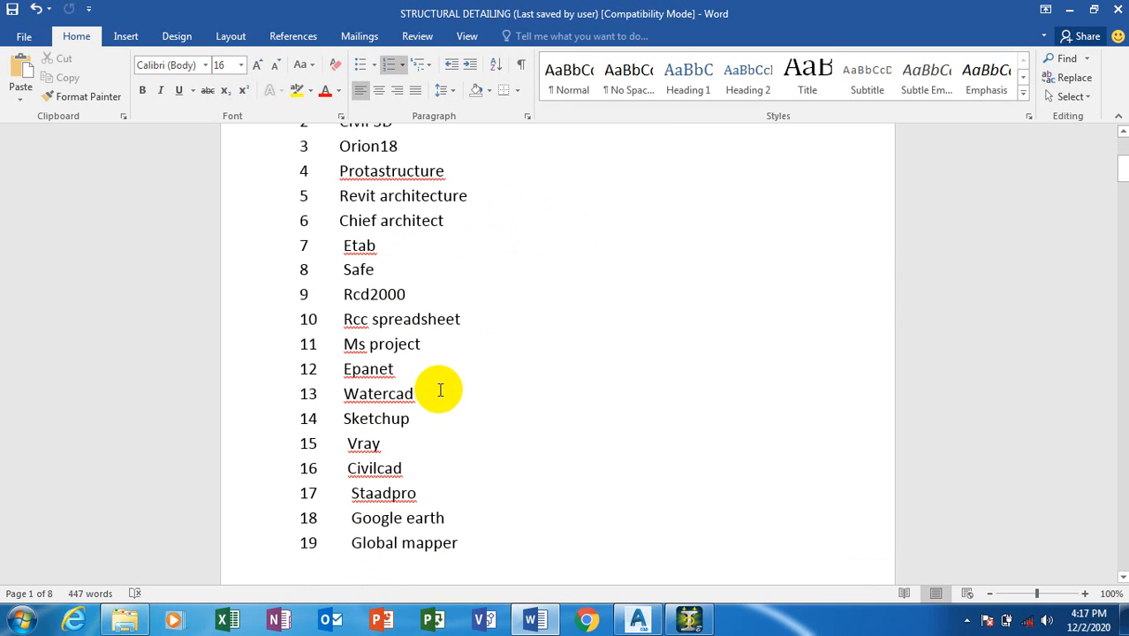
# Step: Look through the numbered list of taught programs in the document
pyautogui.scroll(1, 440, 390)
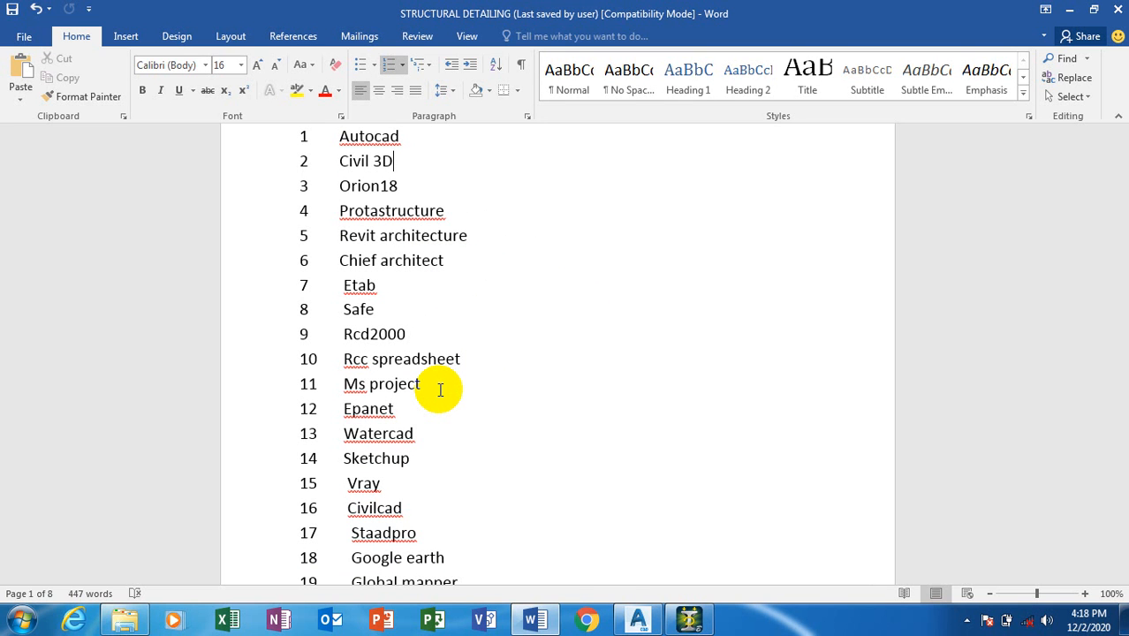
pyautogui.scroll(-1, 438, 390)
pyautogui.scroll(2, 438, 390)
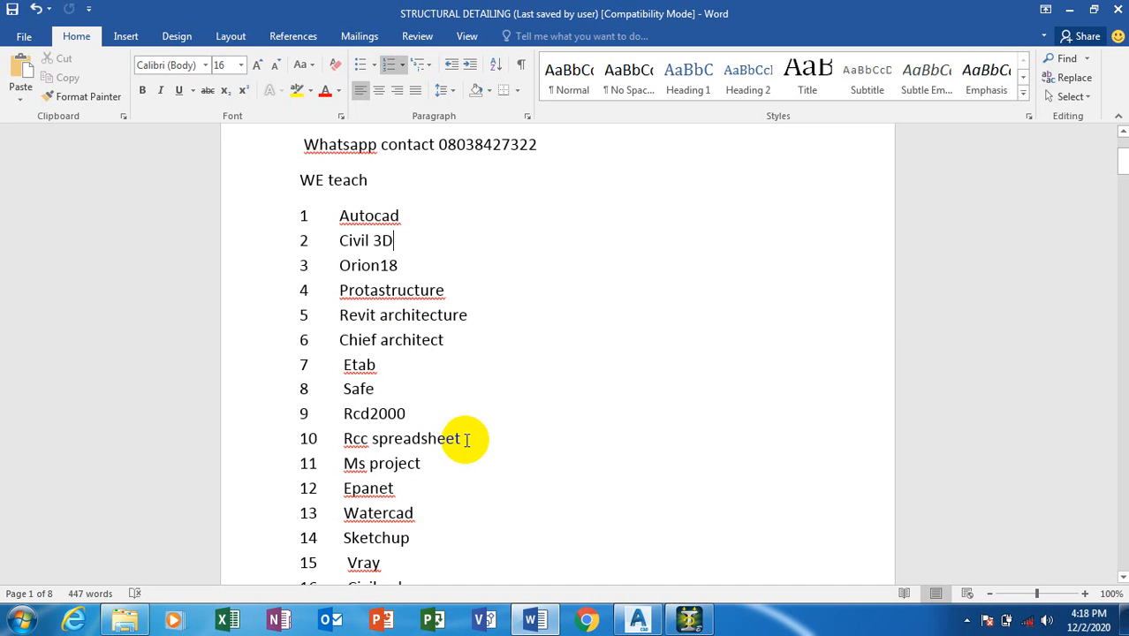
pyautogui.scroll(-3, 461, 345)
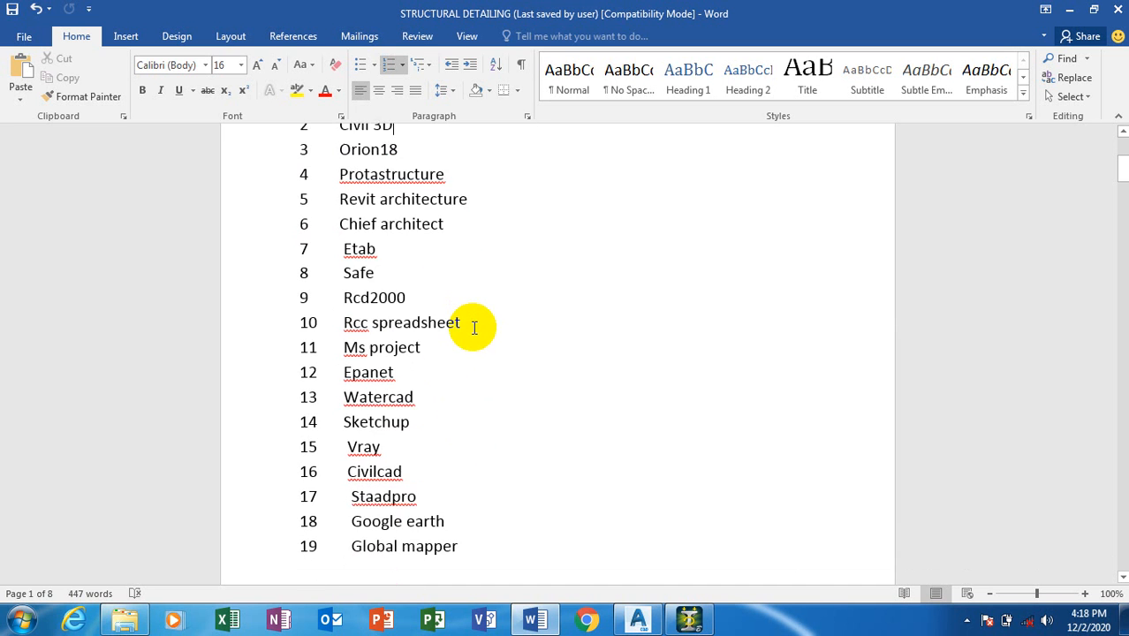
pyautogui.scroll(4, 461, 325)
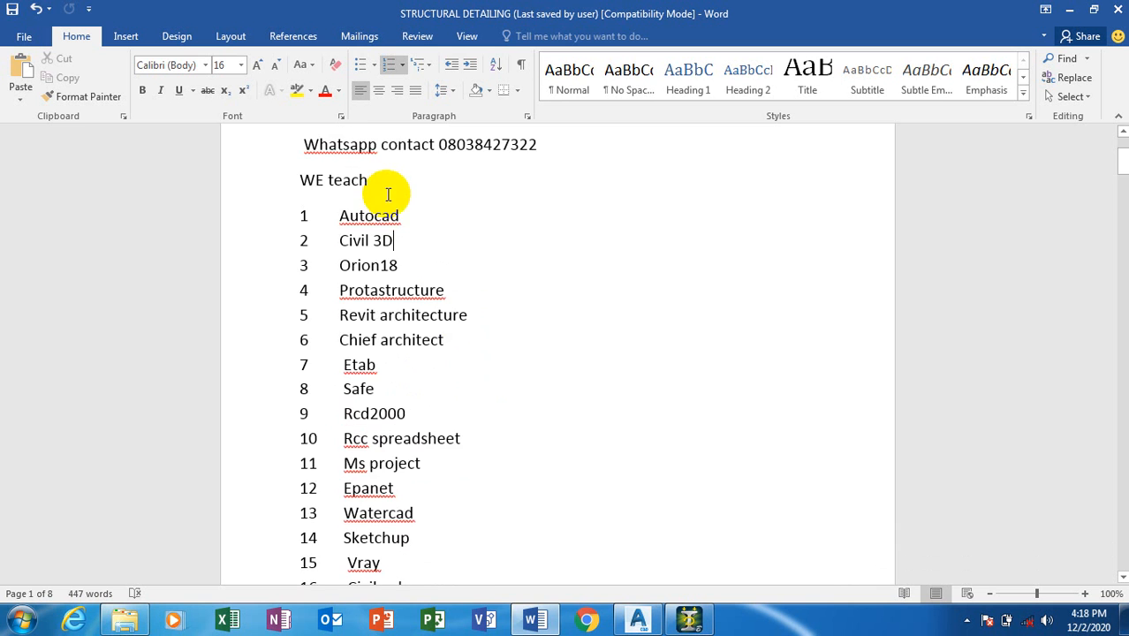
pyautogui.scroll(-4, 395, 202)
pyautogui.scroll(4, 420, 214)
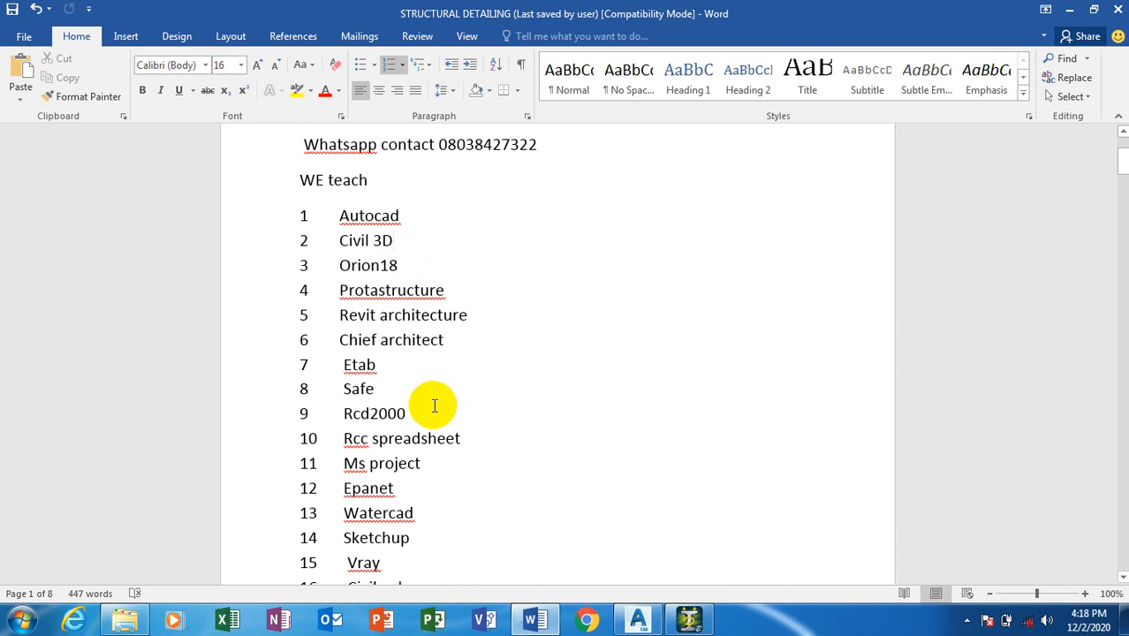
# Step: Switch to STAAD.Pro and check the base unit in the program configuration, leaving it without changes
pyautogui.moveTo(698, 626)
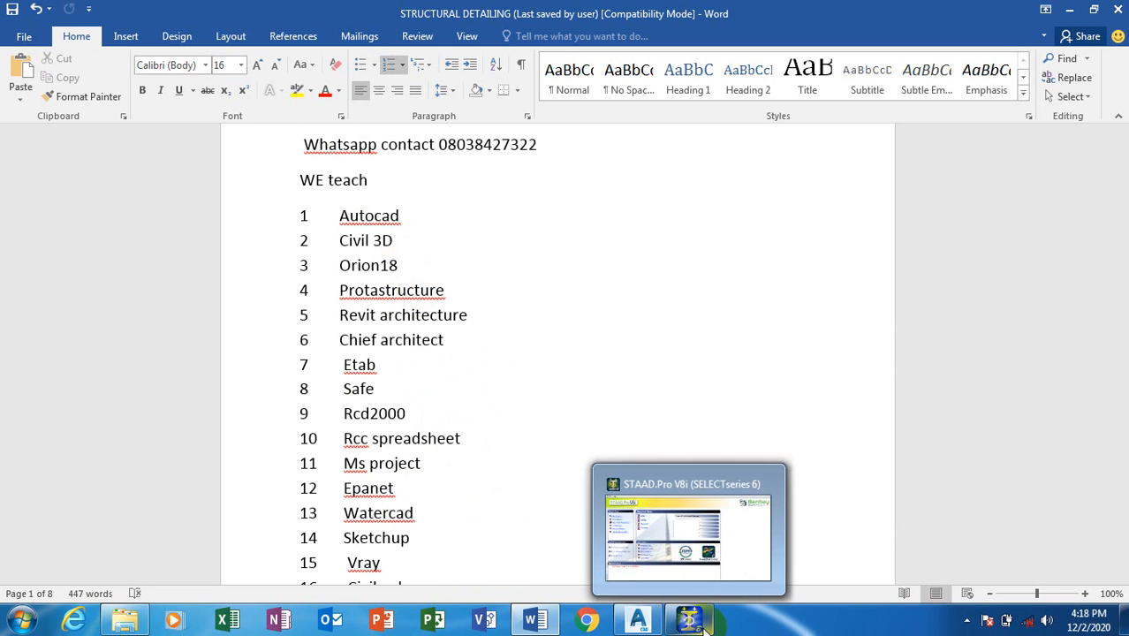
pyautogui.click(694, 557)
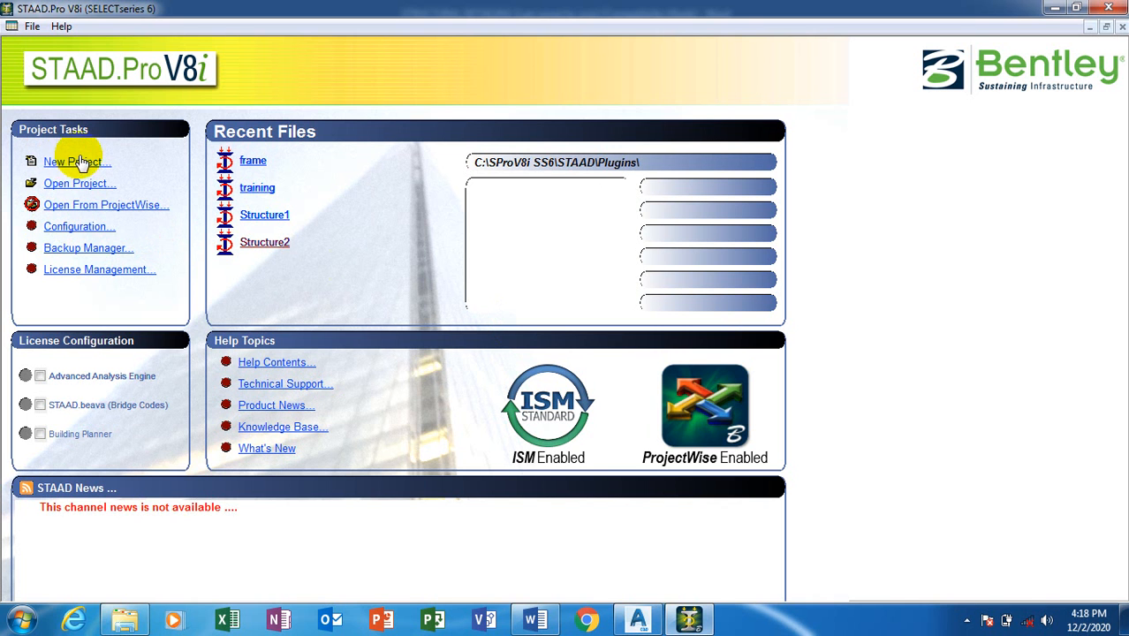
pyautogui.click(78, 232)
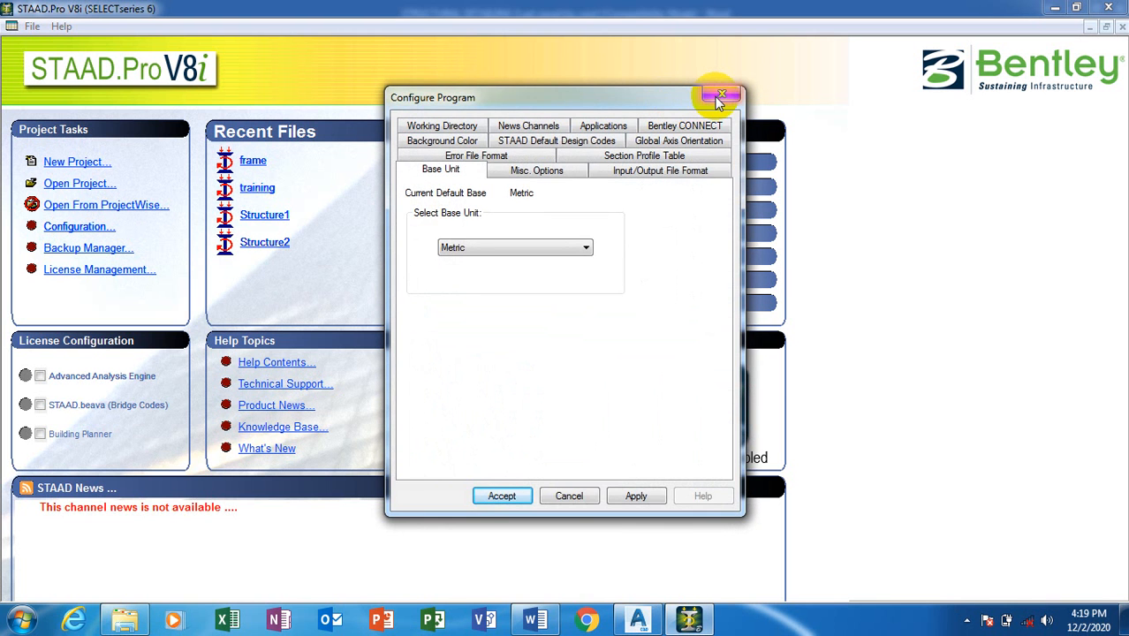
pyautogui.click(721, 95)
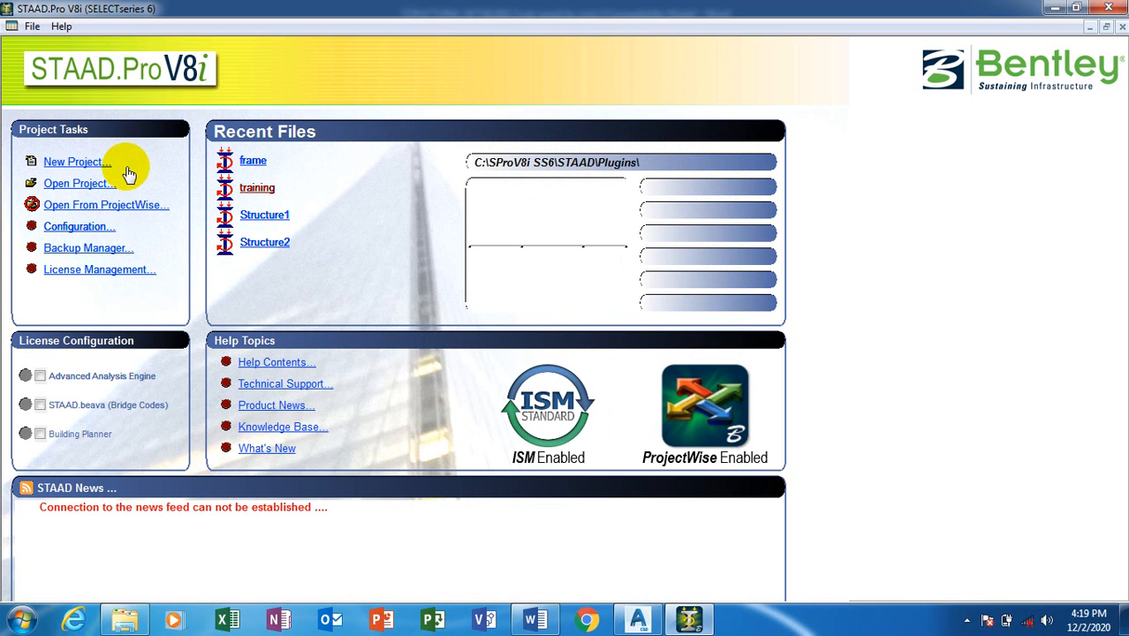
# Step: Set up a new Space model named frame in meters and kilonewtons, overwriting the existing file
pyautogui.click(70, 168)
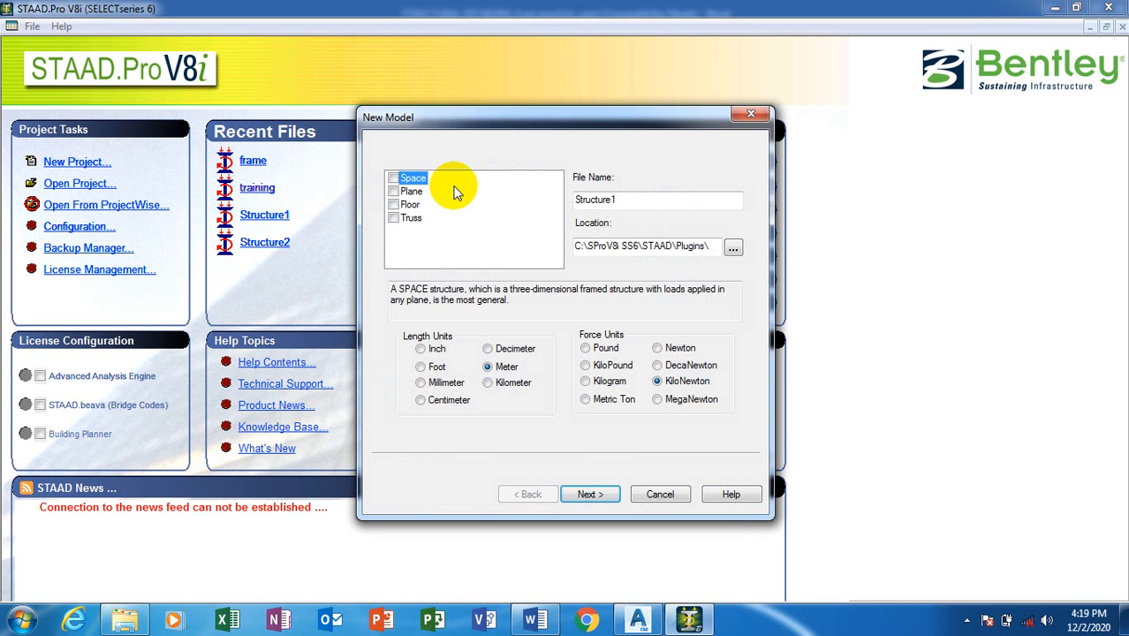
pyautogui.click(393, 179)
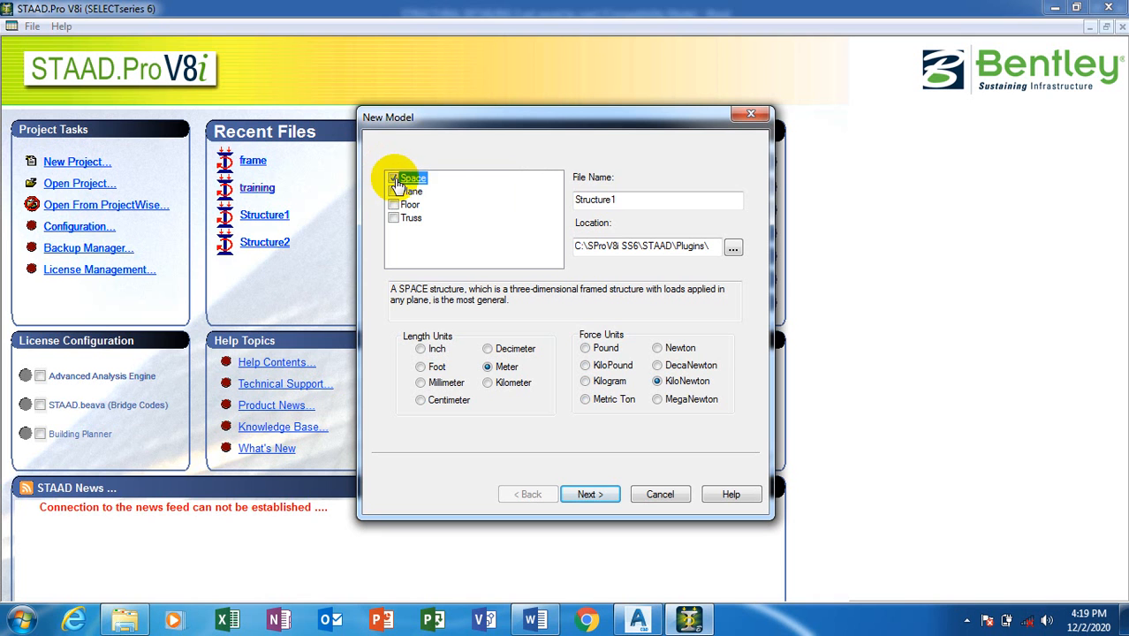
pyautogui.moveTo(617, 199); pyautogui.dragTo(554, 212)
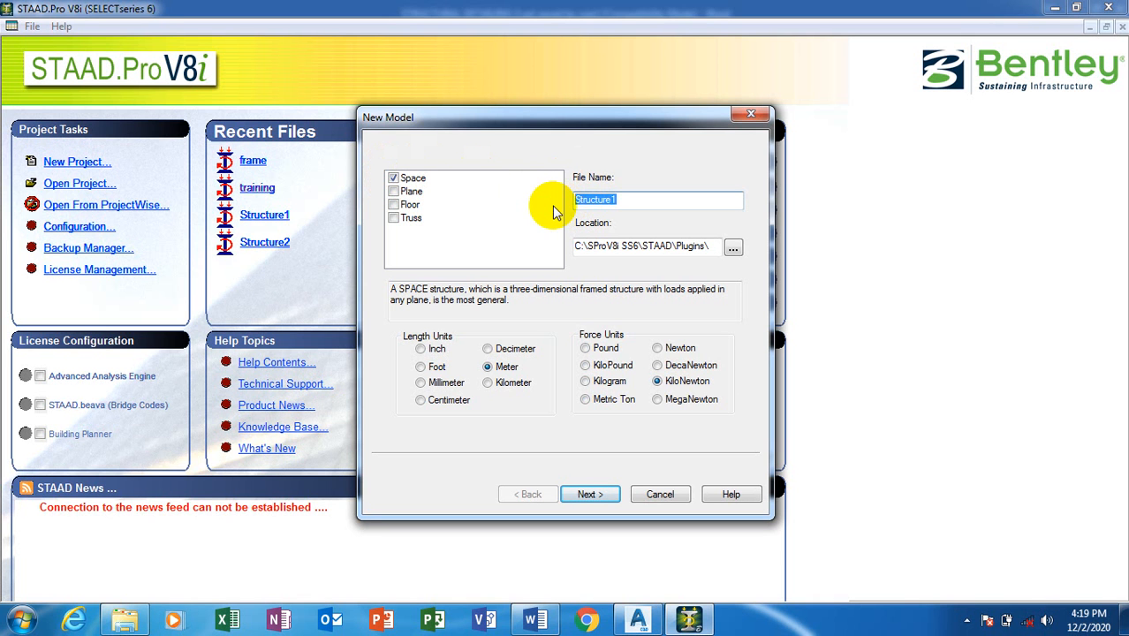
pyautogui.write('fram')
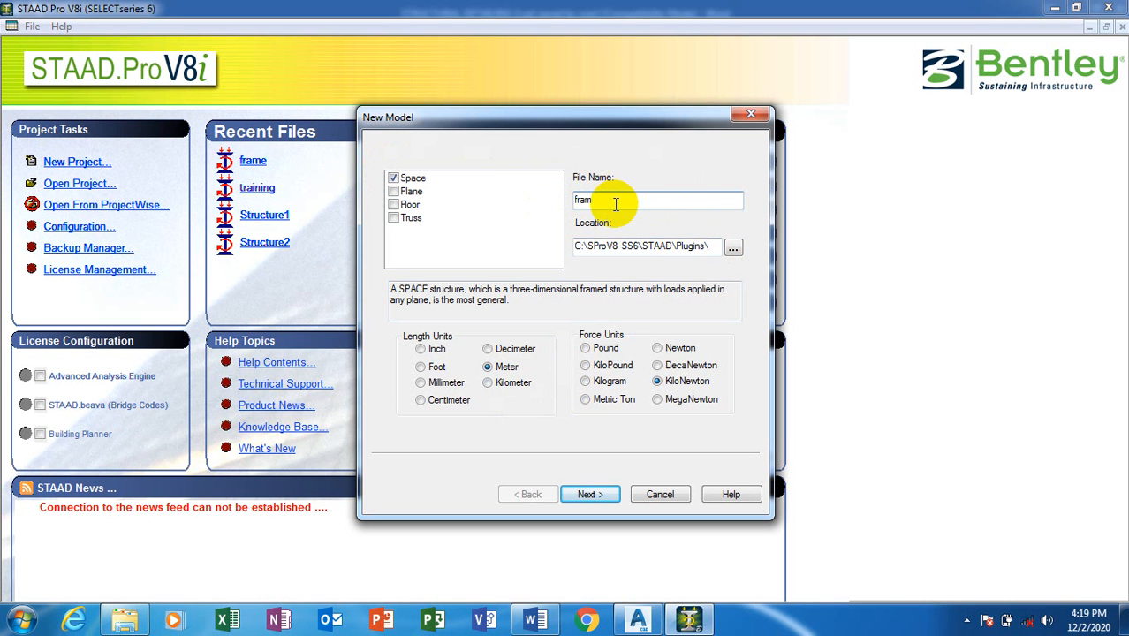
pyautogui.write('e')
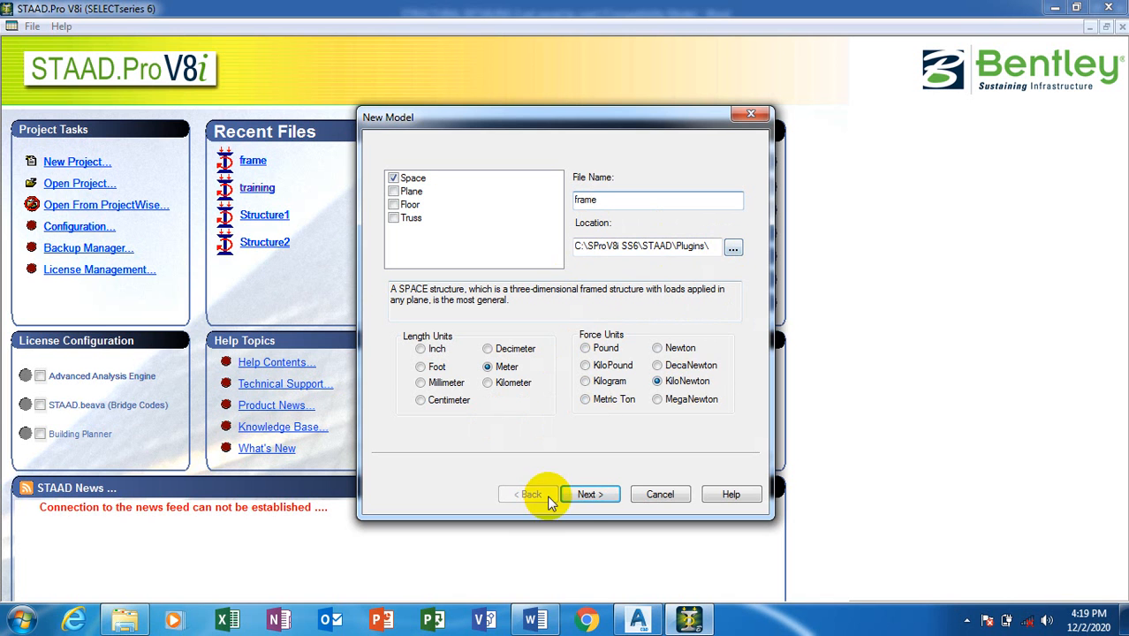
pyautogui.click(588, 494)
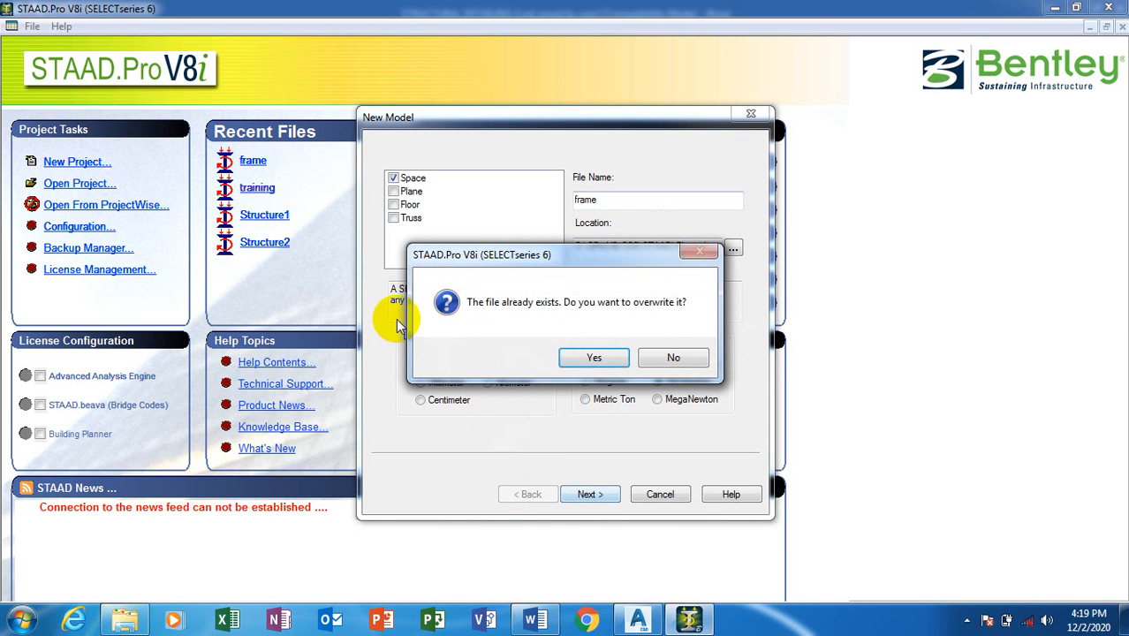
pyautogui.click(590, 357)
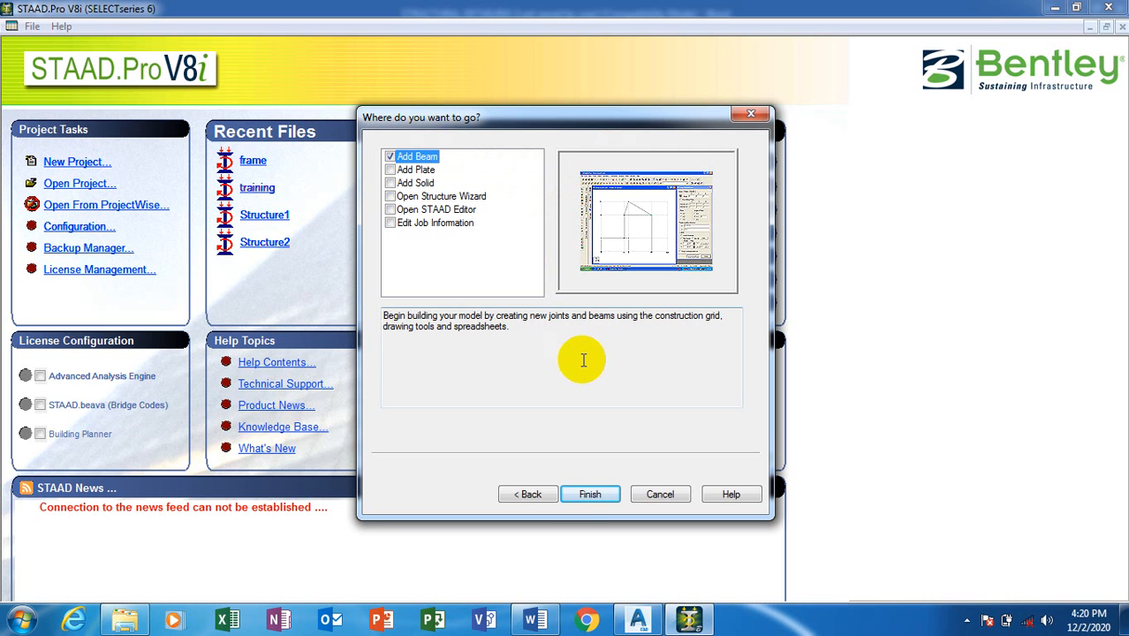
# Step: Finish creating the model with Add Beam as the starting mode and close the Snap Node/Beam grid
pyautogui.click(590, 494)
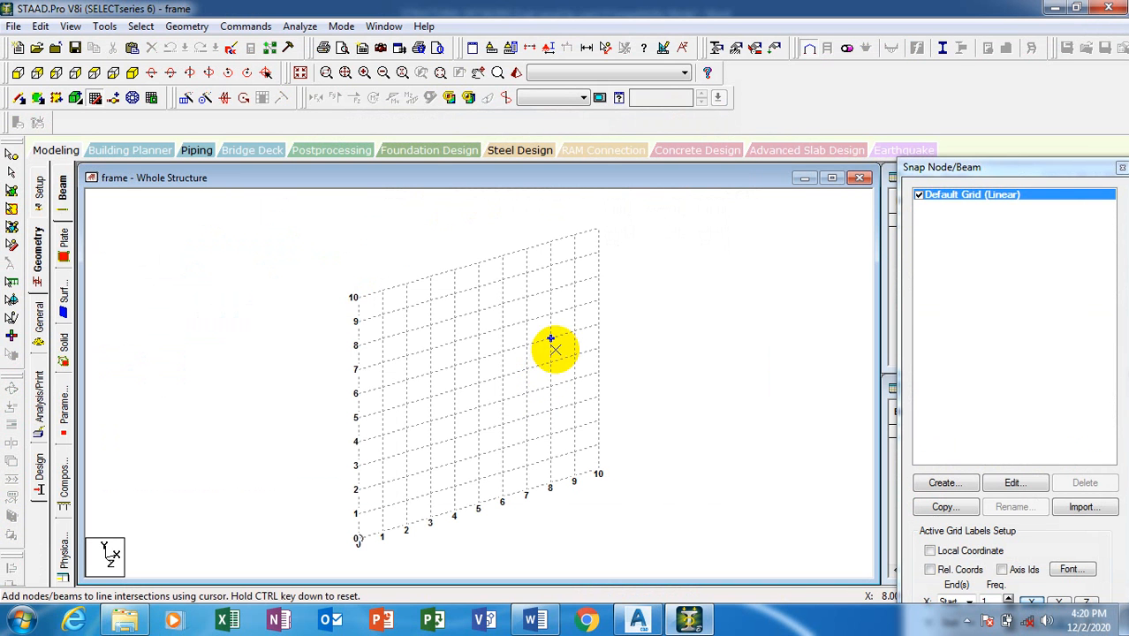
pyautogui.click(42, 253)
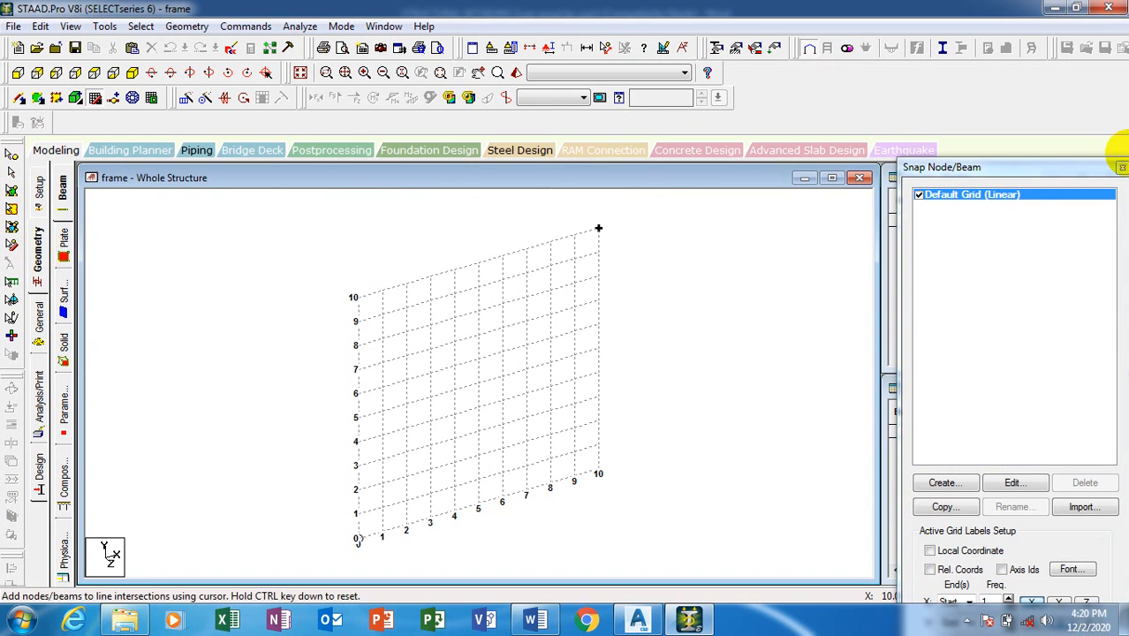
pyautogui.click(1122, 167)
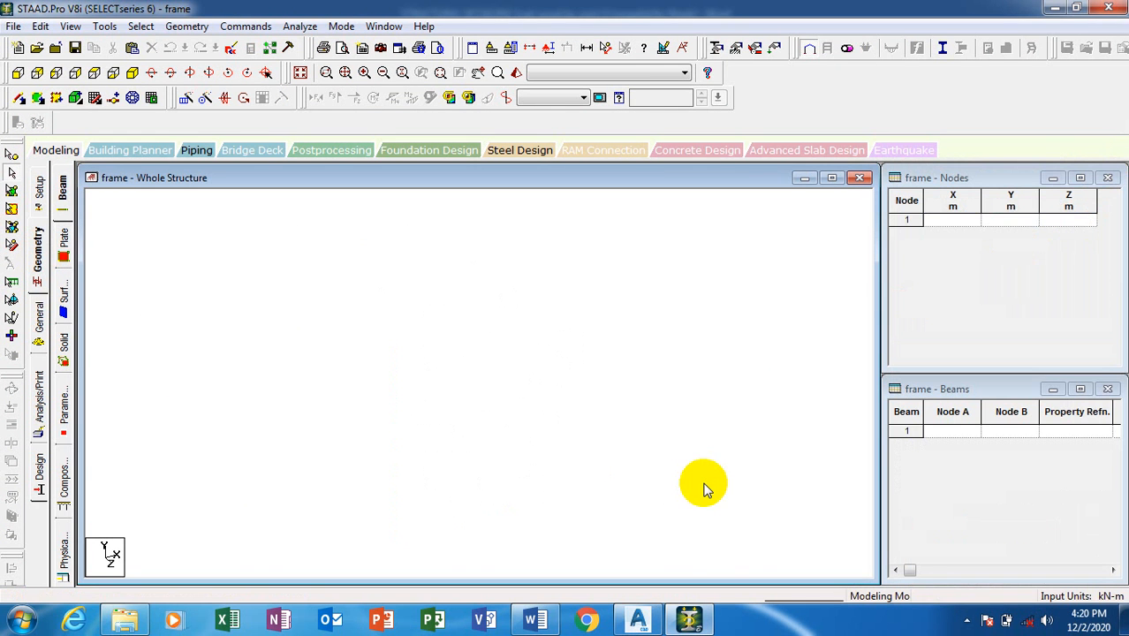
# Step: Switch to AutoCAD Civil 3D and examine the portal frame sketch with its loads and supports
pyautogui.click(638, 620)
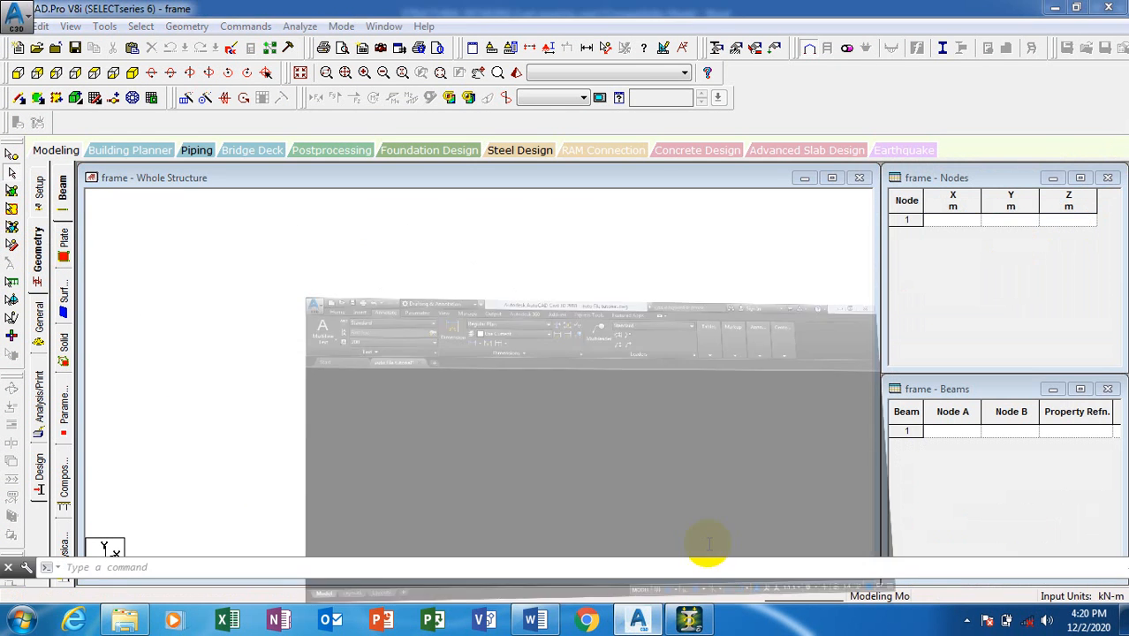
pyautogui.scroll(-4, 599, 387)
pyautogui.scroll(2, 751, 311)
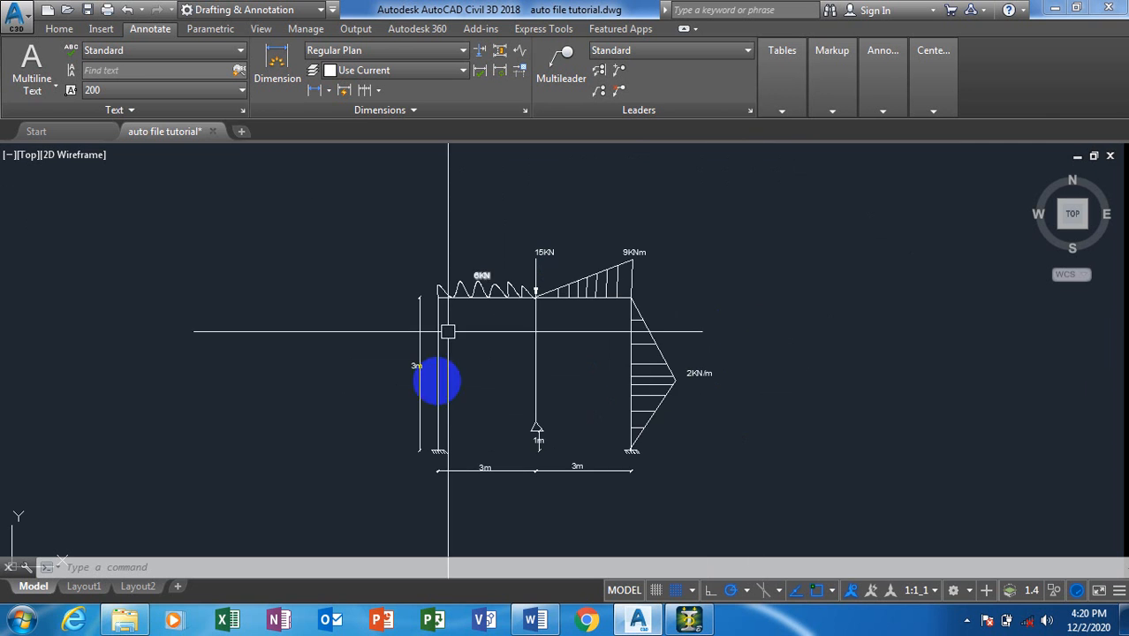
pyautogui.scroll(2, 687, 372)
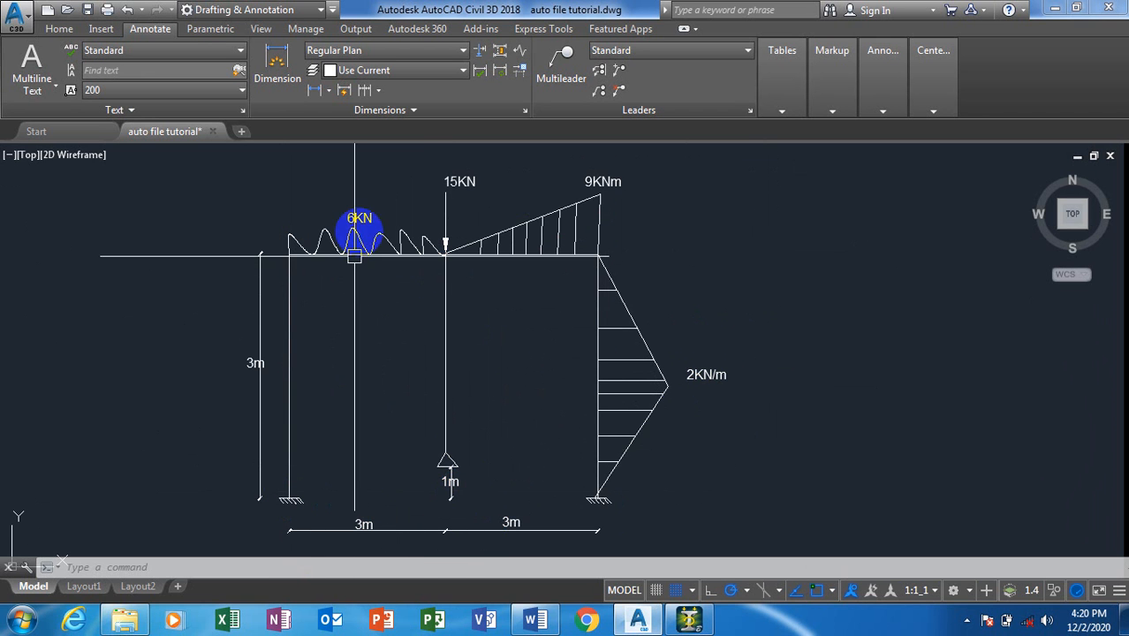
# Step: Examine the sketch of the positive and negative x, y and z axis directions
pyautogui.scroll(-8, 713, 383)
pyautogui.scroll(8, 364, 312)
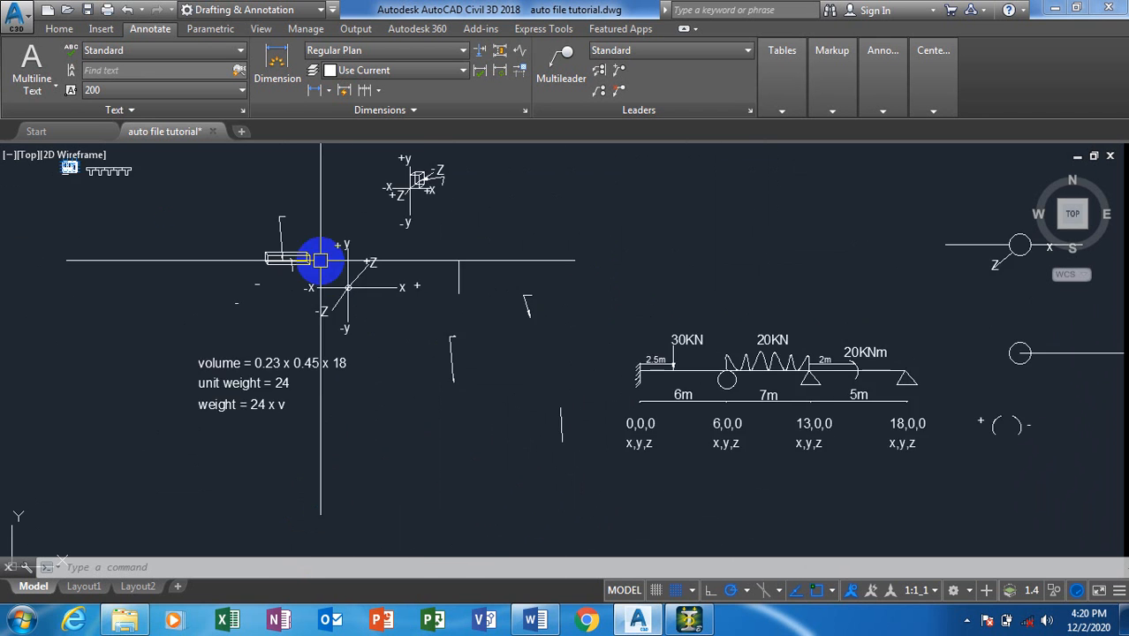
pyautogui.scroll(5, 320, 259)
pyautogui.scroll(-2, 406, 214)
pyautogui.scroll(2, 386, 244)
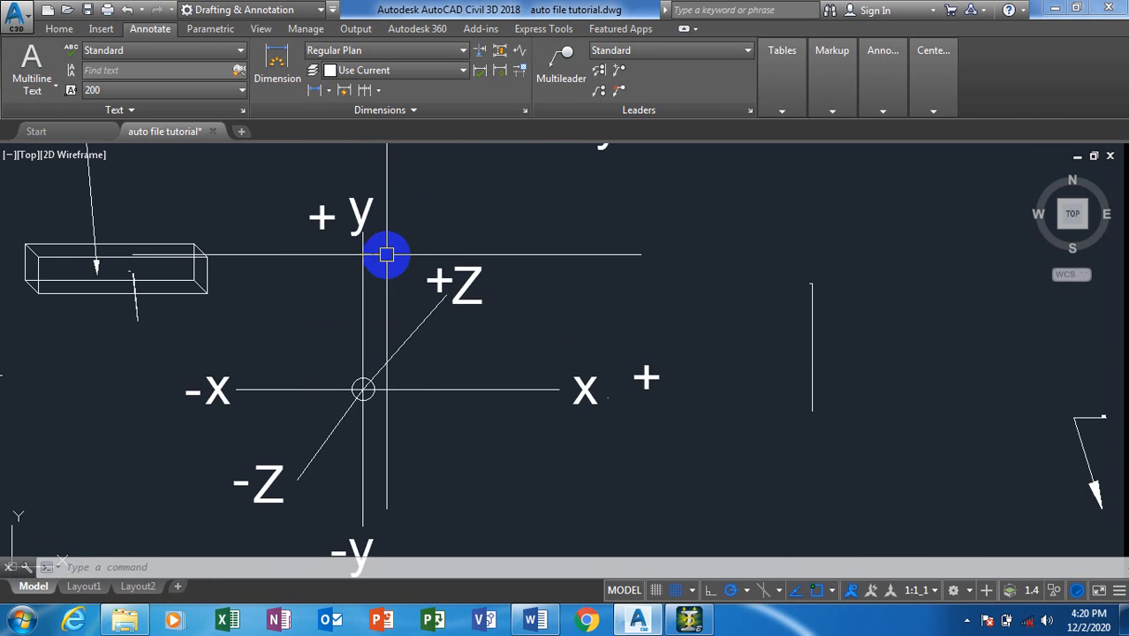
pyautogui.scroll(-2, 366, 225)
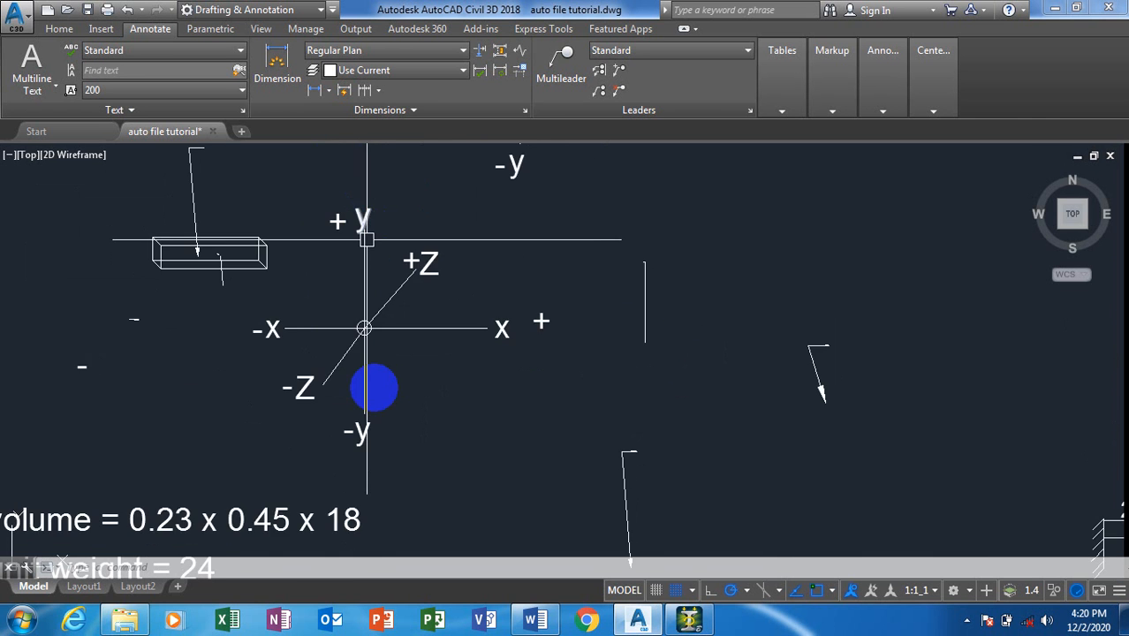
pyautogui.scroll(2, 374, 389)
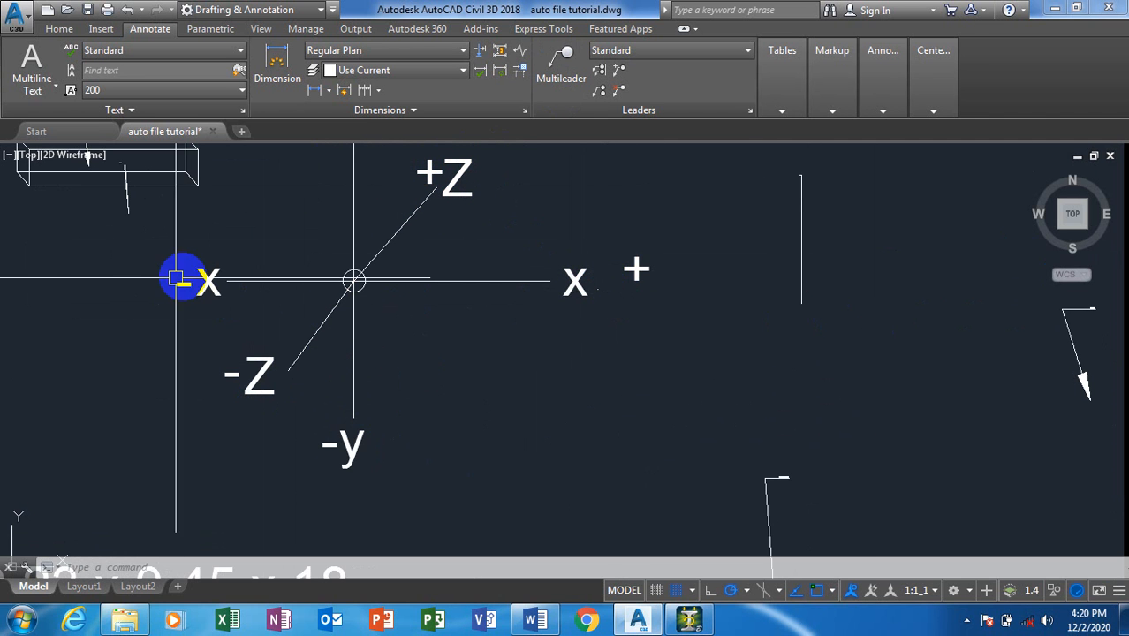
# Step: Return to the frame sketch and review its span and height dimensions and the loads on its beams
pyautogui.scroll(-4, 9, 305)
pyautogui.scroll(-2, 170, 247)
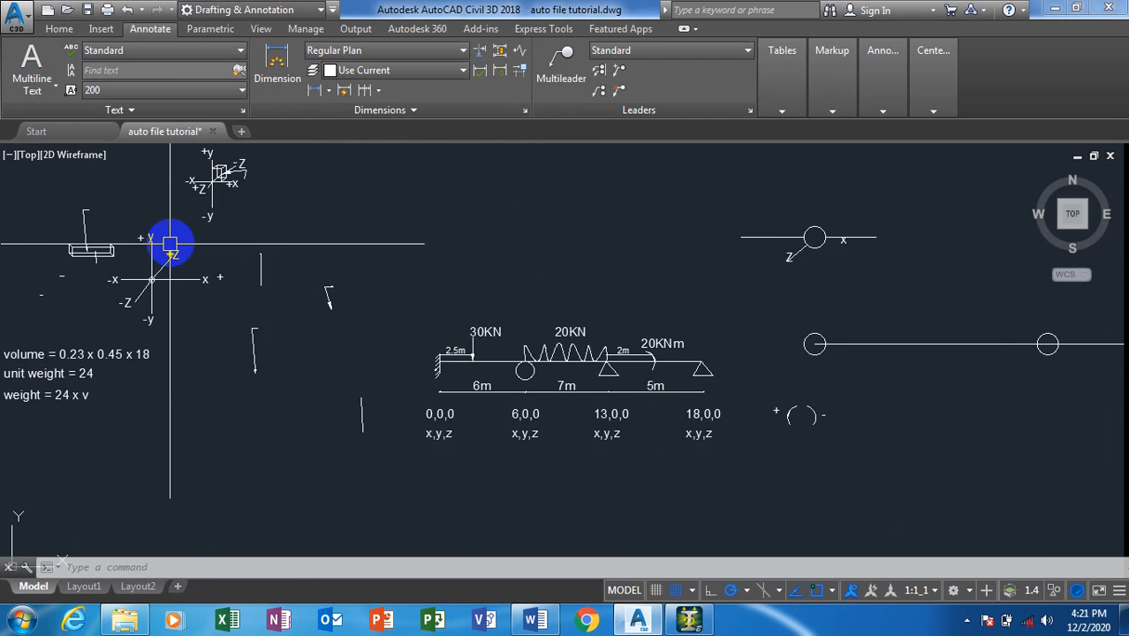
pyautogui.scroll(-2, 292, 300)
pyautogui.scroll(-2, 219, 334)
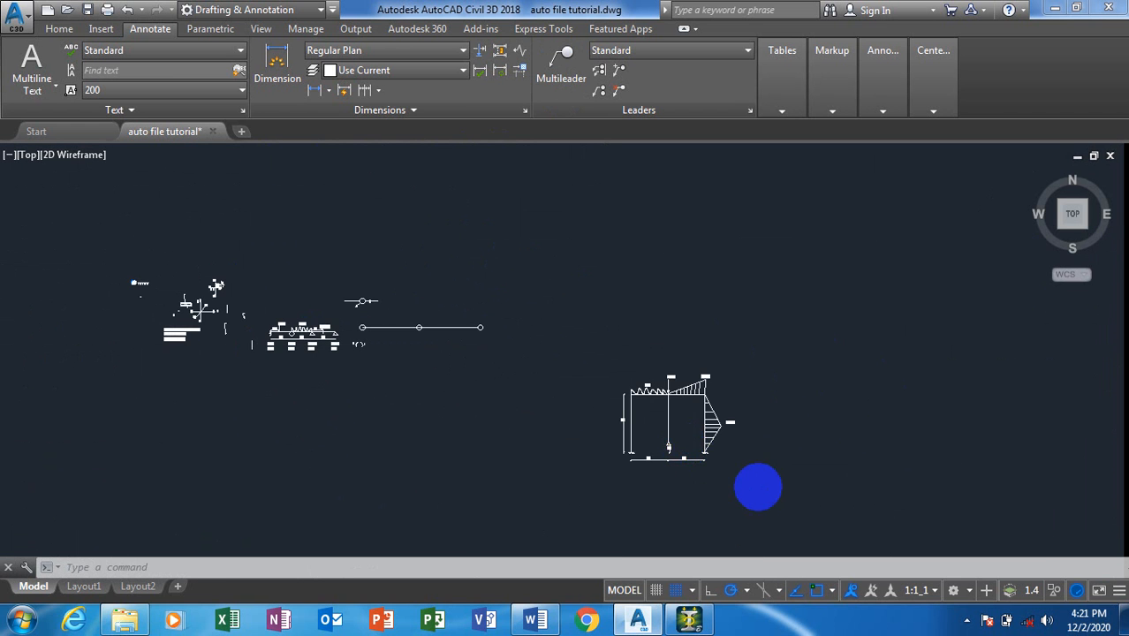
pyautogui.scroll(5, 757, 487)
pyautogui.scroll(2, 623, 351)
pyautogui.scroll(-2, 428, 466)
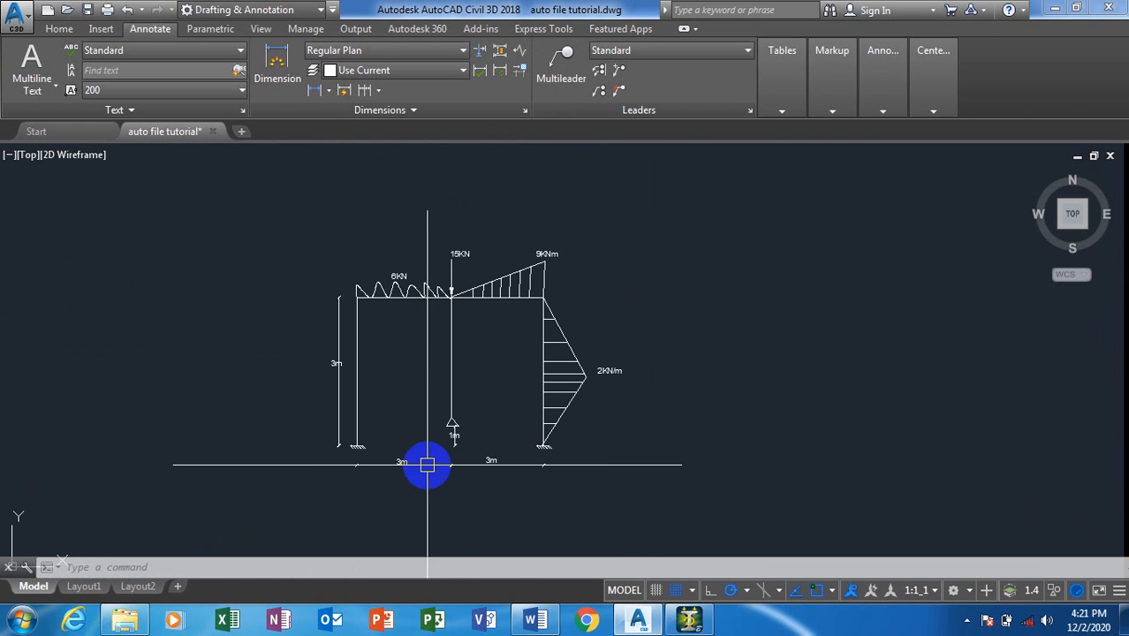
pyautogui.scroll(3, 402, 288)
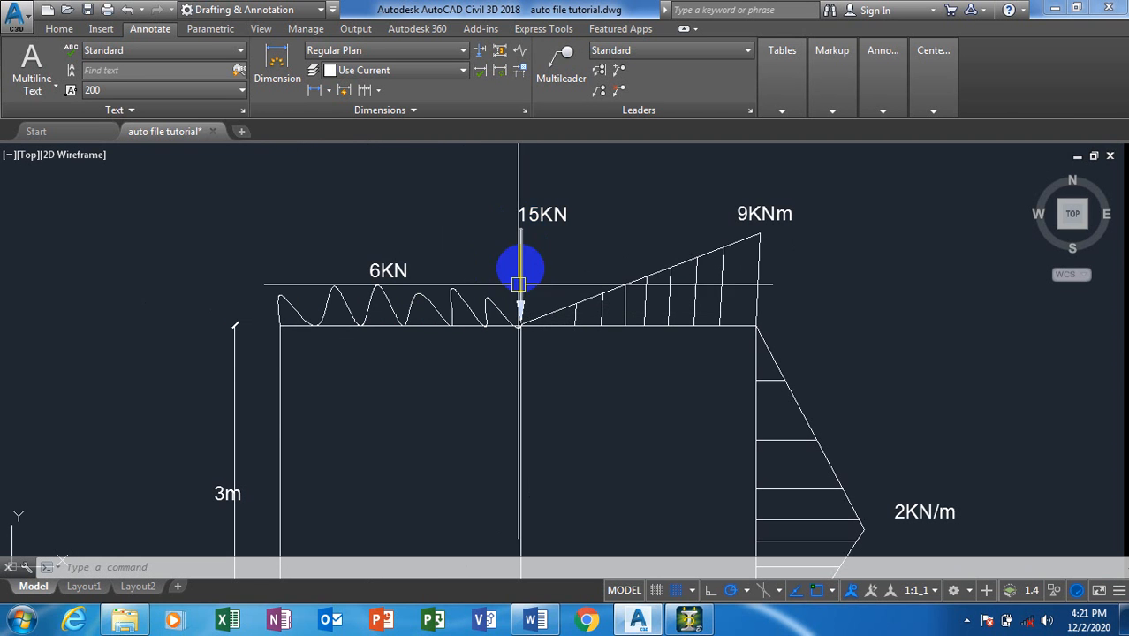
pyautogui.scroll(-6, 408, 234)
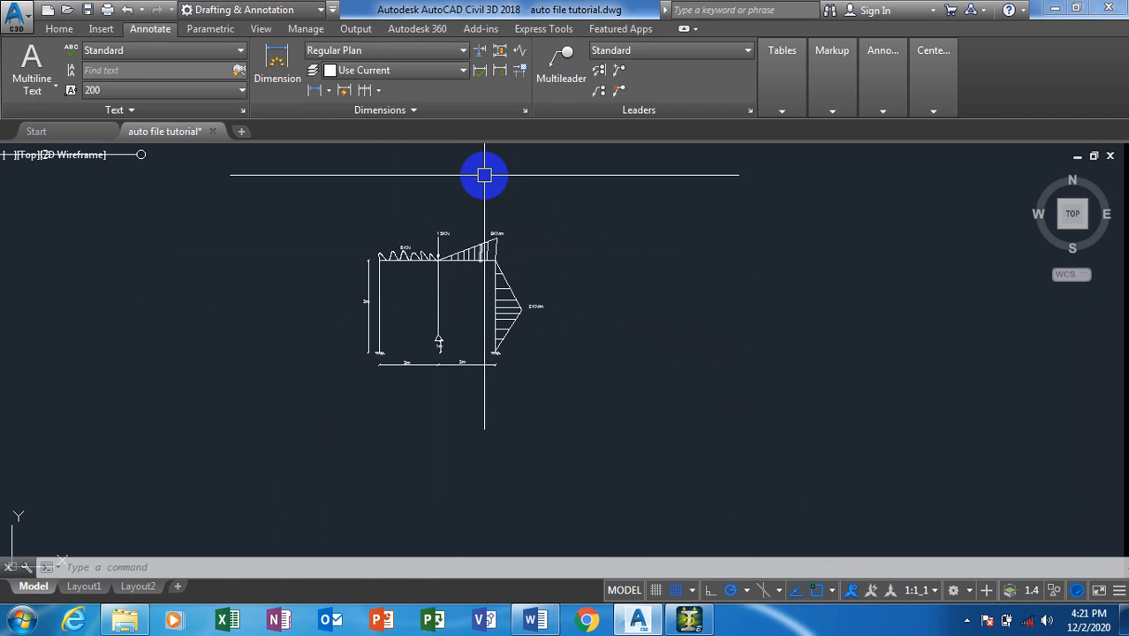
# Step: Check the x,y,z node coordinates written under the continuous beam sketch and return to STAAD.Pro
pyautogui.click(692, 621)
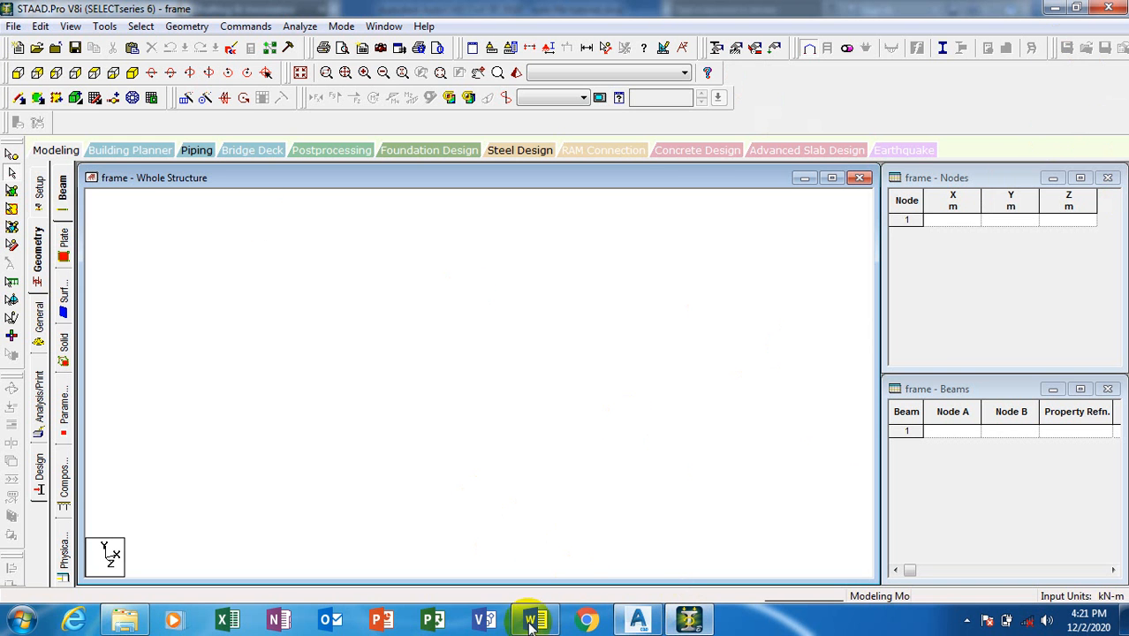
pyautogui.click(634, 612)
pyautogui.scroll(-5, 623, 371)
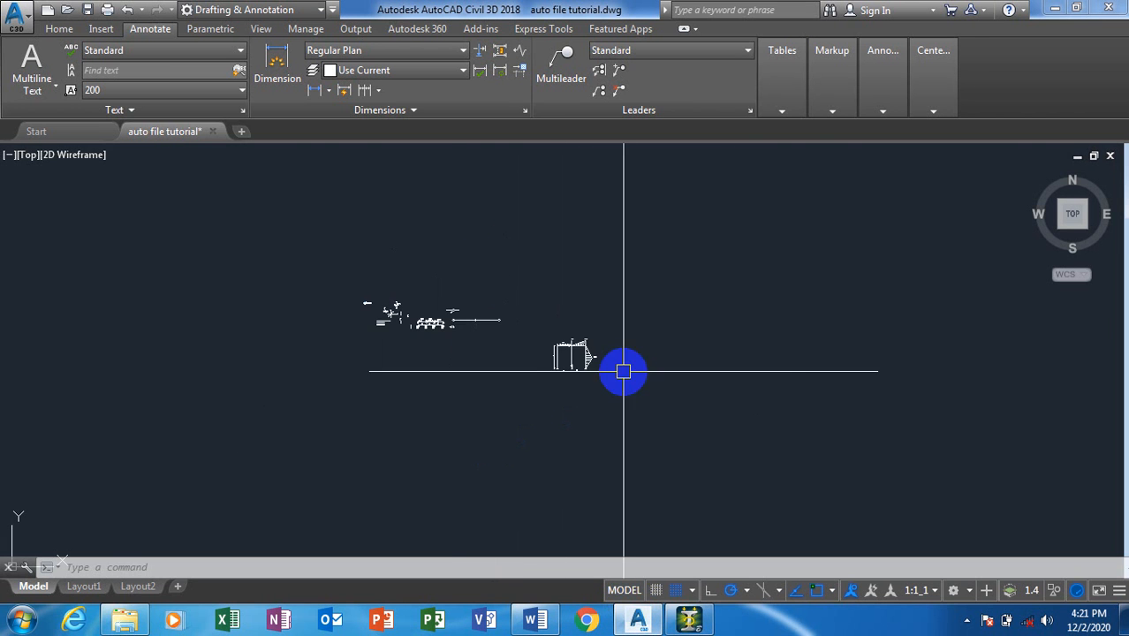
pyautogui.scroll(5, 441, 338)
pyautogui.scroll(8, 398, 362)
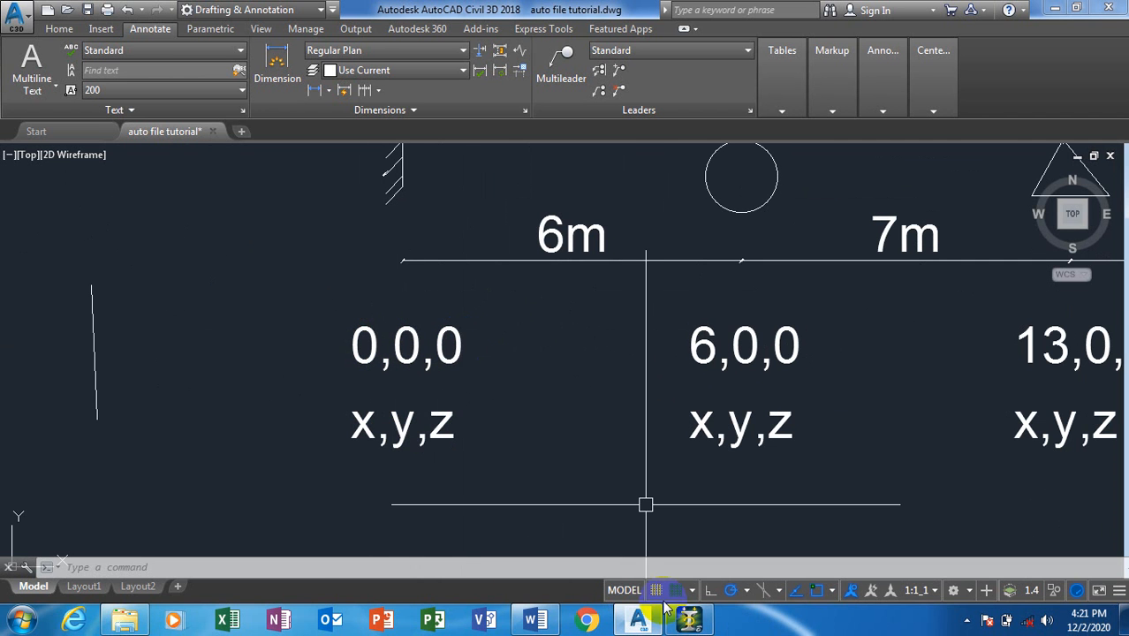
pyautogui.click(689, 619)
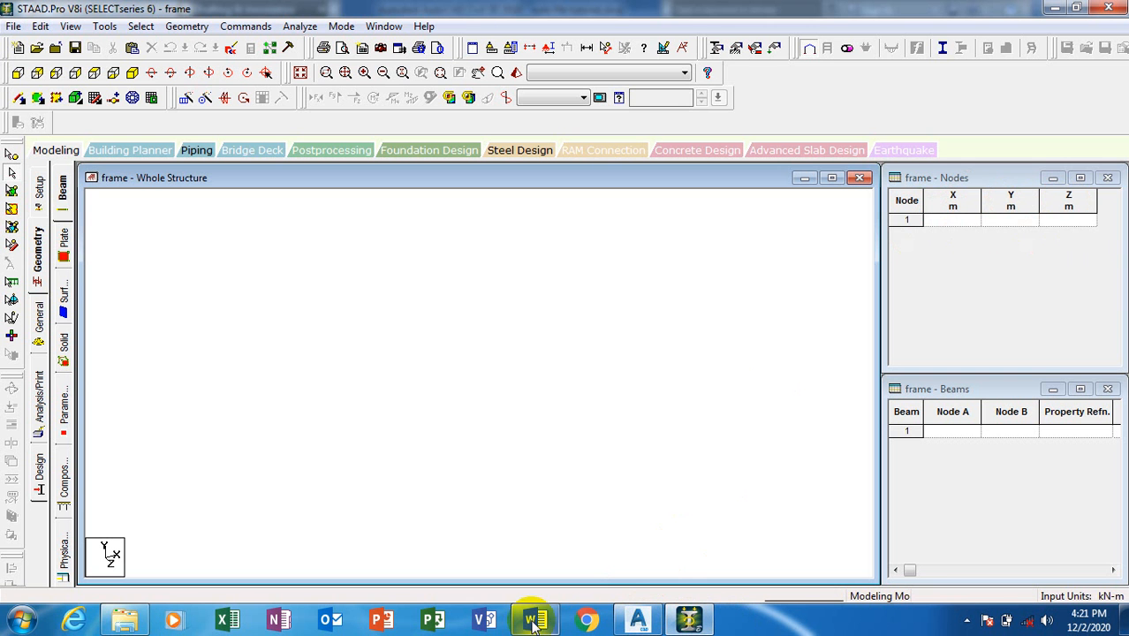
# Step: Switch to AutoCAD Civil 3D and examine the portal frame sketch's base supports, top joints and 3 m and 1 m dimensions
pyautogui.click(613, 534)
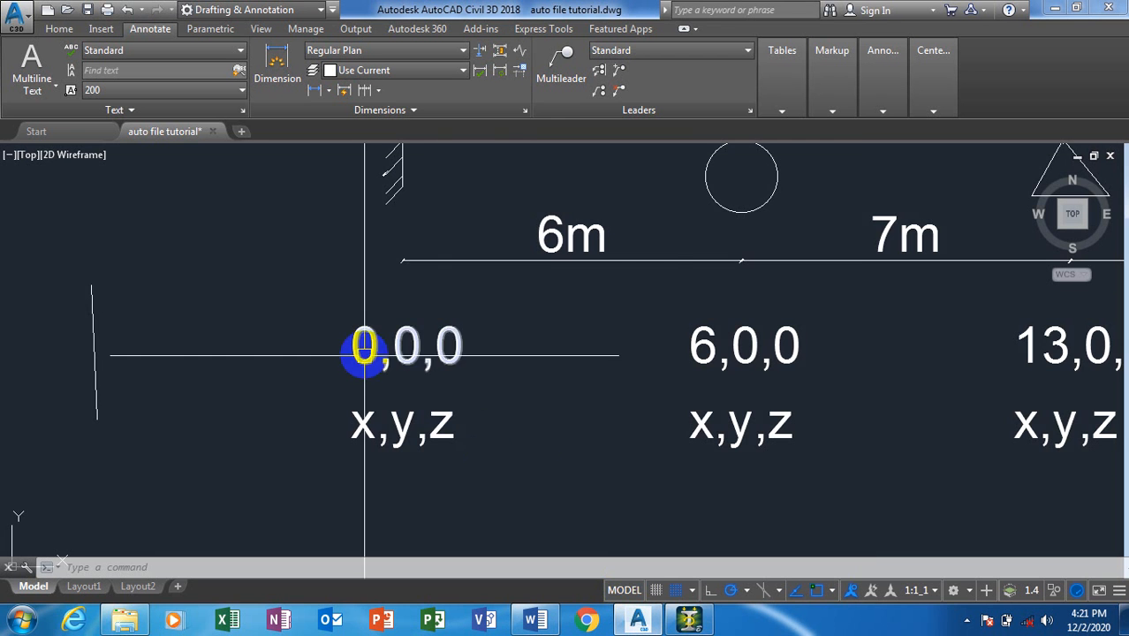
pyautogui.scroll(-4, 364, 349)
pyautogui.scroll(-2, 230, 319)
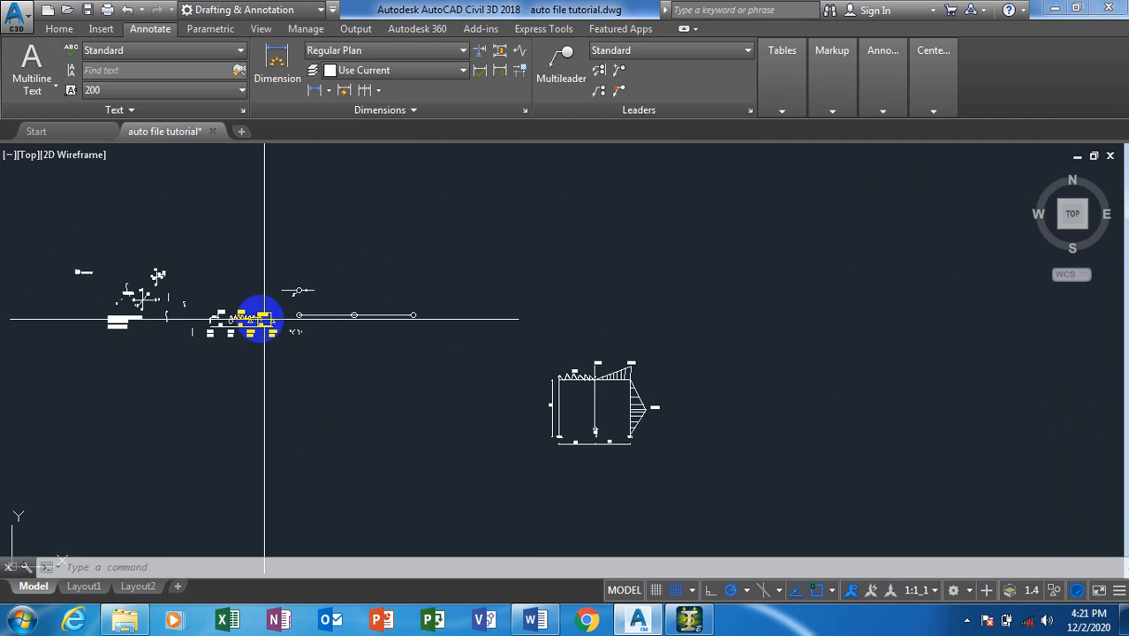
pyautogui.scroll(8, 570, 402)
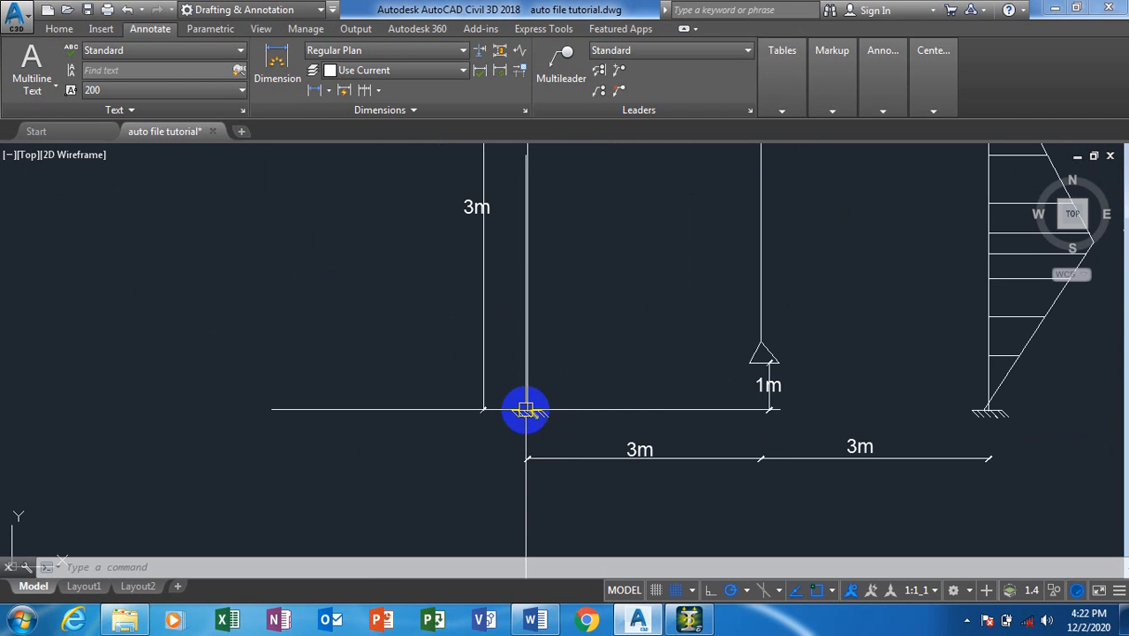
pyautogui.scroll(4, 525, 409)
pyautogui.scroll(-5, 526, 409)
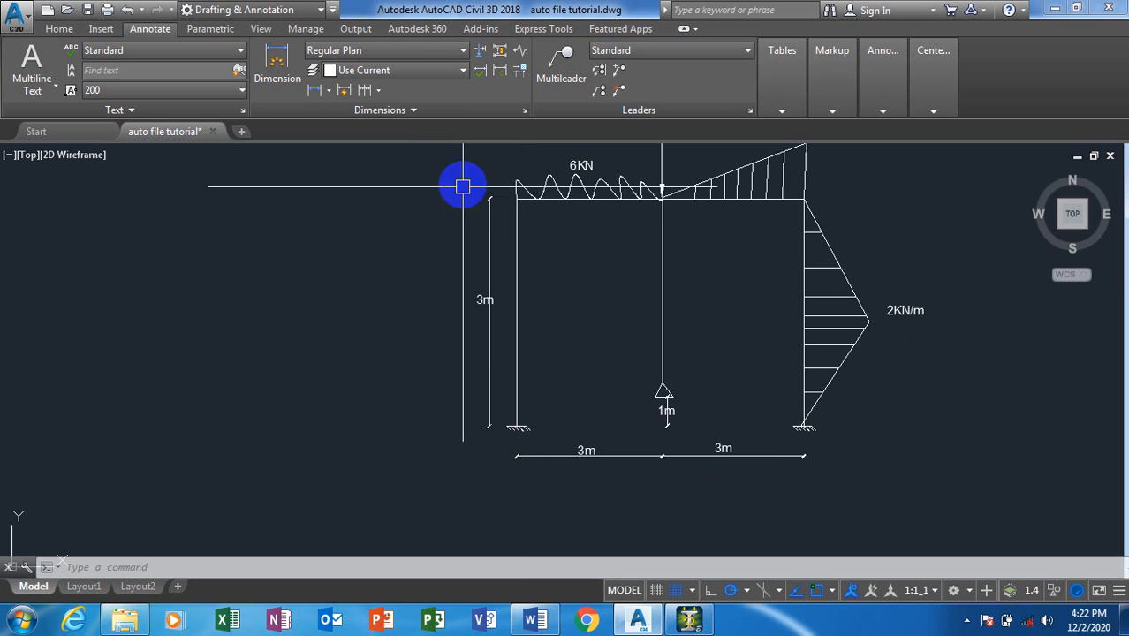
pyautogui.click(663, 188)
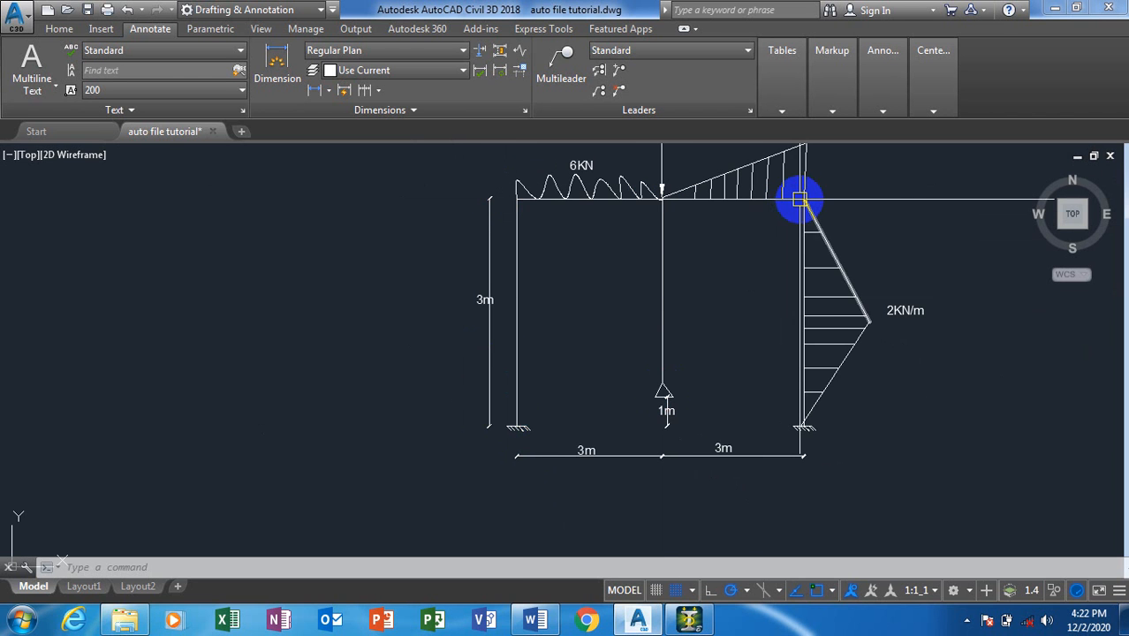
pyautogui.scroll(-3, 494, 421)
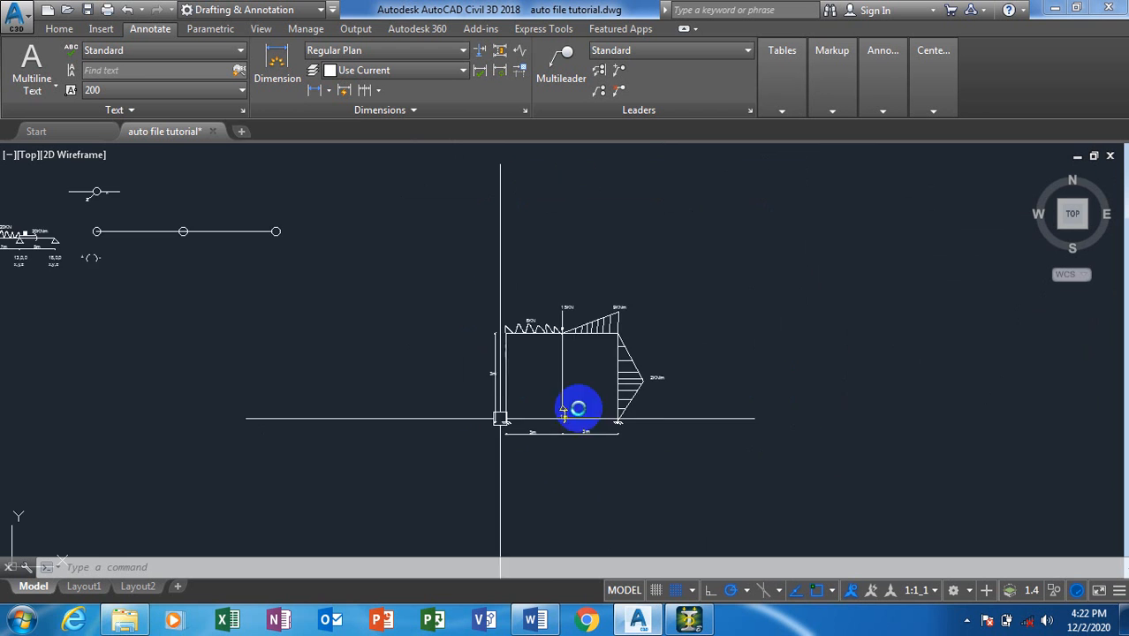
pyautogui.scroll(3, 574, 403)
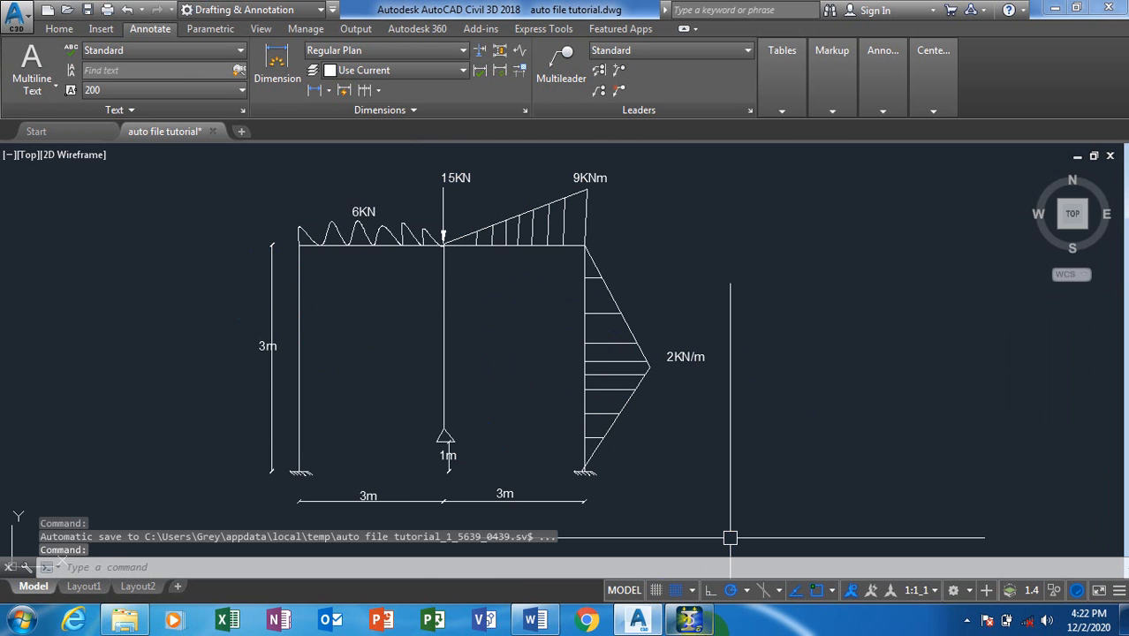
# Step: Check the left fixed support in the sketch and enter node 1 at X 0, Y 0, Z 0 in STAAD.Pro
pyautogui.click(690, 621)
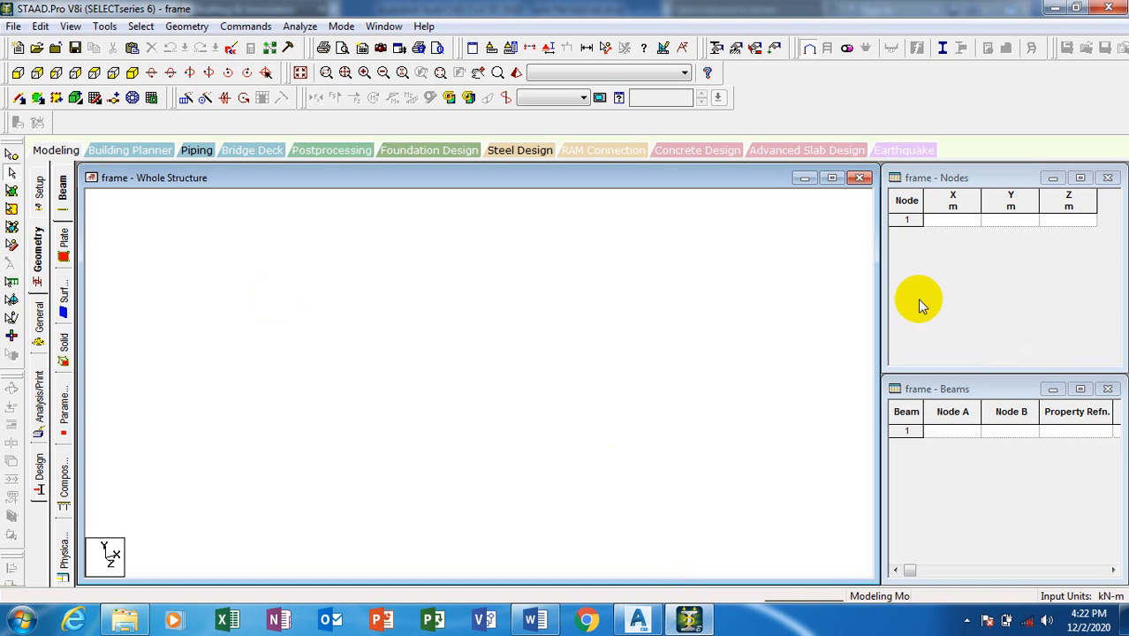
pyautogui.click(684, 622)
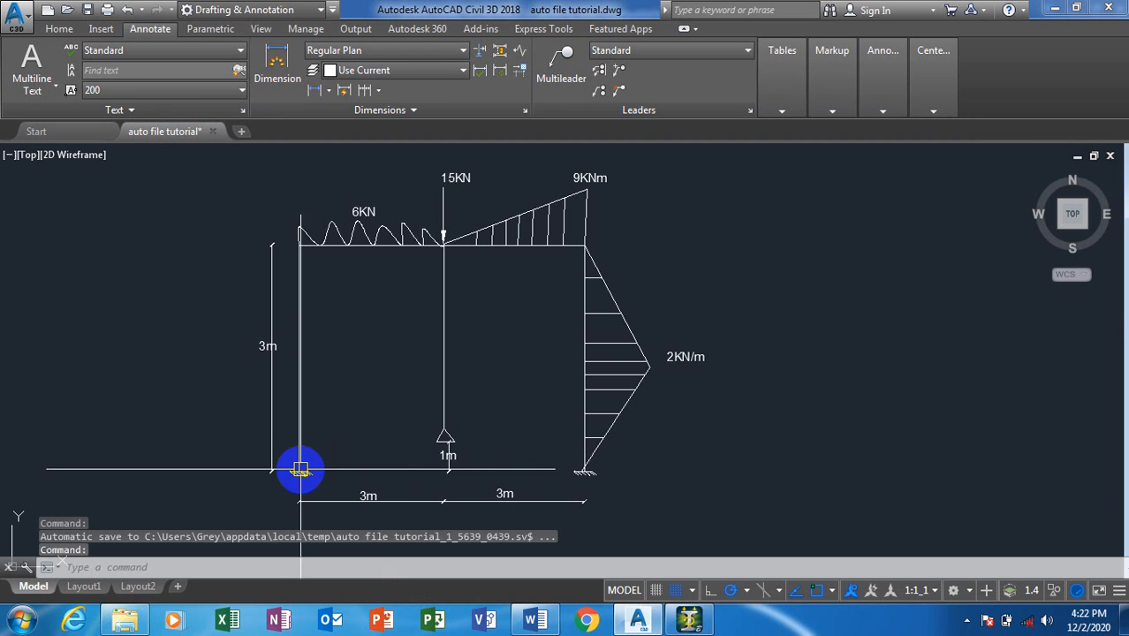
pyautogui.scroll(4, 294, 475)
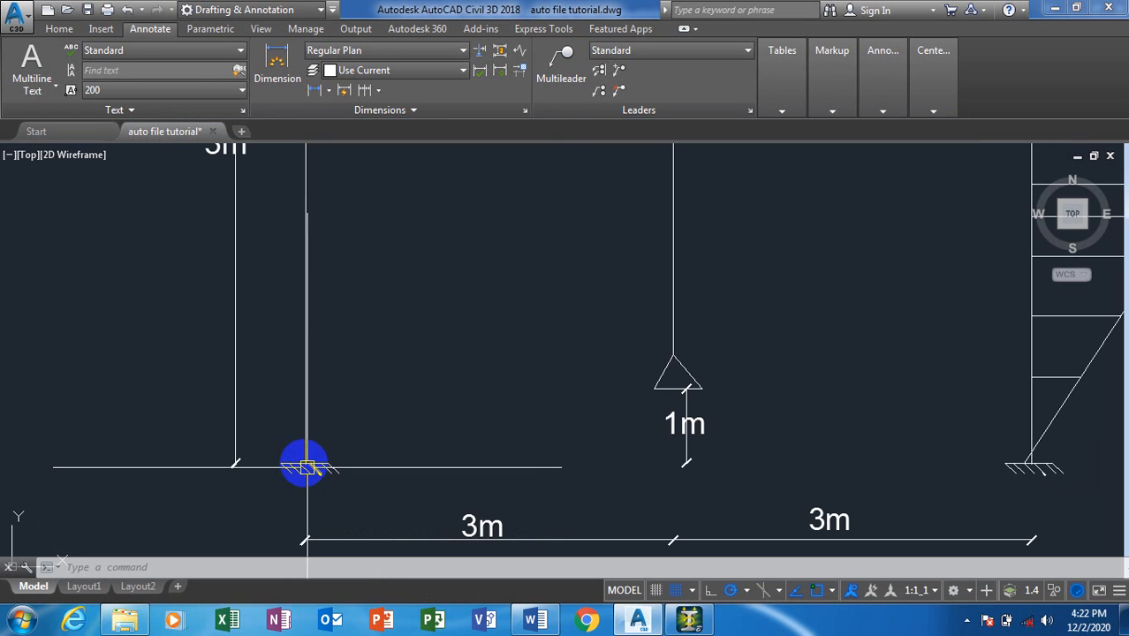
pyautogui.click(690, 620)
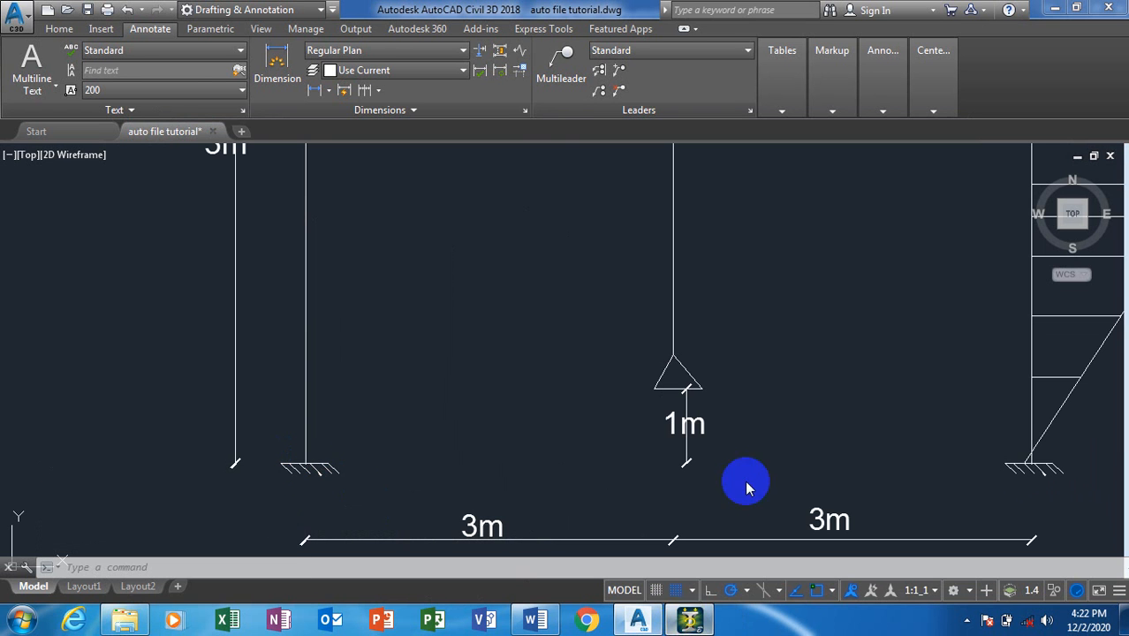
pyautogui.click(951, 221)
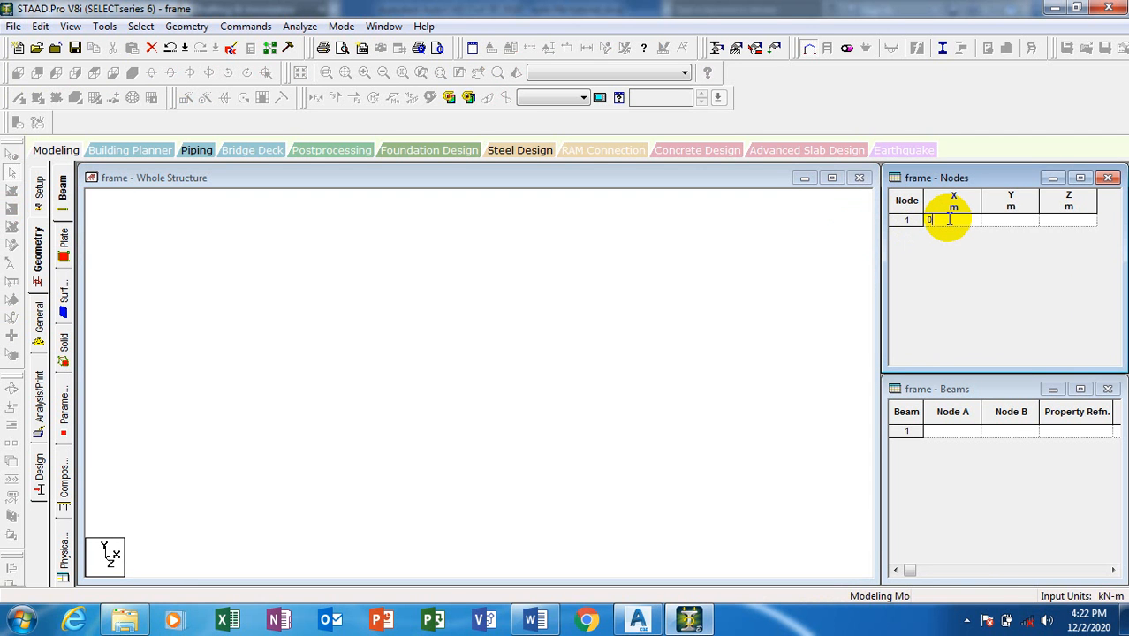
pyautogui.press('Tab')
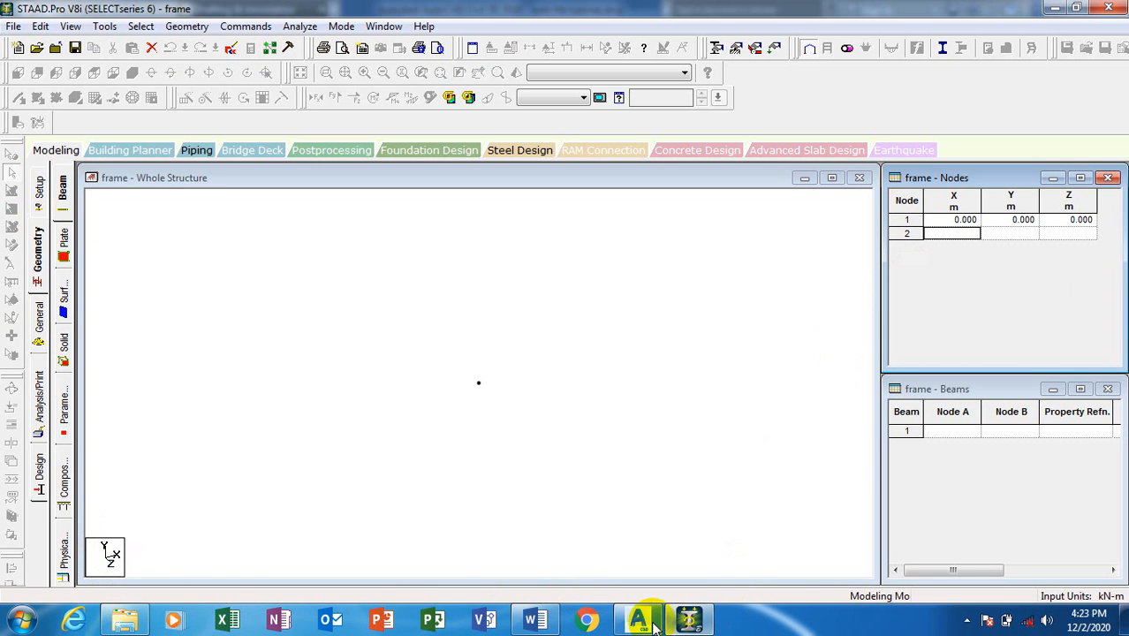
# Step: Check the left column's height in the AutoCAD sketch and enter node 2 at X 0, Y 3, Z 0 m in STAAD.Pro
pyautogui.moveTo(645, 623)
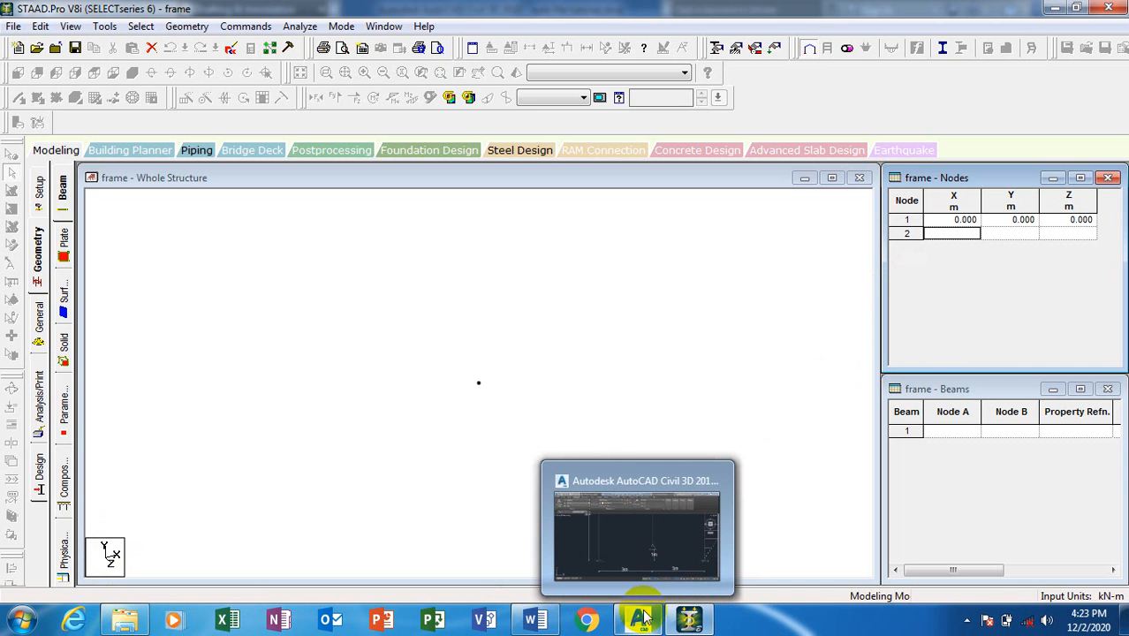
pyautogui.click(643, 619)
pyautogui.scroll(-2, 417, 407)
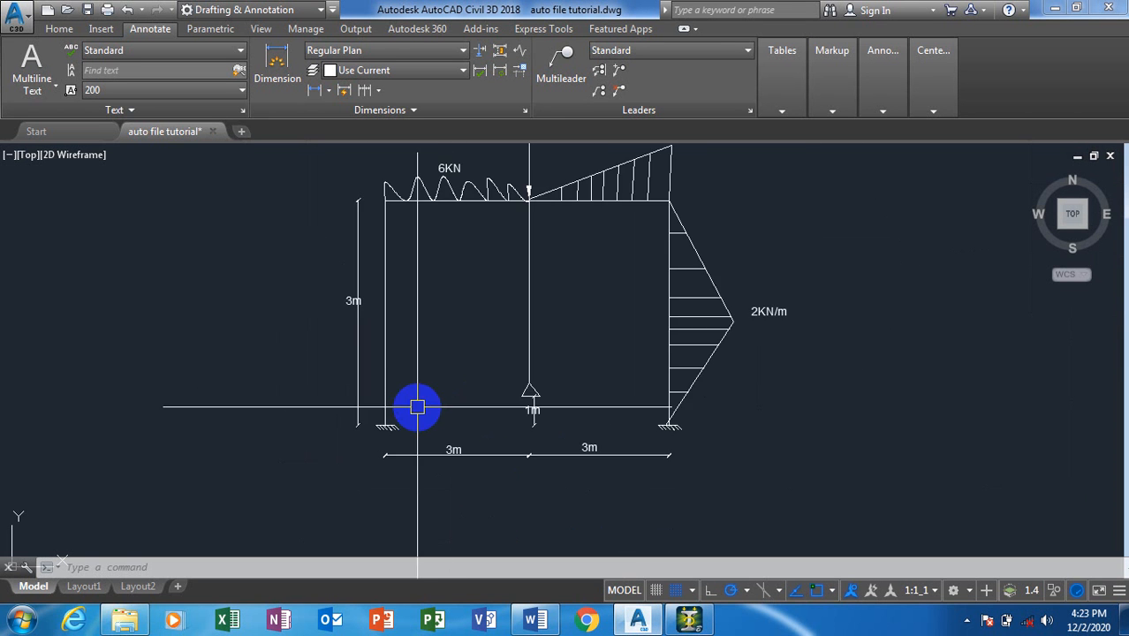
pyautogui.scroll(-2, 417, 407)
pyautogui.scroll(2, 386, 270)
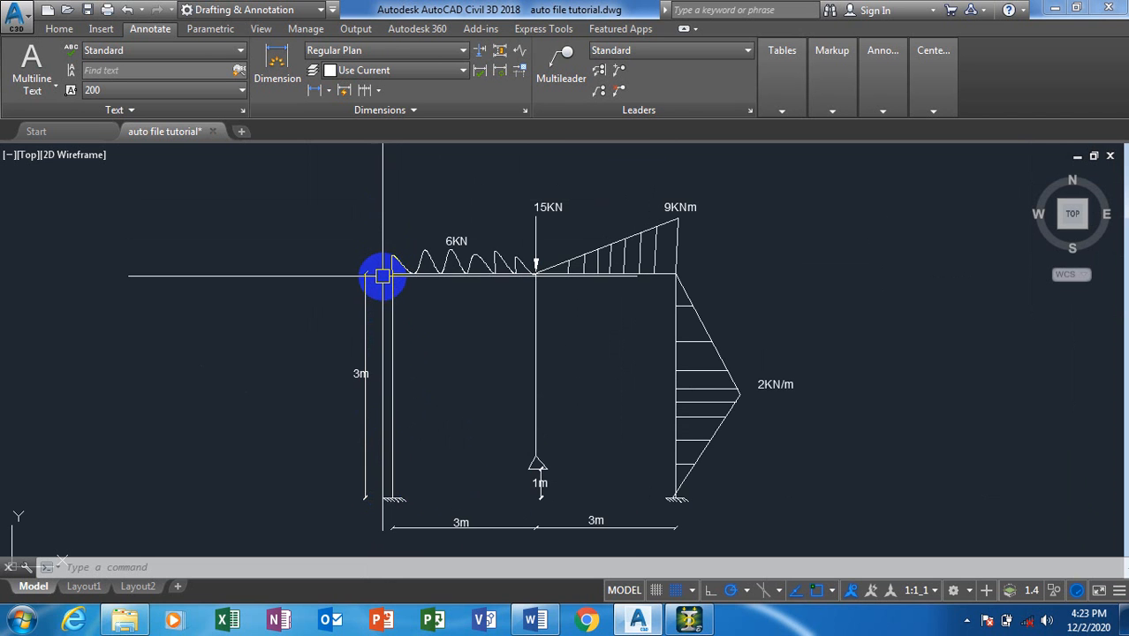
pyautogui.scroll(4, 403, 267)
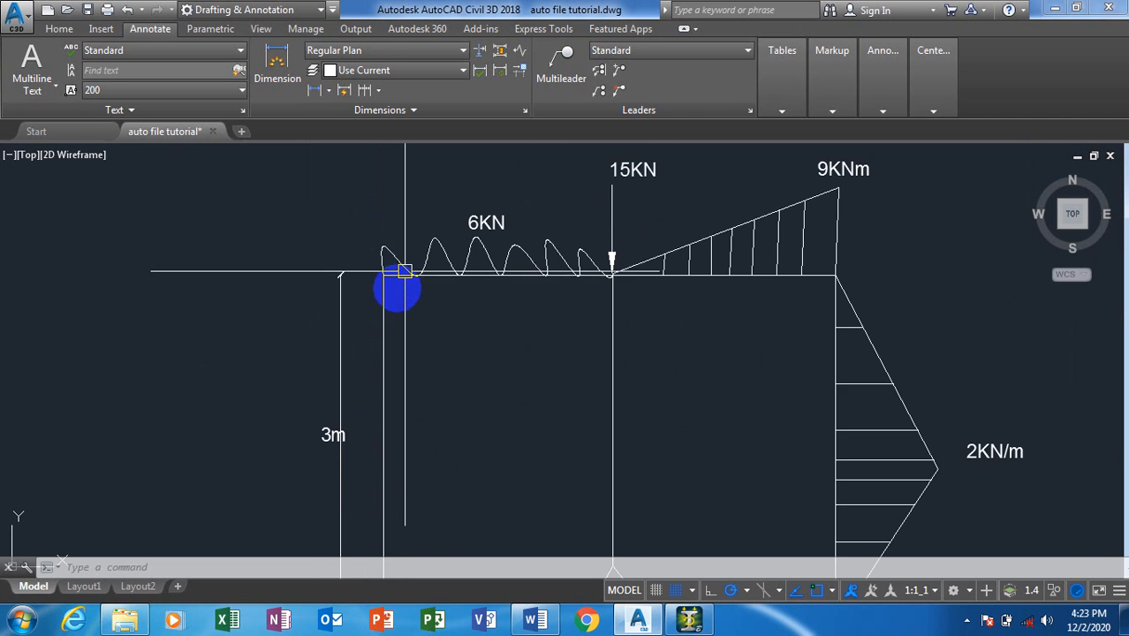
pyautogui.scroll(-2, 325, 296)
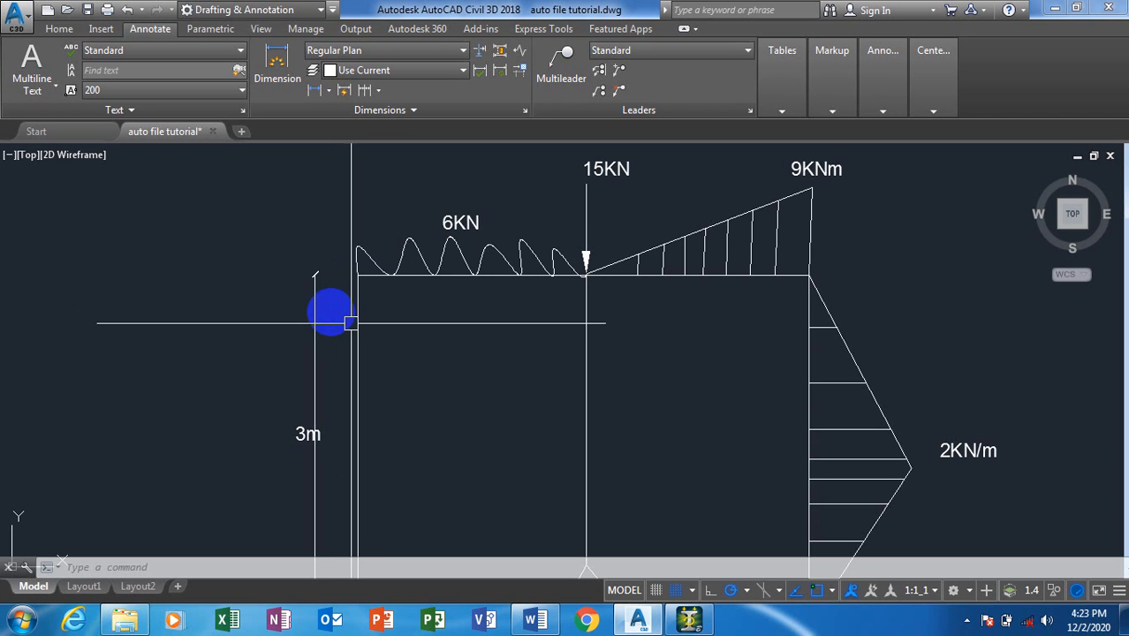
pyautogui.scroll(-2, 255, 267)
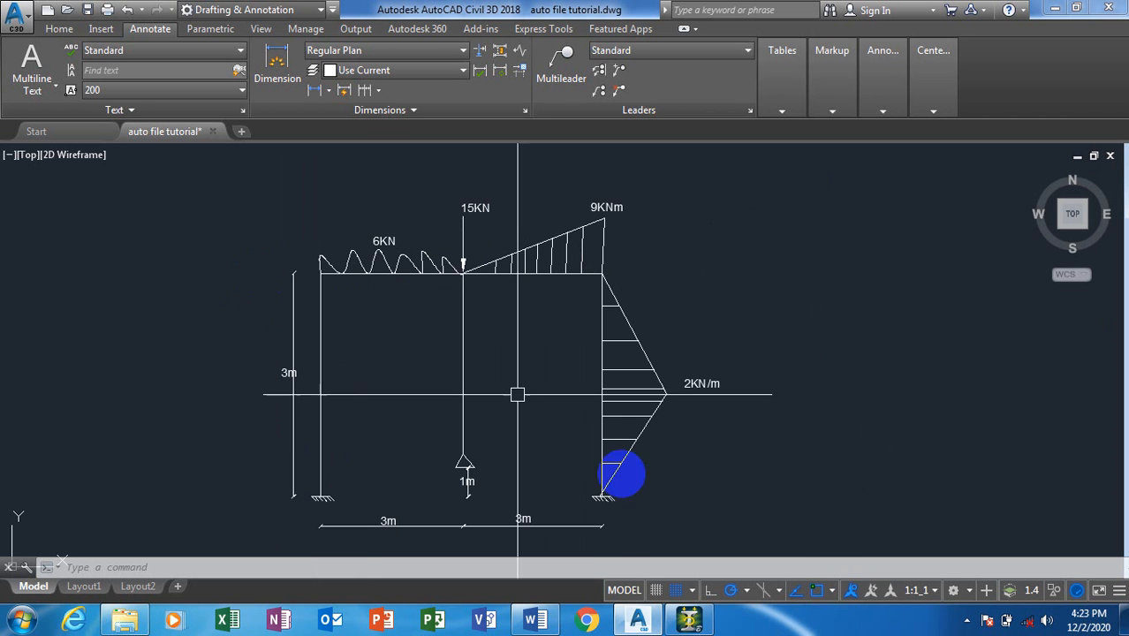
pyautogui.click(690, 621)
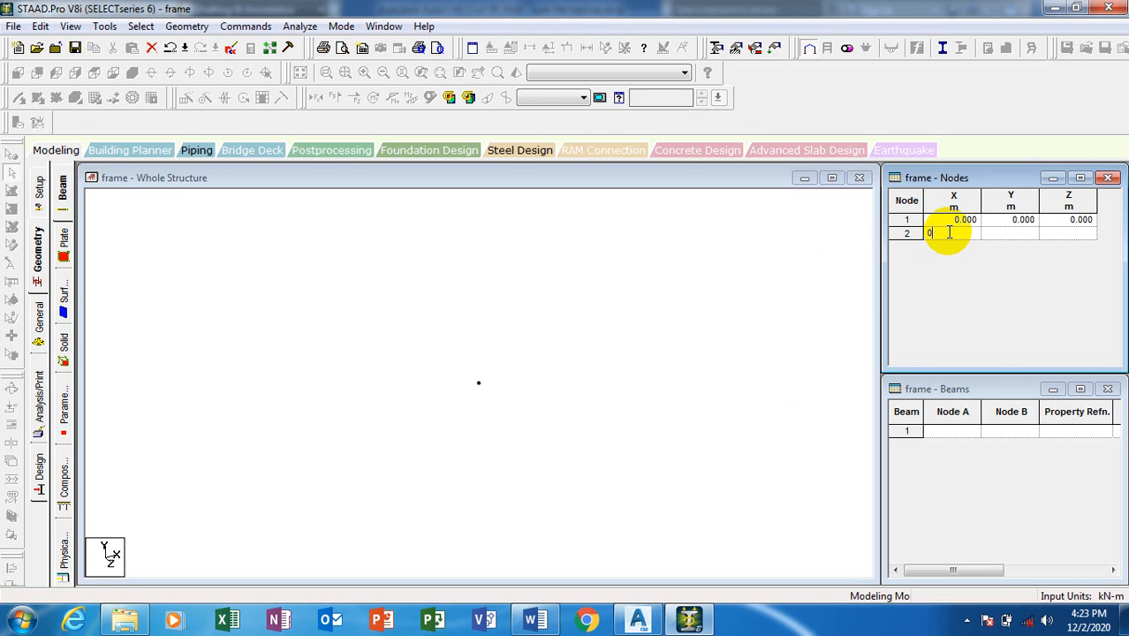
pyautogui.click(1014, 237)
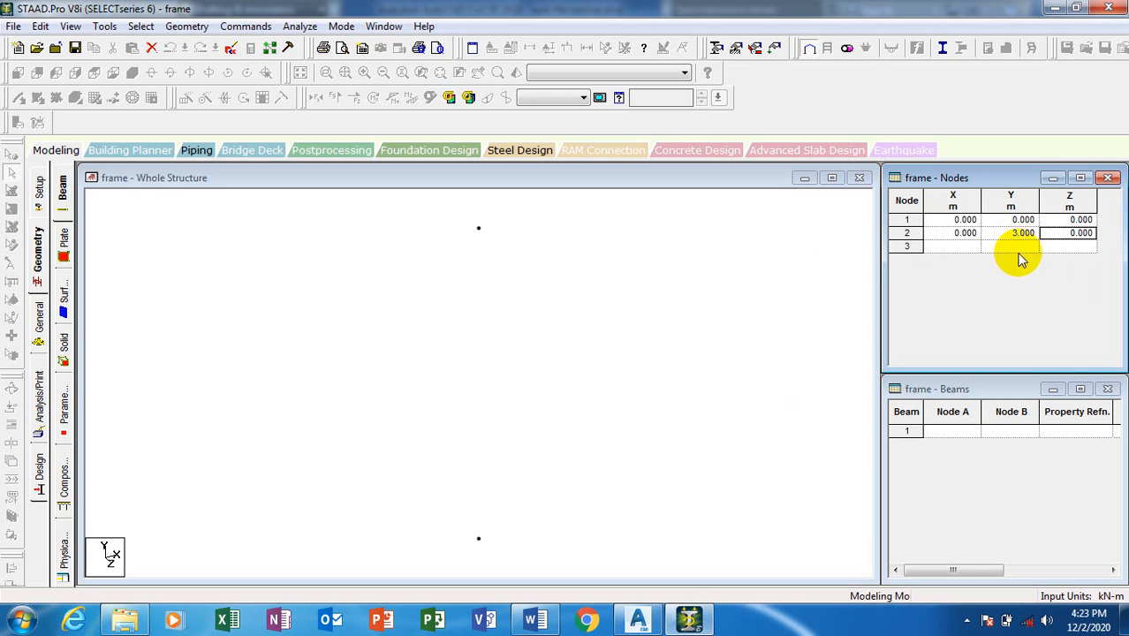
# Step: Check the first bay's span in the AutoCAD sketch and add node 3 with X 3 m and Z 0 in STAAD.Pro
pyautogui.click(952, 249)
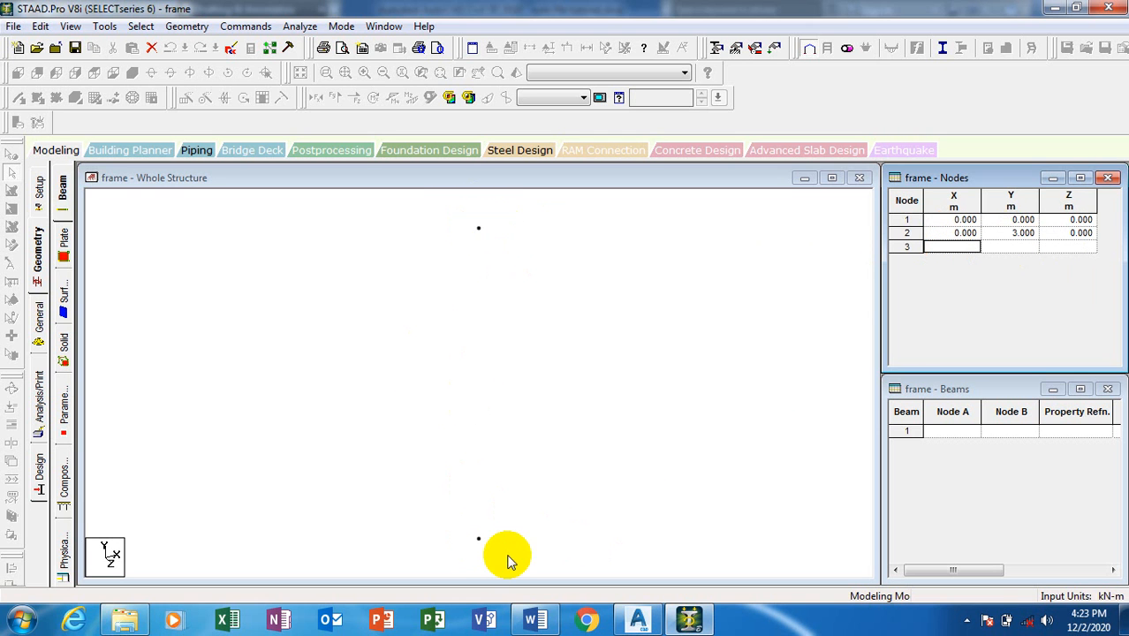
pyautogui.click(640, 622)
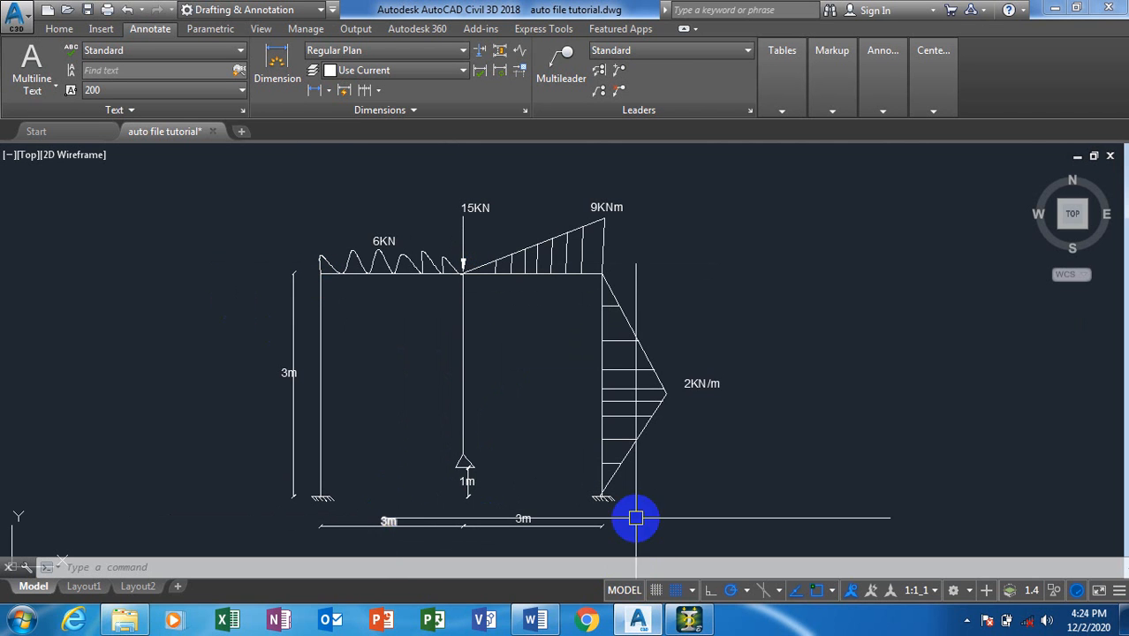
pyautogui.click(690, 623)
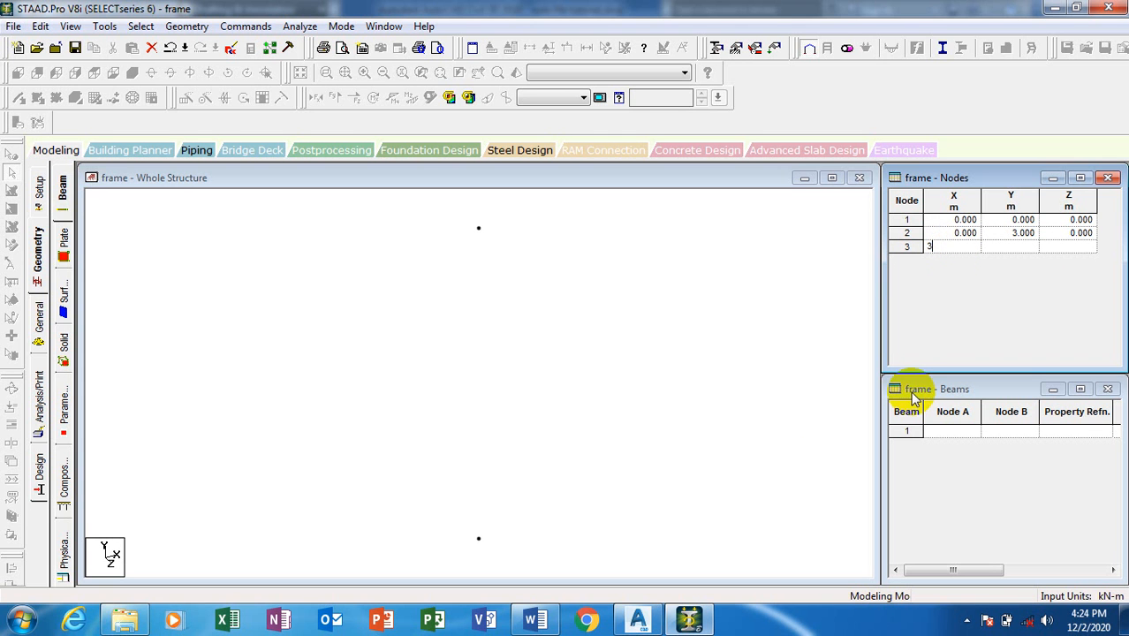
pyautogui.moveTo(642, 623)
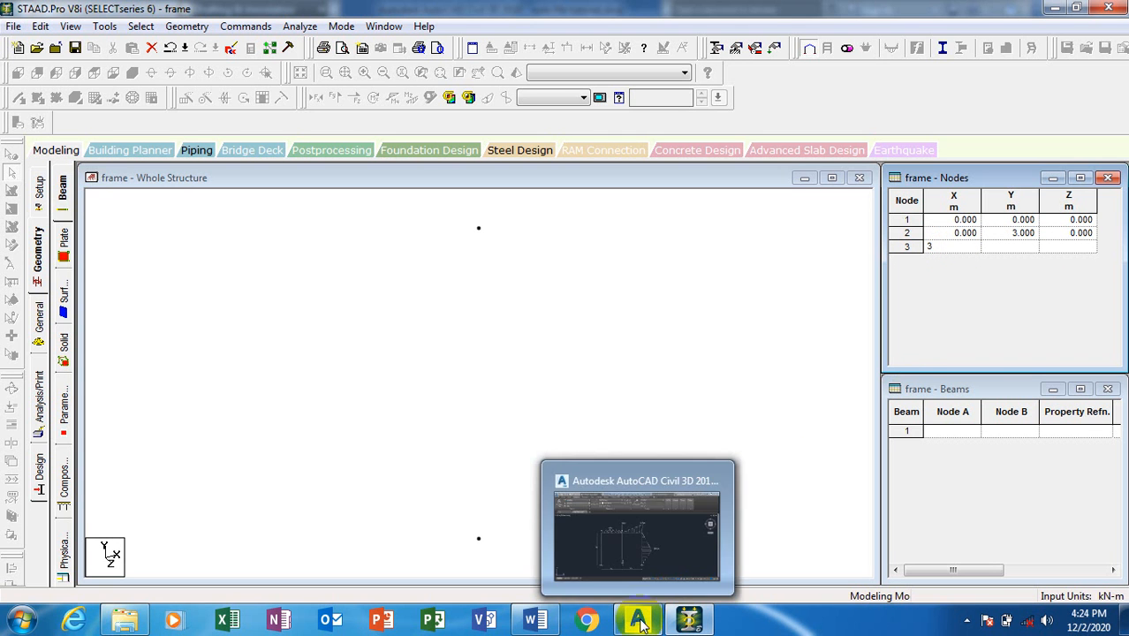
pyautogui.click(641, 530)
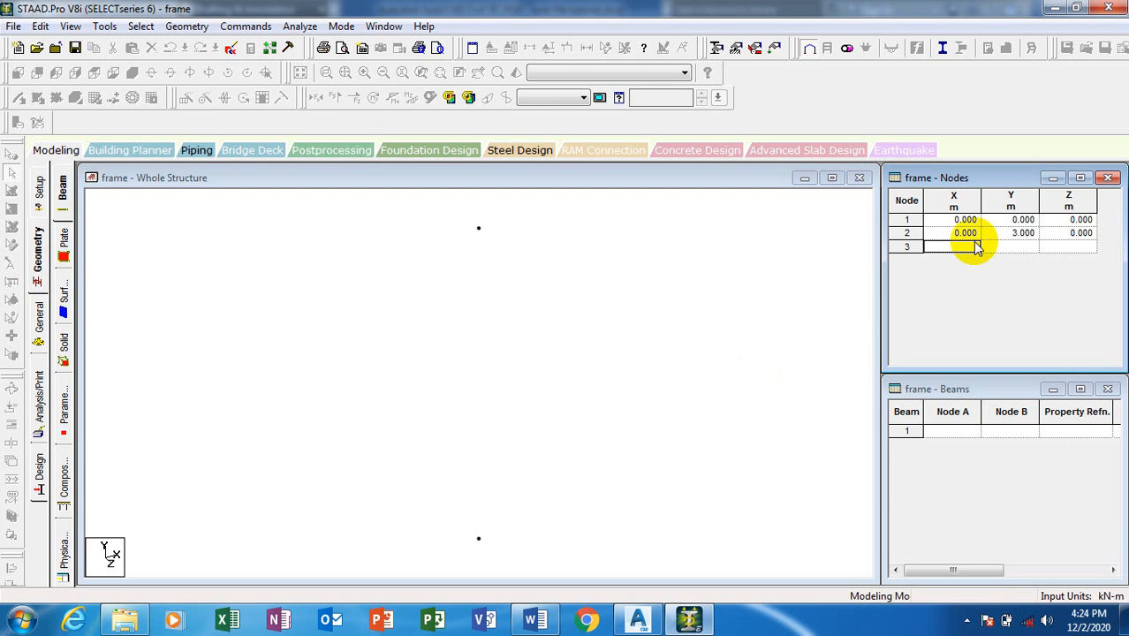
pyautogui.write('3')
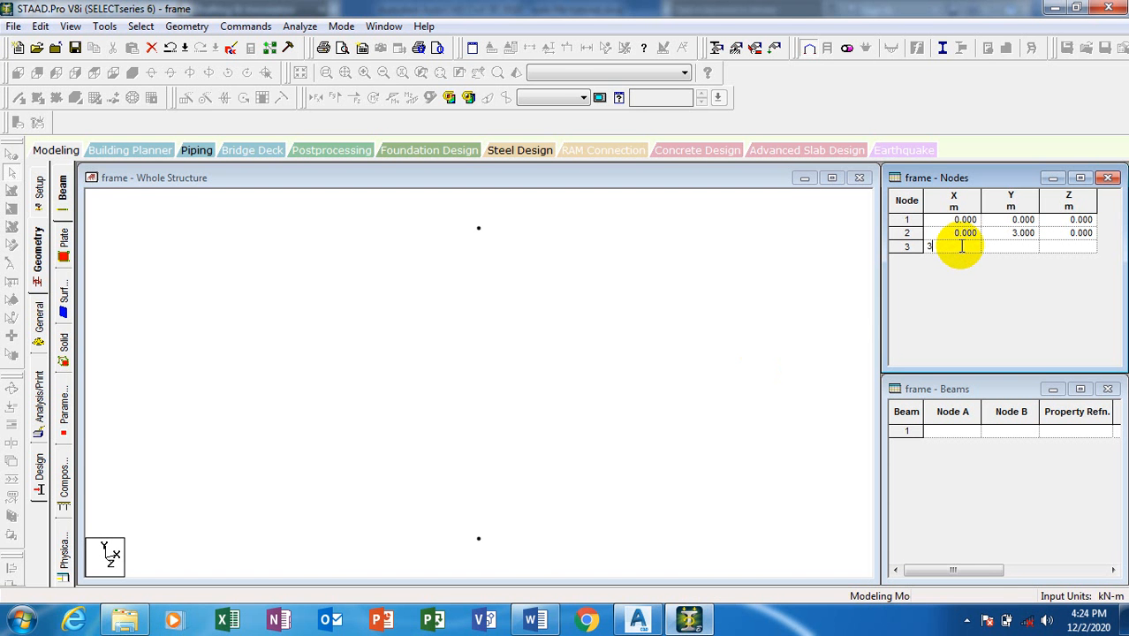
pyautogui.click(1023, 245)
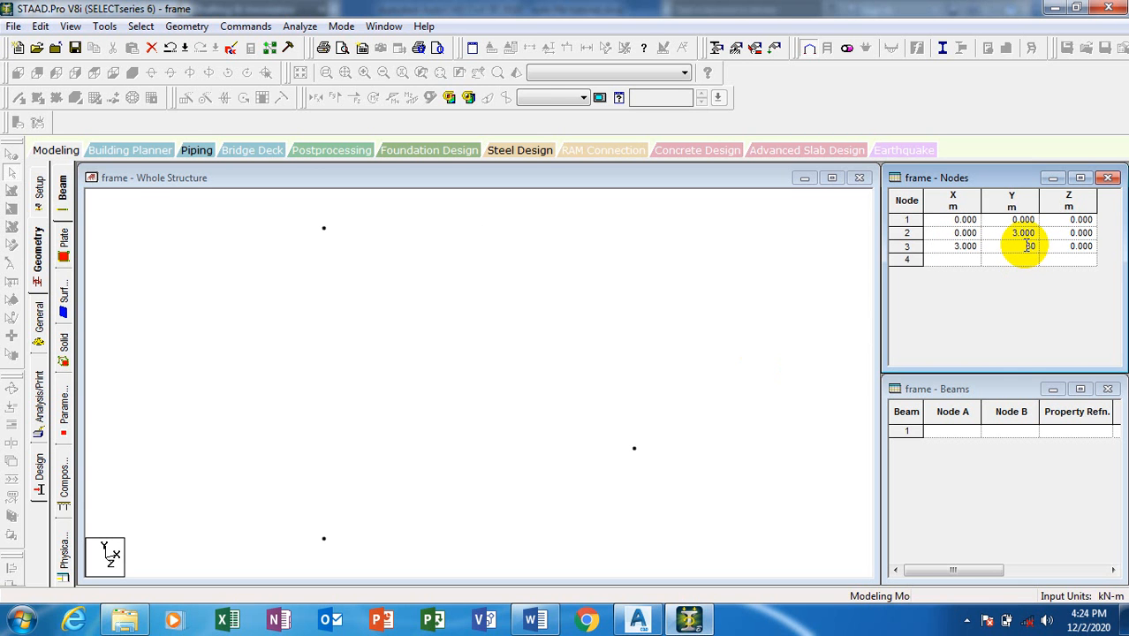
# Step: Set the Y coordinate of node 3 to 3 m
pyautogui.write('30')
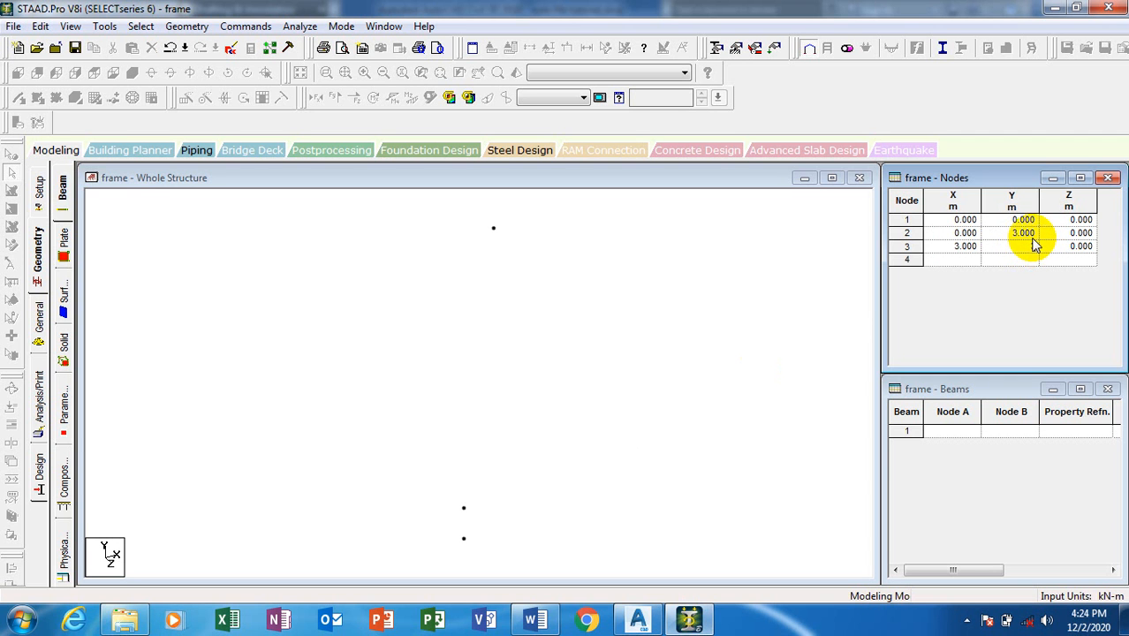
pyautogui.click(1030, 246)
pyautogui.write('3')
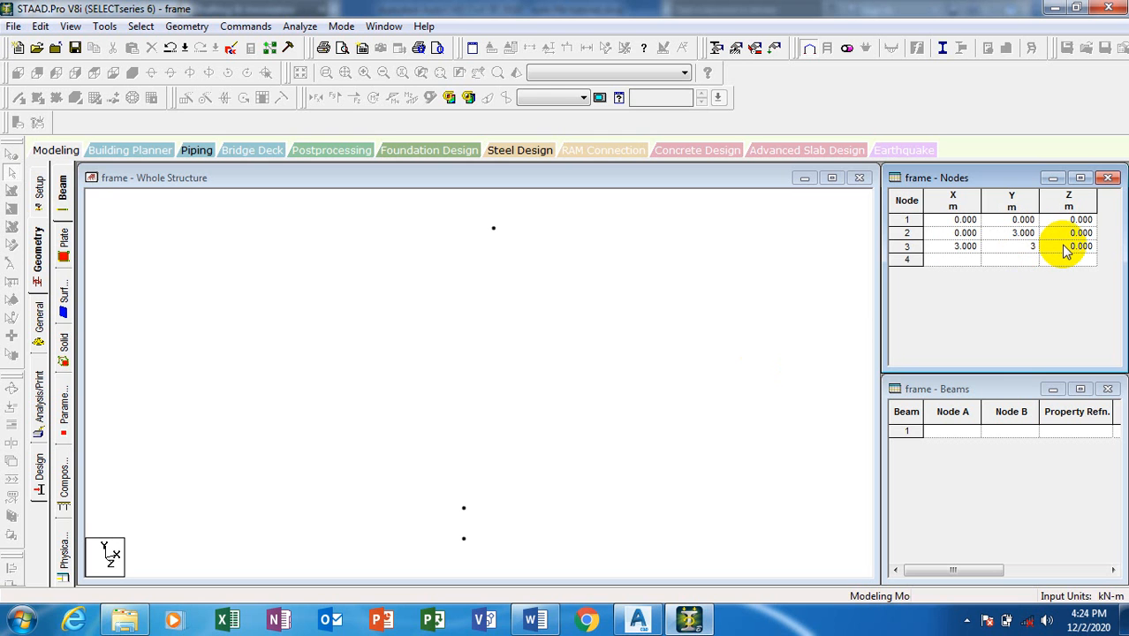
pyautogui.write('0')
pyautogui.click(1066, 251)
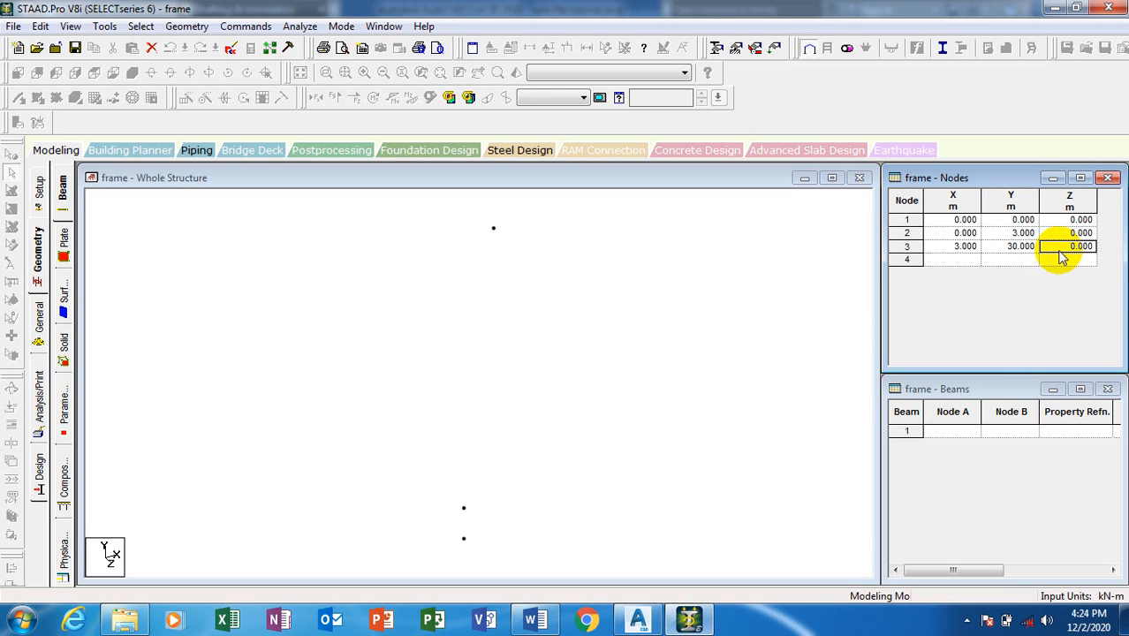
pyautogui.click(1025, 247)
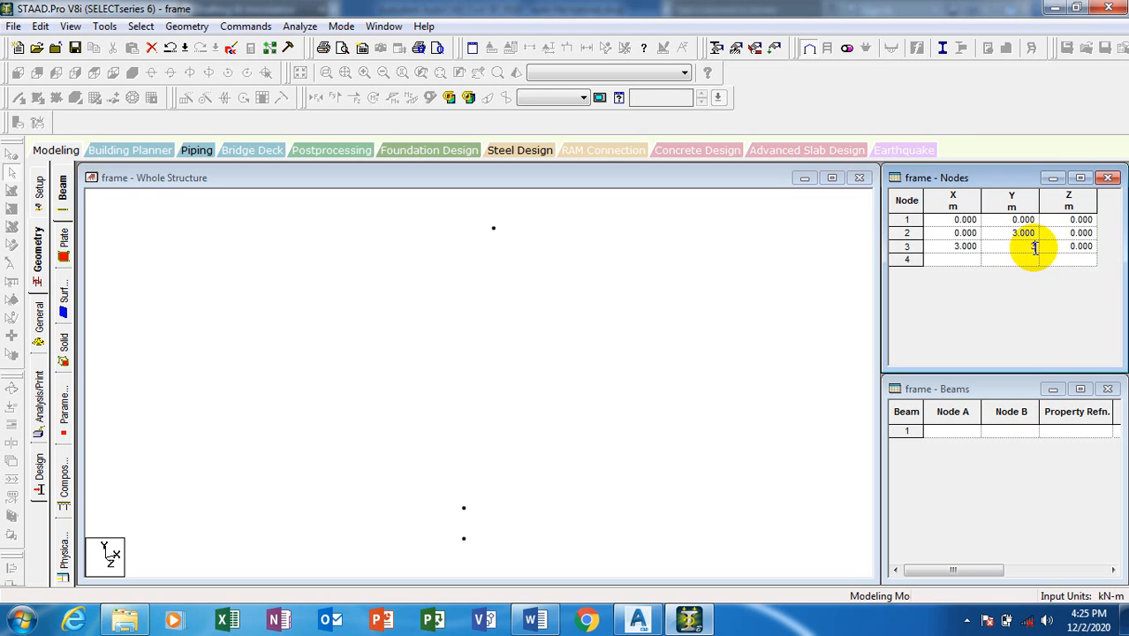
pyautogui.press('Return')
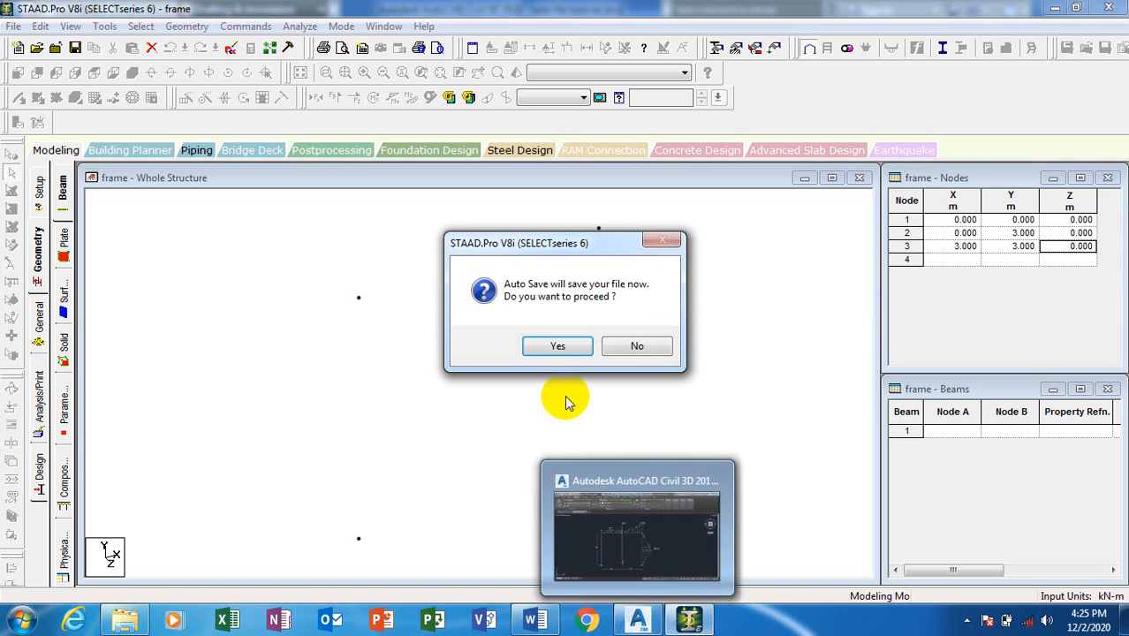
# Step: Accept the automatic save of the frame file and switch back to the AutoCAD frame sketch
pyautogui.click(543, 345)
pyautogui.click(467, 331)
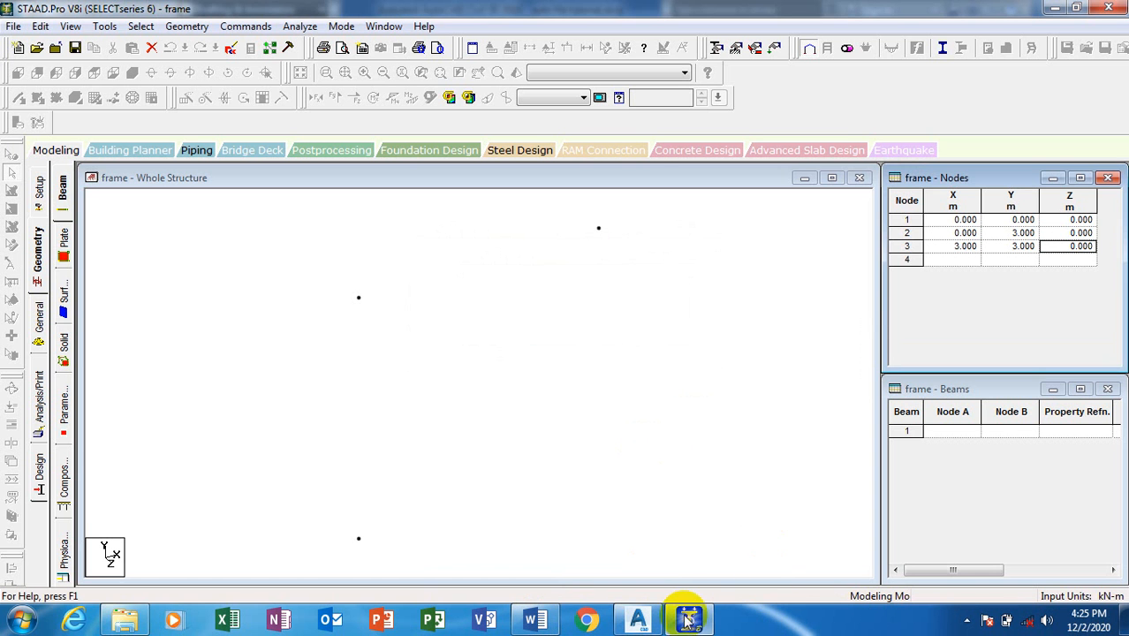
pyautogui.click(638, 618)
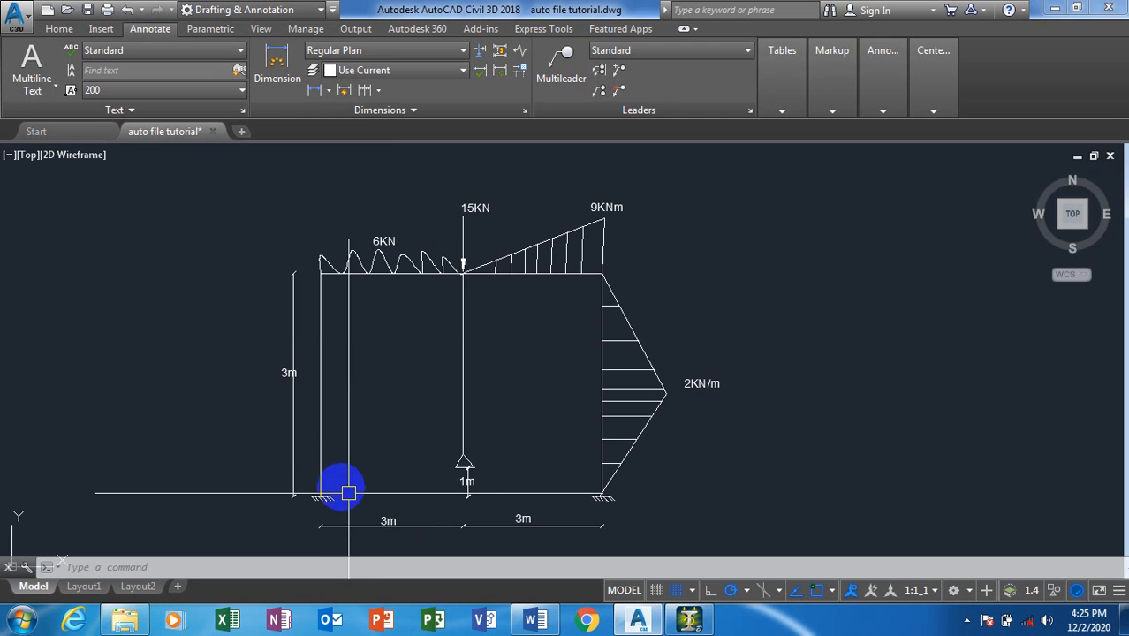
# Step: Review the portal frame sketch in AutoCAD, return to STAAD.Pro and set the whole-structure view to the front view
pyautogui.click(689, 619)
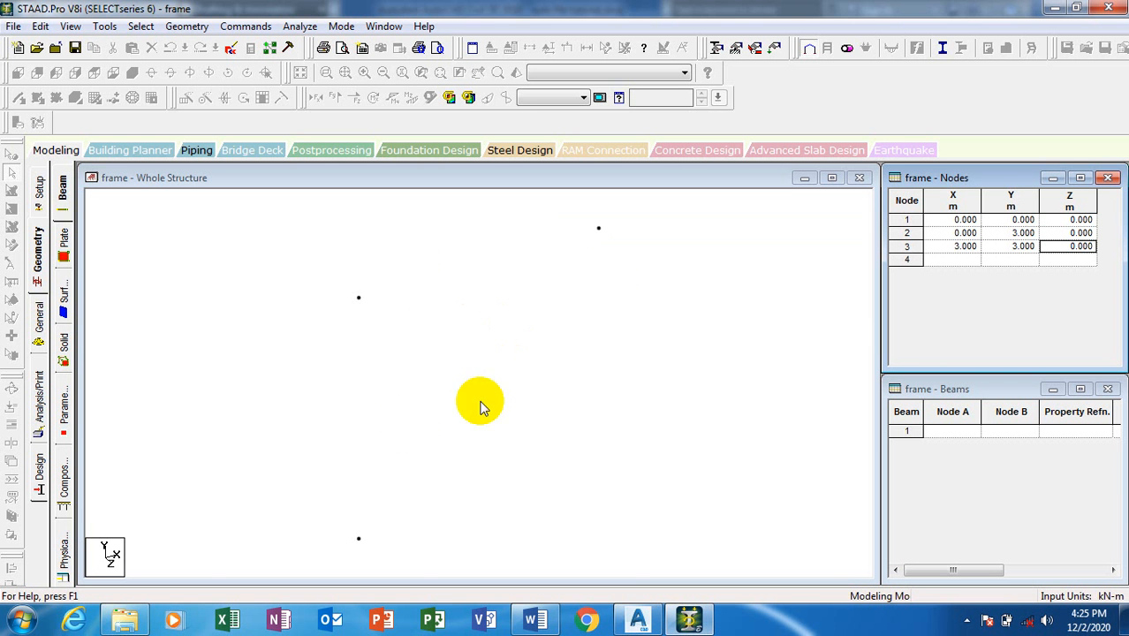
pyautogui.click(635, 621)
pyautogui.scroll(-5, 477, 344)
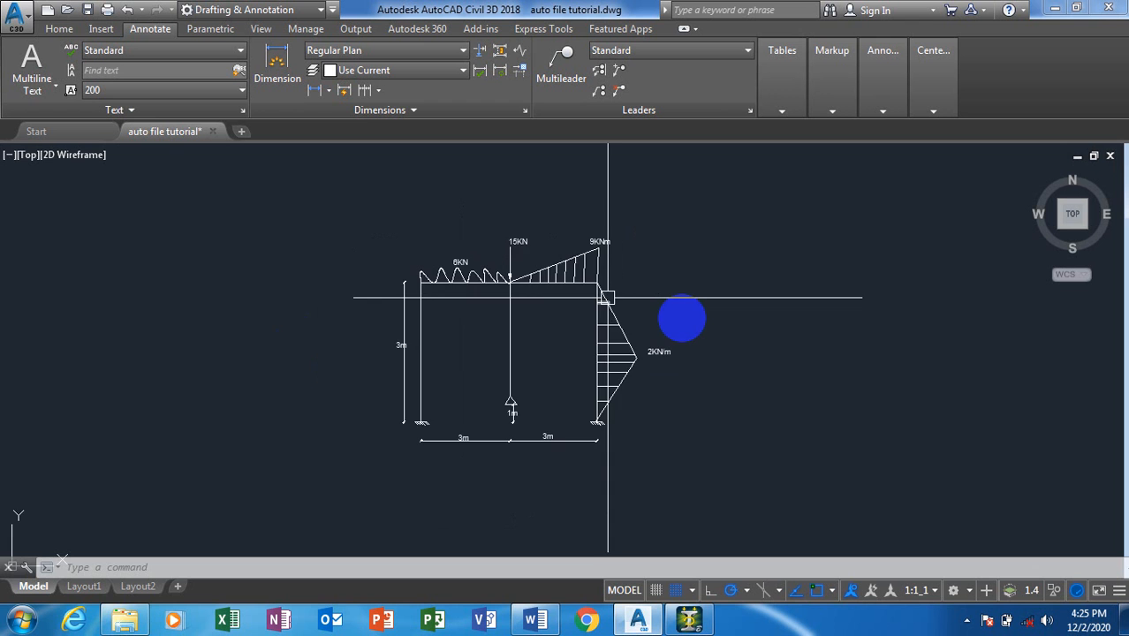
pyautogui.scroll(4, 490, 291)
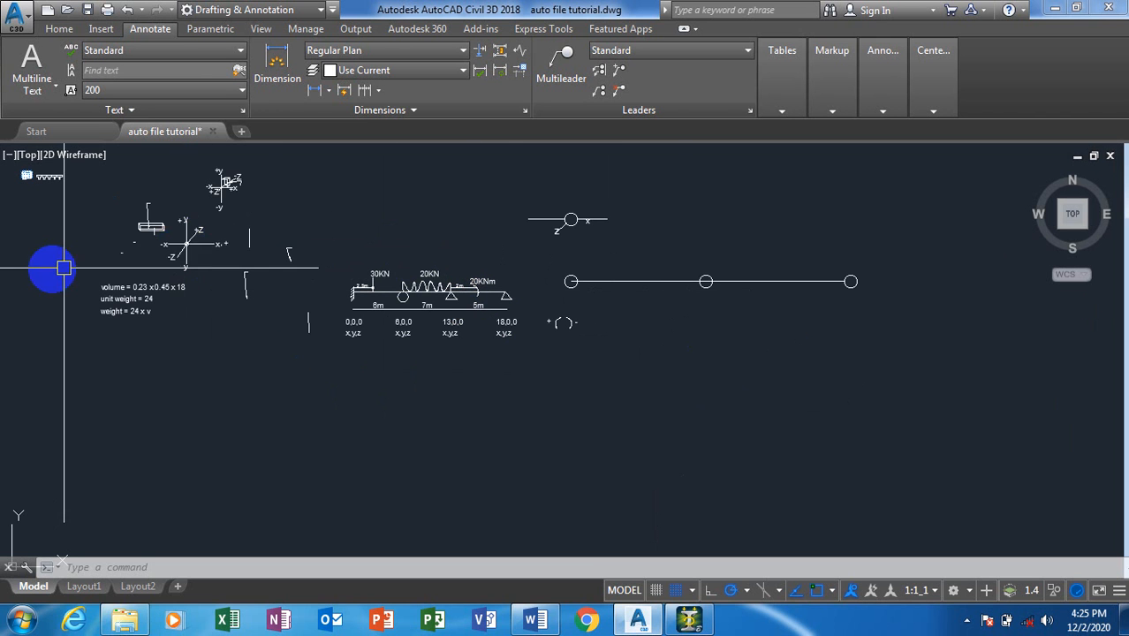
pyautogui.scroll(-4, 50, 262)
pyautogui.scroll(4, 532, 365)
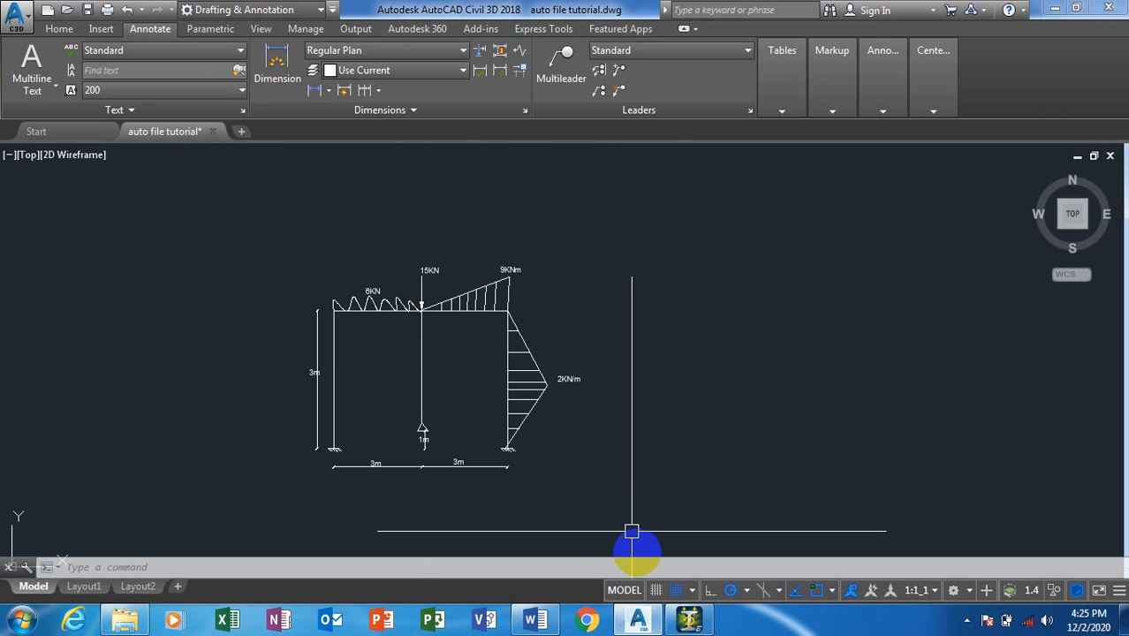
pyautogui.click(691, 619)
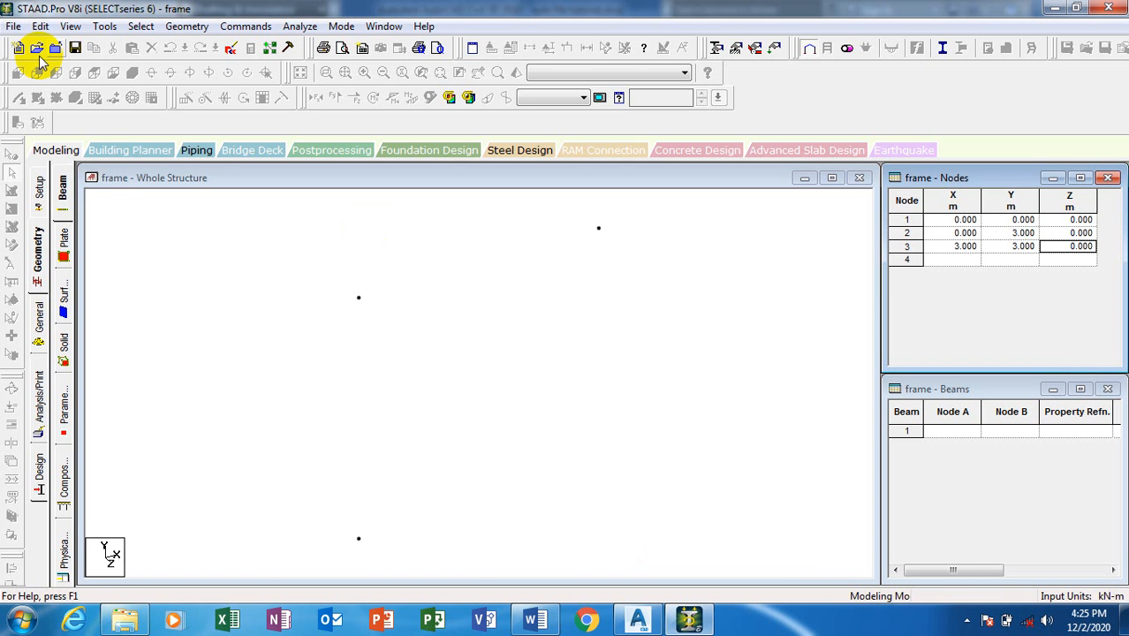
pyautogui.click(173, 179)
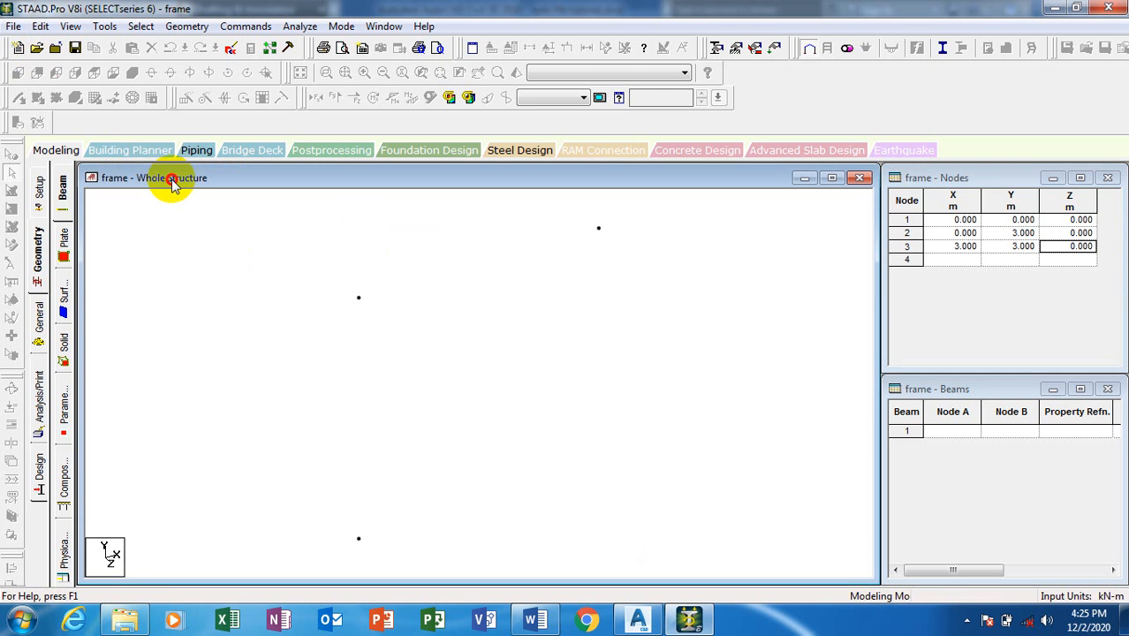
pyautogui.click(17, 74)
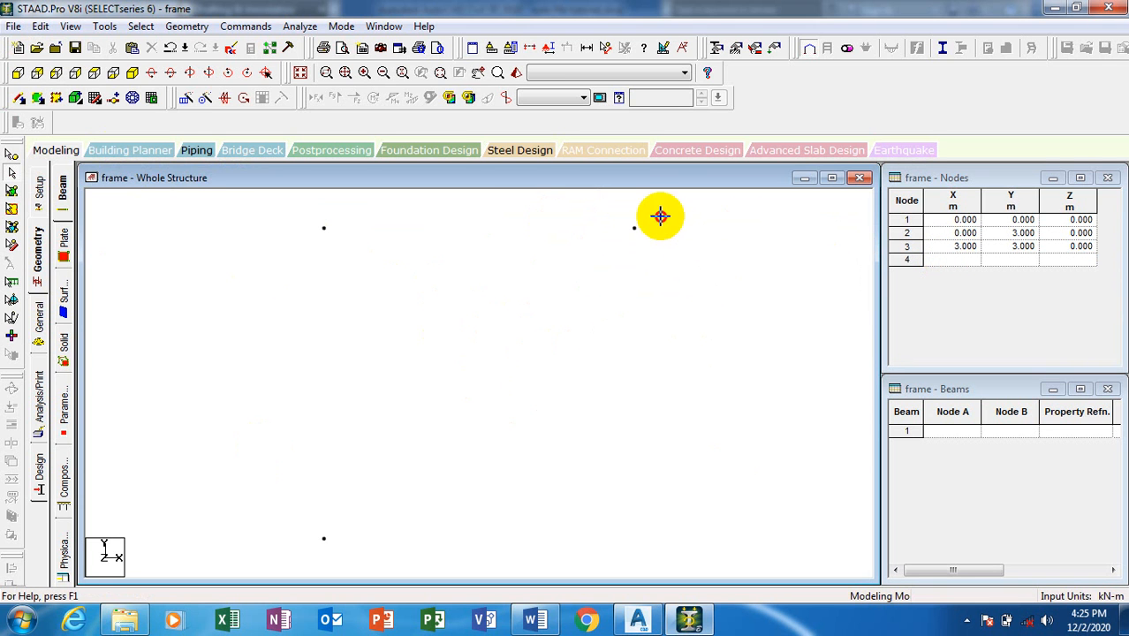
# Step: Copy node 3 and paste the copy with a move of X 0, Y -2, Z 0 m
pyautogui.moveTo(661, 215); pyautogui.dragTo(605, 242)
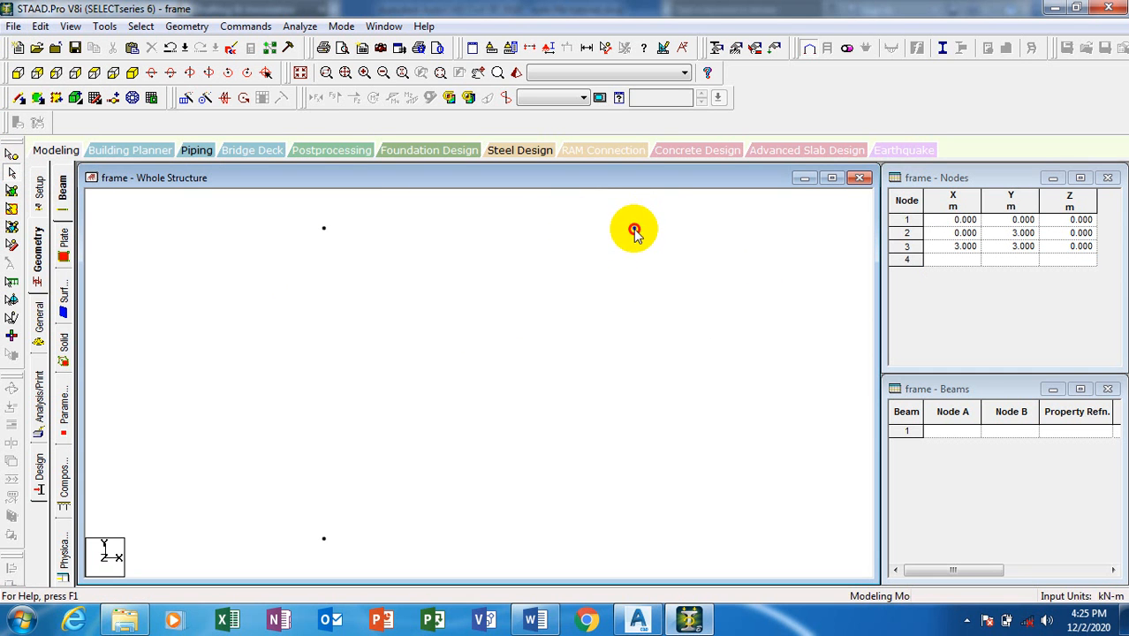
pyautogui.click(10, 157)
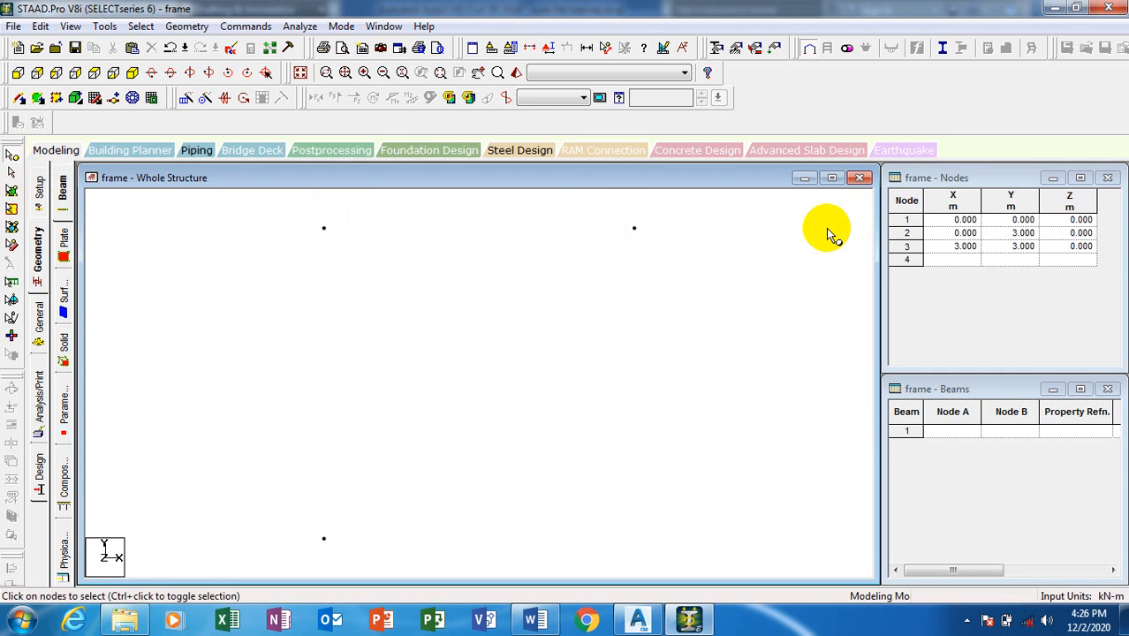
pyautogui.click(636, 230)
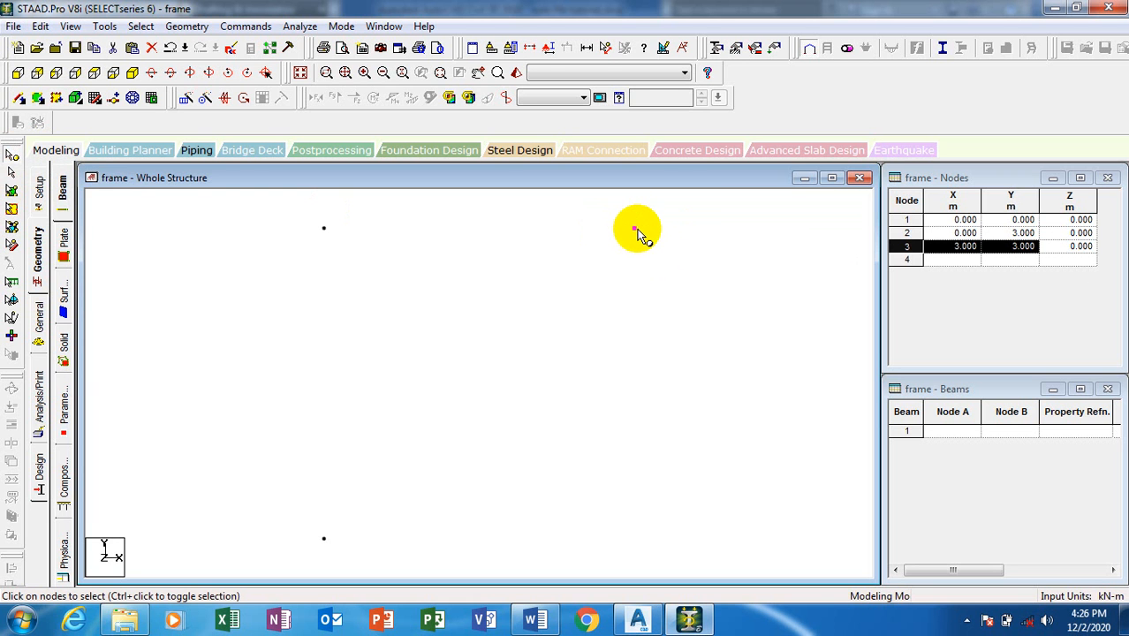
pyautogui.rightClick(637, 228)
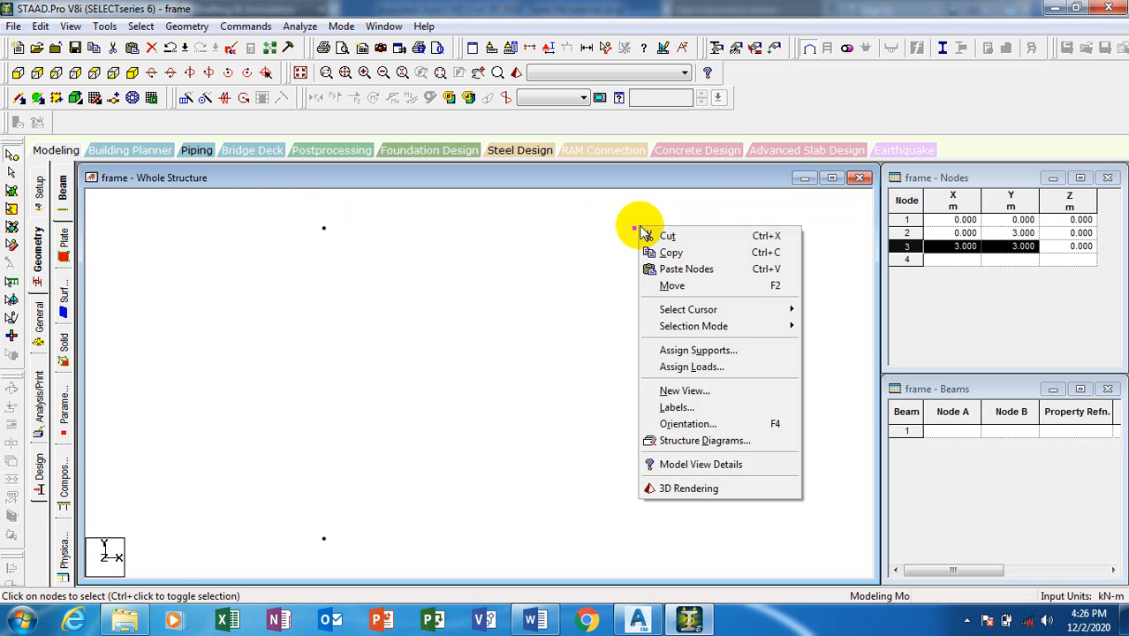
pyautogui.click(688, 254)
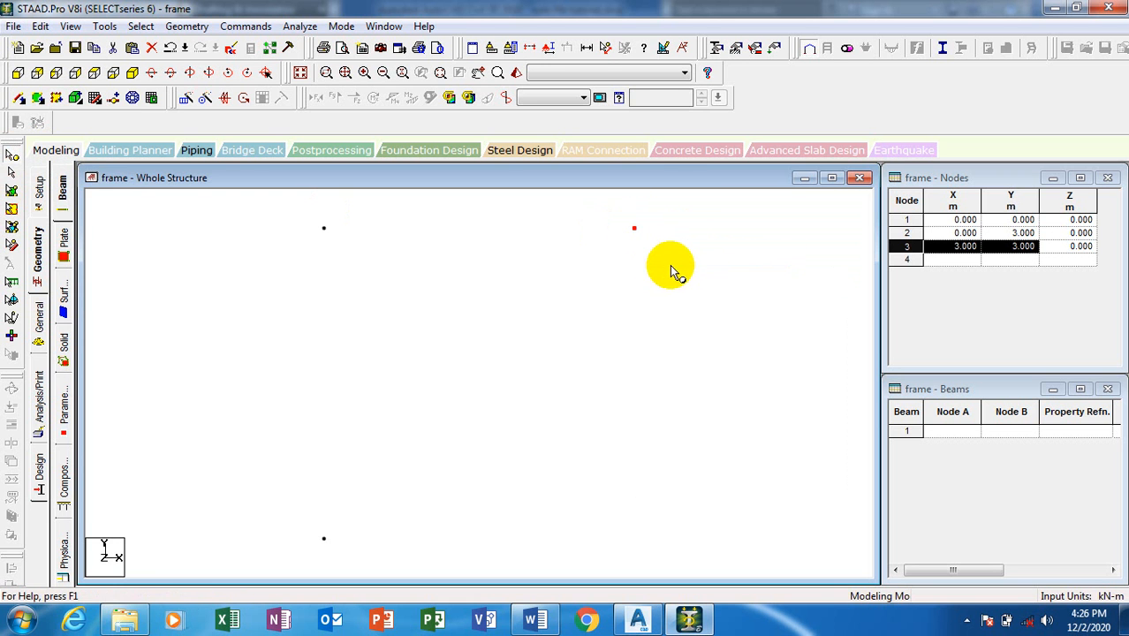
pyautogui.rightClick(654, 320)
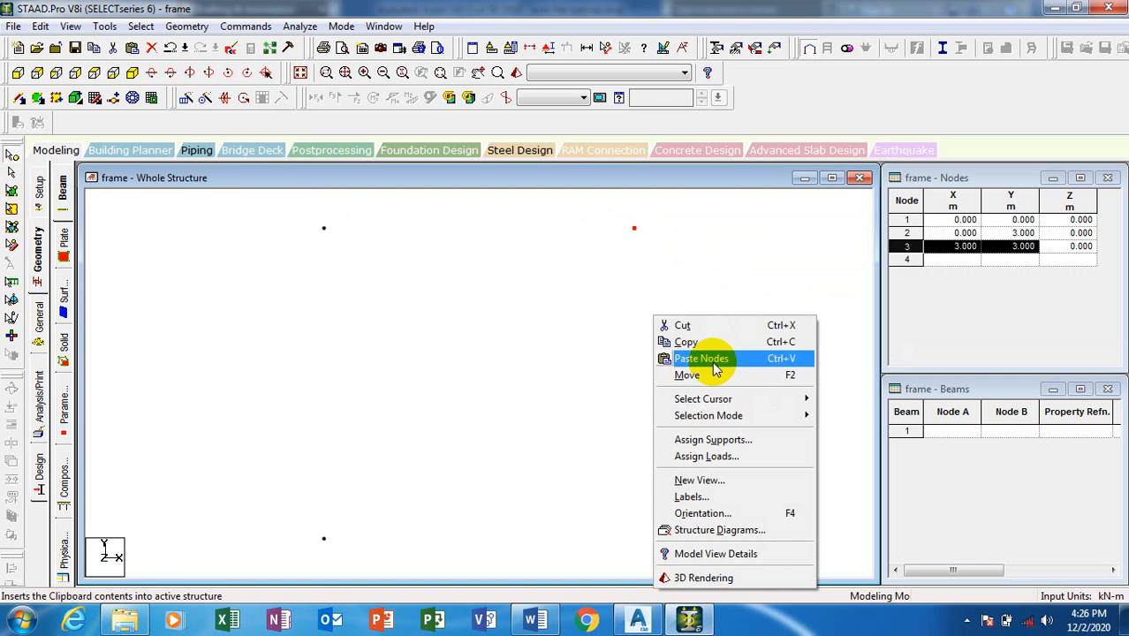
pyautogui.click(714, 367)
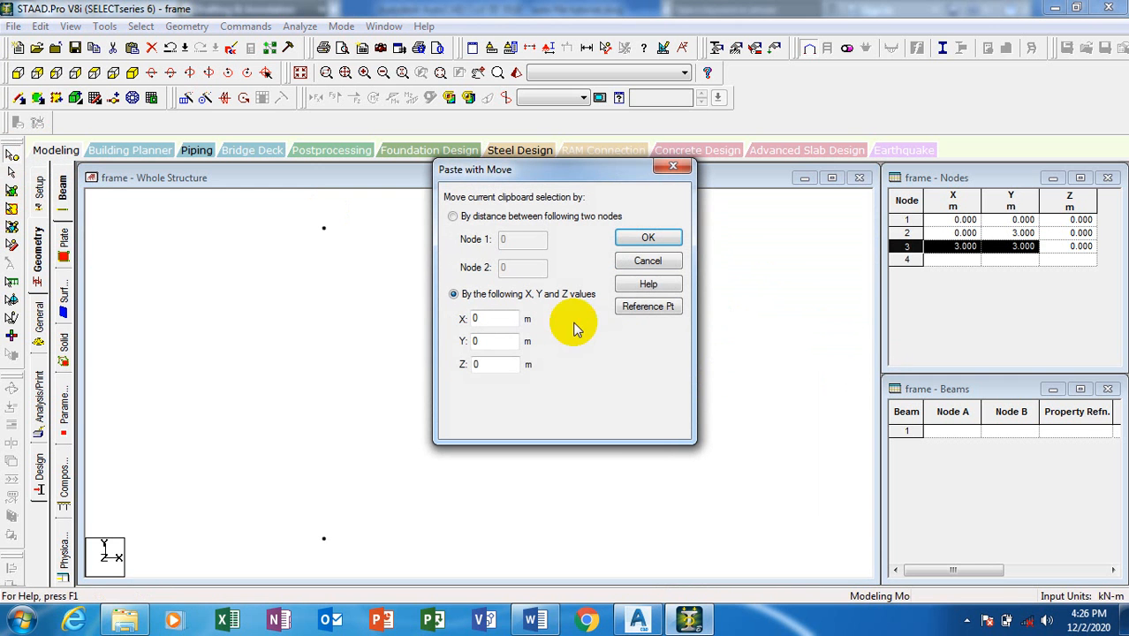
pyautogui.doubleClick(491, 341)
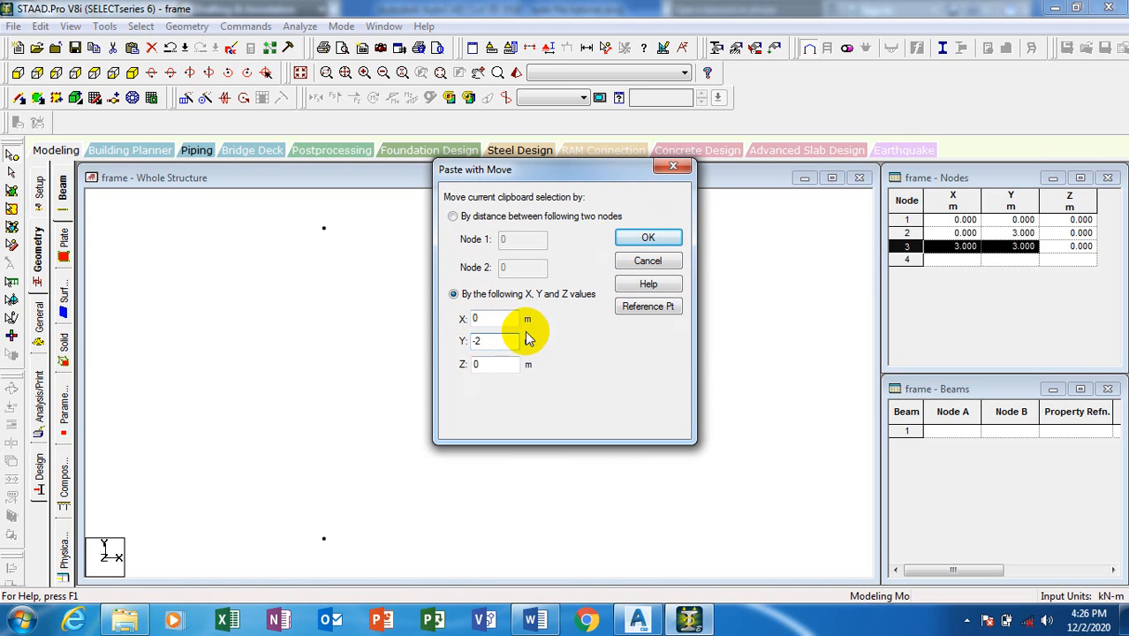
pyautogui.click(649, 239)
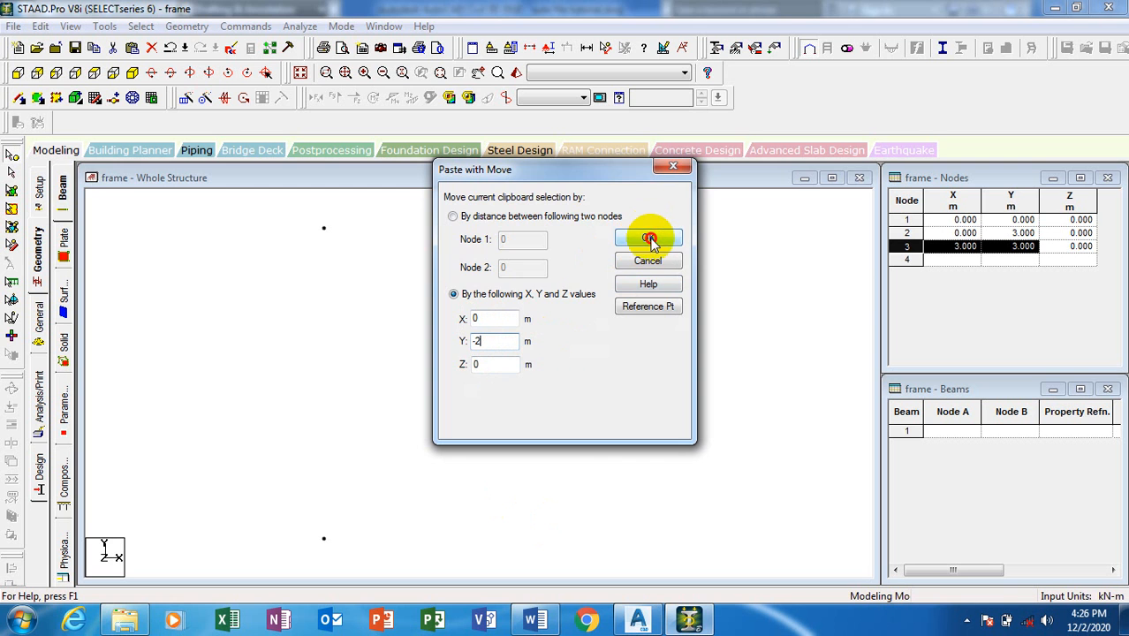
# Step: Check the middle column's support height in the AutoCAD sketch and compare it with the pasted node in STAAD.Pro
pyautogui.click(643, 622)
pyautogui.scroll(4, 412, 437)
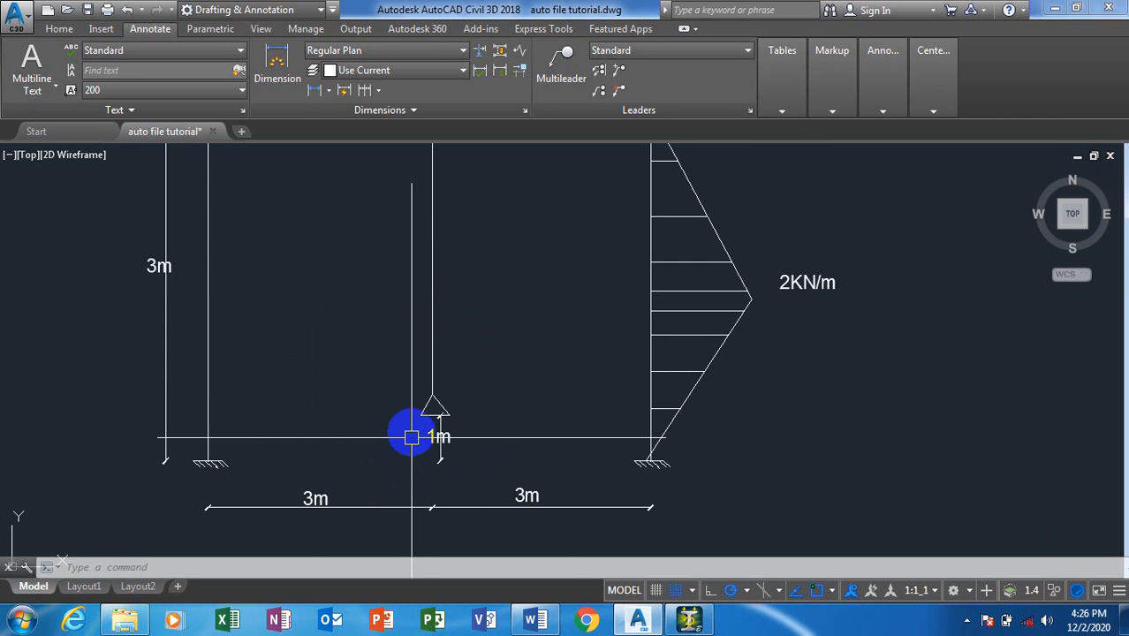
pyautogui.scroll(-3, 397, 440)
pyautogui.scroll(3, 257, 449)
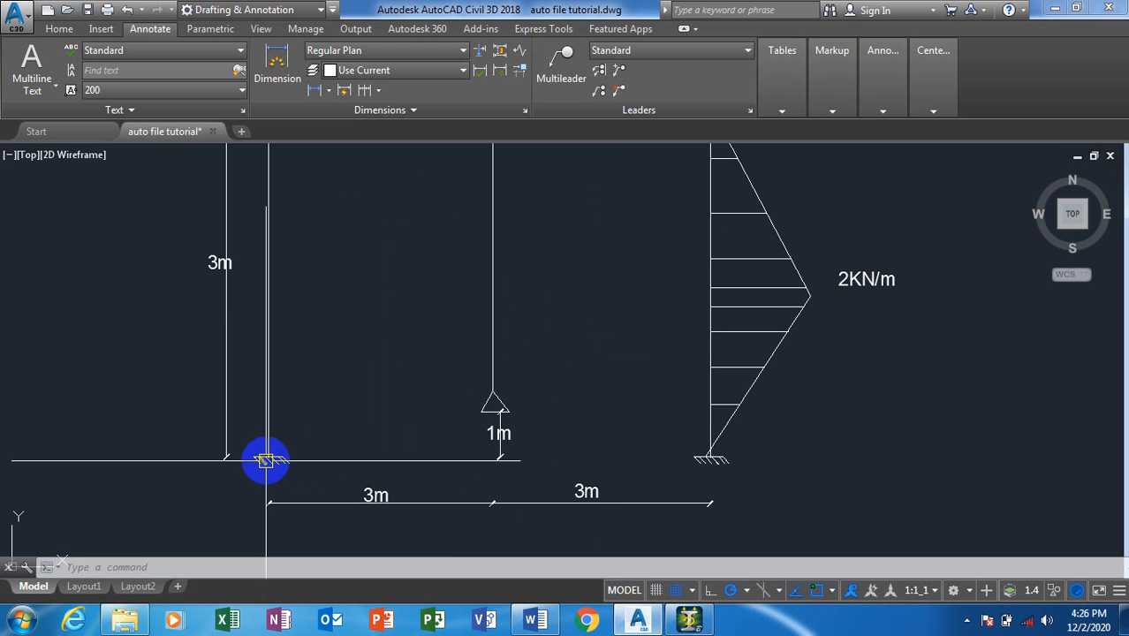
pyautogui.scroll(-2, 479, 424)
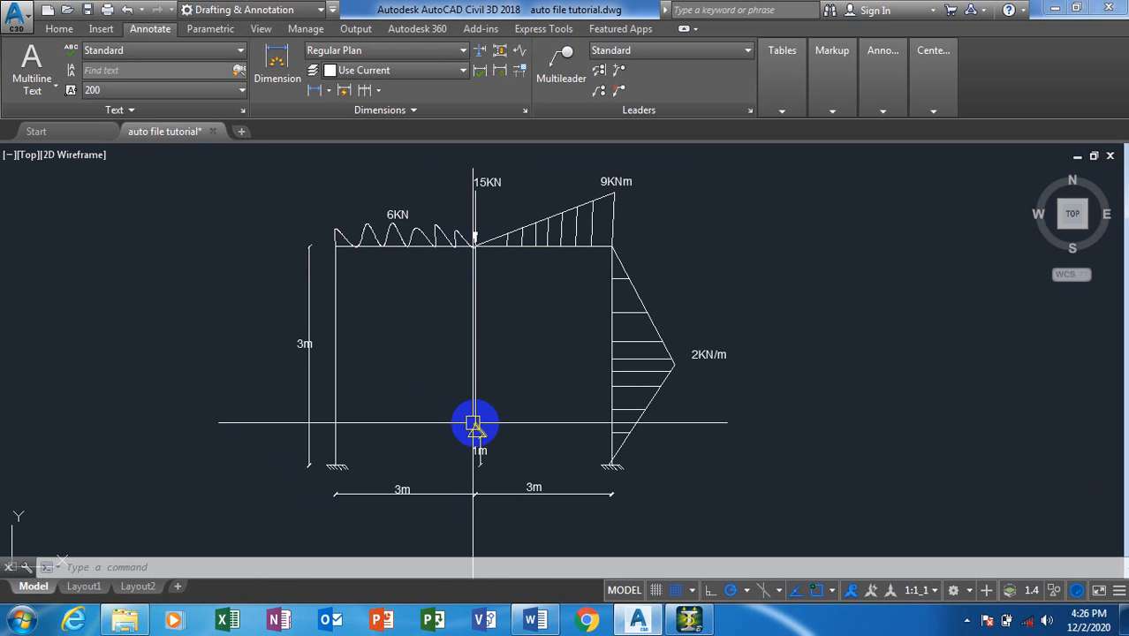
pyautogui.click(689, 620)
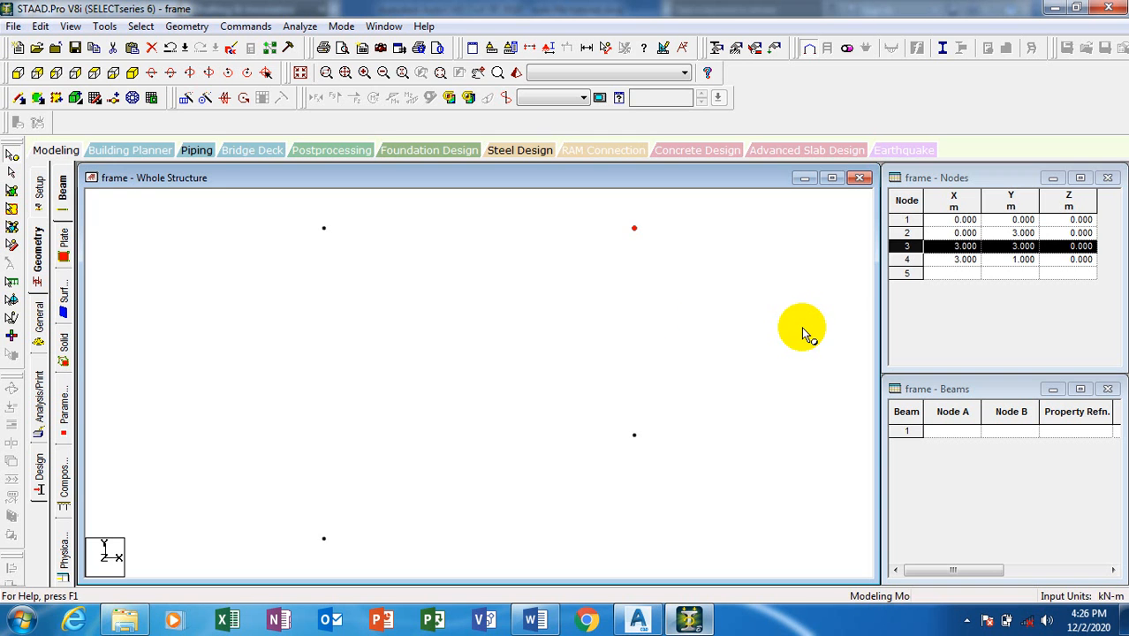
pyautogui.click(651, 324)
pyautogui.scroll(-2, 517, 328)
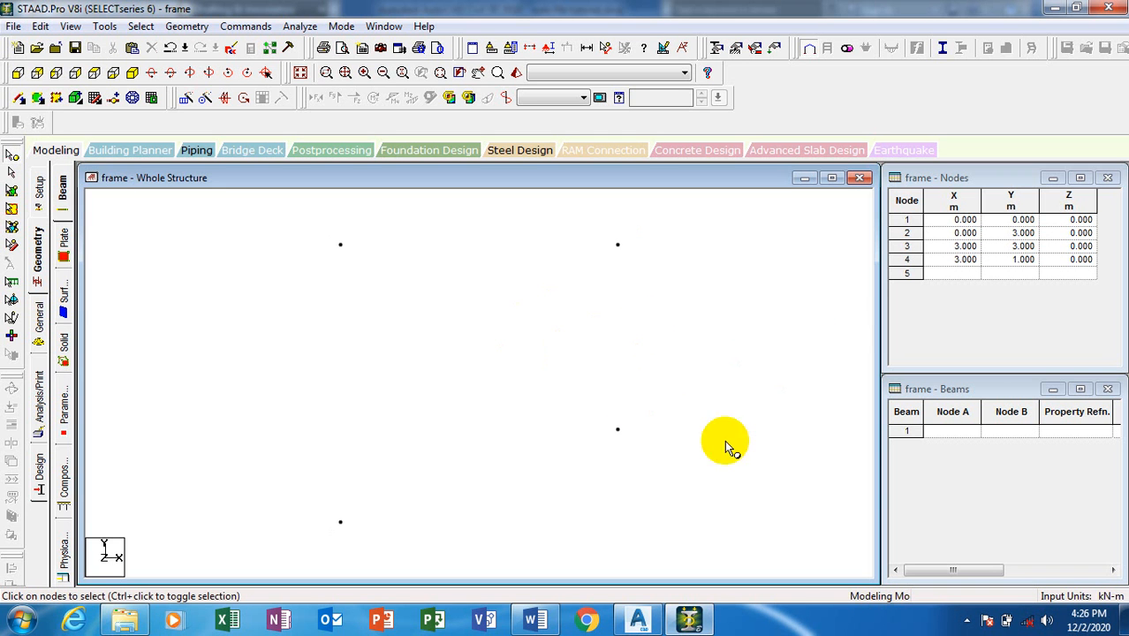
pyautogui.scroll(1, 711, 397)
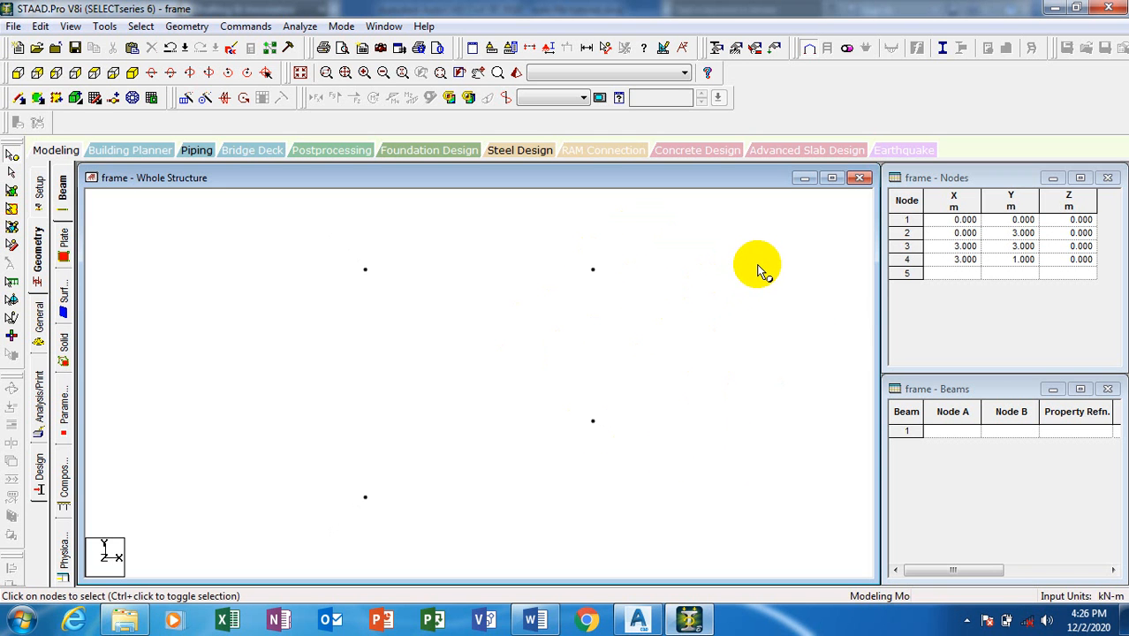
# Step: Check the frame's upper right corner in the AutoCAD sketch and add node 5 at X 6, Y 3, Z 0 m in STAAD.Pro
pyautogui.click(966, 274)
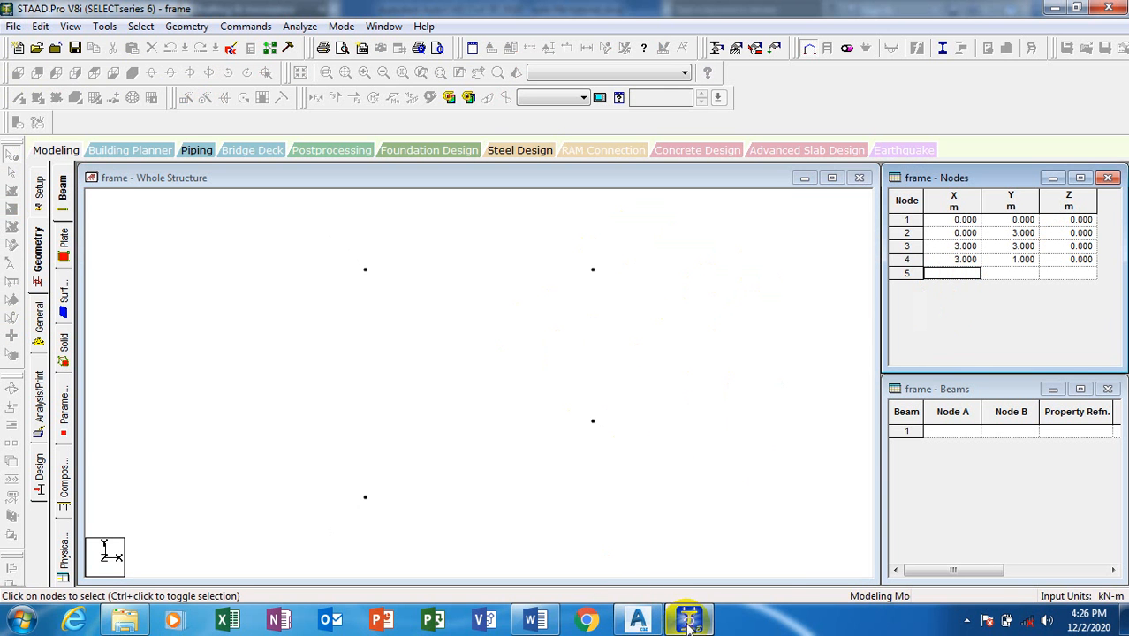
pyautogui.click(642, 624)
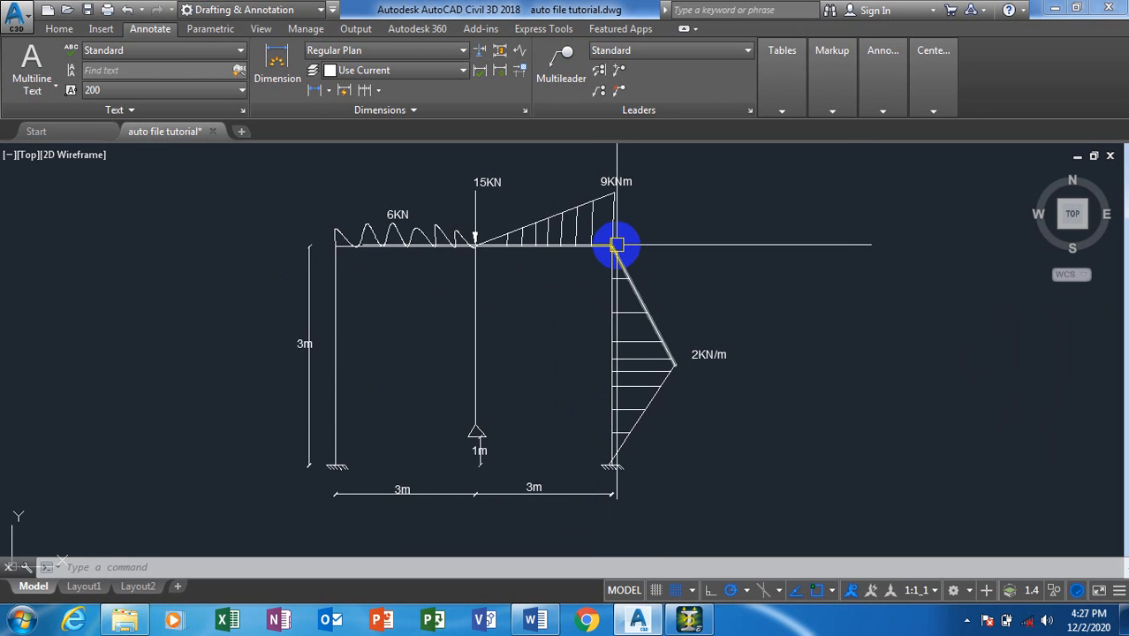
pyautogui.click(690, 622)
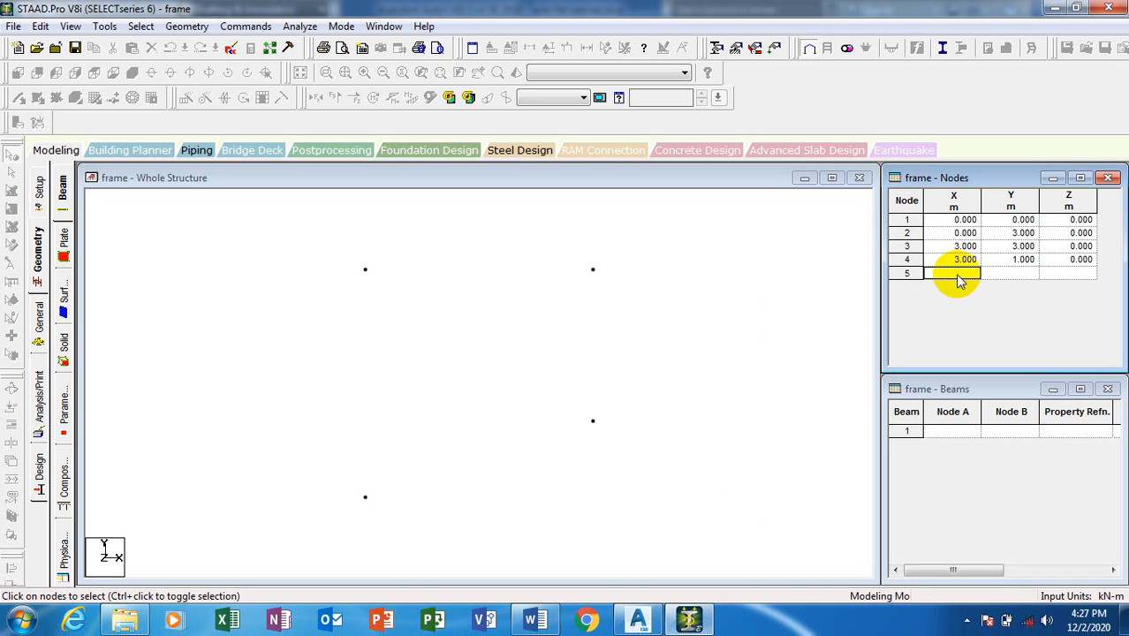
pyautogui.write('6')
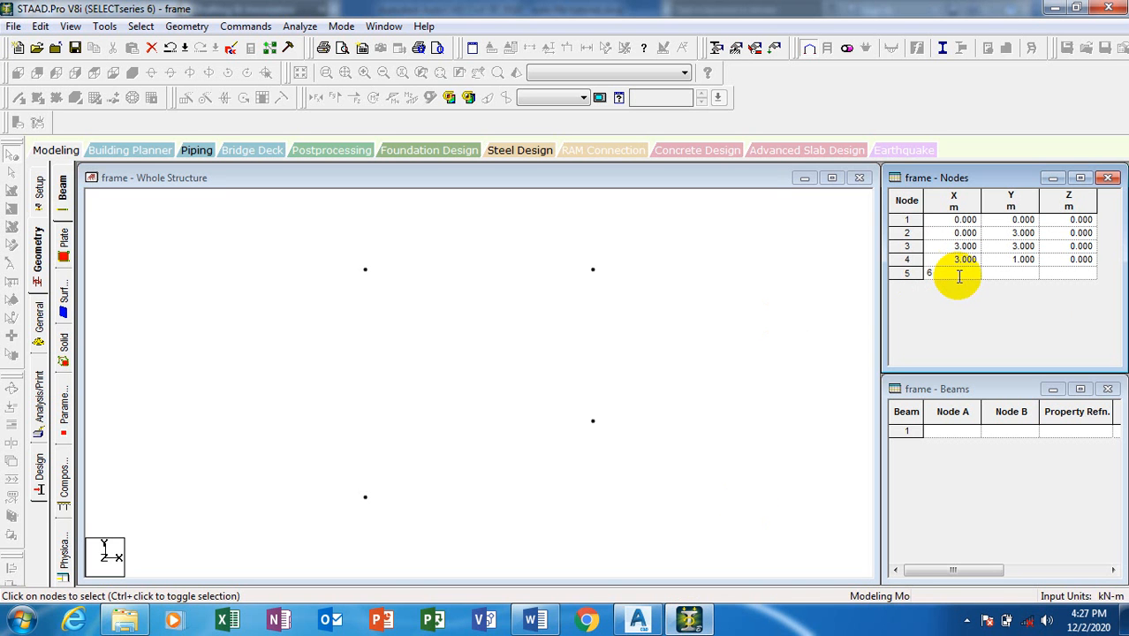
pyautogui.click(1029, 272)
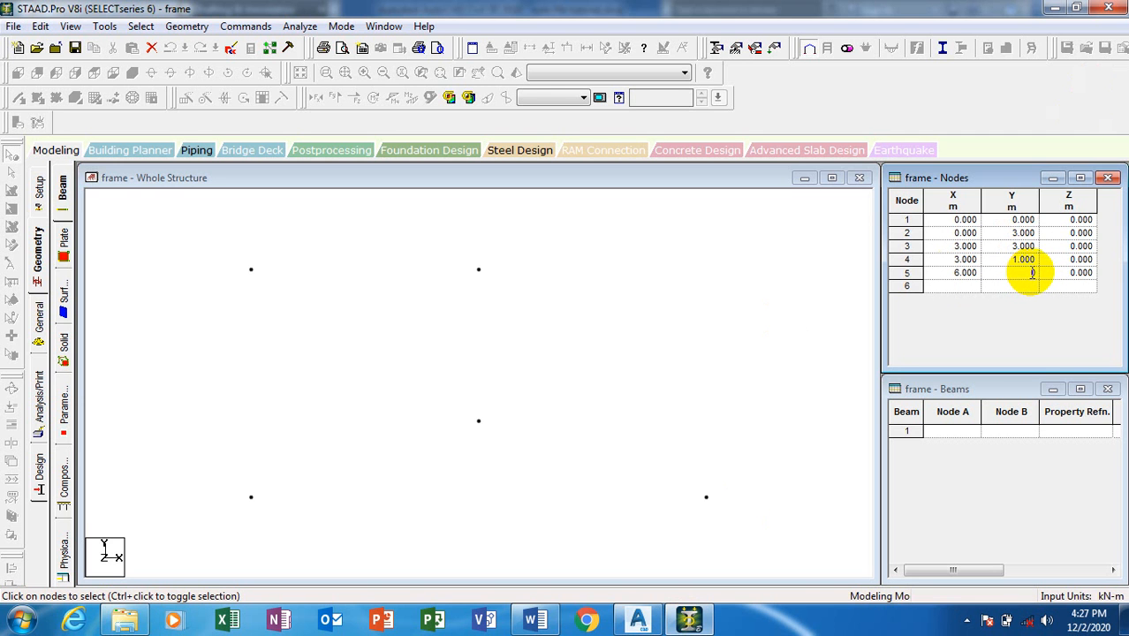
pyautogui.doubleClick(1032, 273)
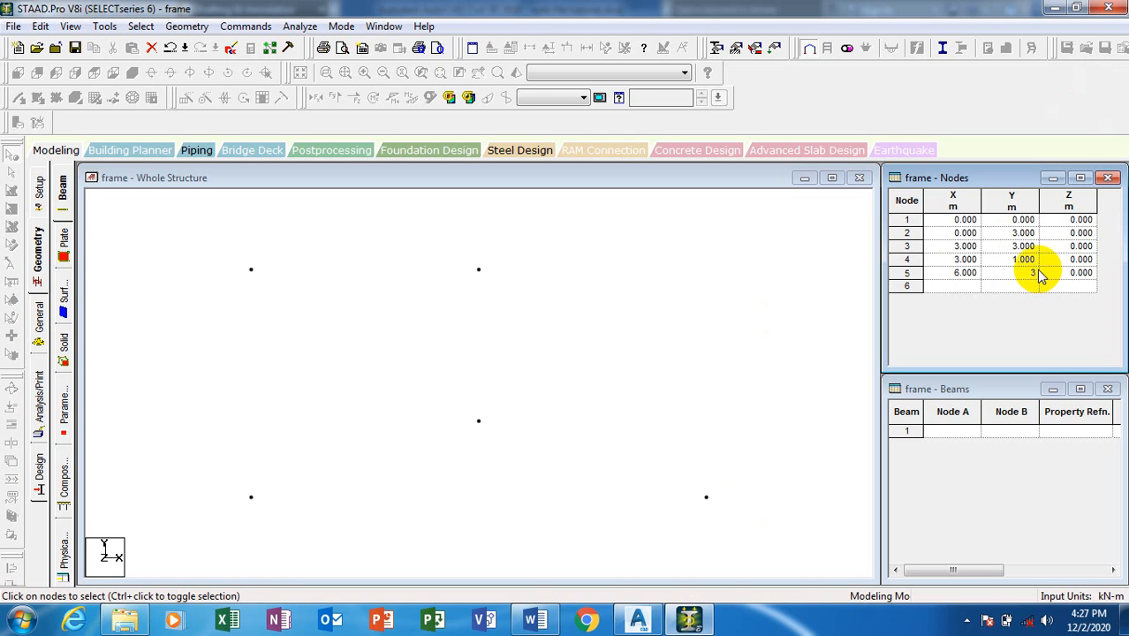
pyautogui.click(1082, 275)
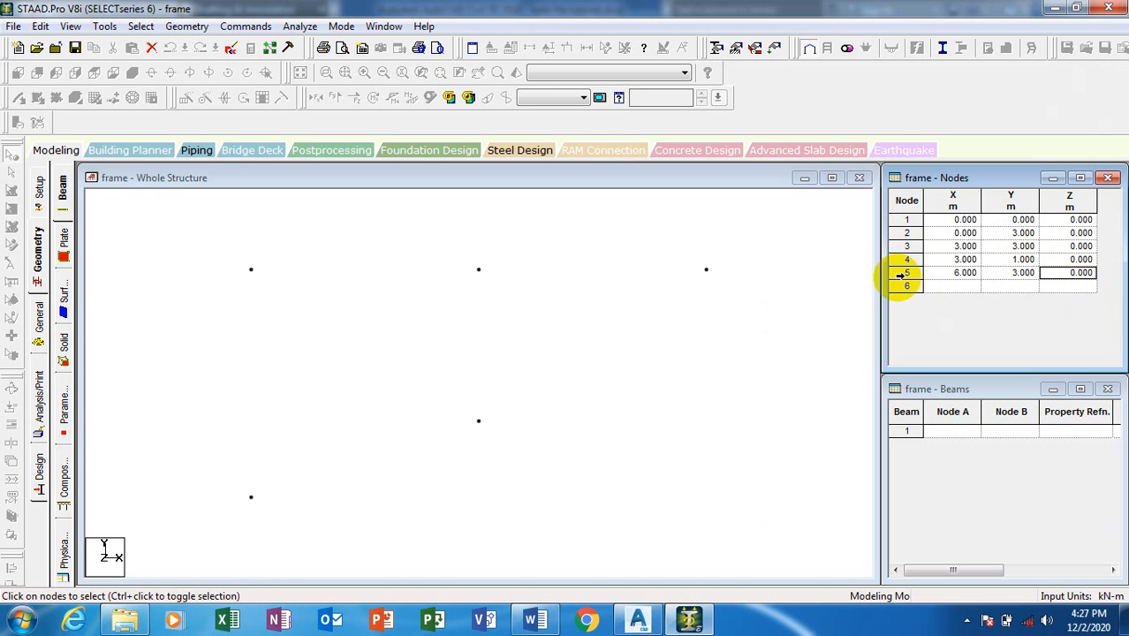
pyautogui.click(956, 288)
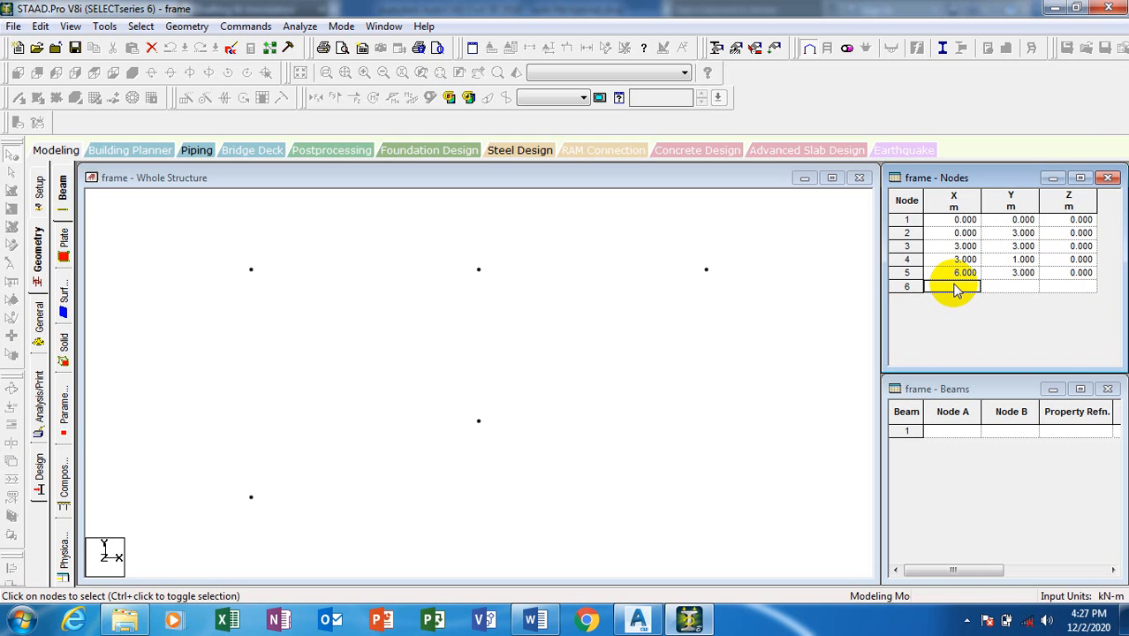
# Step: Select node 5 and paste the clipboard node with a move of X 0, Y -3, Z 0 m
pyautogui.click(707, 270)
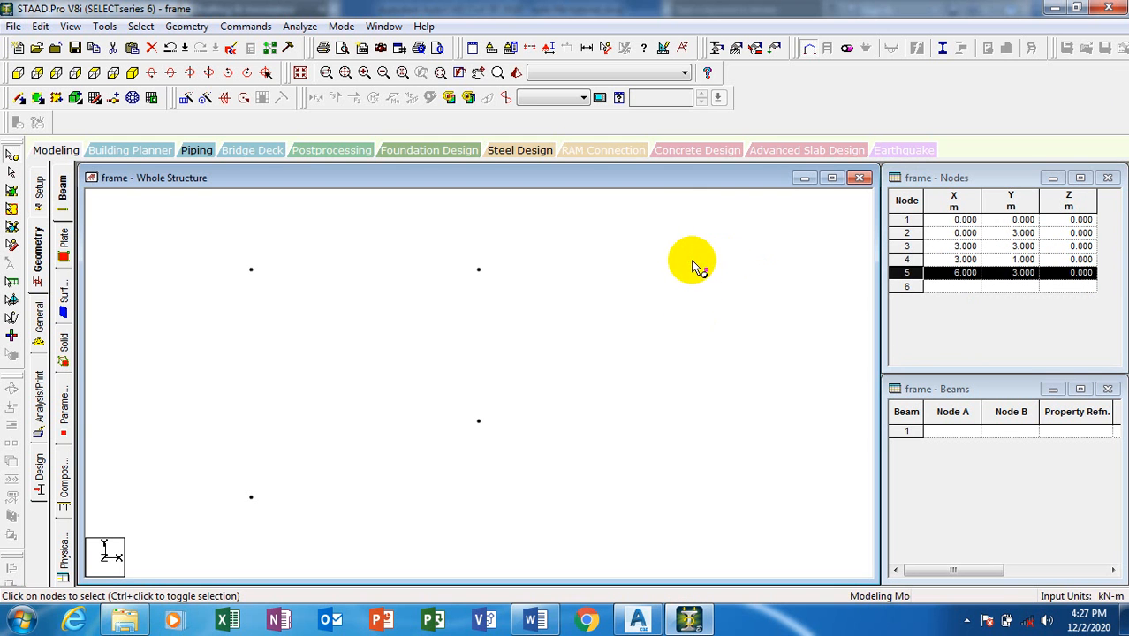
pyautogui.rightClick(694, 265)
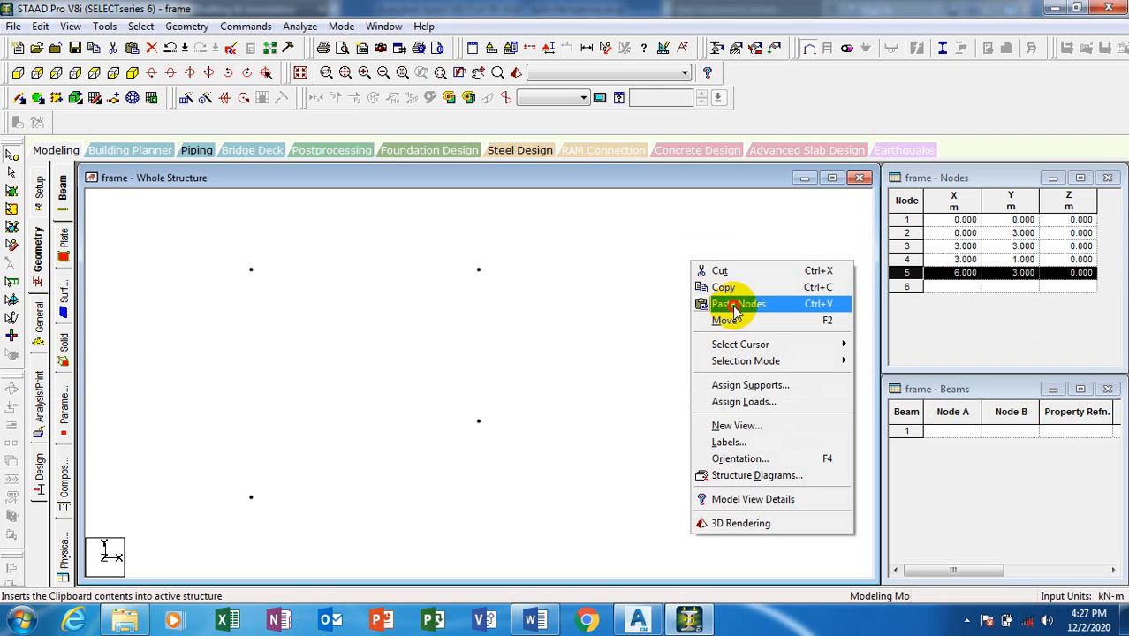
pyautogui.click(735, 304)
pyautogui.click(477, 342)
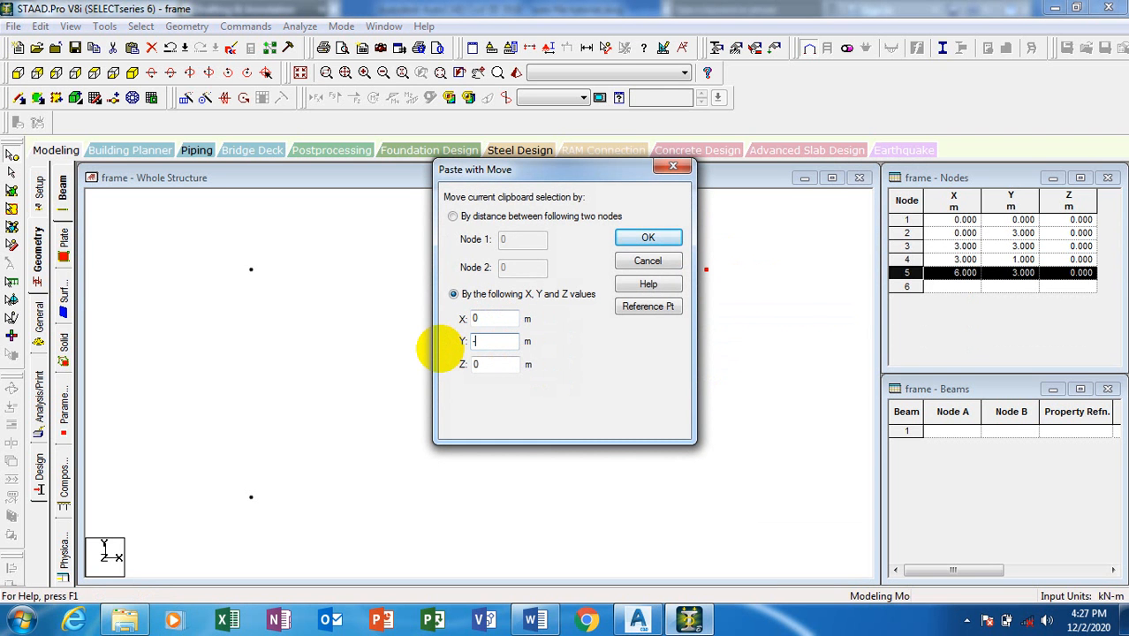
pyautogui.write('-3')
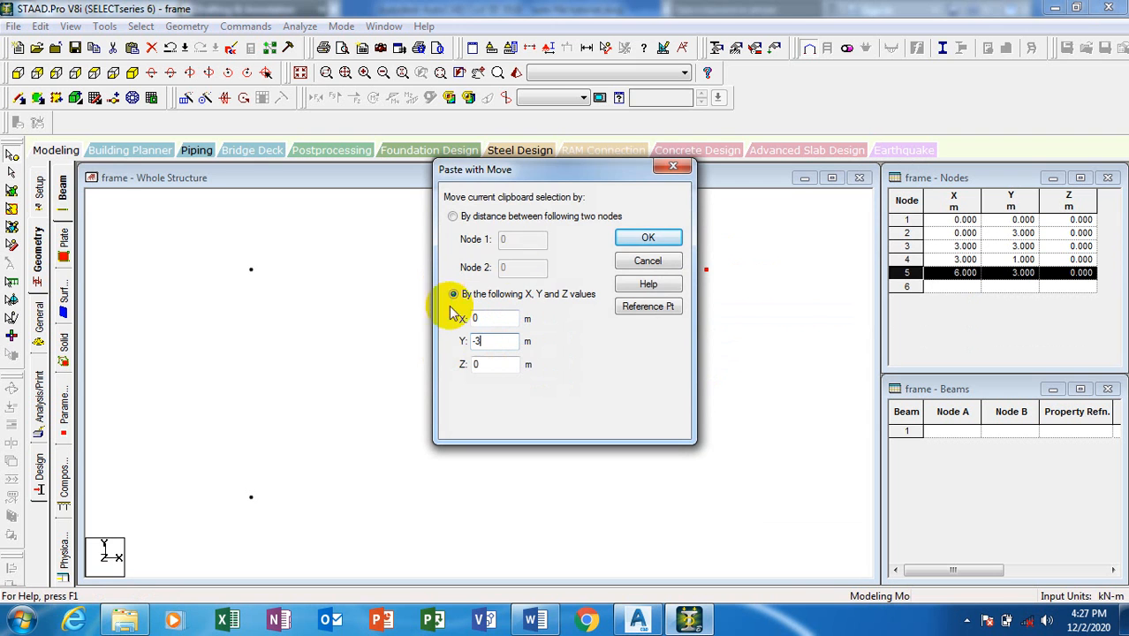
pyautogui.click(647, 238)
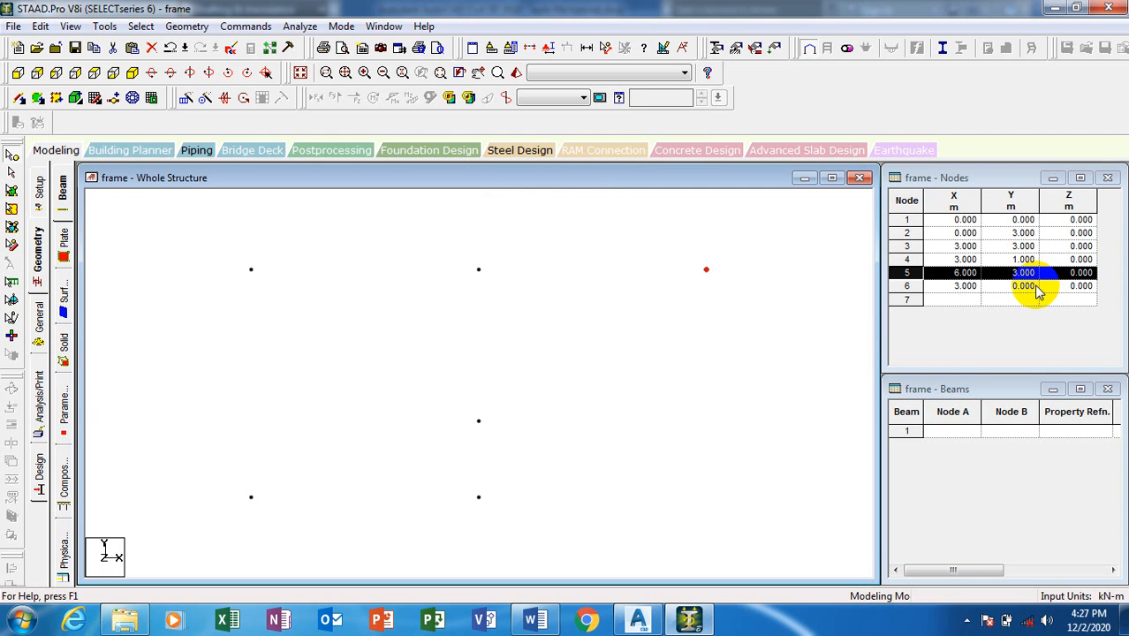
# Step: Undo the last pasted node and try pasting the clipboard node again with a move of X 0, Y -3, Z 0 m
pyautogui.hotkey('ctrl', 'z')
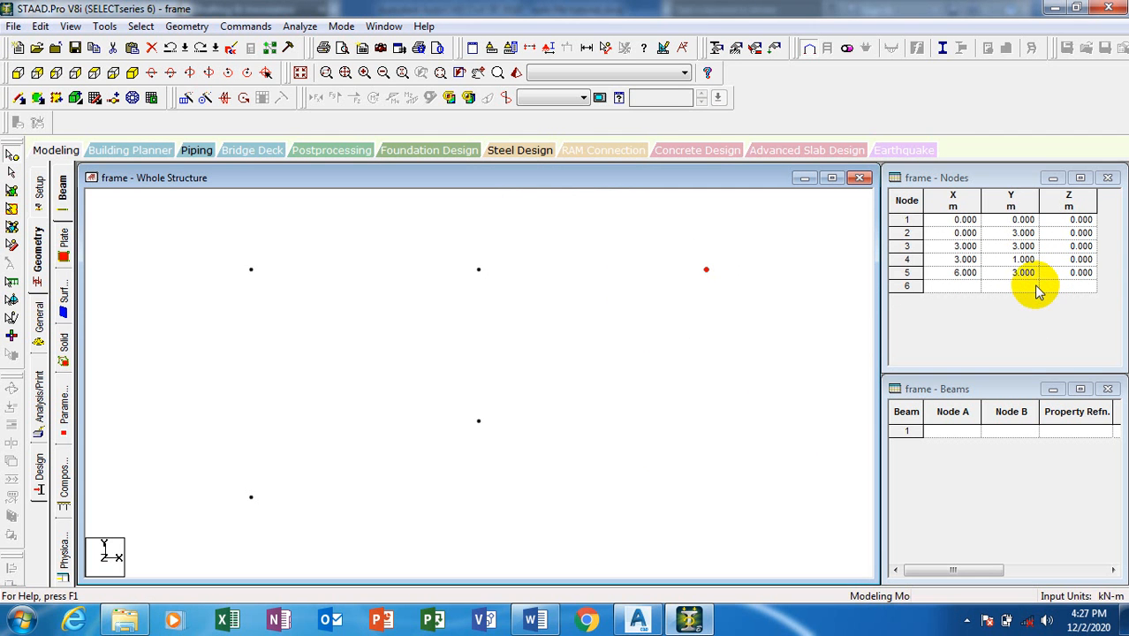
pyautogui.rightClick(723, 257)
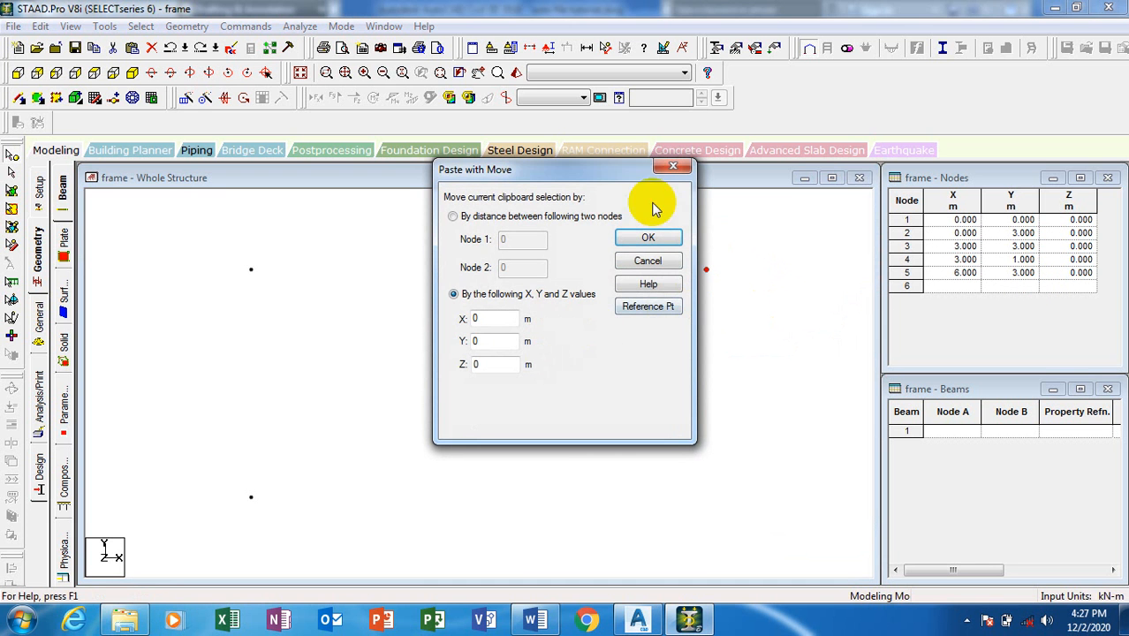
pyautogui.moveTo(630, 169); pyautogui.dragTo(358, 184)
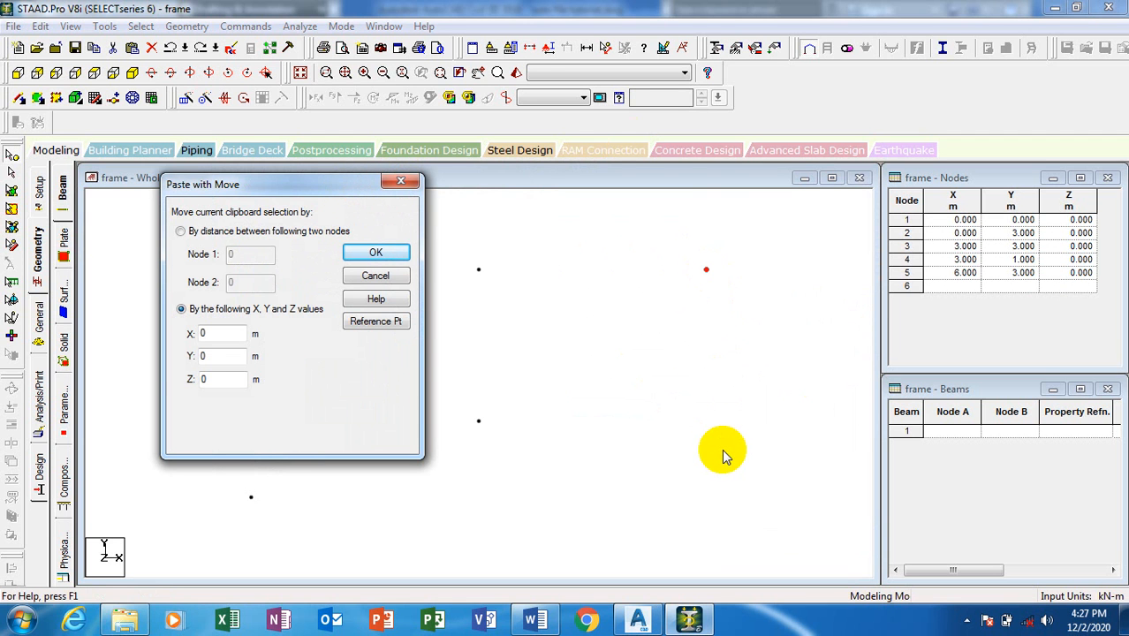
pyautogui.moveTo(223, 357); pyautogui.dragTo(175, 361)
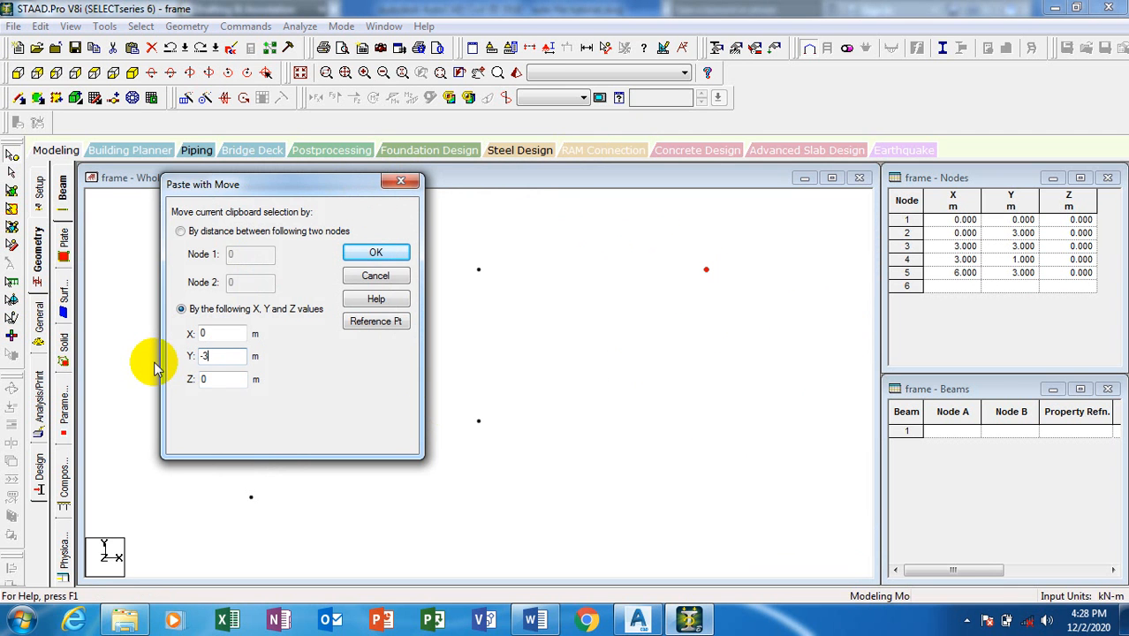
pyautogui.click(377, 253)
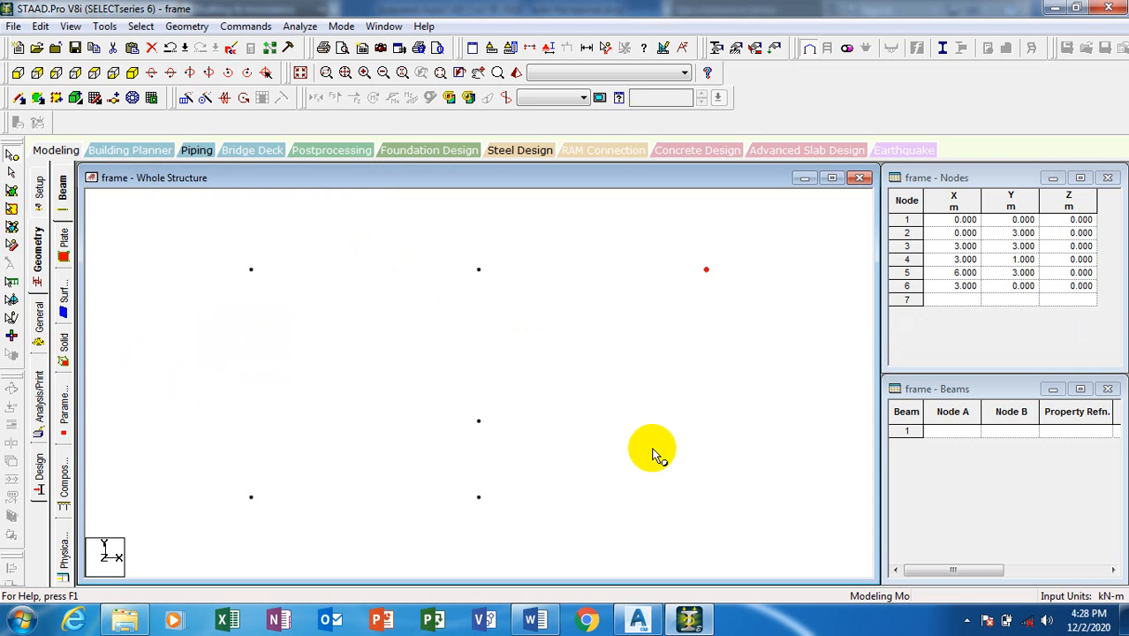
pyautogui.hotkey('ctrl', 'z')
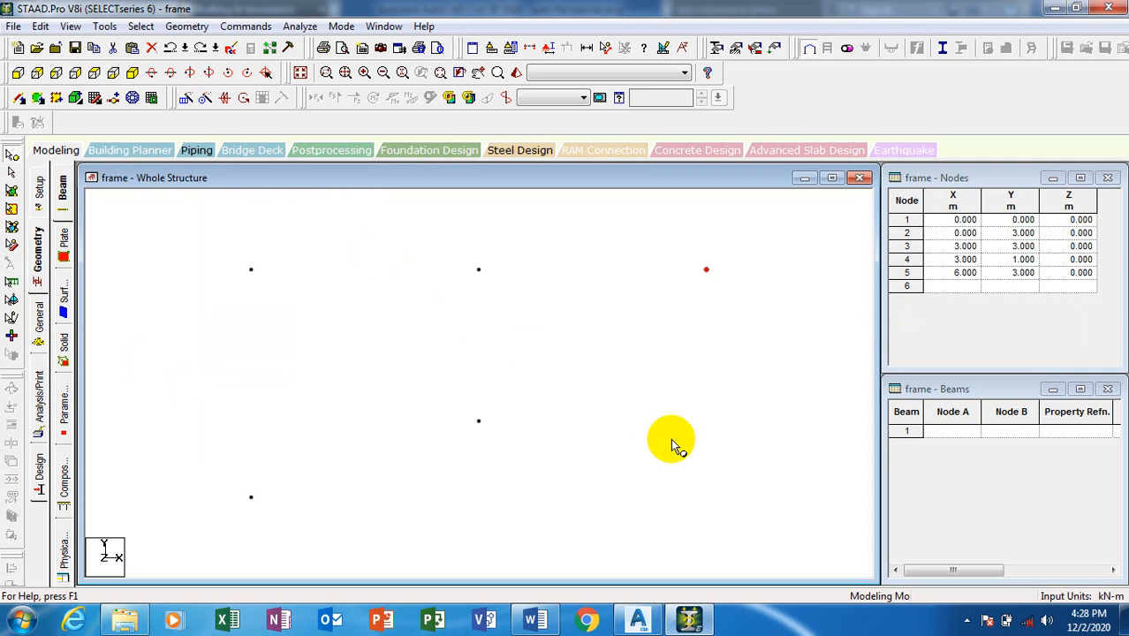
# Step: Add node 6 at X 6, Y 0, Z 0 m through the node coordinate table
pyautogui.click(707, 270)
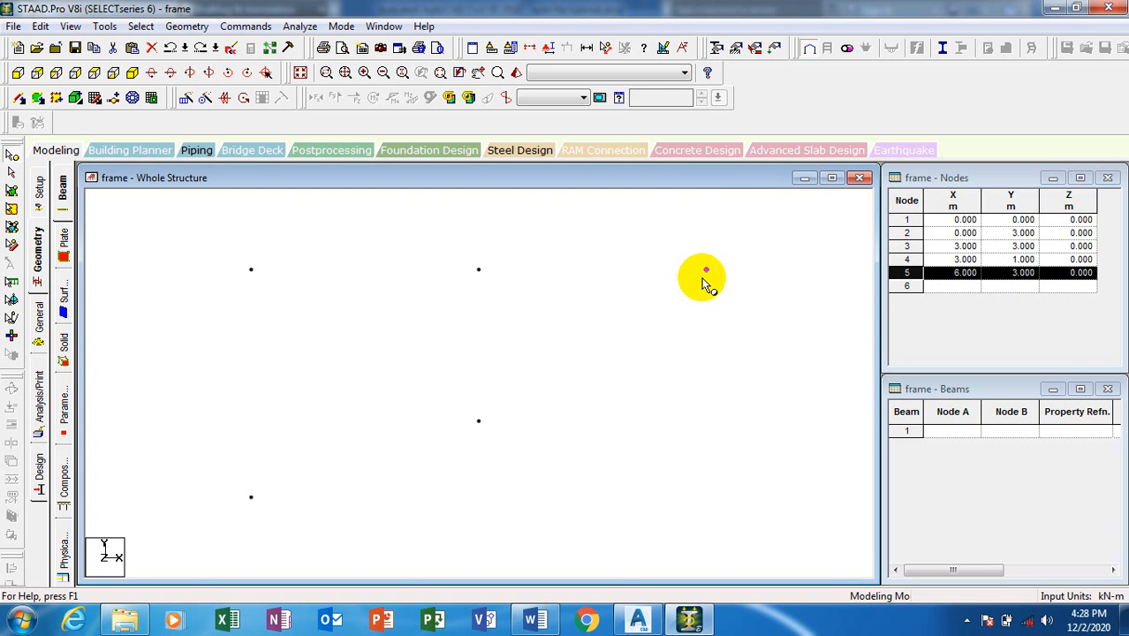
pyautogui.click(944, 287)
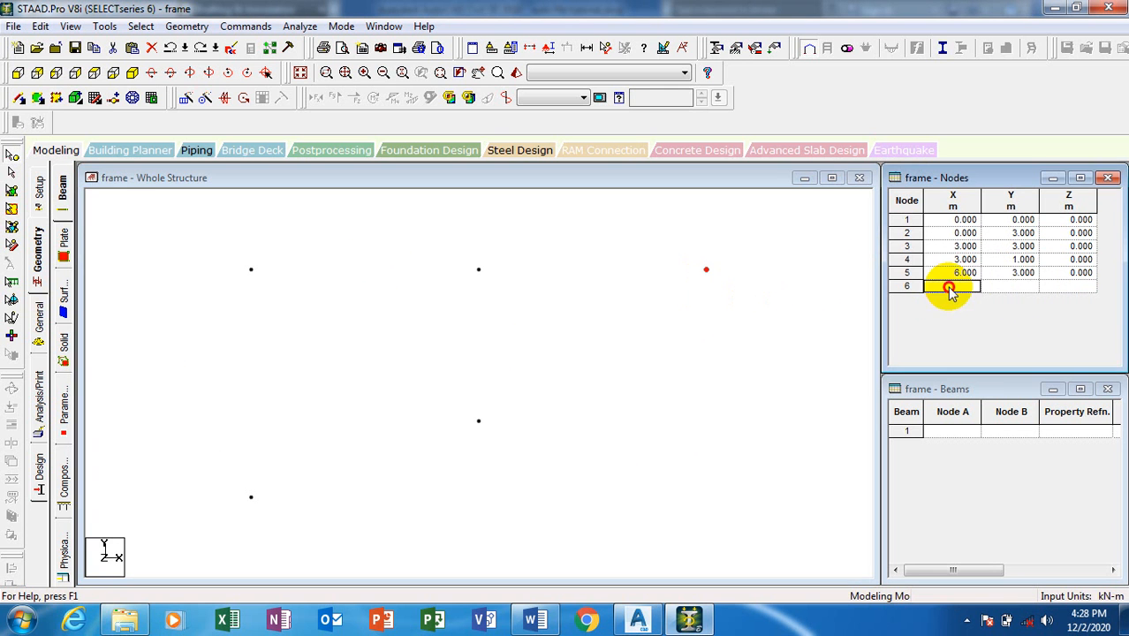
pyautogui.click(1069, 287)
pyautogui.click(1012, 291)
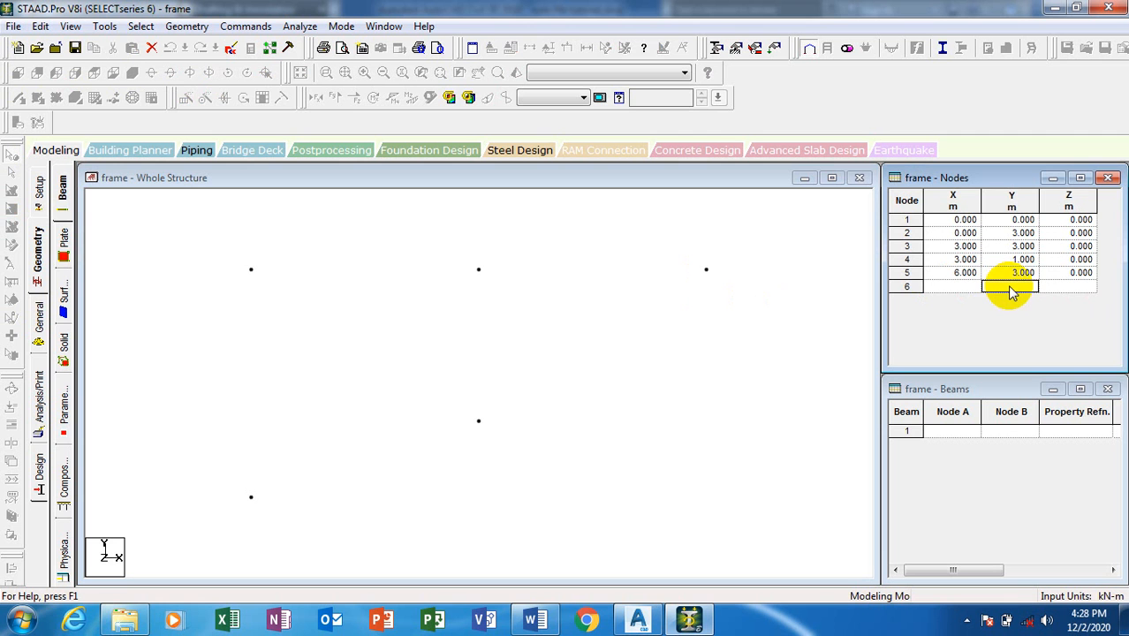
pyautogui.click(947, 288)
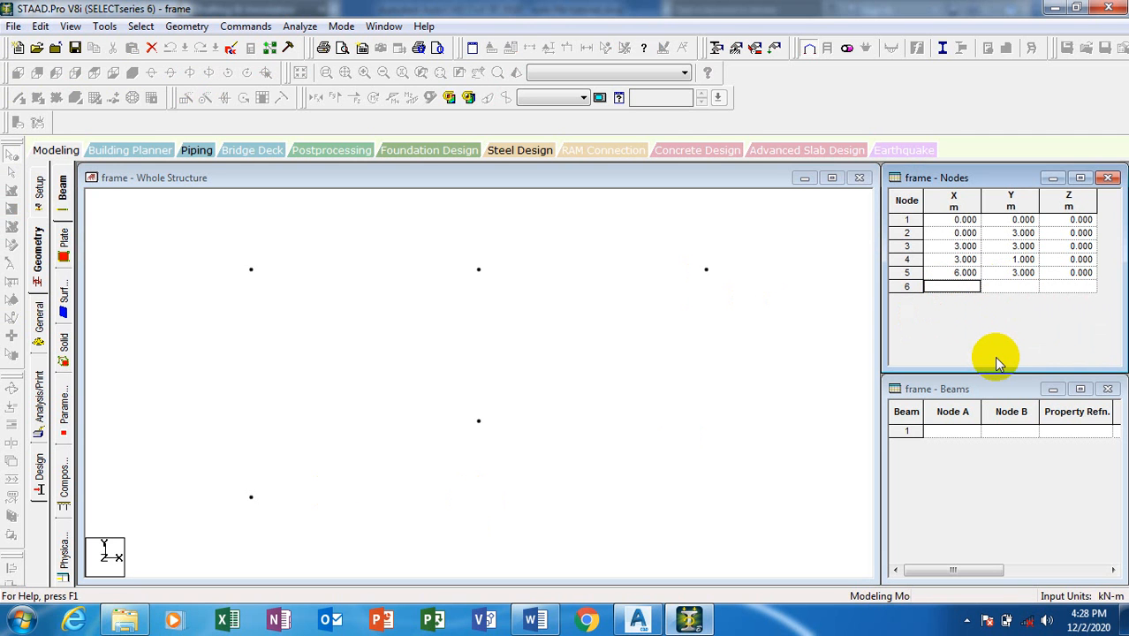
pyautogui.write('6')
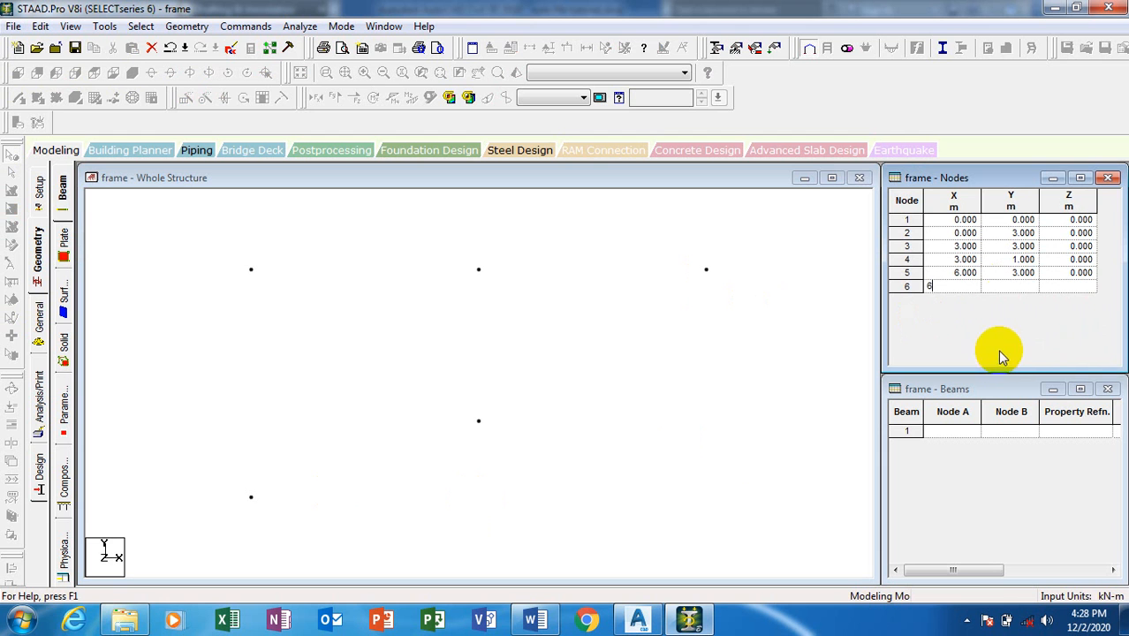
pyautogui.click(1023, 286)
pyautogui.write('0')
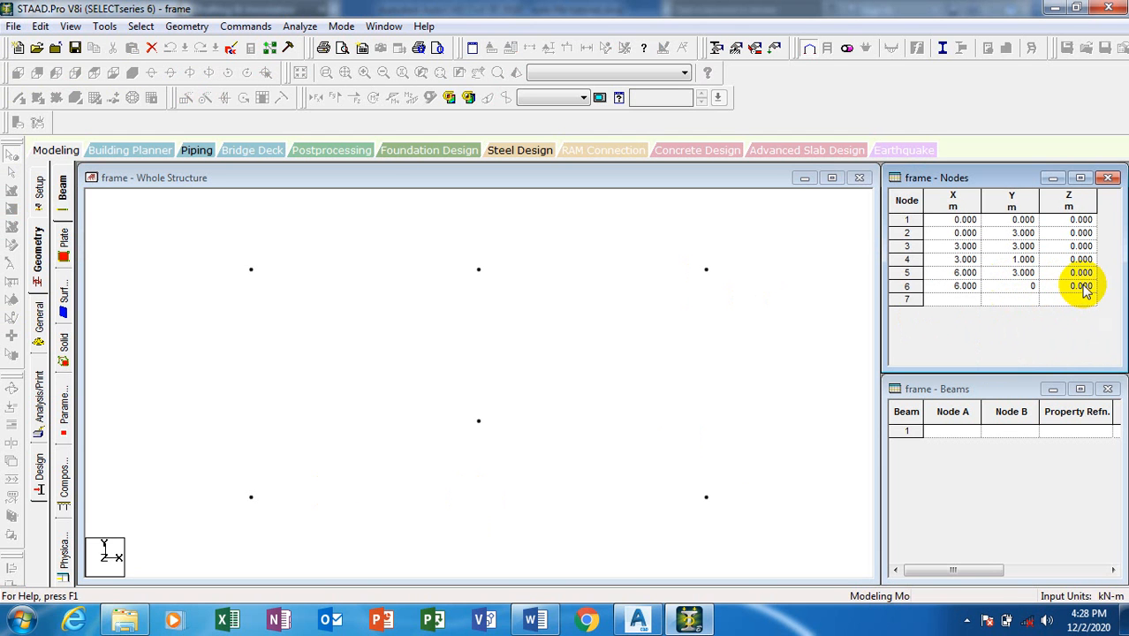
pyautogui.click(1084, 287)
pyautogui.write('0')
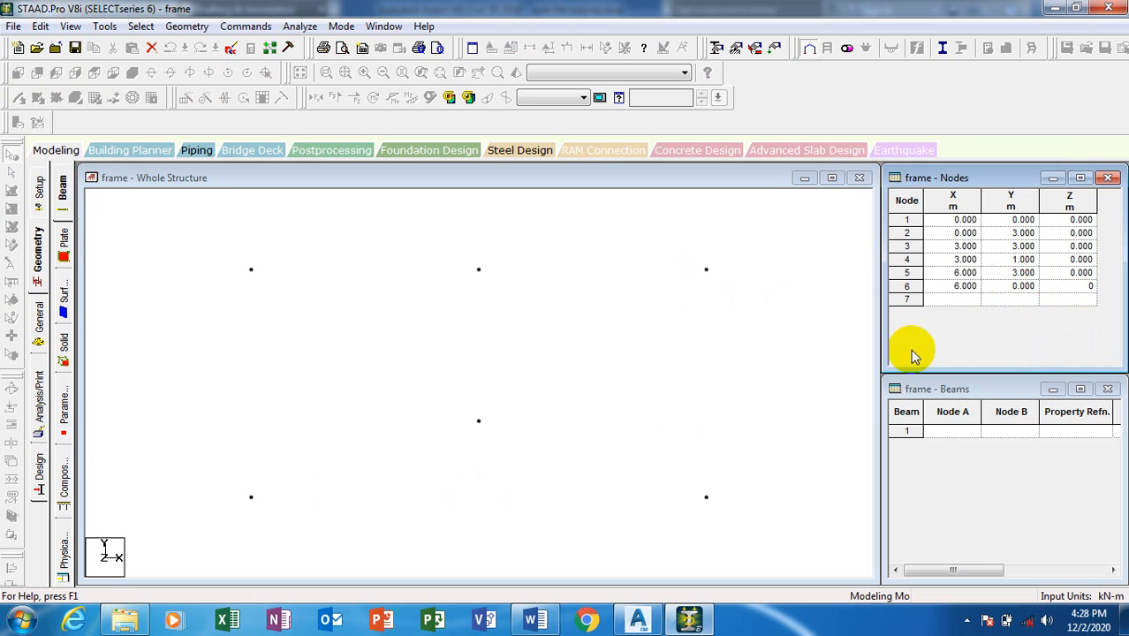
pyautogui.click(944, 300)
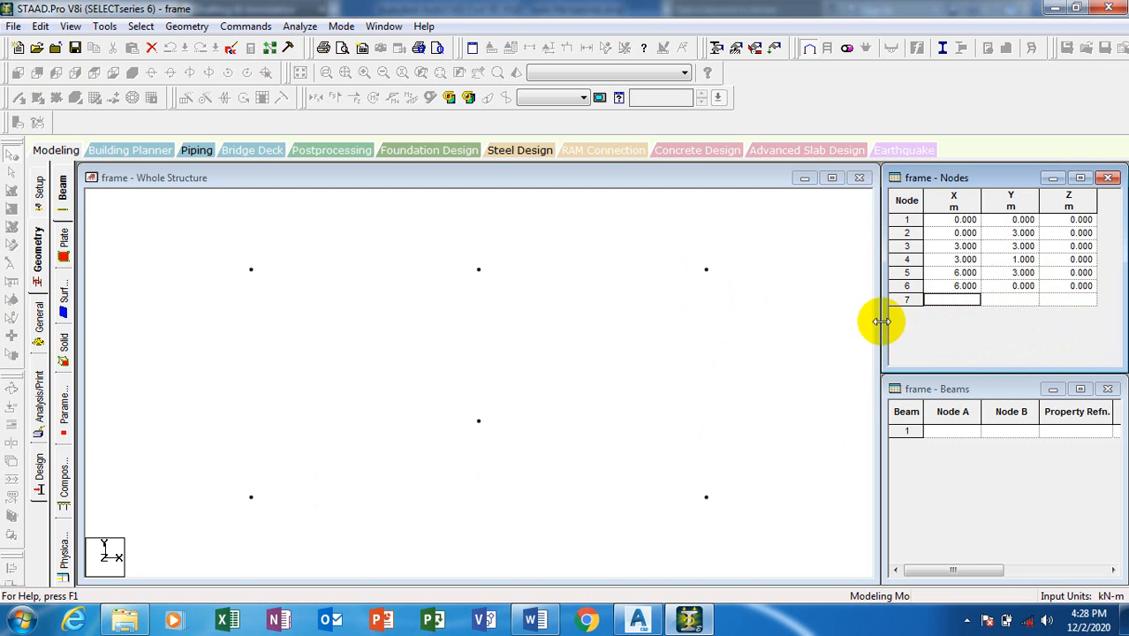
pyautogui.click(751, 352)
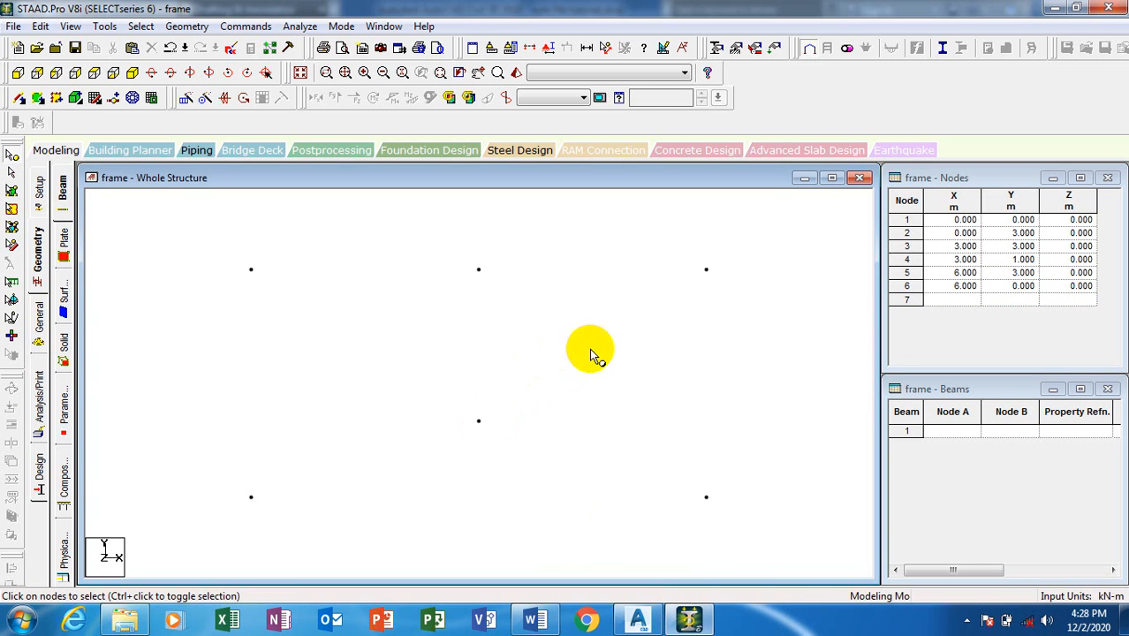
# Step: Add beams between nodes 1–2, 2–3, 3–4, 3–5 and 5–6 to form the three-column frame
pyautogui.scroll(-1, 617, 340)
pyautogui.scroll(-2, 616, 339)
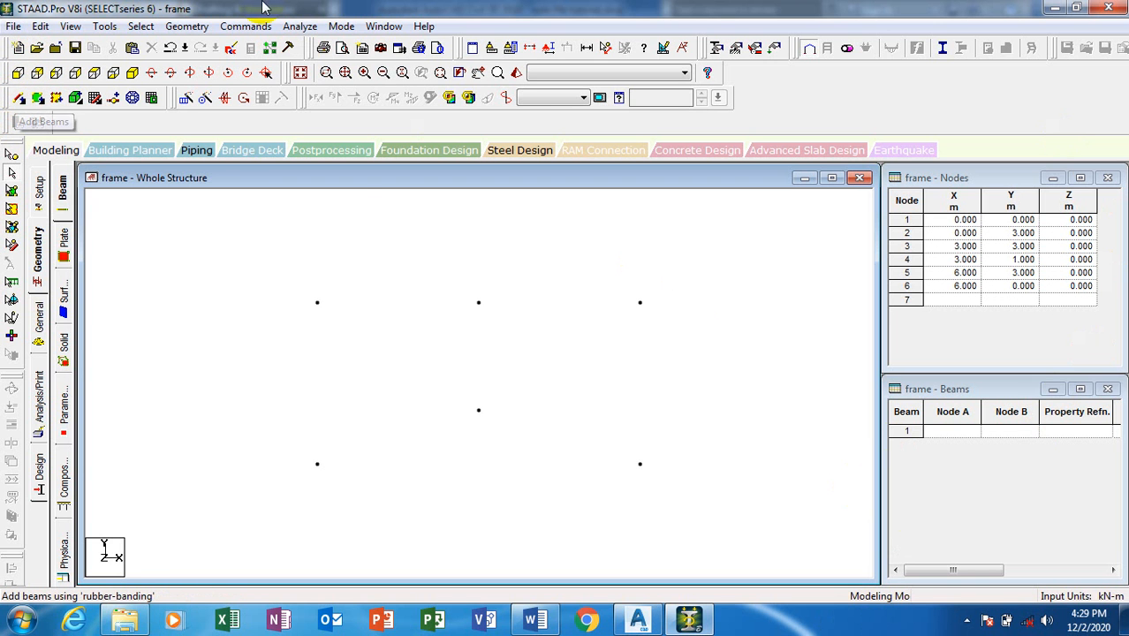
pyautogui.click(204, 28)
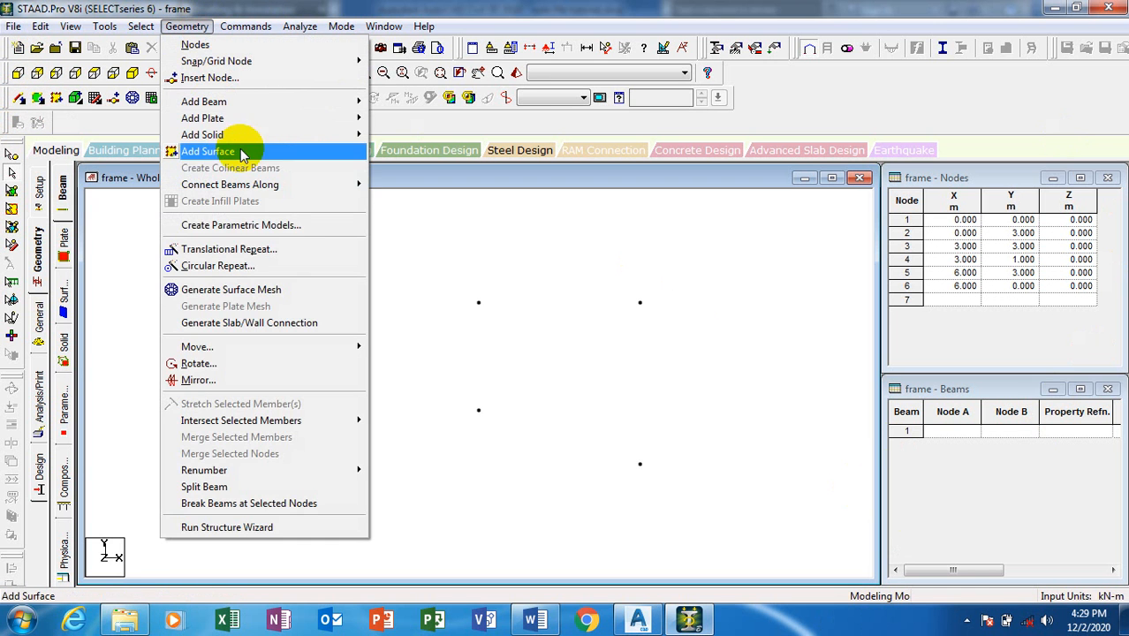
pyautogui.moveTo(278, 100)
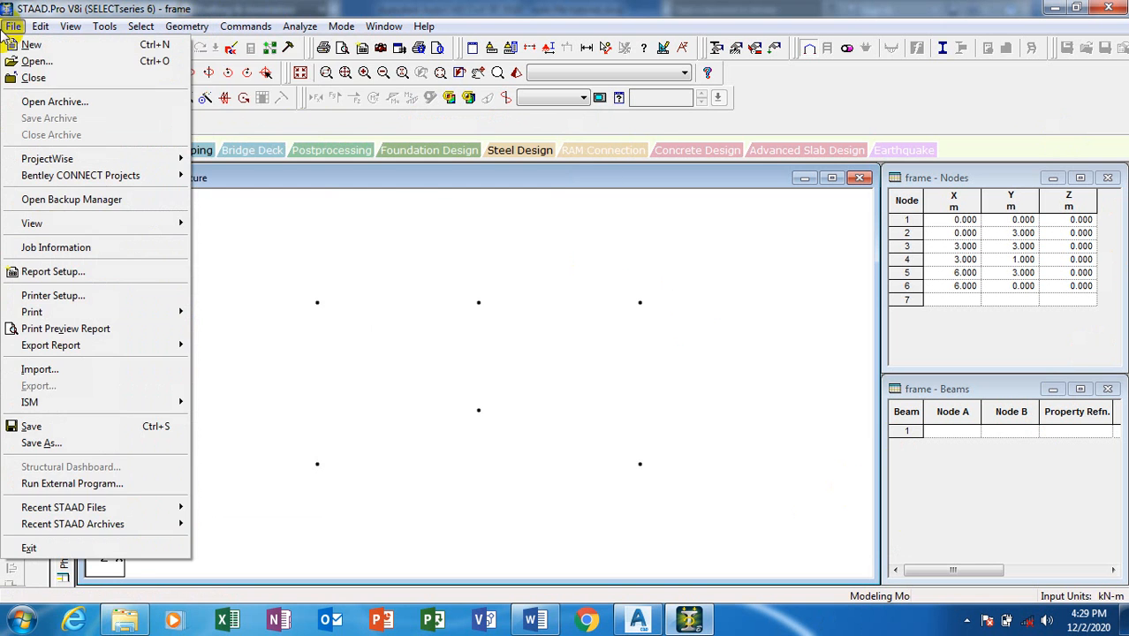
pyautogui.click(604, 196)
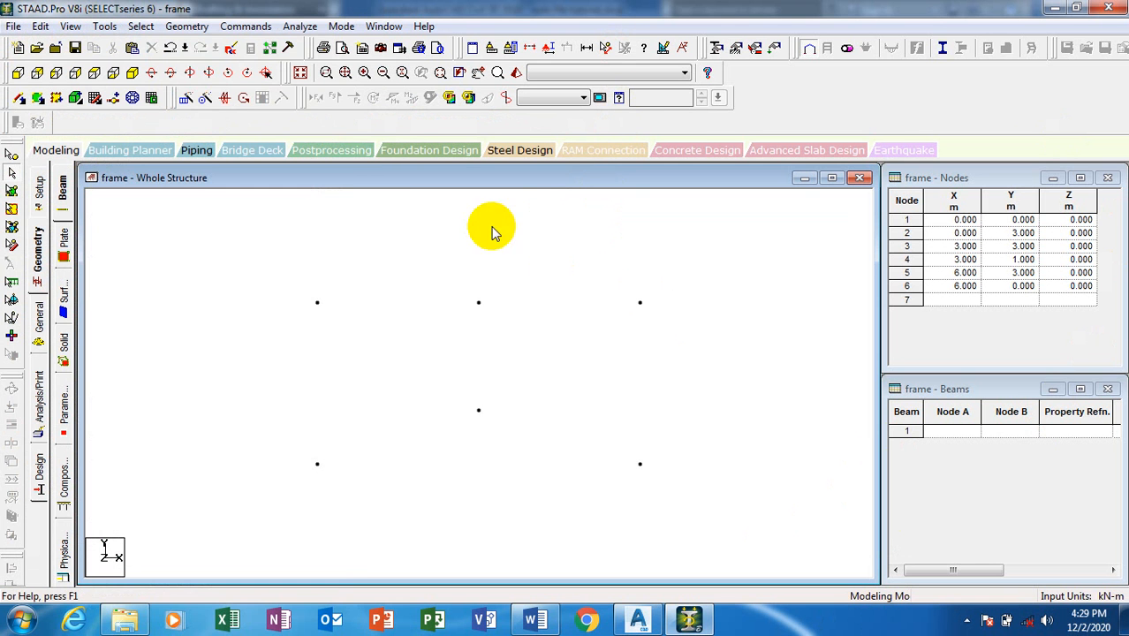
pyautogui.click(18, 98)
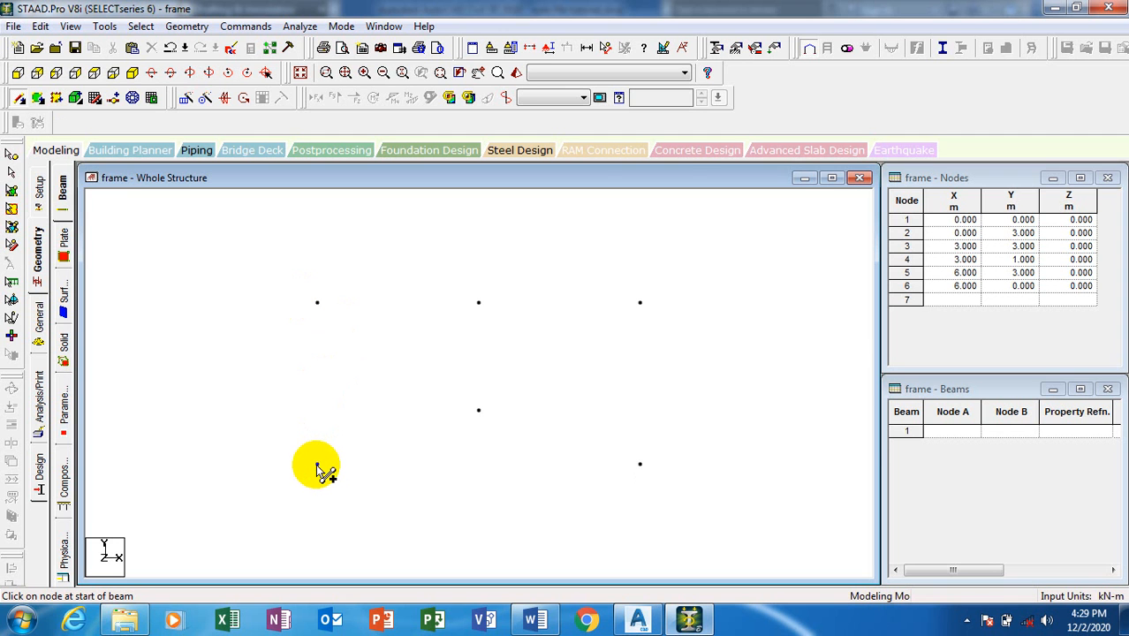
pyautogui.moveTo(317, 464)
pyautogui.mouseDown()
pyautogui.moveTo(317, 303)
pyautogui.moveTo(480, 303)
pyautogui.moveTo(478, 410)
pyautogui.mouseUp()
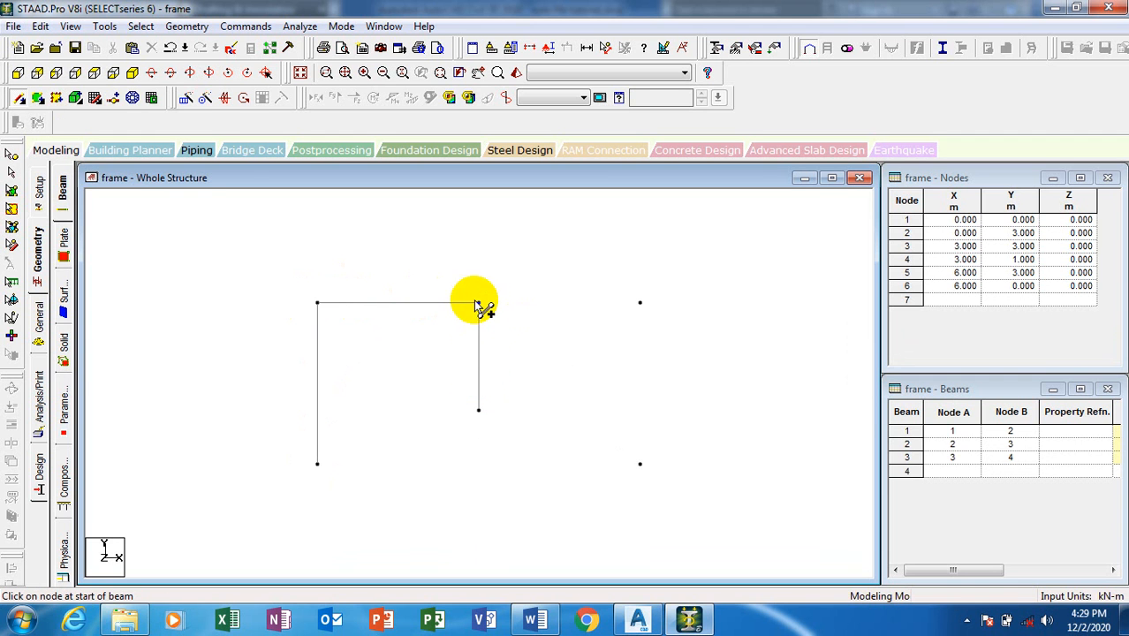
pyautogui.moveTo(479, 304)
pyautogui.mouseDown()
pyautogui.moveTo(645, 310)
pyautogui.moveTo(651, 468)
pyautogui.moveTo(642, 465)
pyautogui.mouseUp()
pyautogui.moveTo(689, 619)
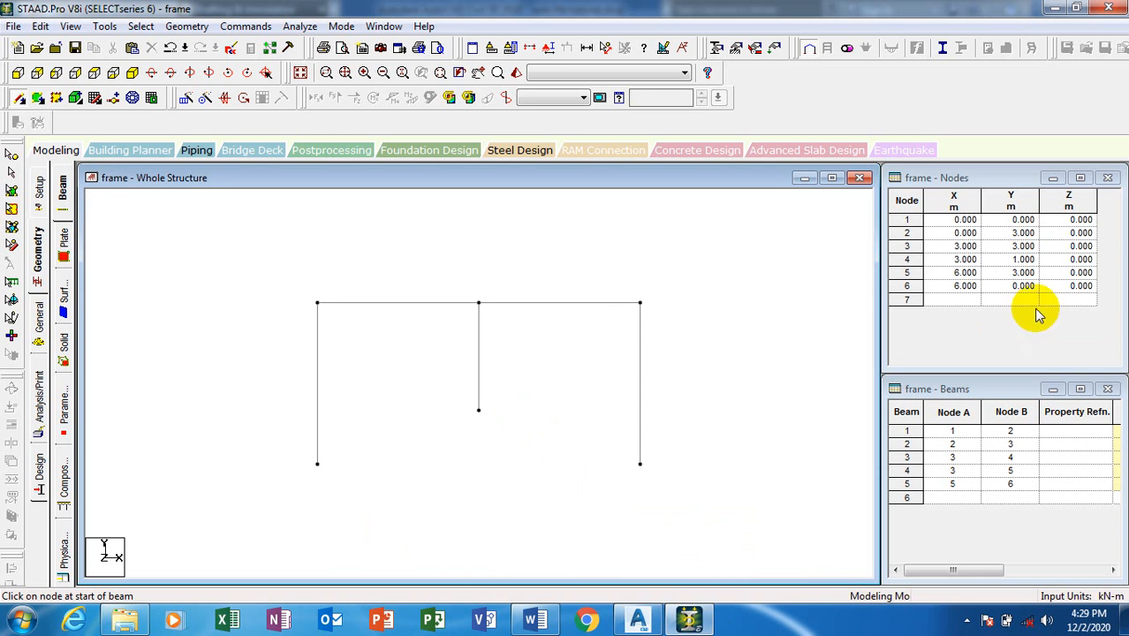
# Step: Open the section property settings for the whole structure and let Auto Save save the file
pyautogui.scroll(-3, 571, 386)
pyautogui.scroll(2, 569, 392)
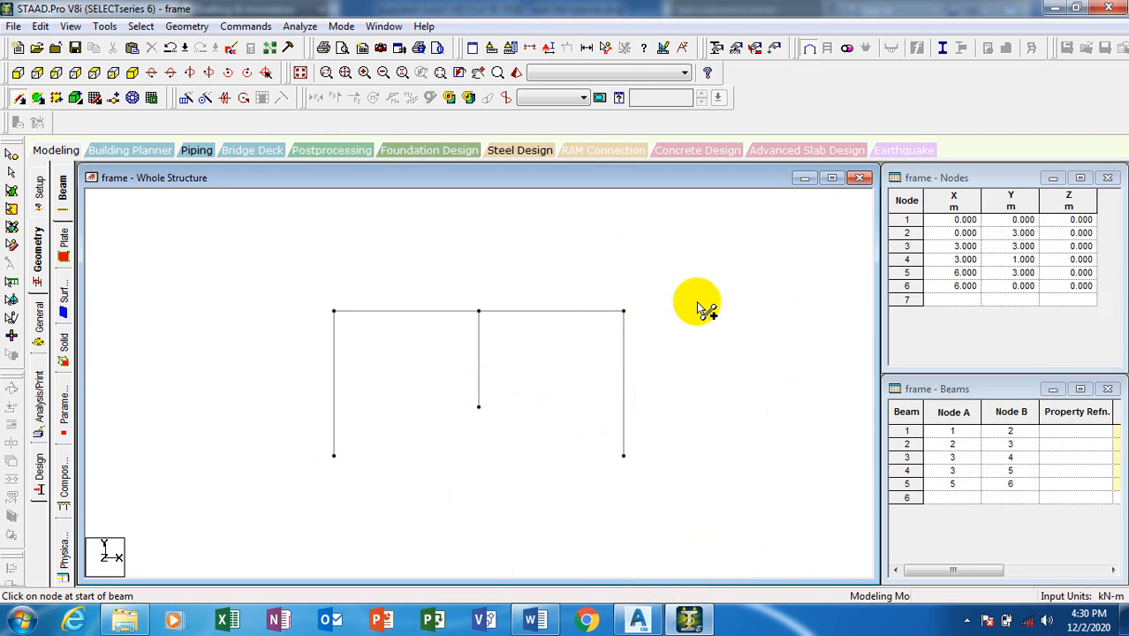
pyautogui.click(39, 327)
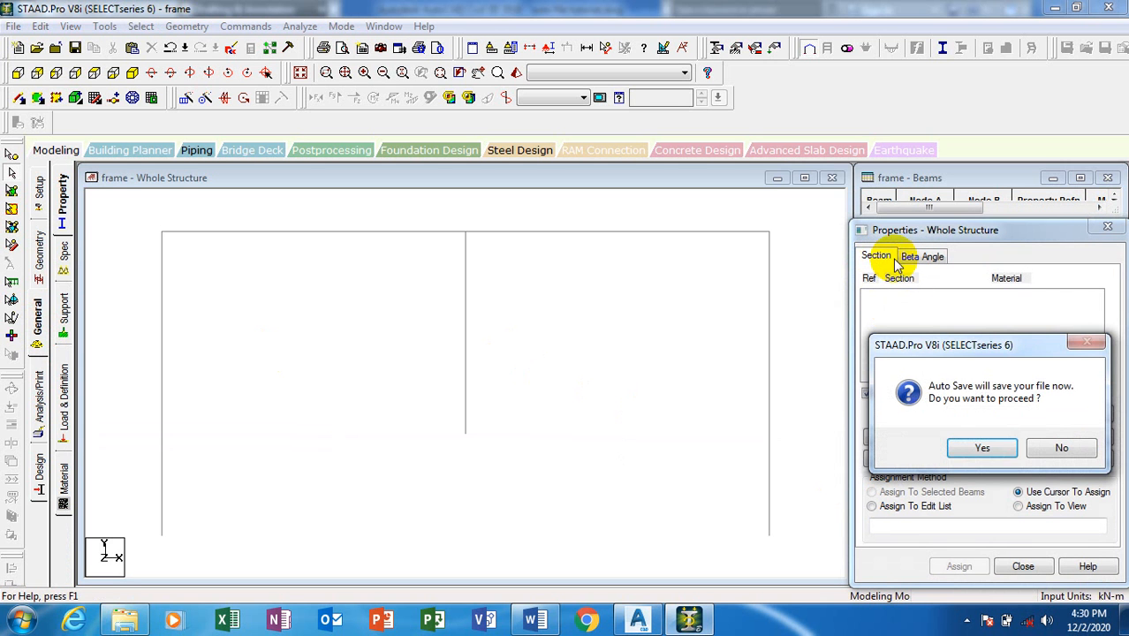
pyautogui.click(980, 448)
pyautogui.click(466, 332)
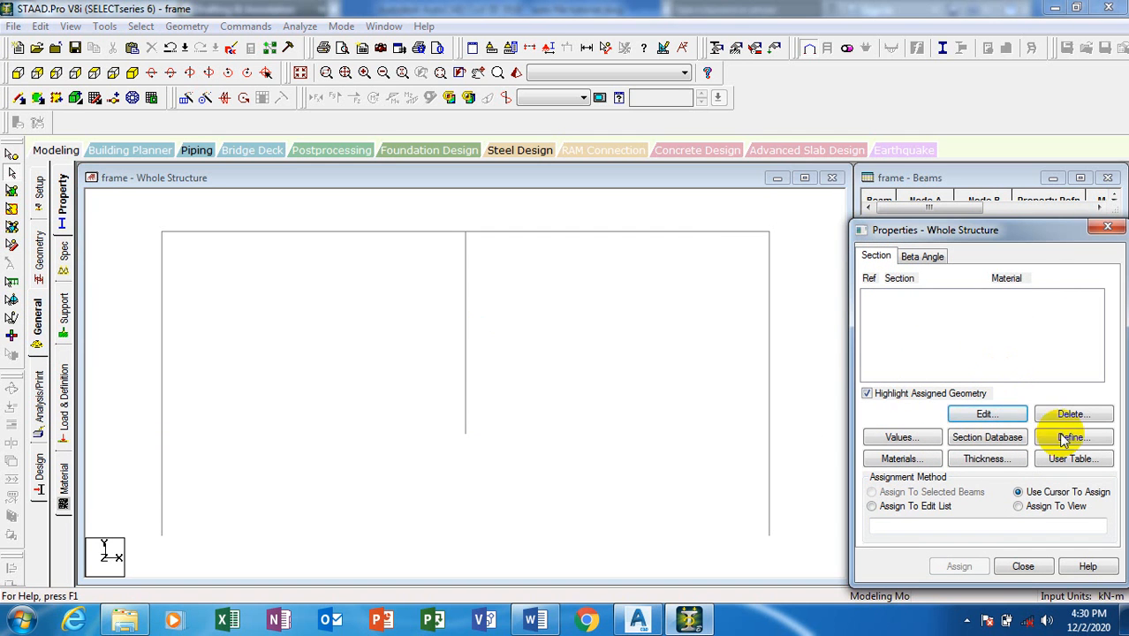
pyautogui.click(985, 415)
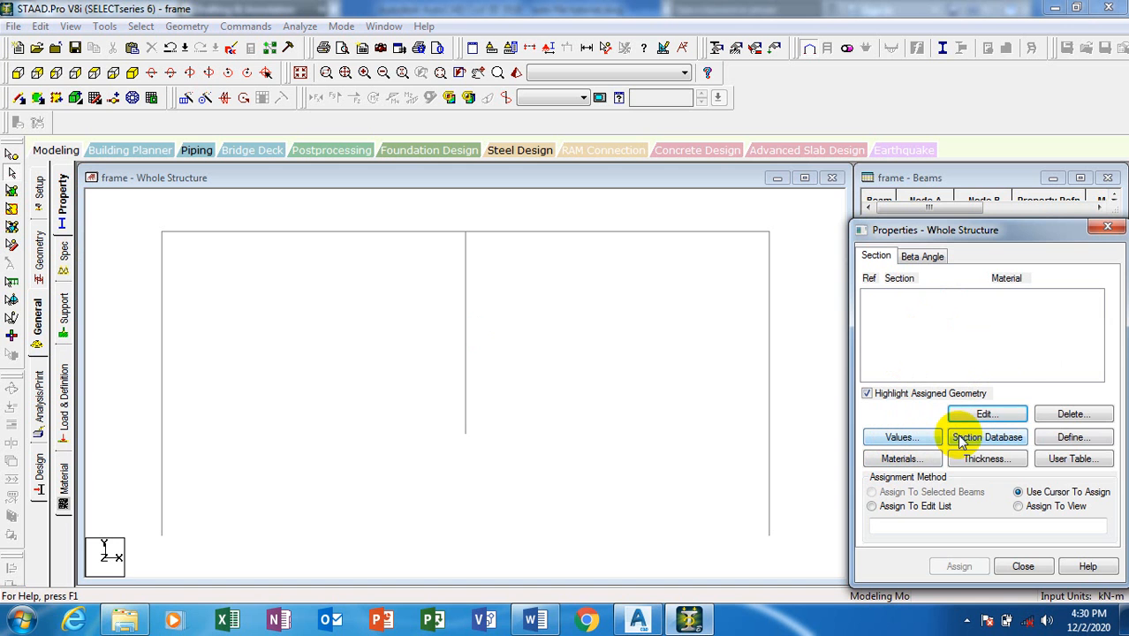
# Step: Define a rectangular CONCRETE section with YD 230 m and ZD 230 m and add it to the section list
pyautogui.click(1065, 437)
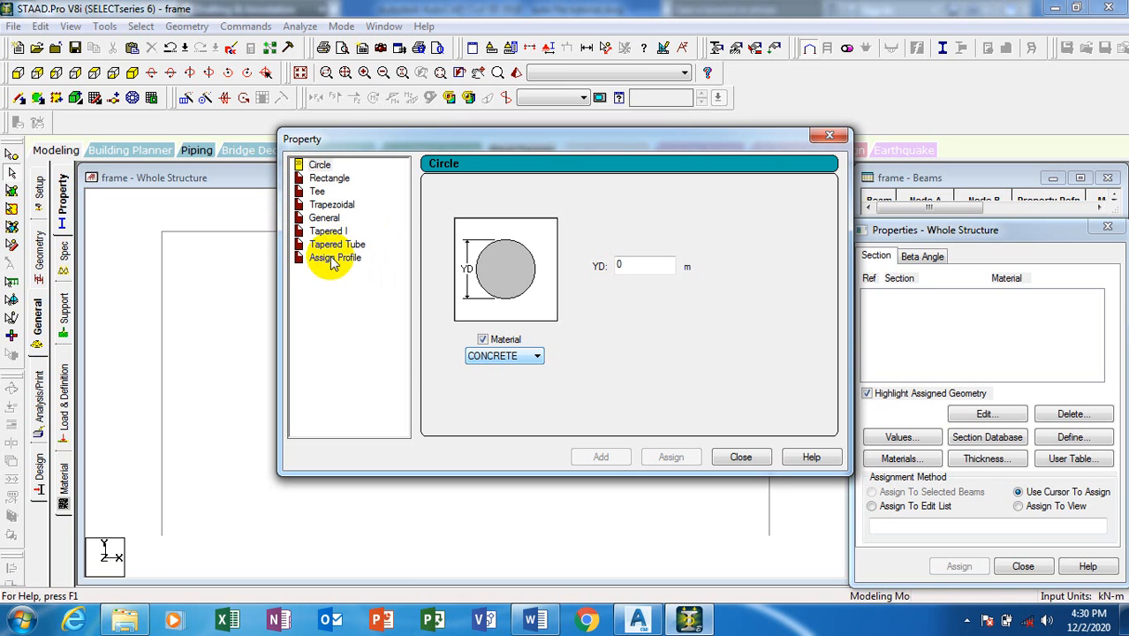
pyautogui.click(325, 177)
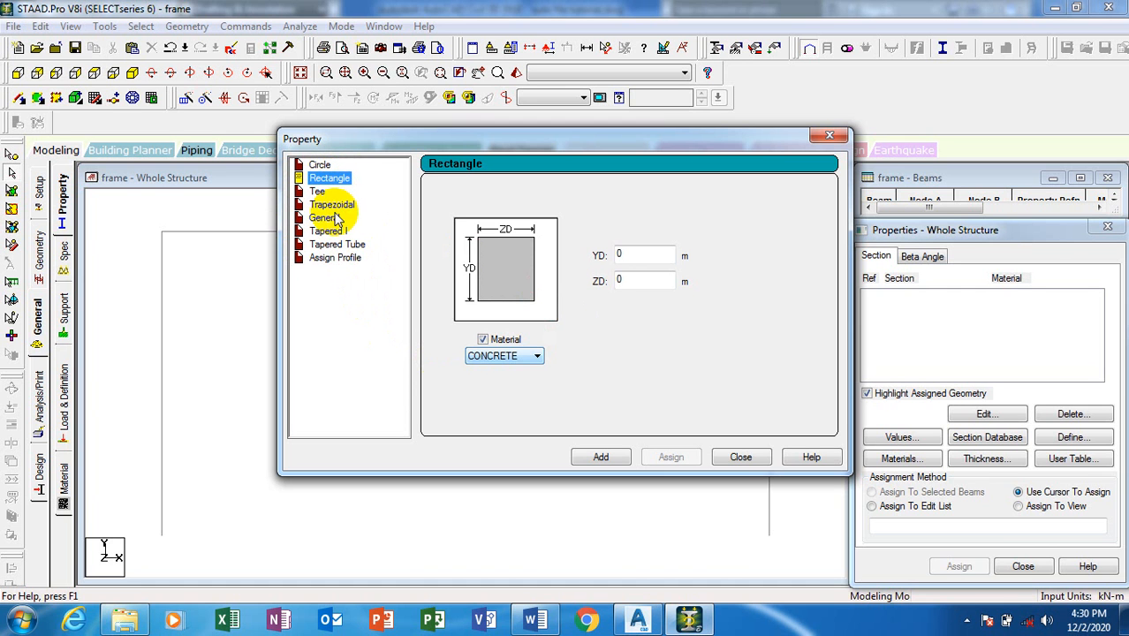
pyautogui.doubleClick(622, 254)
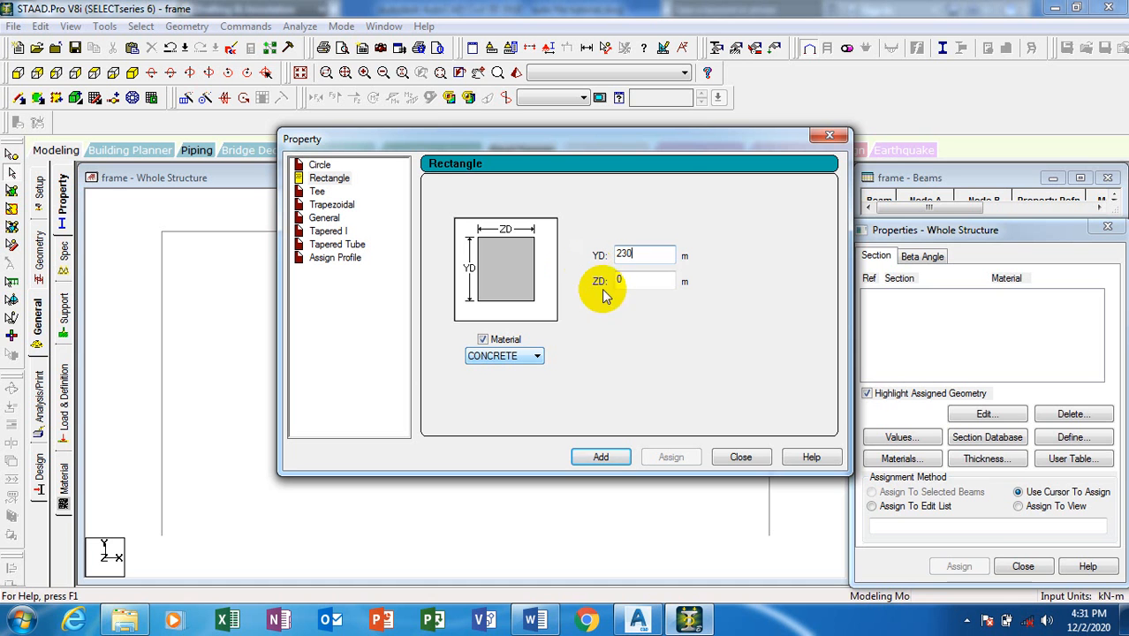
pyautogui.doubleClick(610, 284)
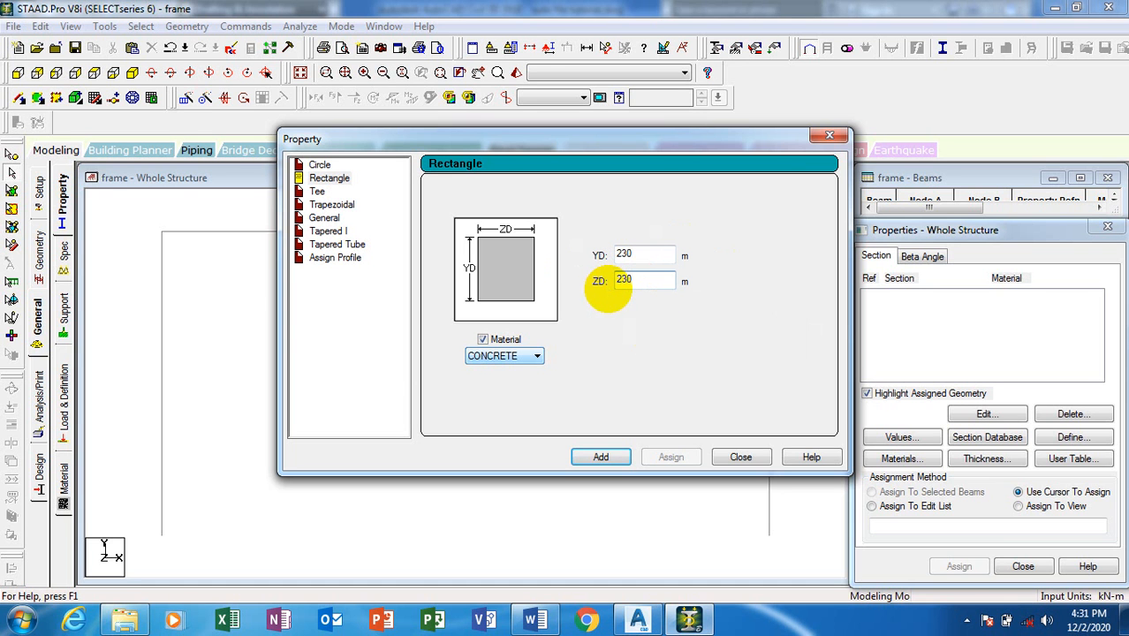
pyautogui.click(601, 456)
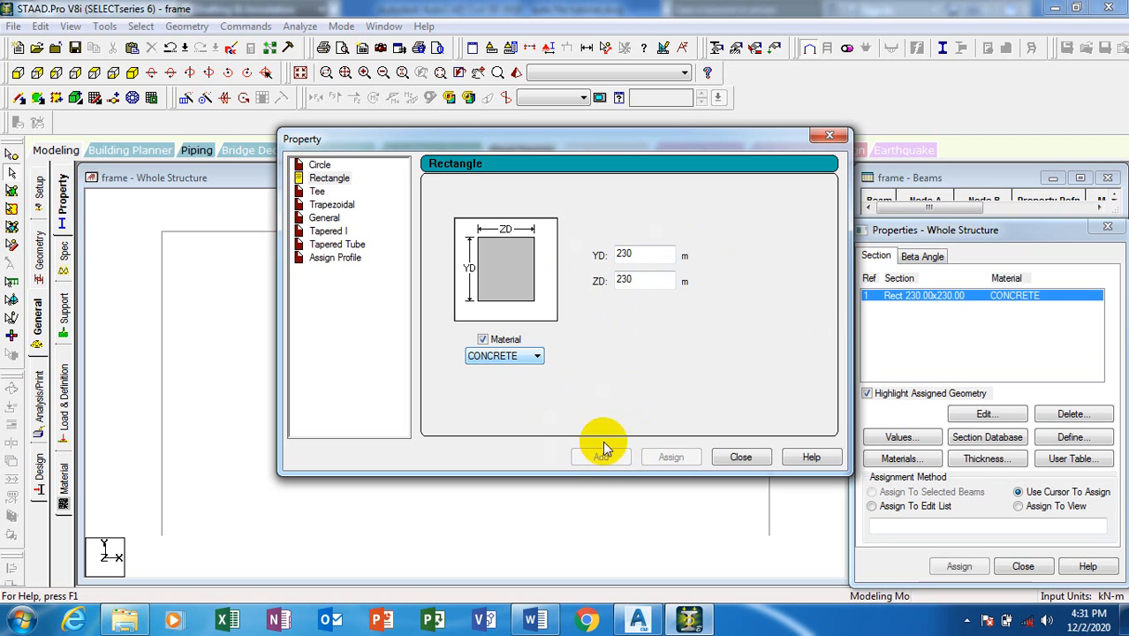
# Step: Add a second rectangular CONCRETE section with YD 450 m and ZD 230 m
pyautogui.doubleClick(619, 281)
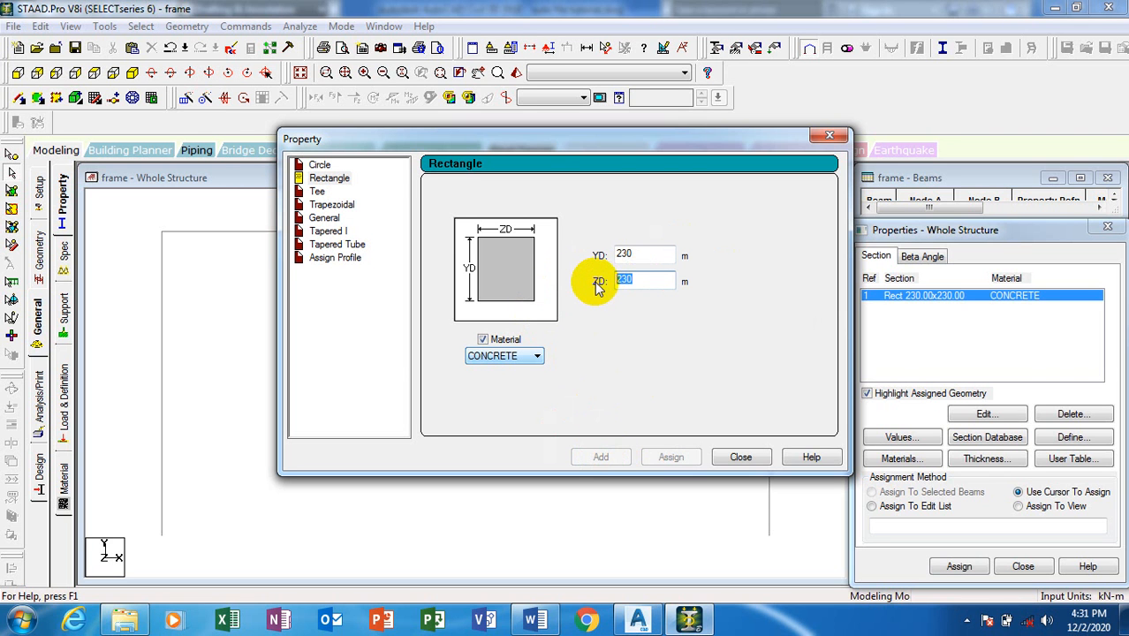
pyautogui.write('45')
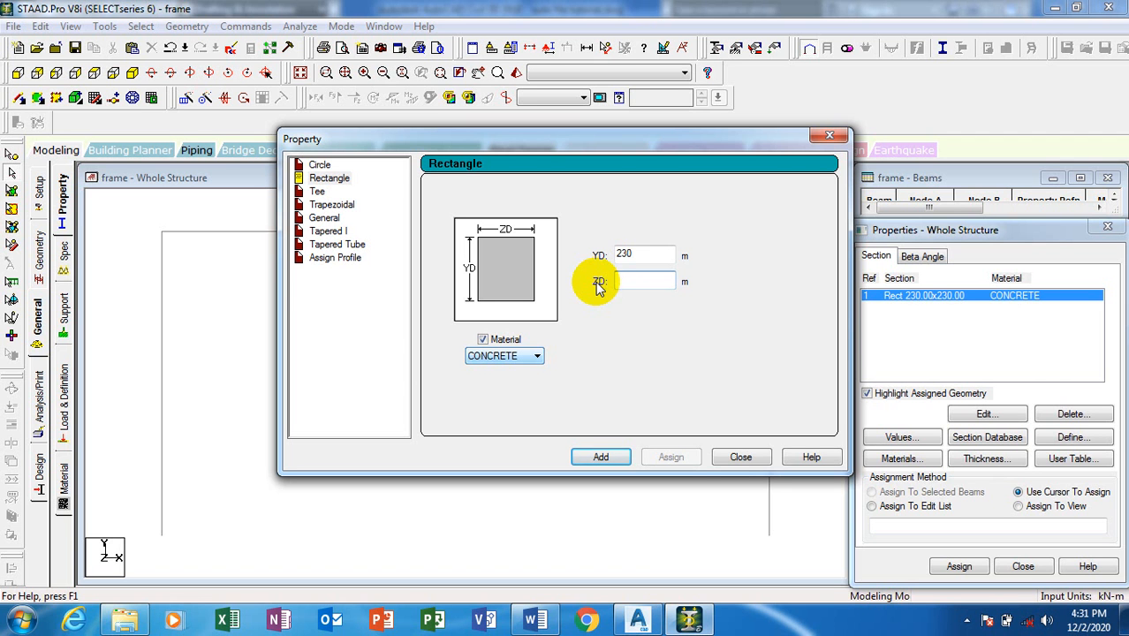
pyautogui.doubleClick(661, 255)
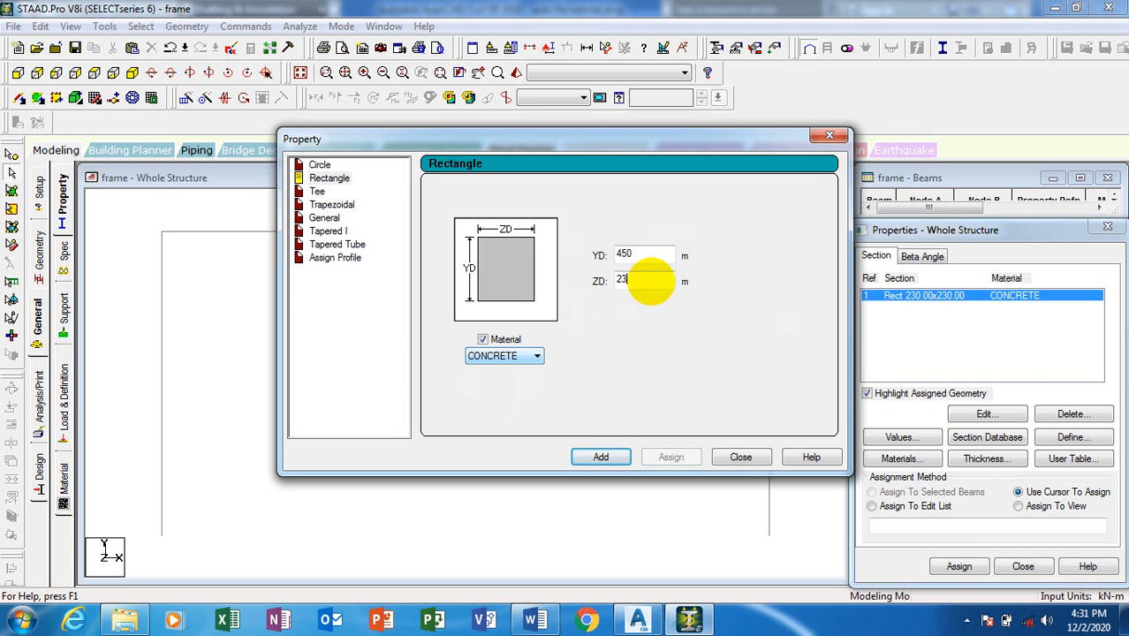
pyautogui.click(601, 457)
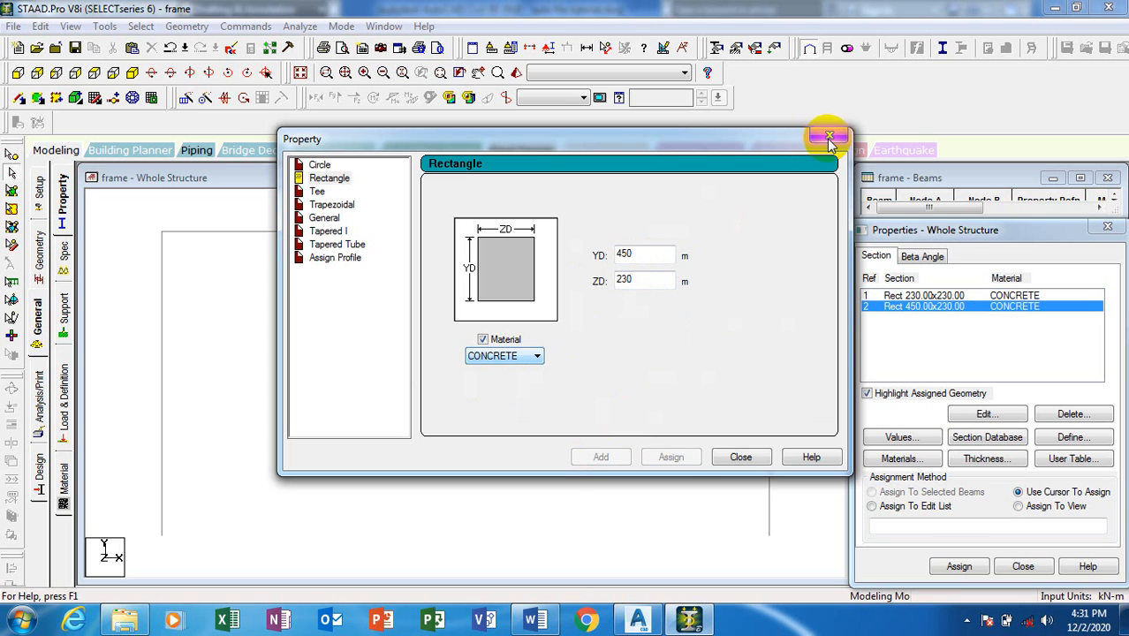
# Step: Assign the Rect 450.00x230.00 concrete section to the two horizontal top beams
pyautogui.click(744, 454)
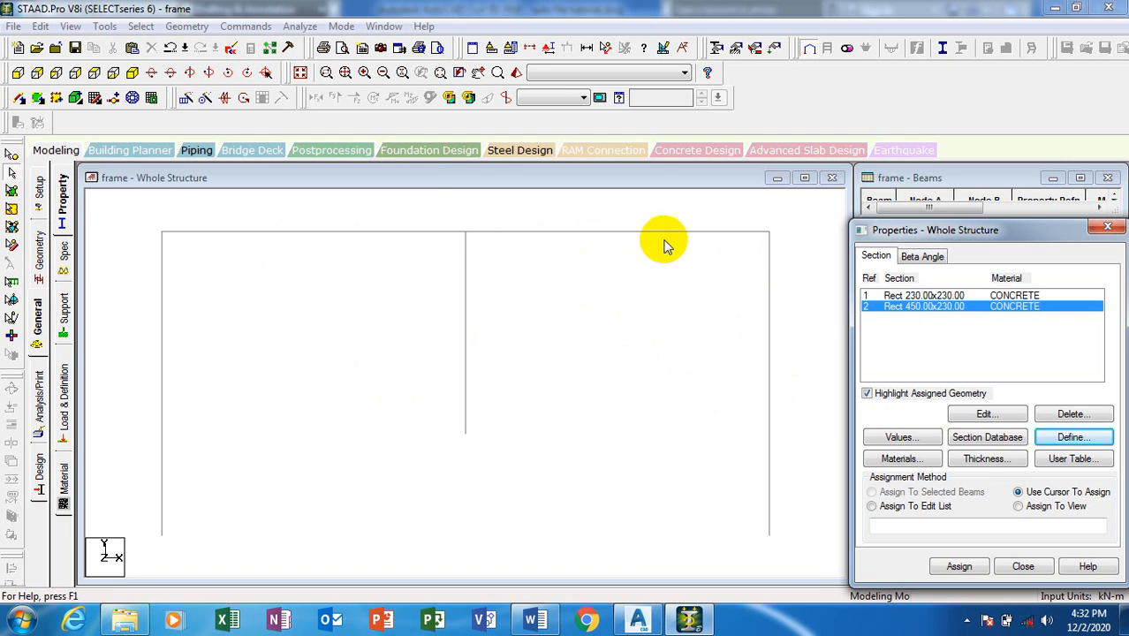
pyautogui.click(380, 233)
pyautogui.keyDown('ctrl'); pyautogui.click(649, 233); pyautogui.keyUp('ctrl')
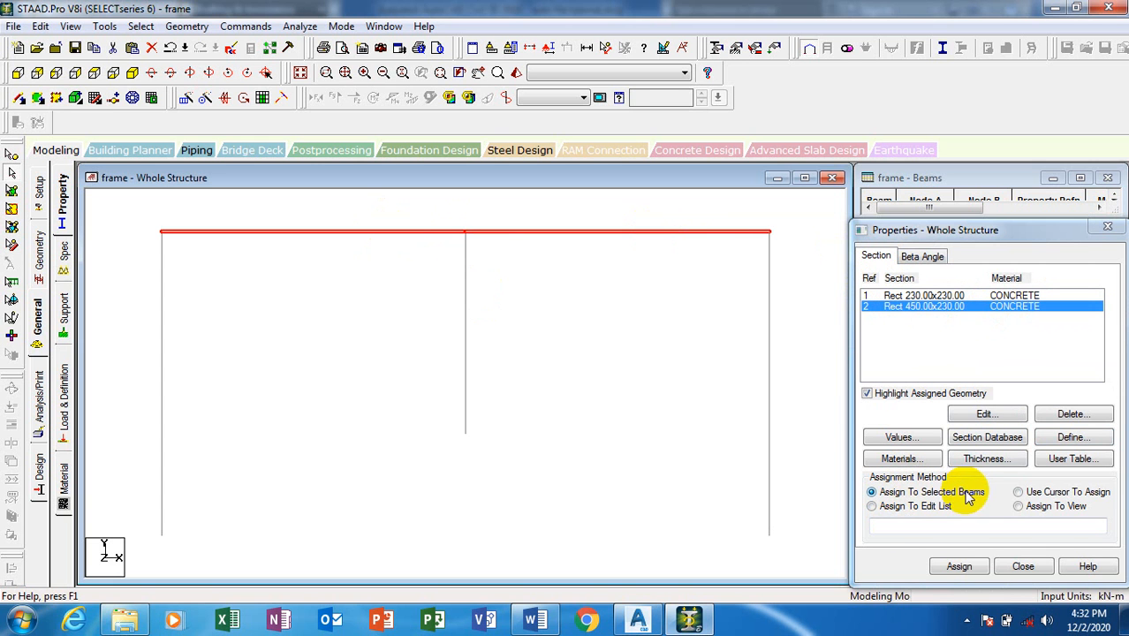
pyautogui.click(959, 570)
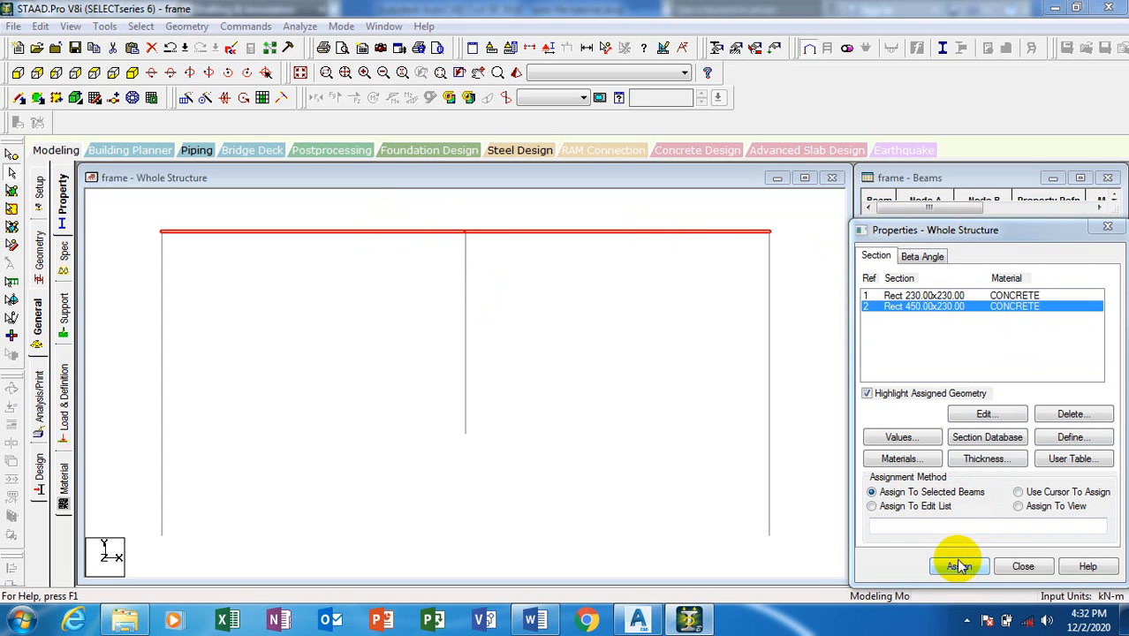
pyautogui.click(1010, 450)
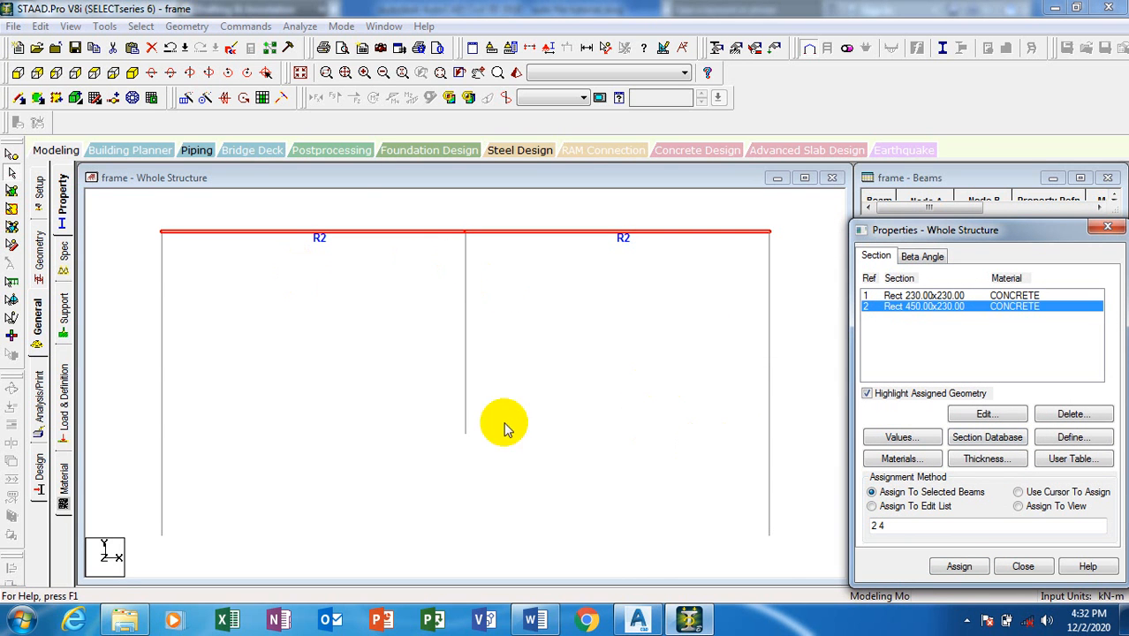
pyautogui.click(163, 360)
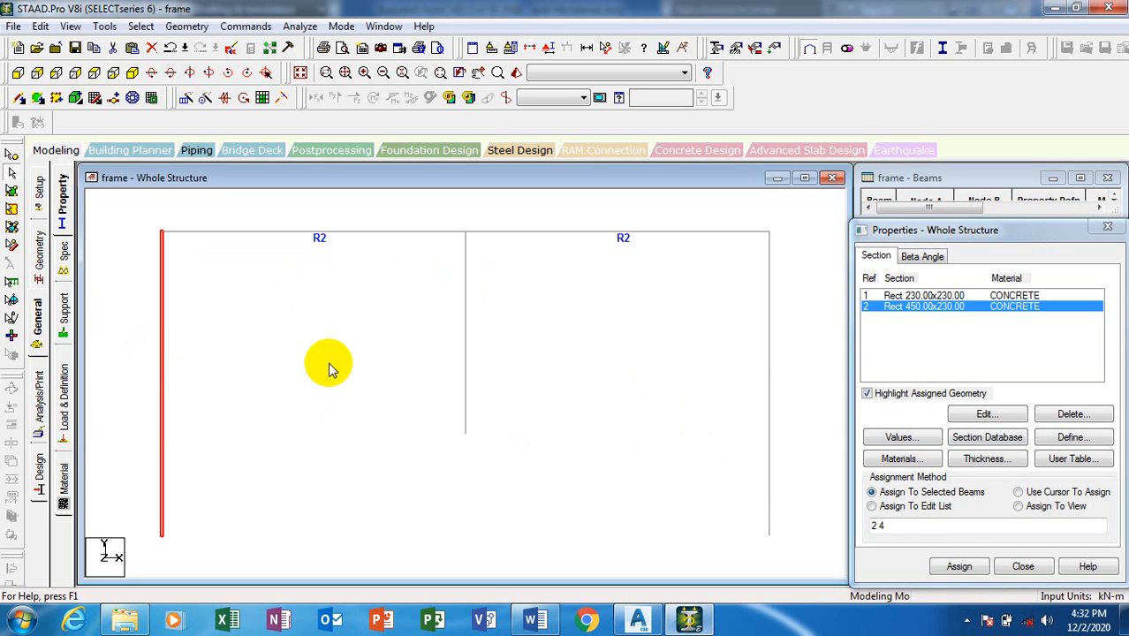
pyautogui.keyDown('ctrl'); pyautogui.click(466, 356); pyautogui.keyUp('ctrl')
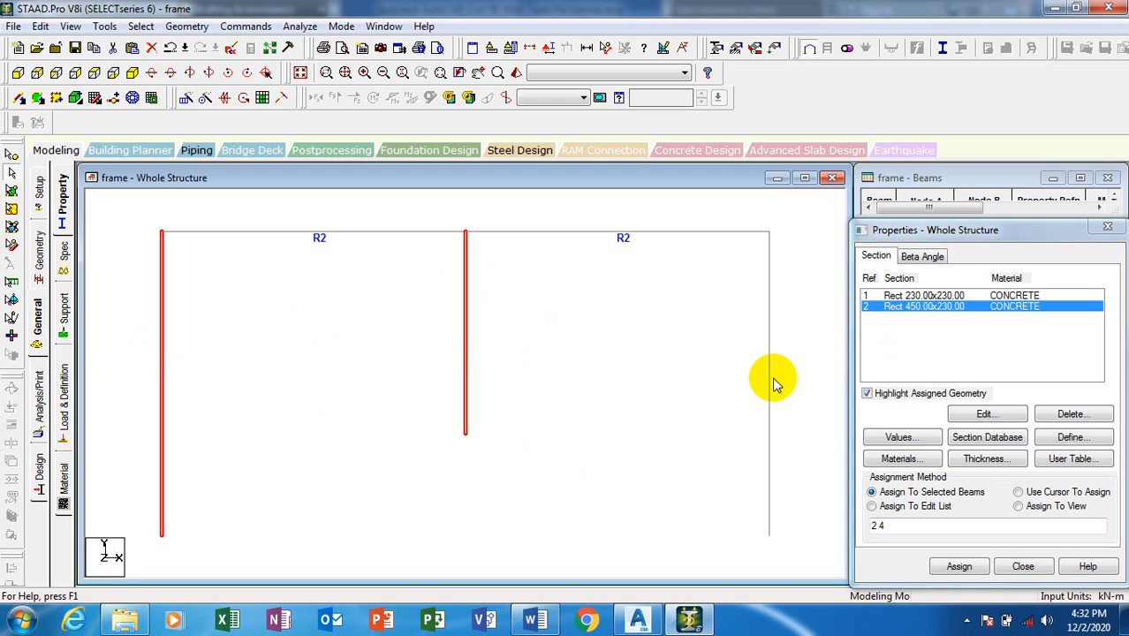
pyautogui.keyDown('ctrl'); pyautogui.click(769, 376); pyautogui.keyUp('ctrl')
# Step: Assign the Rect 230.00x230.00 concrete section to the three columns and clear the selection
pyautogui.click(923, 296)
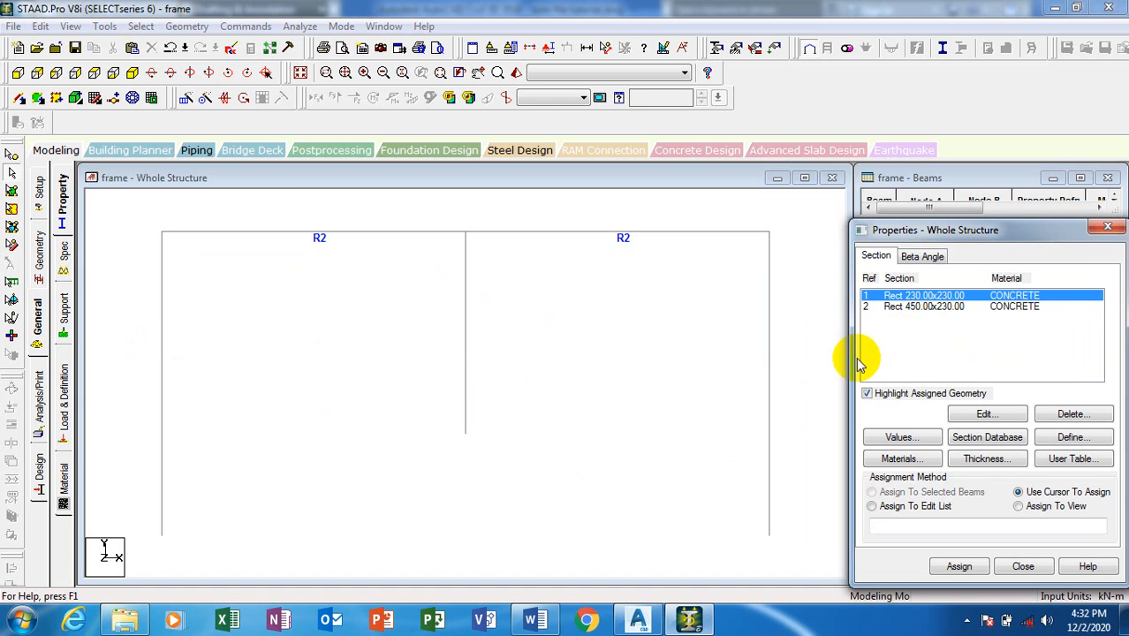
pyautogui.click(161, 422)
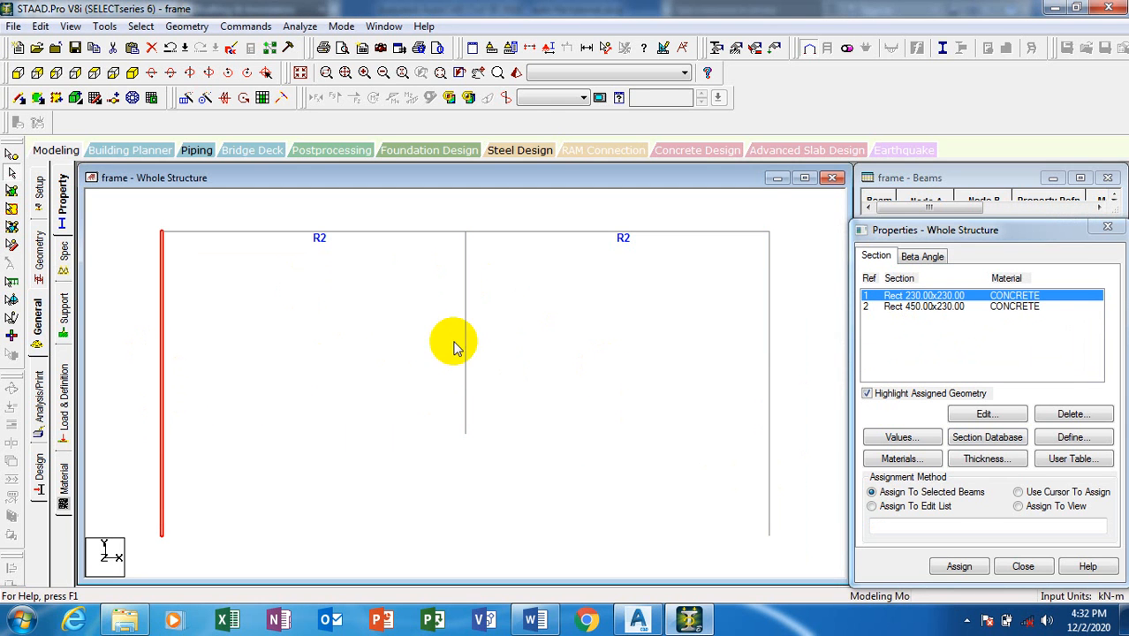
pyautogui.click(466, 365)
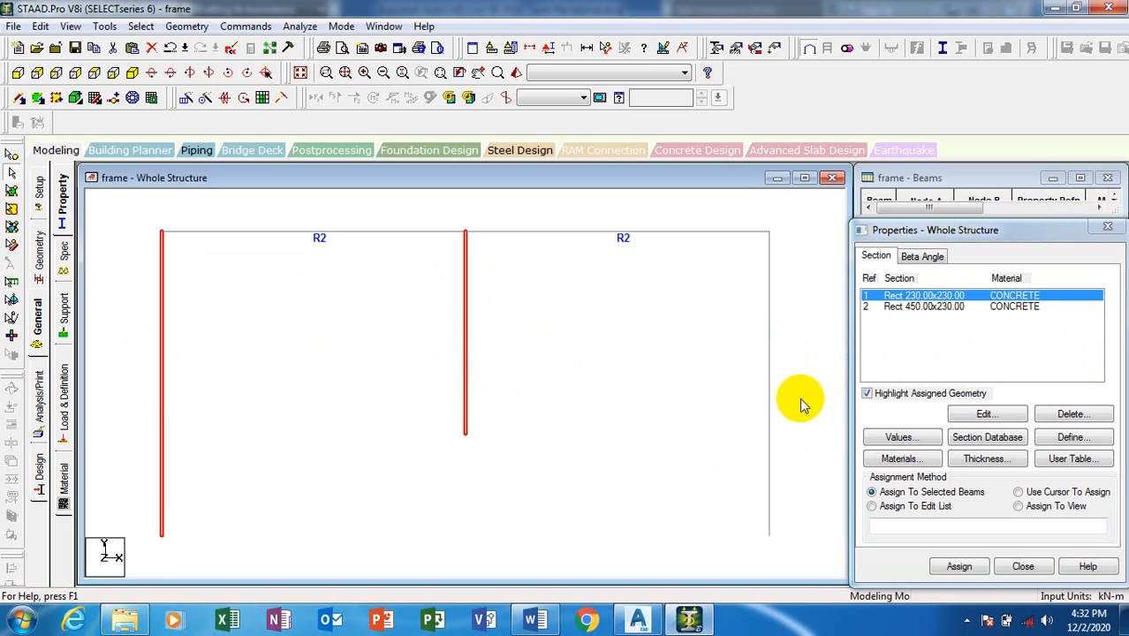
pyautogui.keyDown('ctrl'); pyautogui.click(768, 375); pyautogui.keyUp('ctrl')
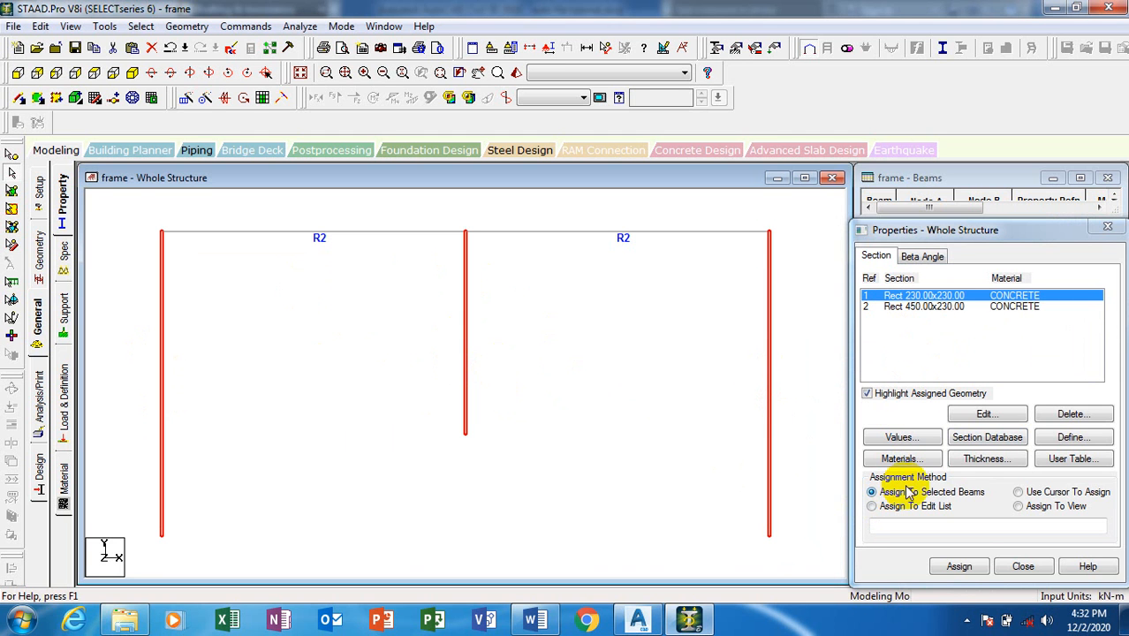
pyautogui.click(962, 568)
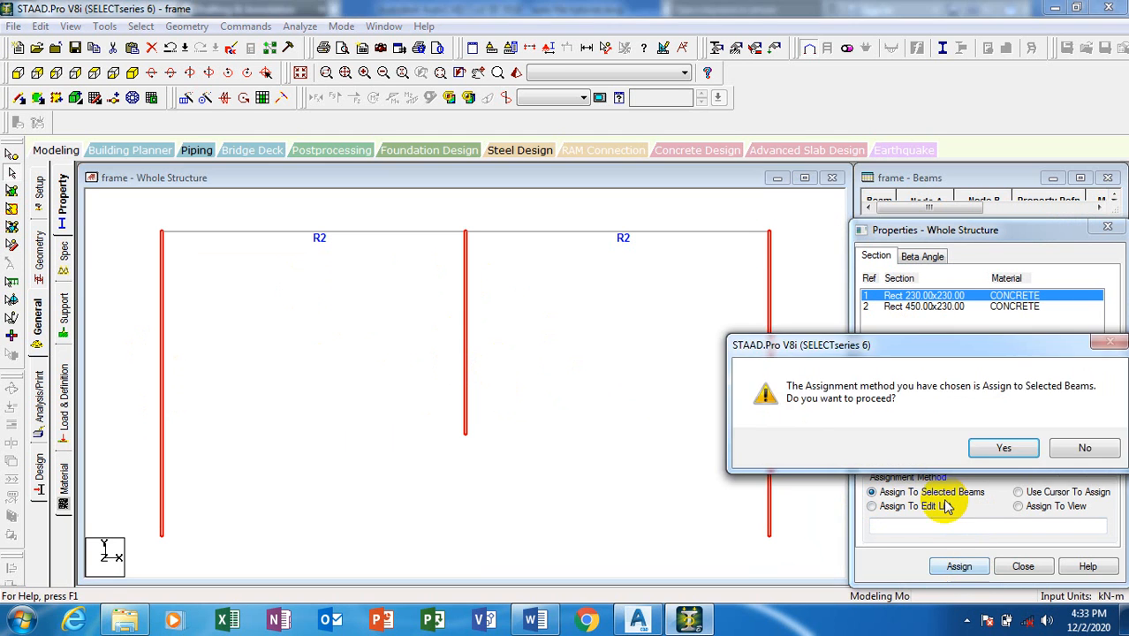
pyautogui.click(998, 447)
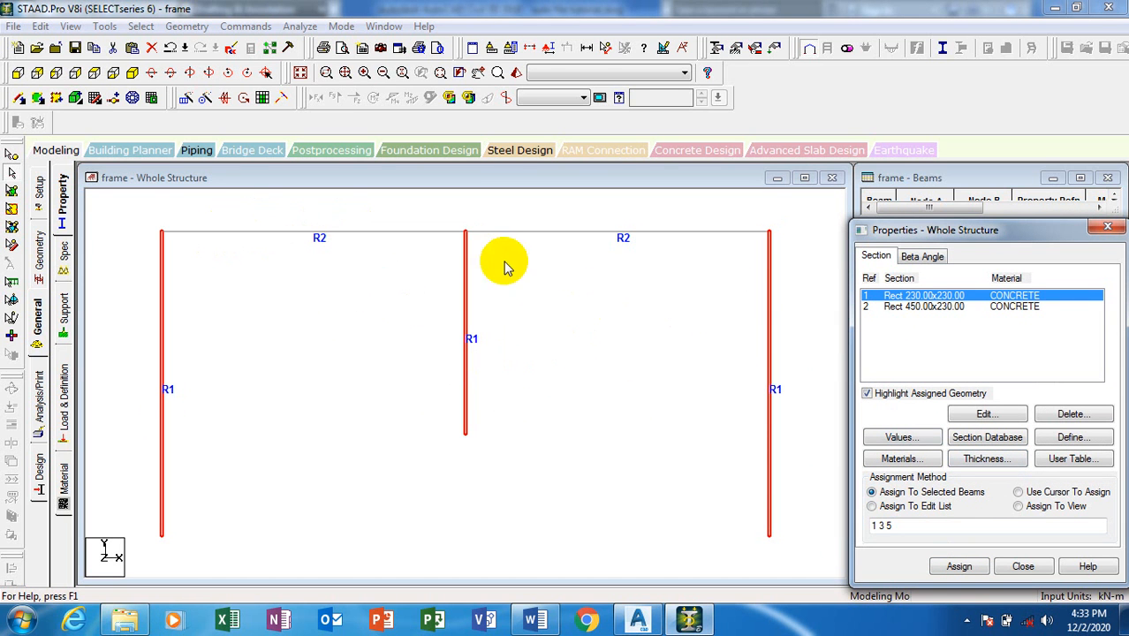
pyautogui.click(823, 307)
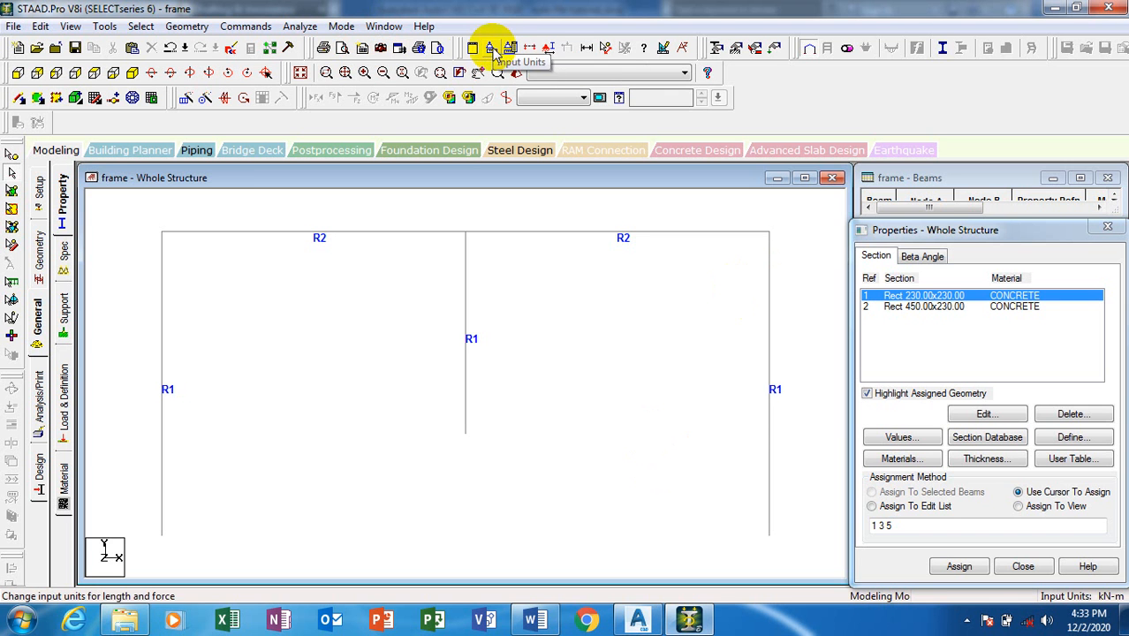
# Step: Turn on the Node Numbers and Beam Numbers labels for the structure view
pyautogui.click(549, 51)
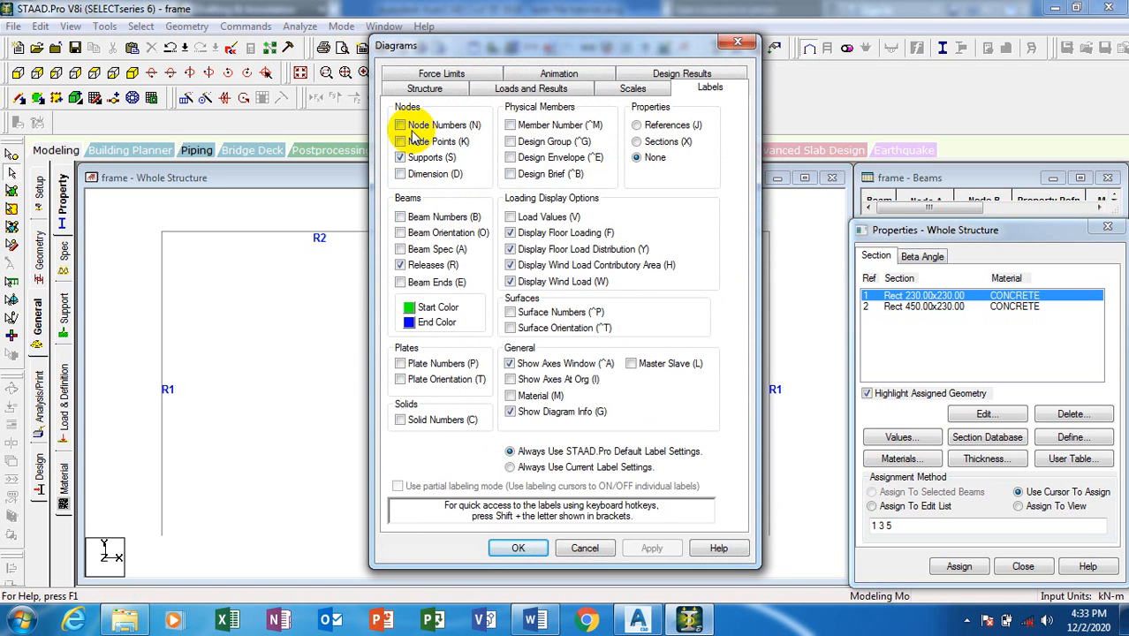
pyautogui.click(403, 126)
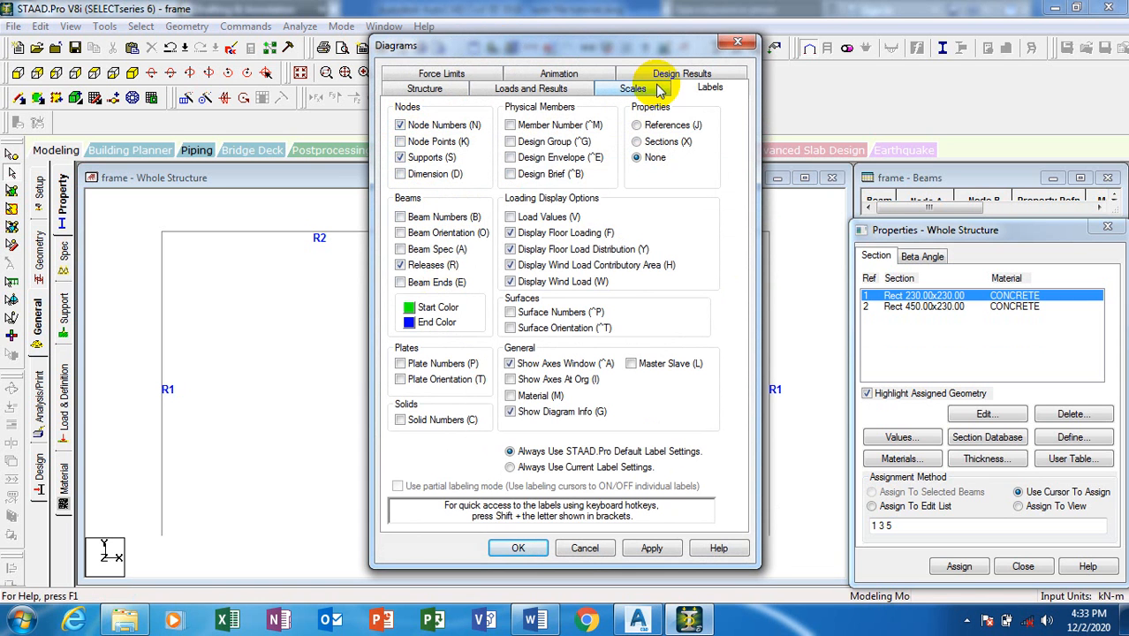
pyautogui.click(401, 217)
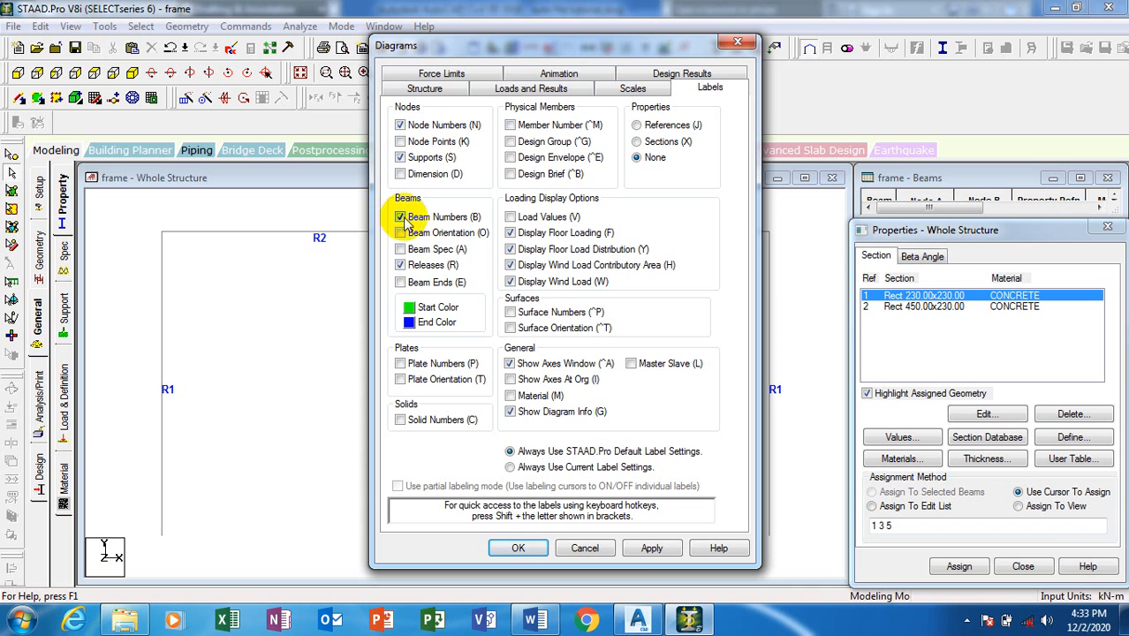
pyautogui.click(651, 548)
pyautogui.click(519, 549)
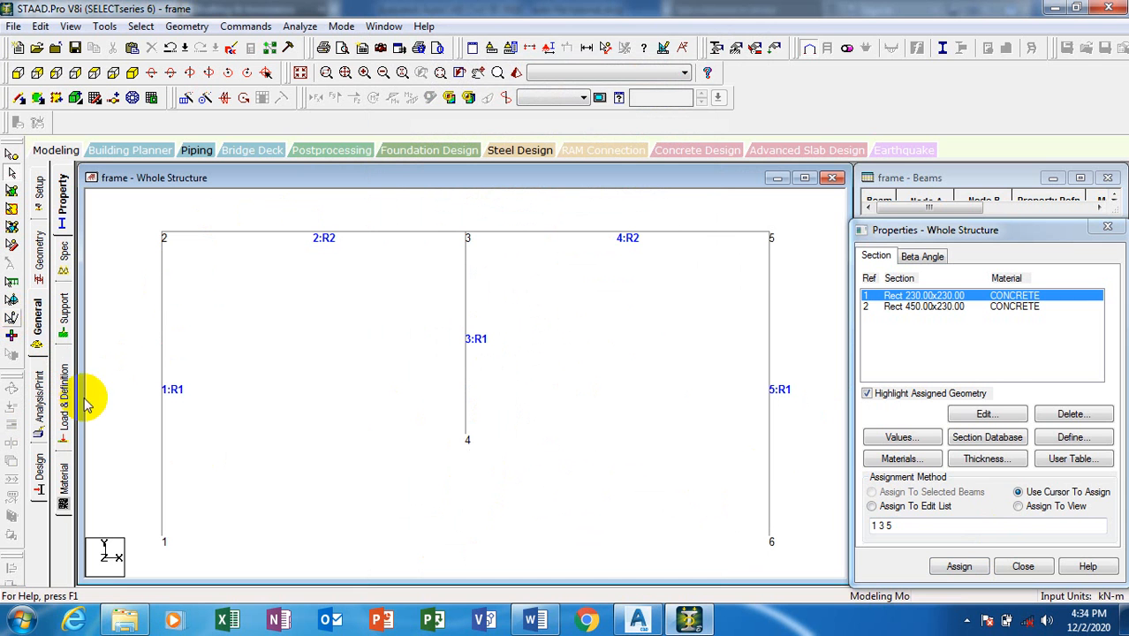
# Step: Open the support settings, check the support types in the AutoCAD sketch, and create a fixed support in STAAD.Pro
pyautogui.click(65, 320)
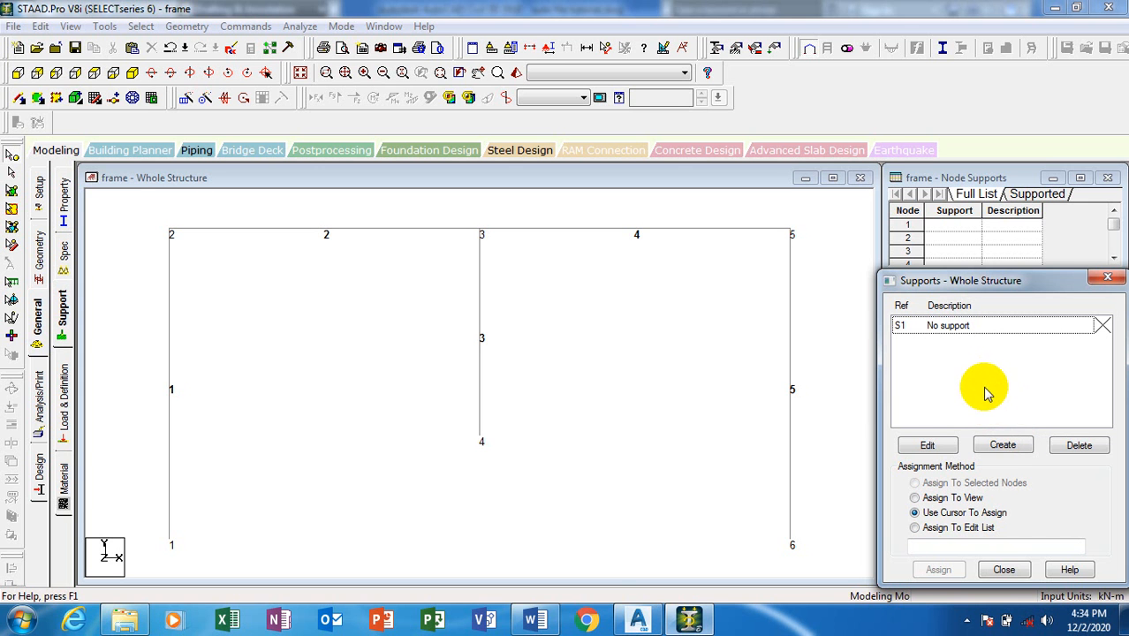
pyautogui.click(638, 619)
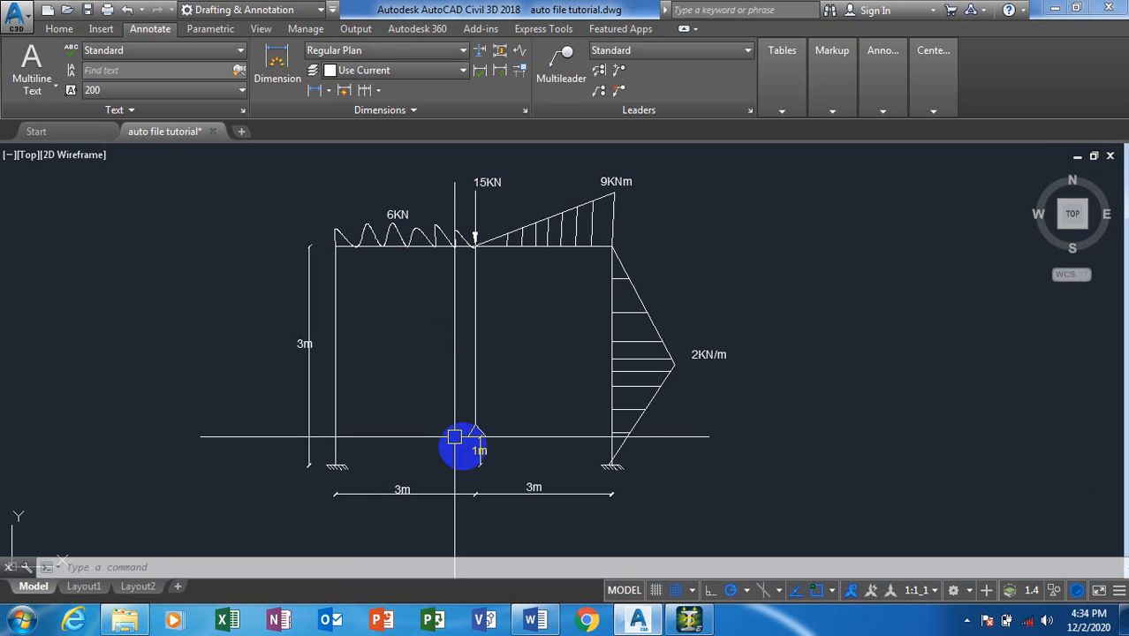
pyautogui.click(638, 621)
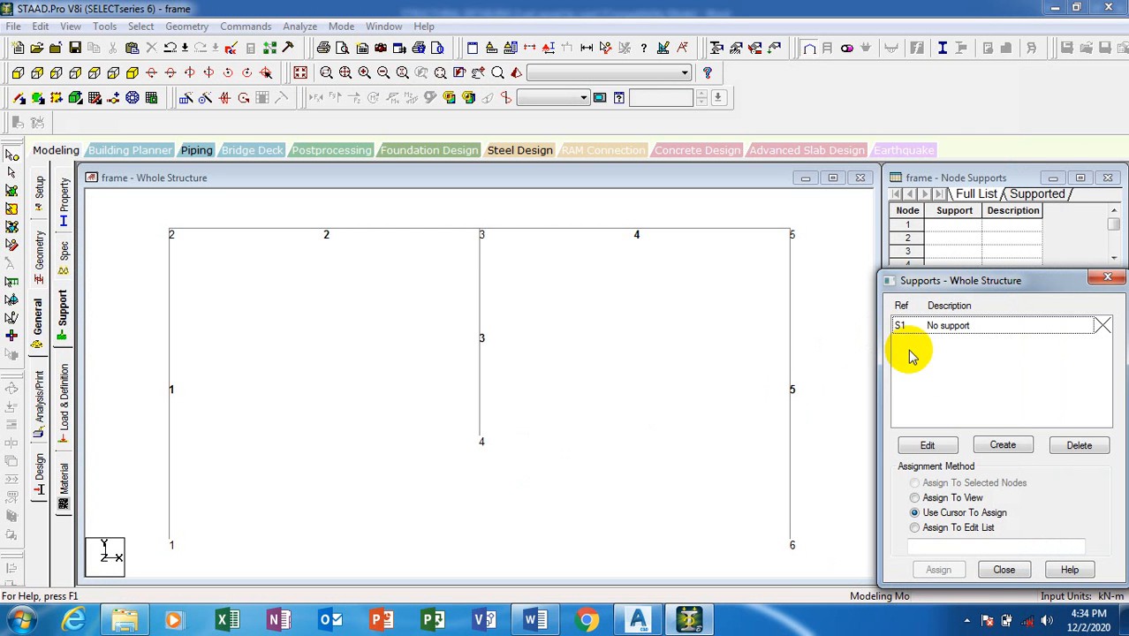
pyautogui.click(1014, 450)
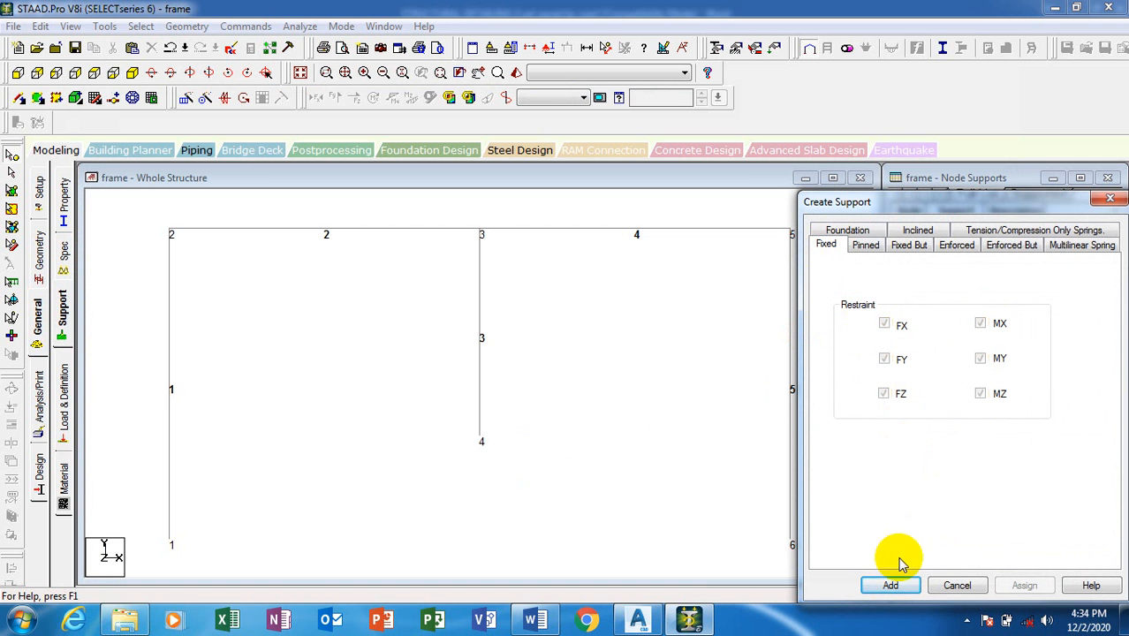
pyautogui.click(889, 585)
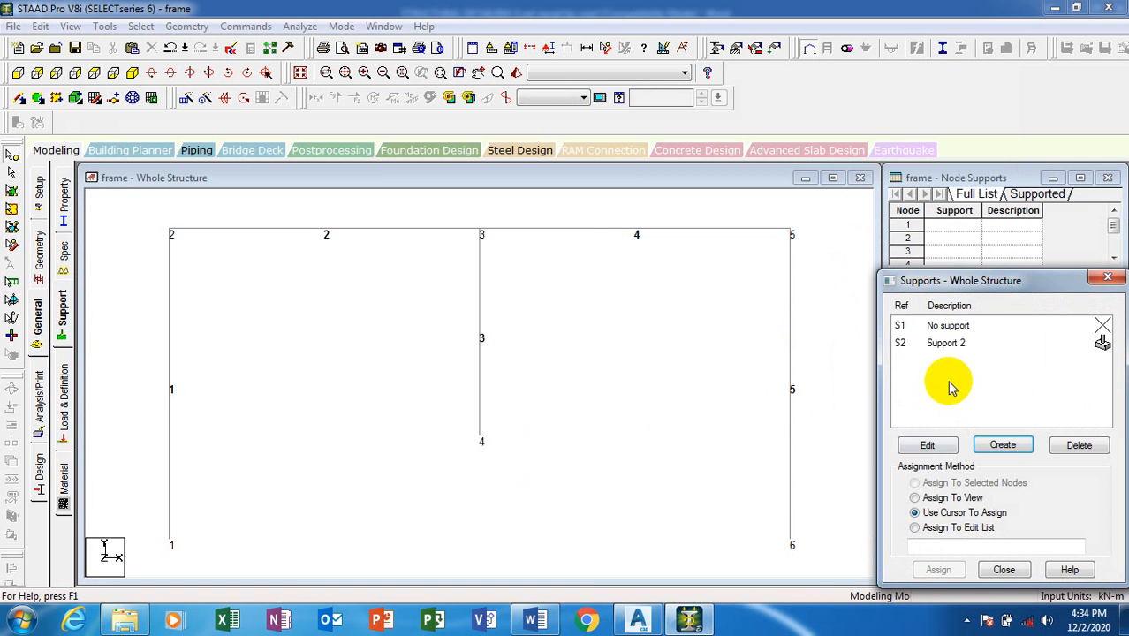
# Step: Create a pinned support and add it to the support list
pyautogui.click(998, 449)
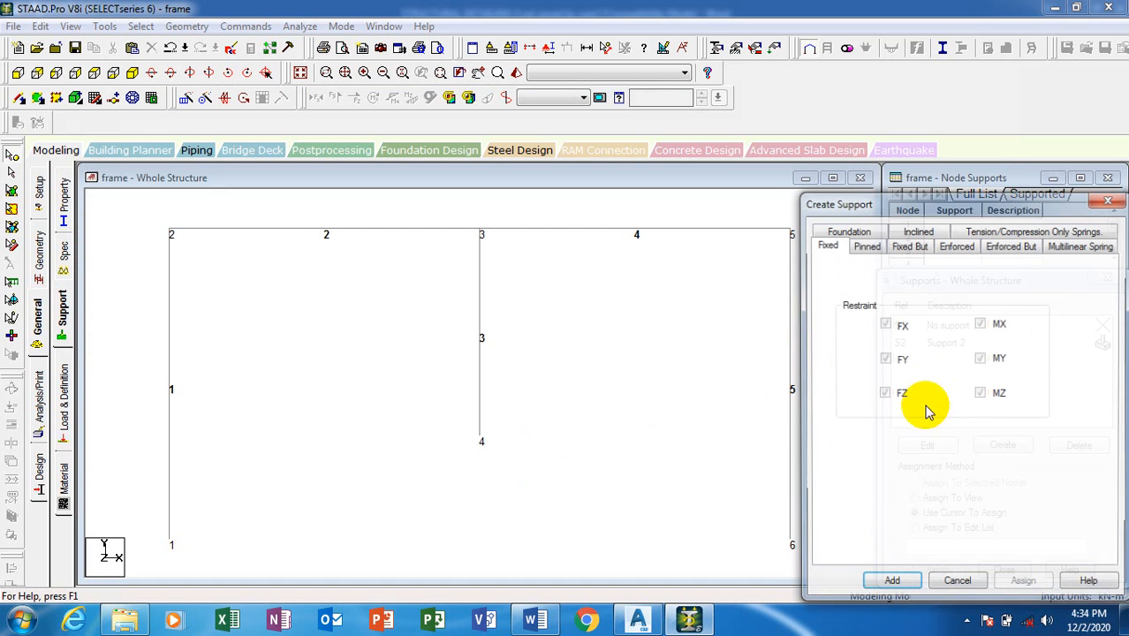
pyautogui.click(868, 247)
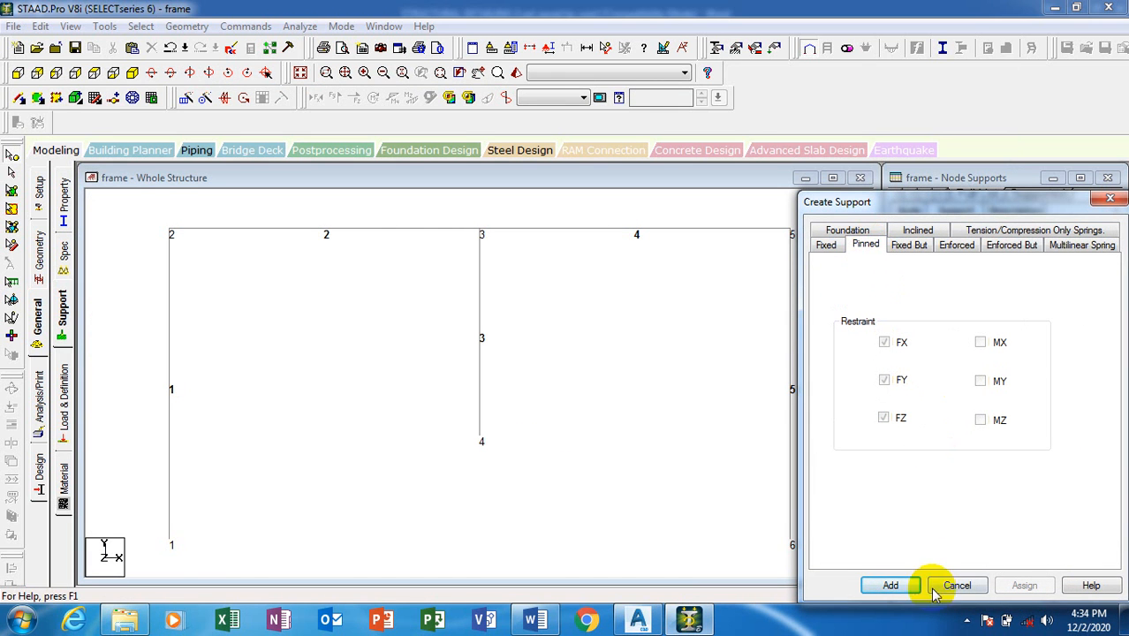
pyautogui.click(887, 587)
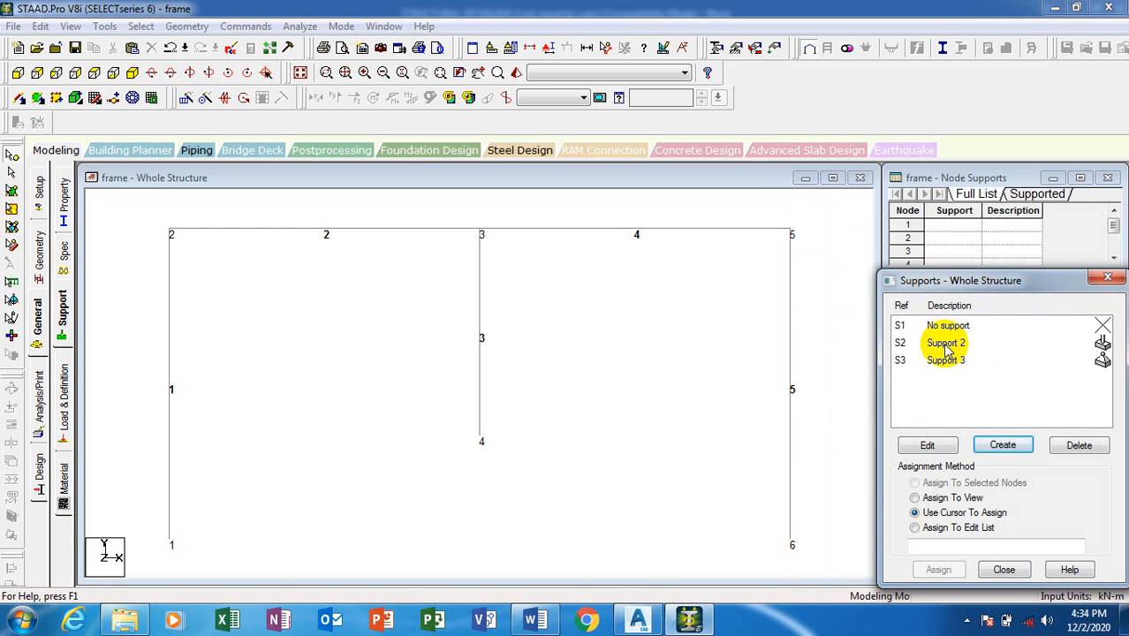
# Step: Assign the fixed support S2 to node 1 at the base of the outer column
pyautogui.click(946, 345)
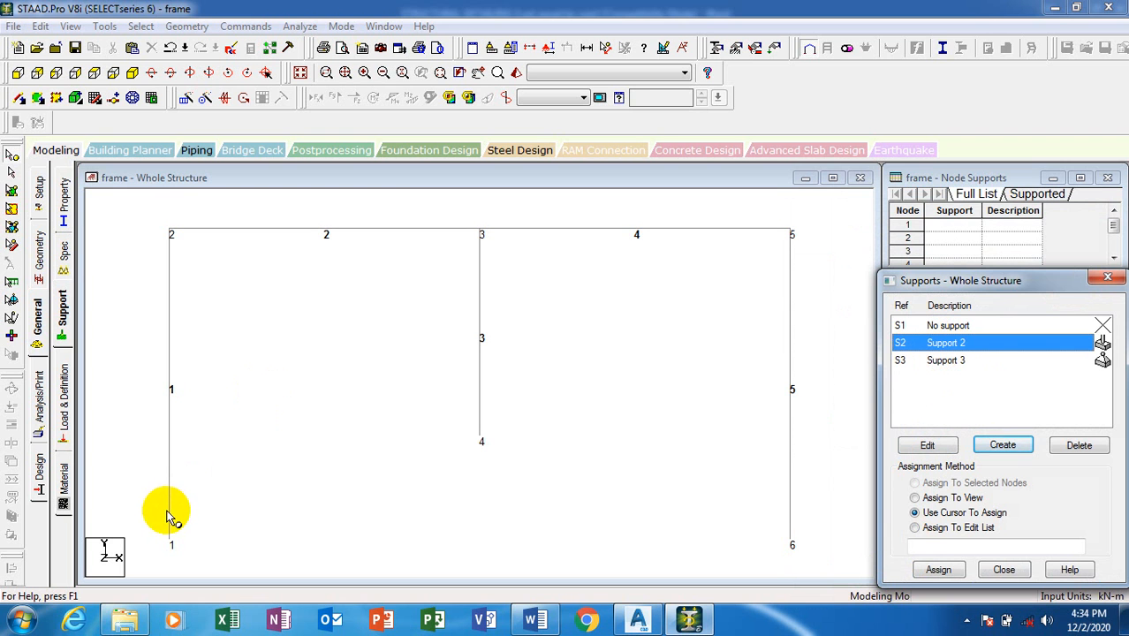
pyautogui.click(13, 157)
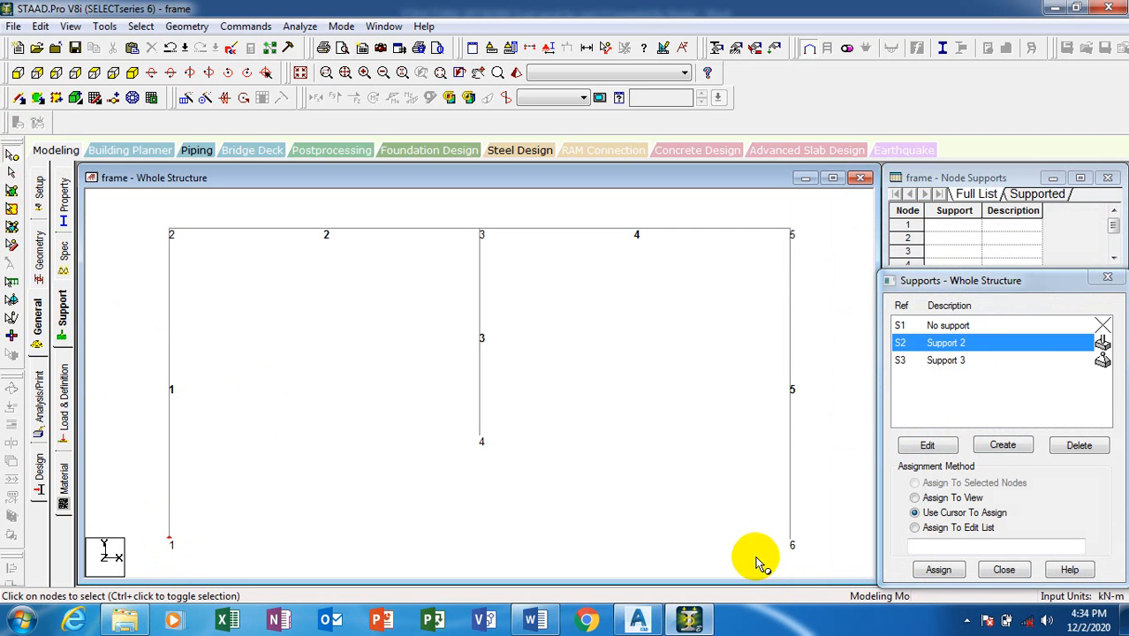
pyautogui.click(169, 539)
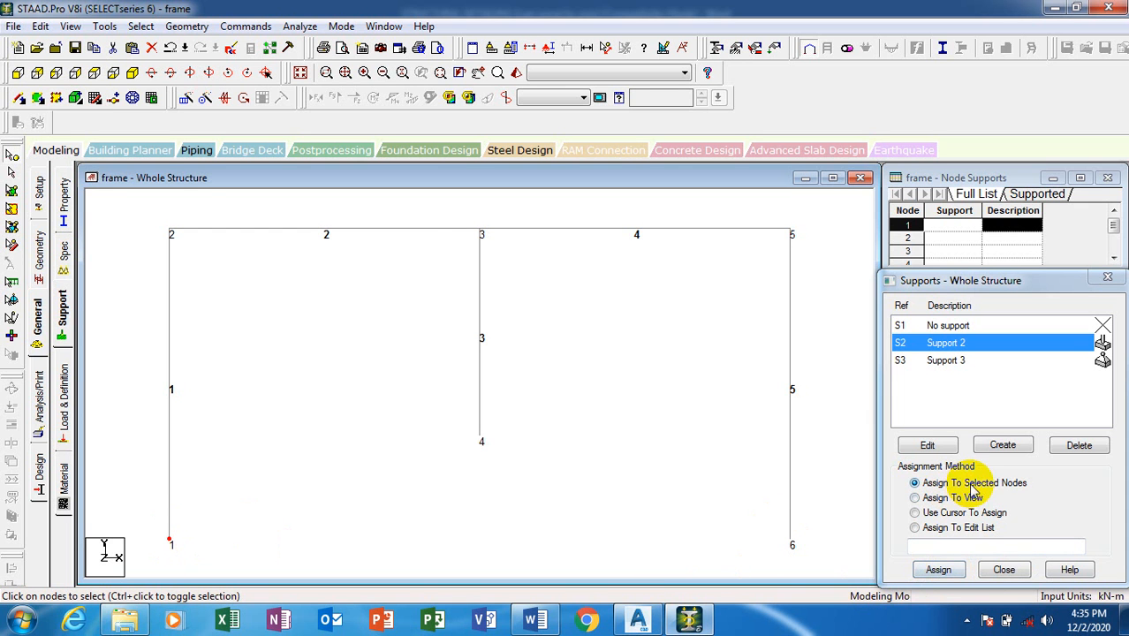
pyautogui.click(938, 570)
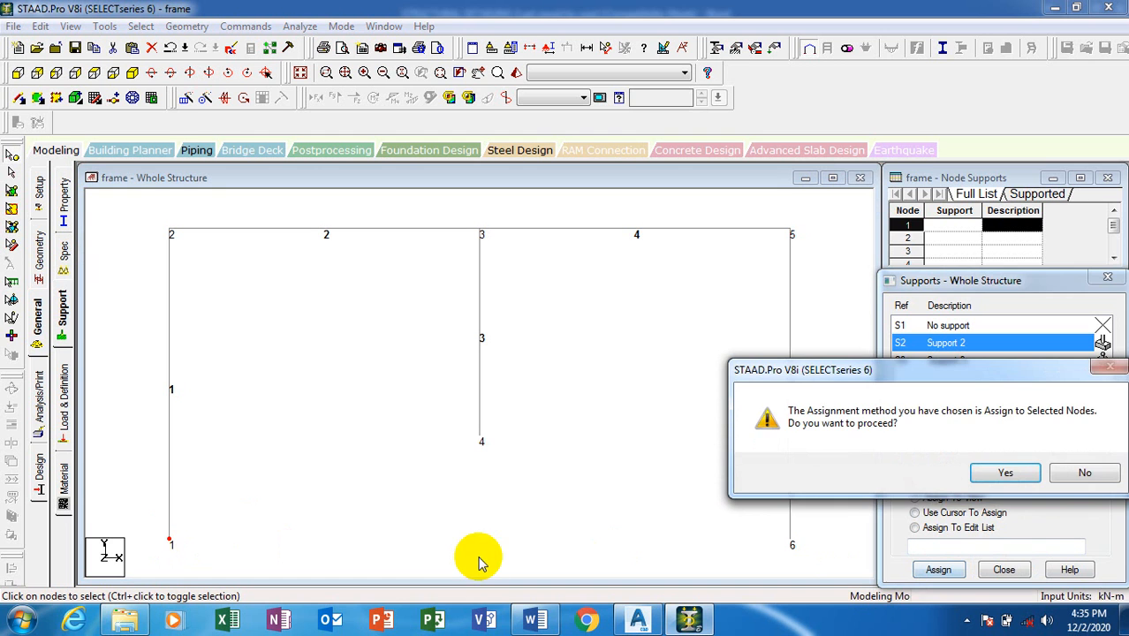
pyautogui.click(1002, 468)
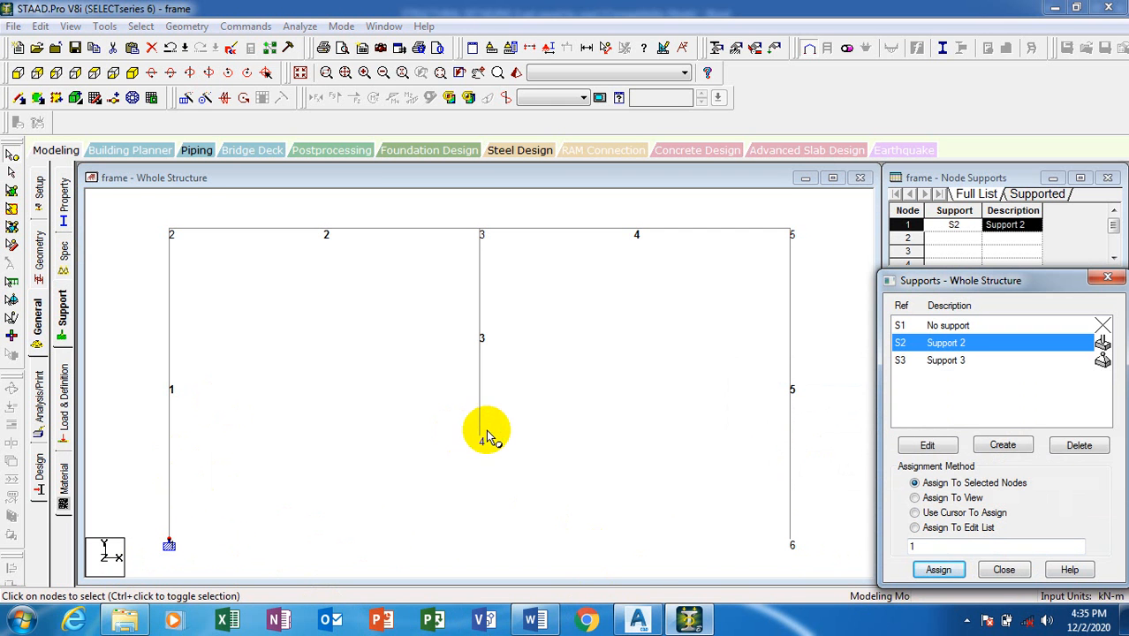
# Step: Check the column supports in the AutoCAD sketch, then return to STAAD.Pro and let Auto Save save the modified structure
pyautogui.moveTo(645, 623)
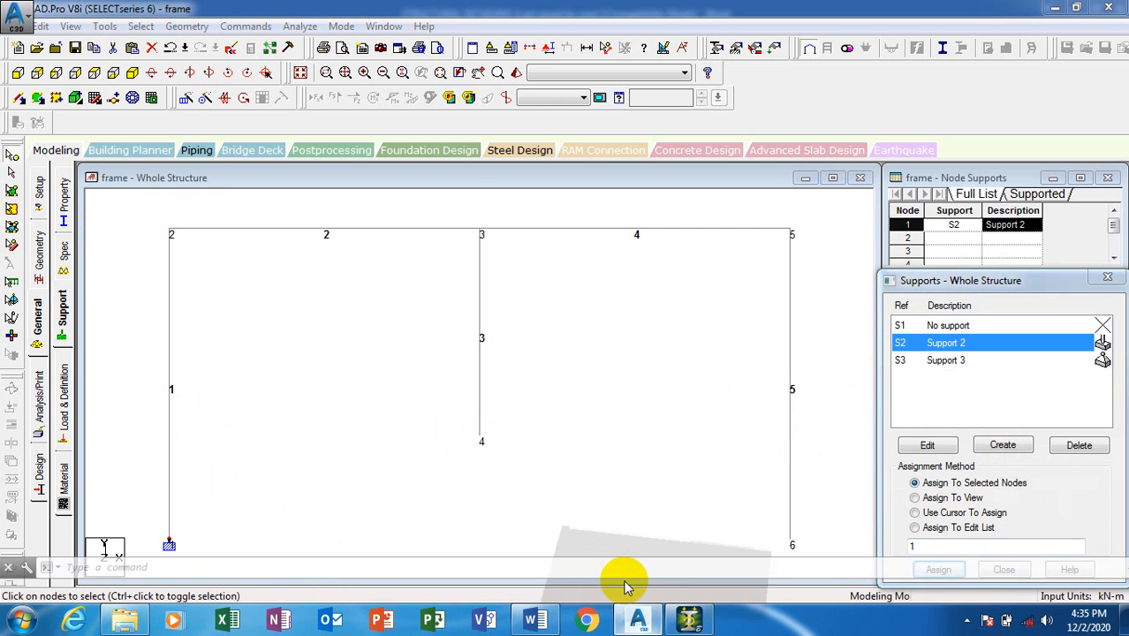
pyautogui.click(612, 515)
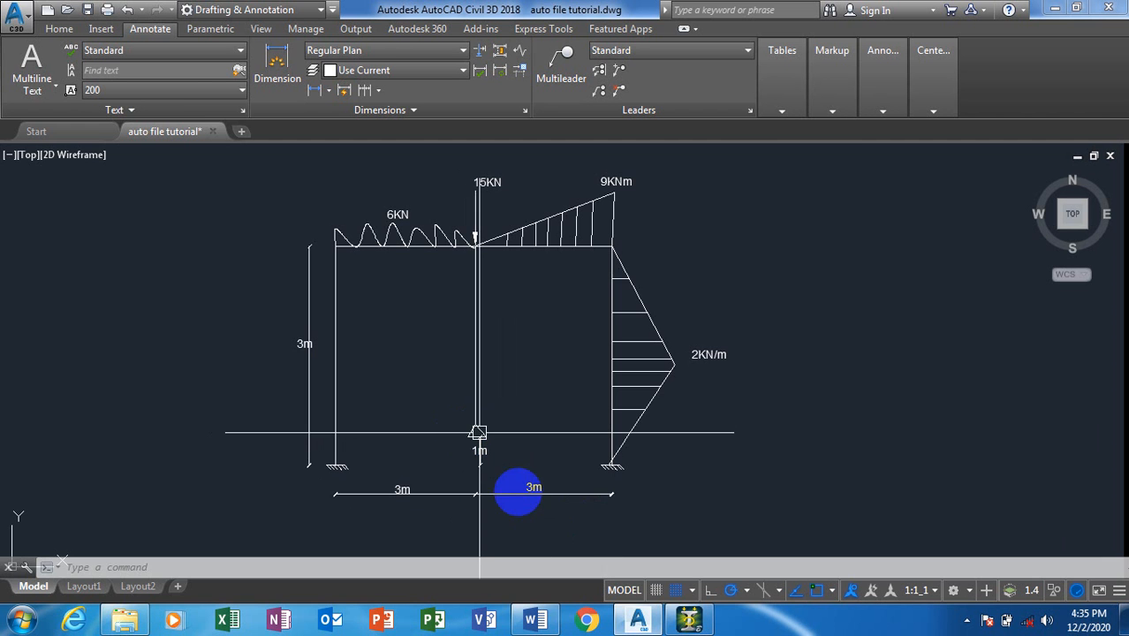
pyautogui.click(530, 621)
pyautogui.click(691, 624)
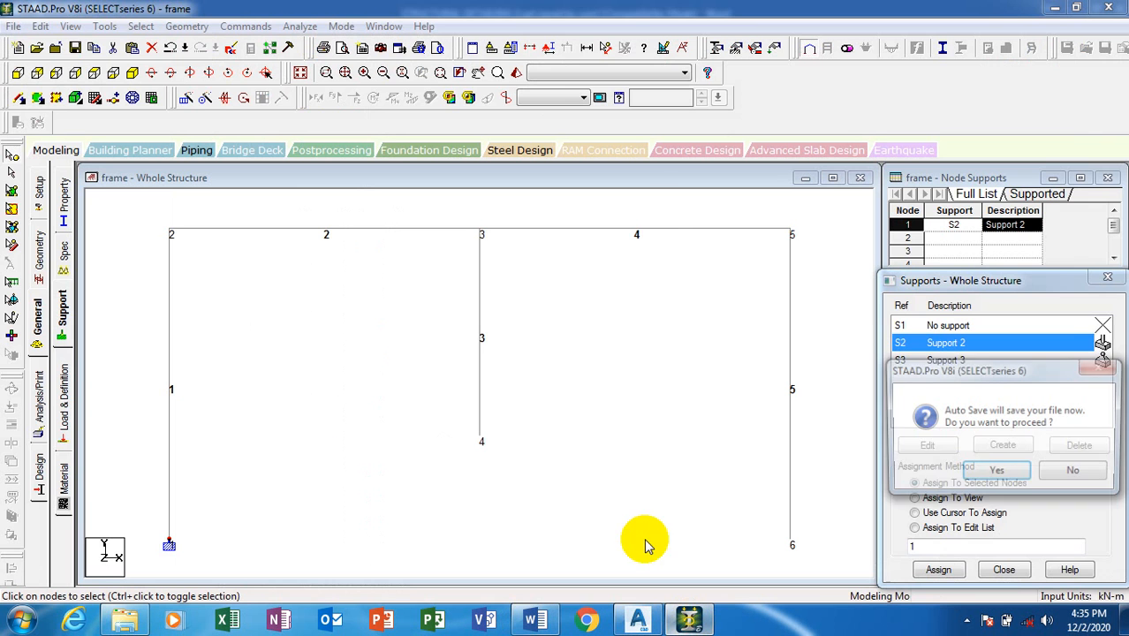
pyautogui.click(996, 474)
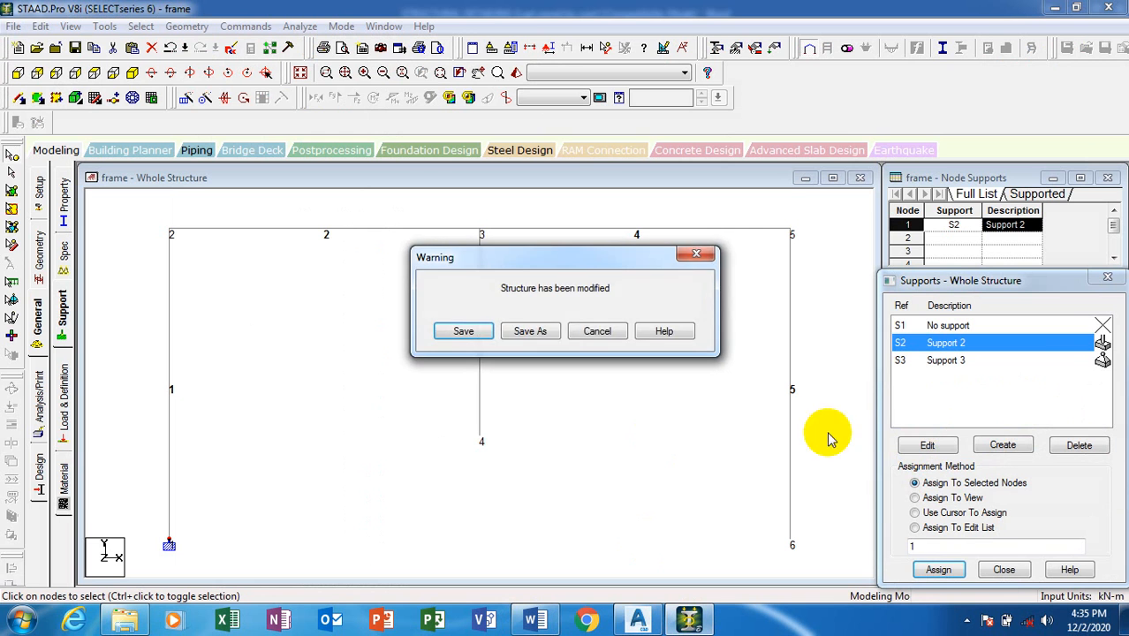
pyautogui.click(466, 323)
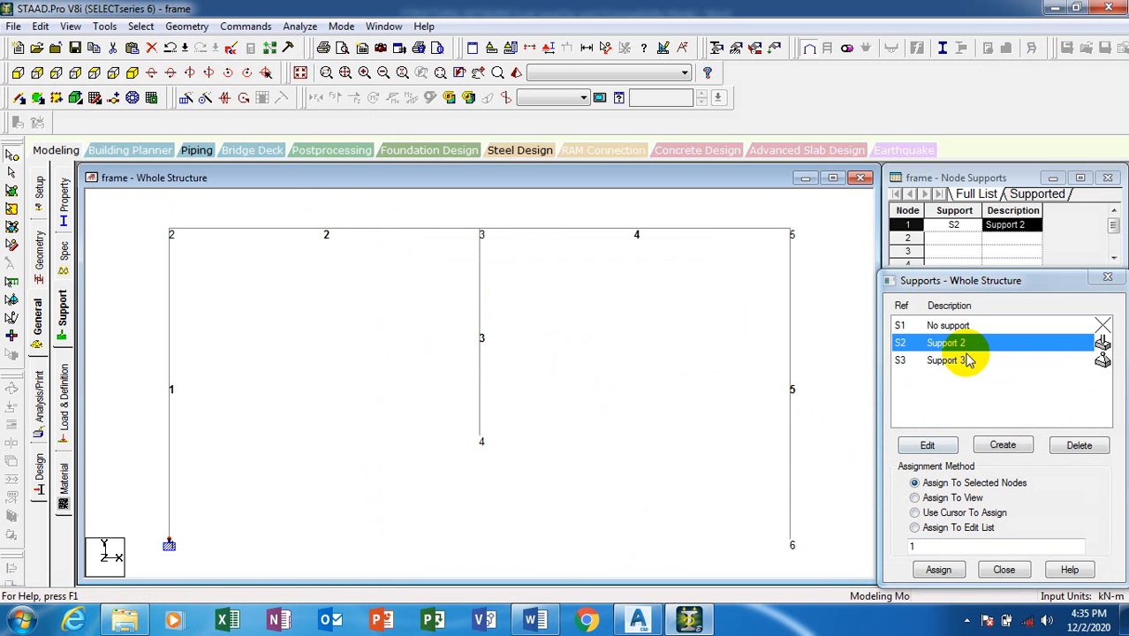
# Step: Assign the fixed support S2 to node 6 at the base of the other outer column
pyautogui.click(792, 540)
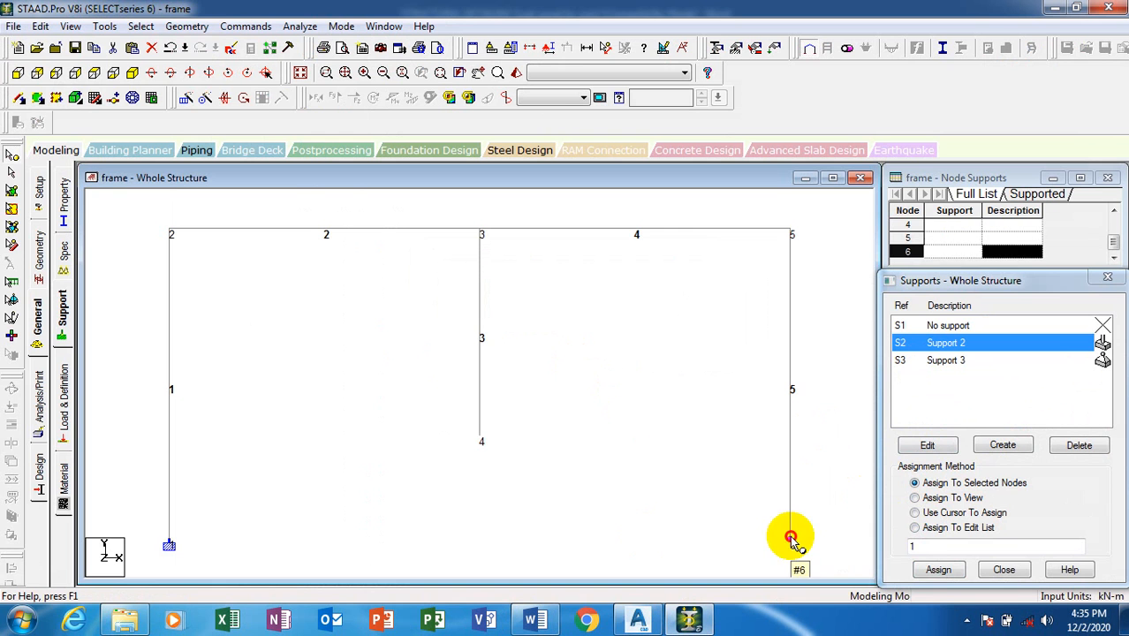
pyautogui.click(938, 571)
pyautogui.click(1001, 473)
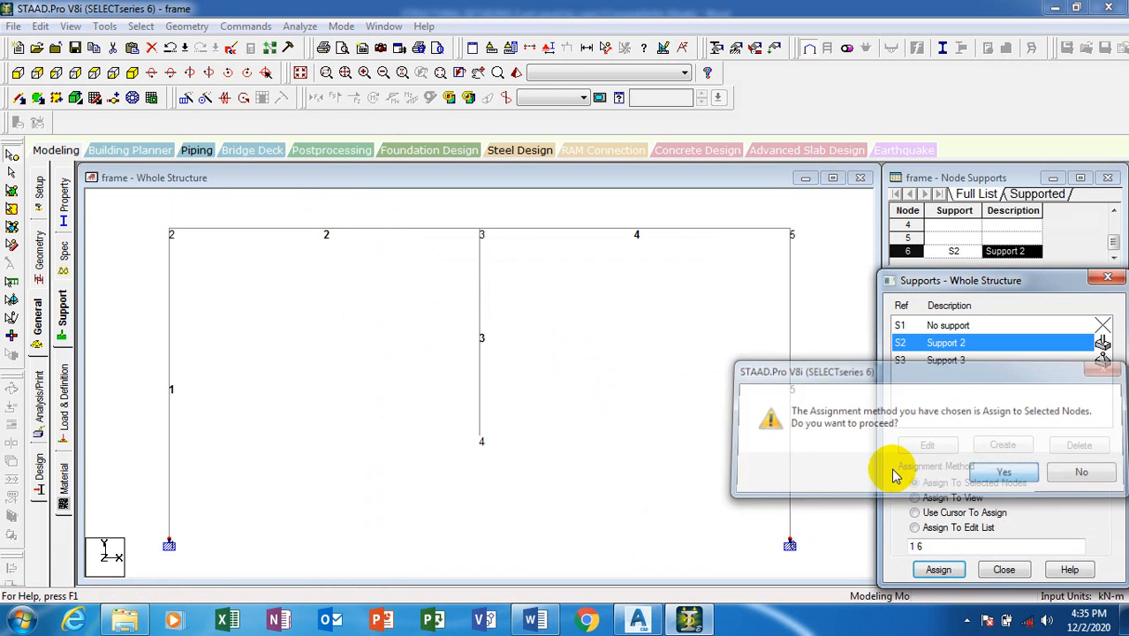
# Step: Assign the pinned support S3 to node 4 at the base of the middle column
pyautogui.click(945, 361)
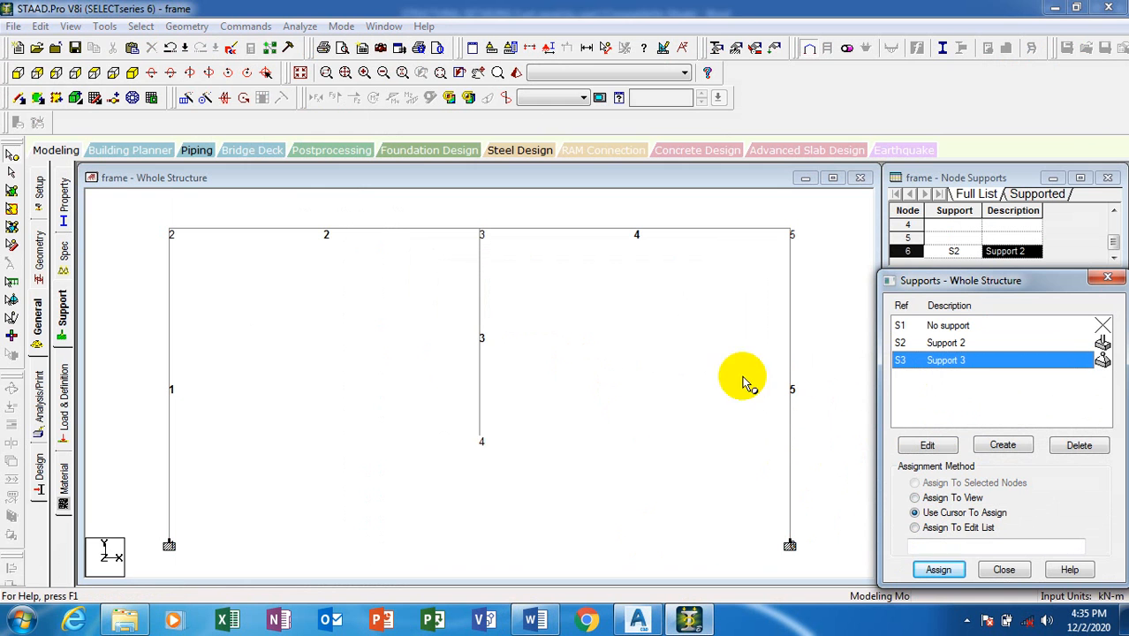
pyautogui.click(482, 438)
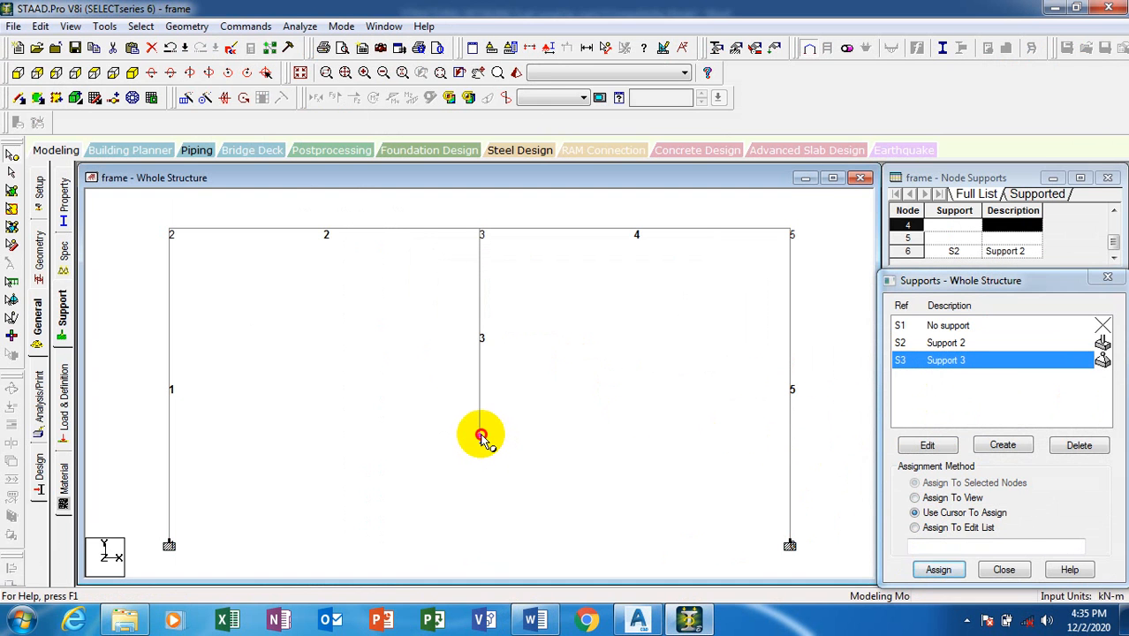
pyautogui.click(937, 569)
pyautogui.click(1012, 474)
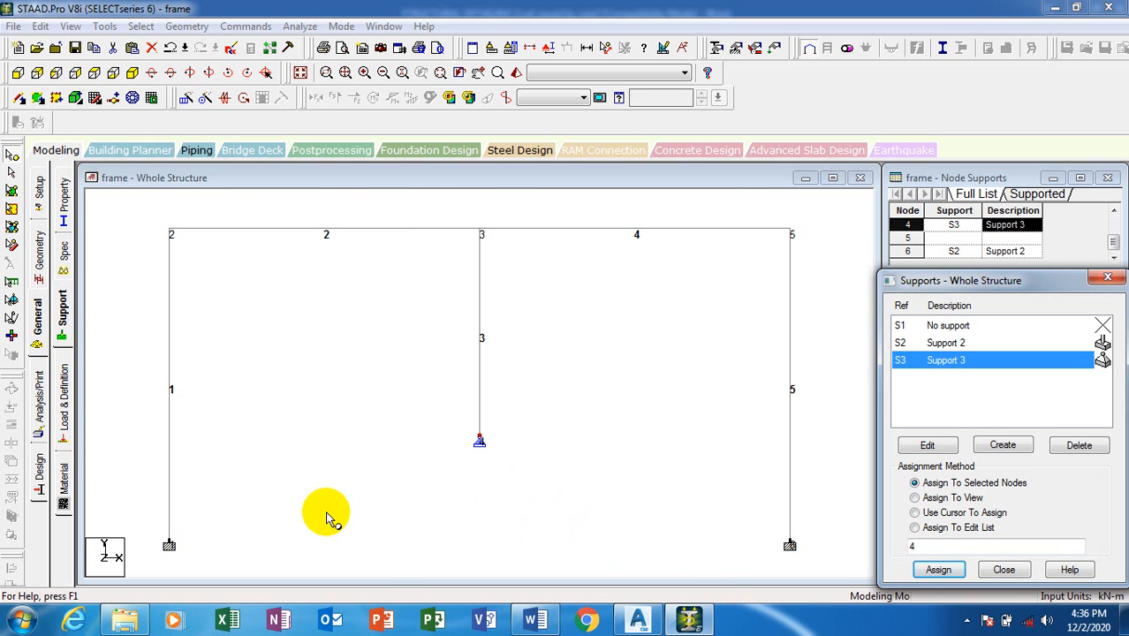
# Step: Open the load definitions and add primary load case 1 with loading type Dead and the title "dead"
pyautogui.click(65, 402)
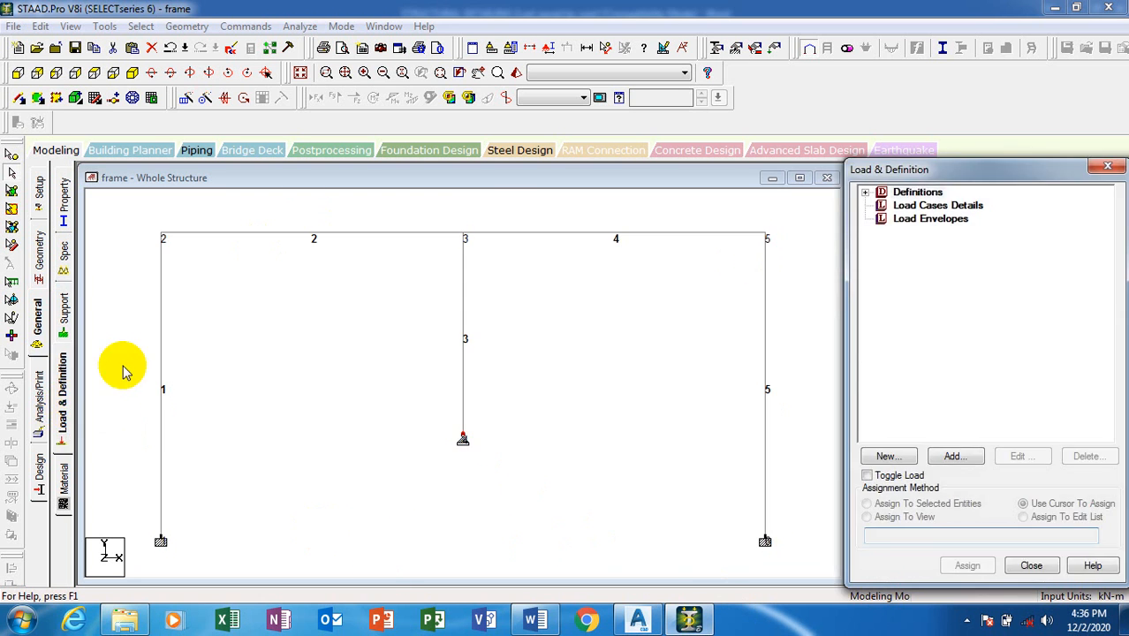
pyautogui.click(915, 207)
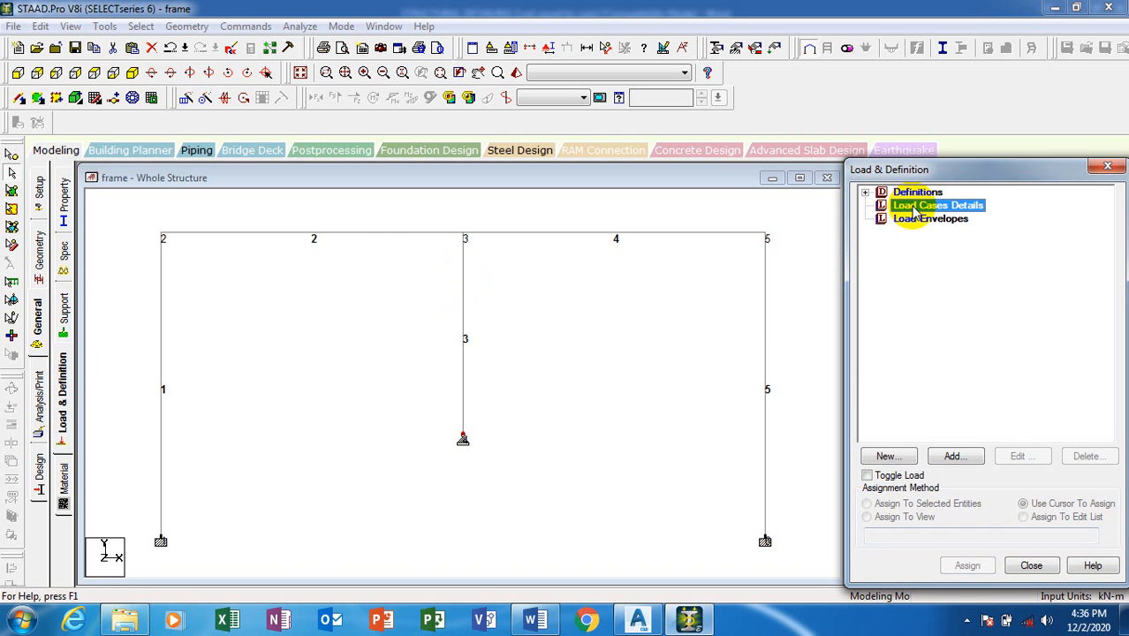
pyautogui.click(951, 456)
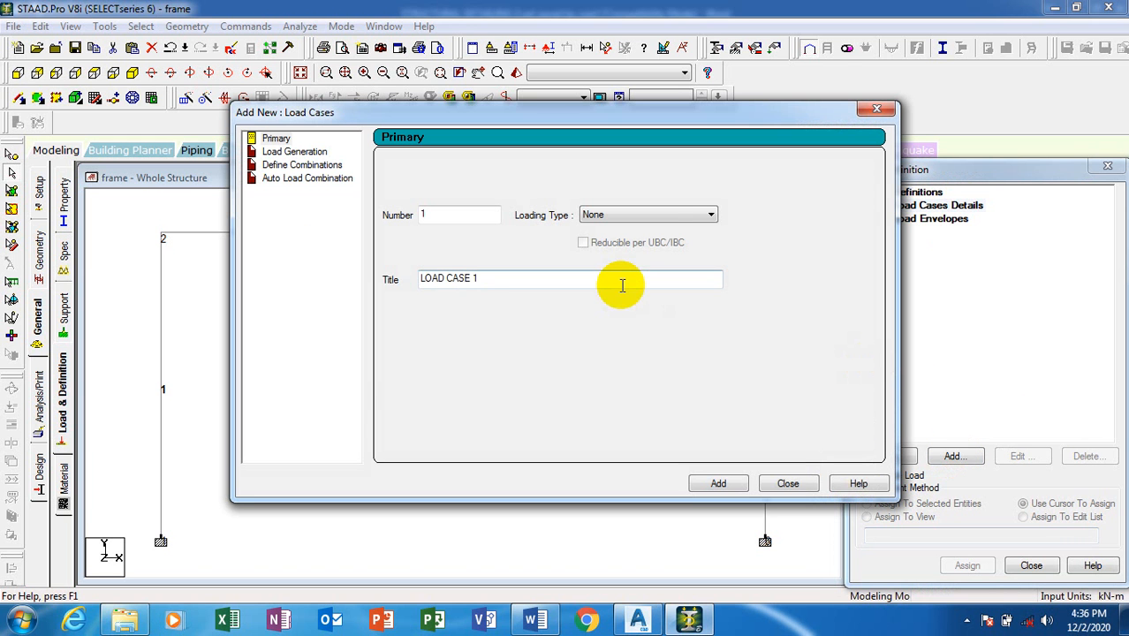
pyautogui.click(661, 216)
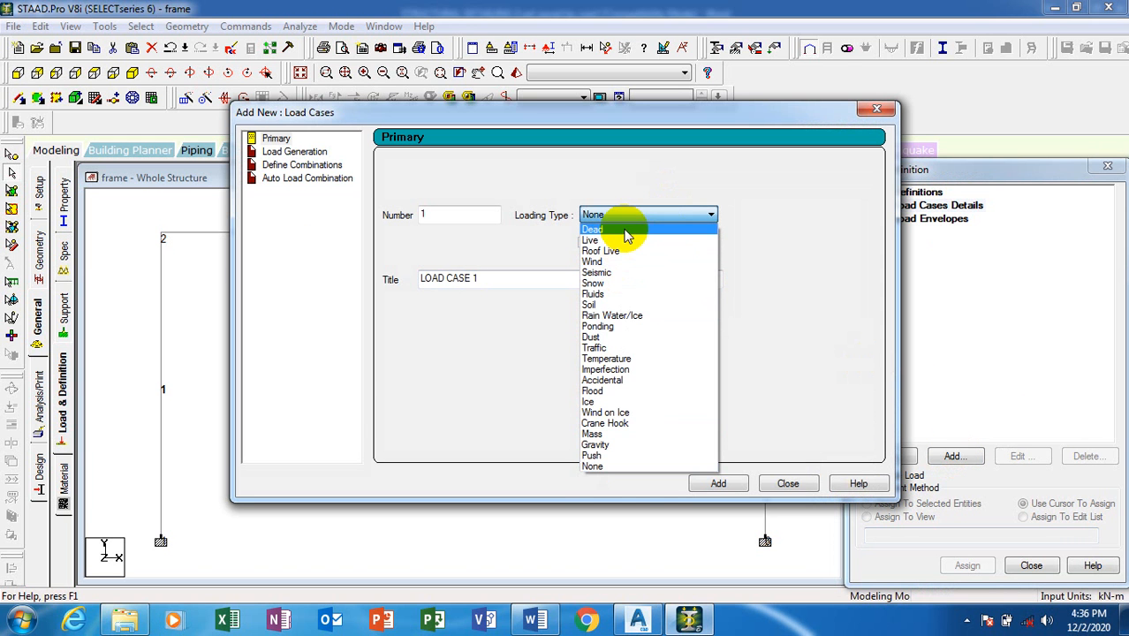
pyautogui.click(624, 232)
pyautogui.moveTo(477, 281); pyautogui.dragTo(309, 281)
pyautogui.write('dea')
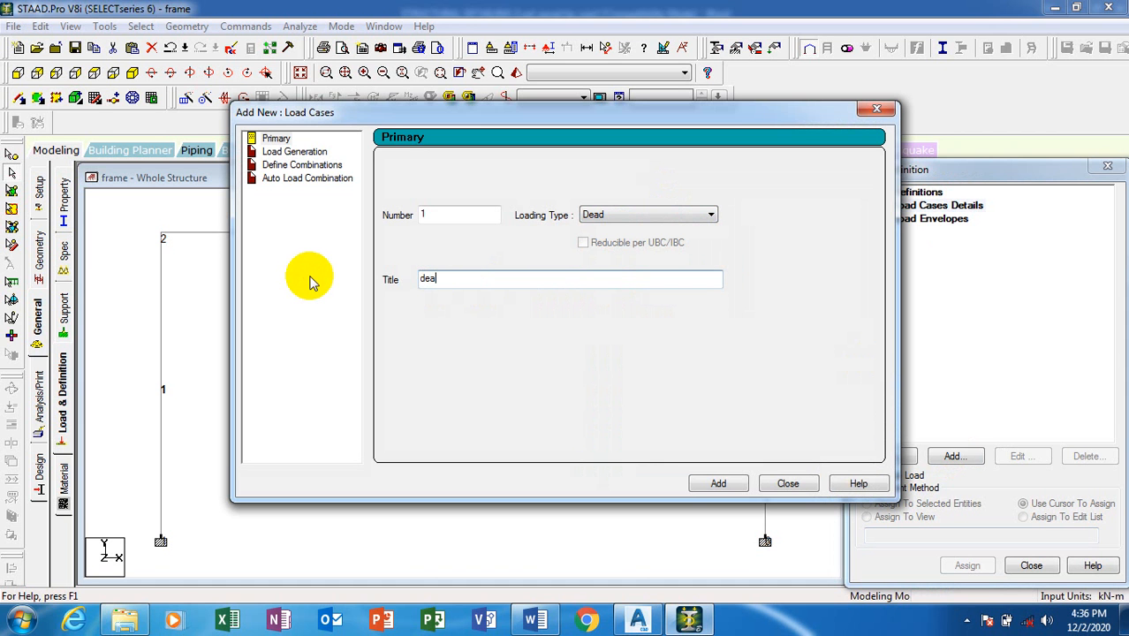
pyautogui.write('d')
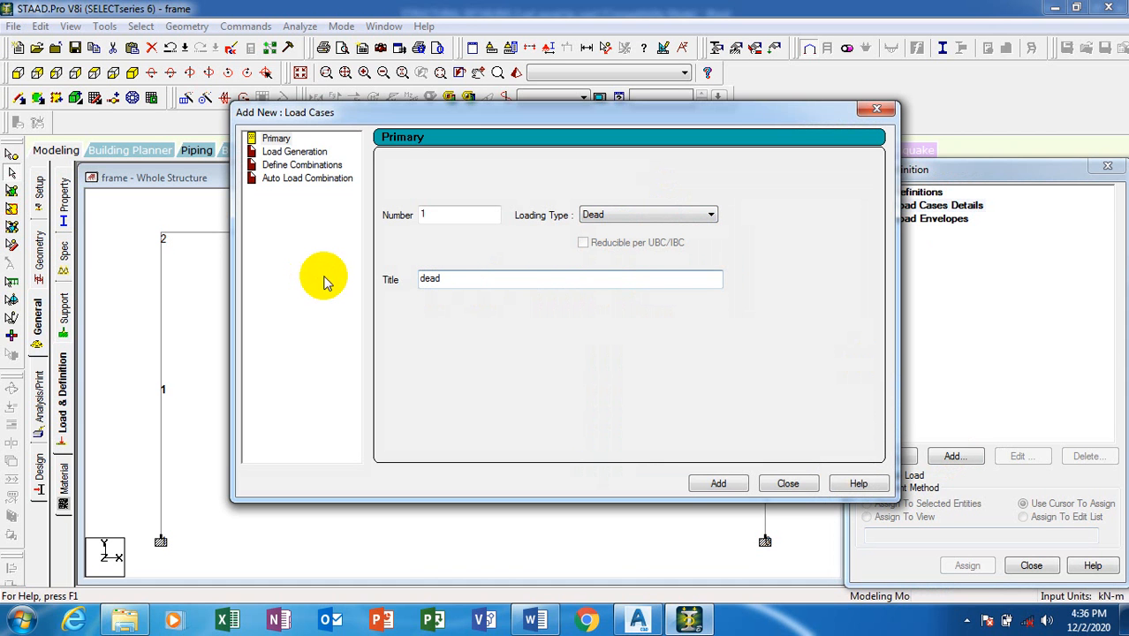
pyautogui.click(718, 488)
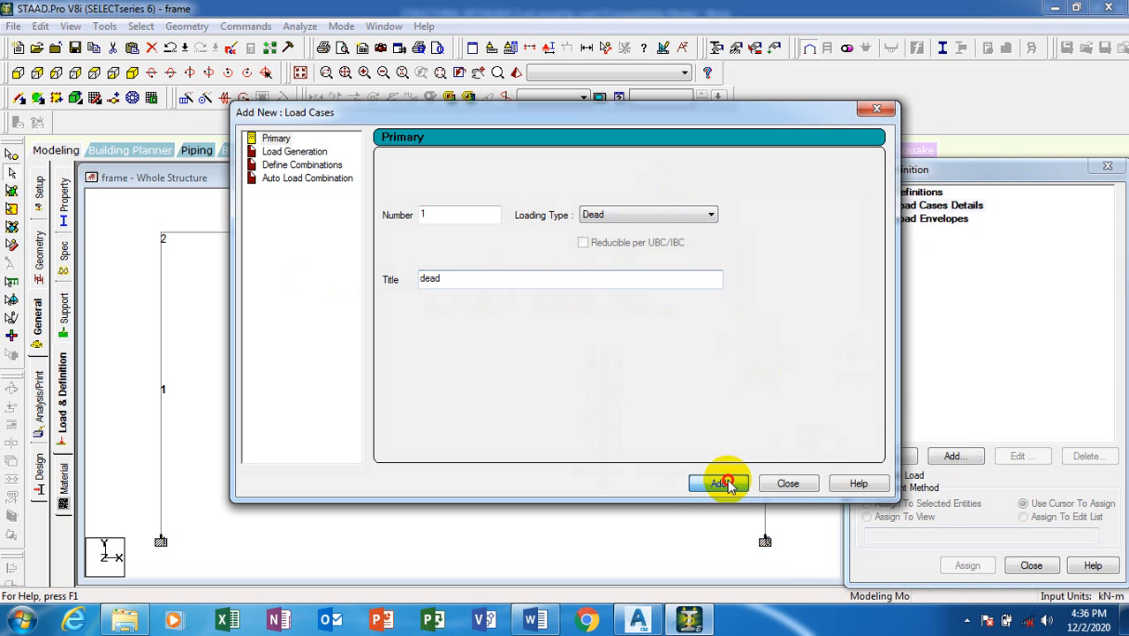
# Step: Add primary load case 2 with loading type Live and the title "live", and finish adding load cases
pyautogui.click(636, 215)
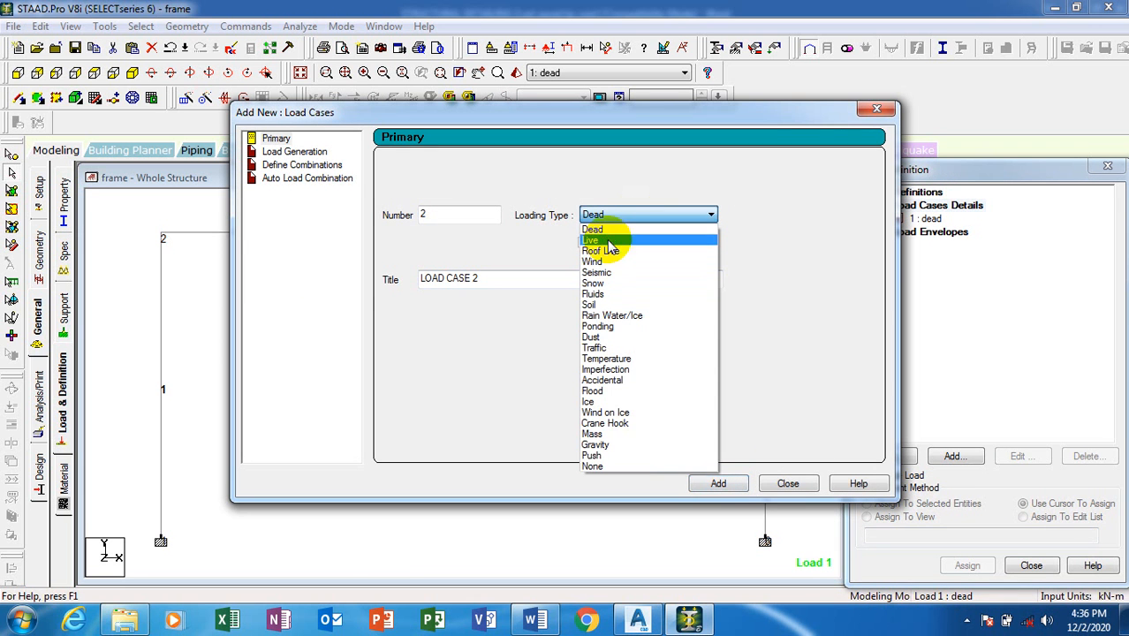
pyautogui.click(638, 244)
pyautogui.moveTo(486, 278); pyautogui.dragTo(378, 289)
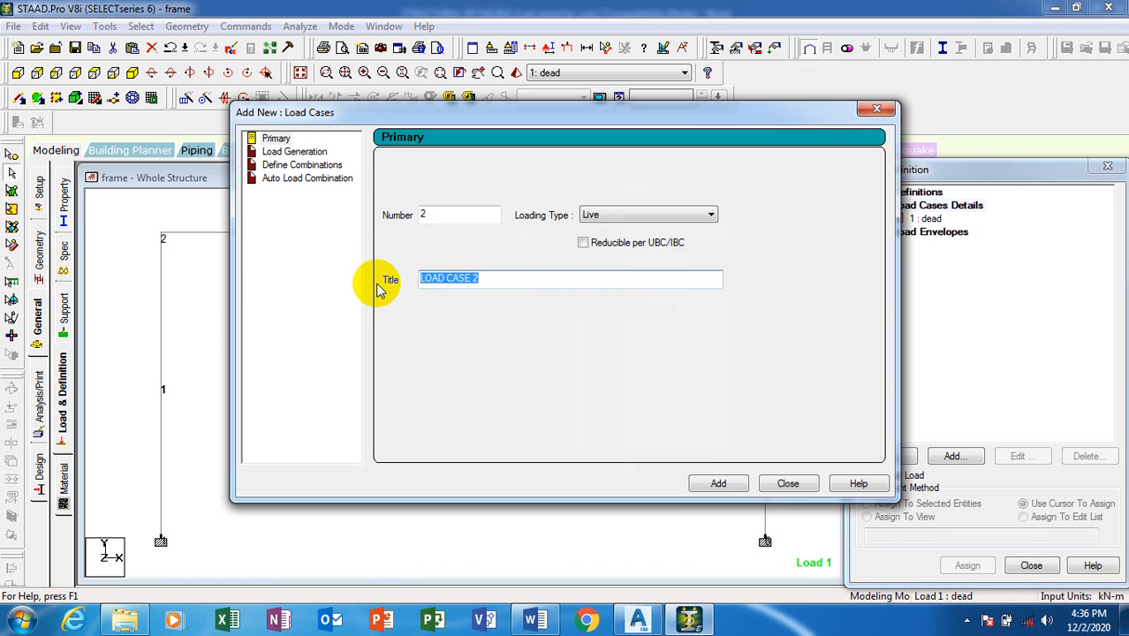
pyautogui.write('live')
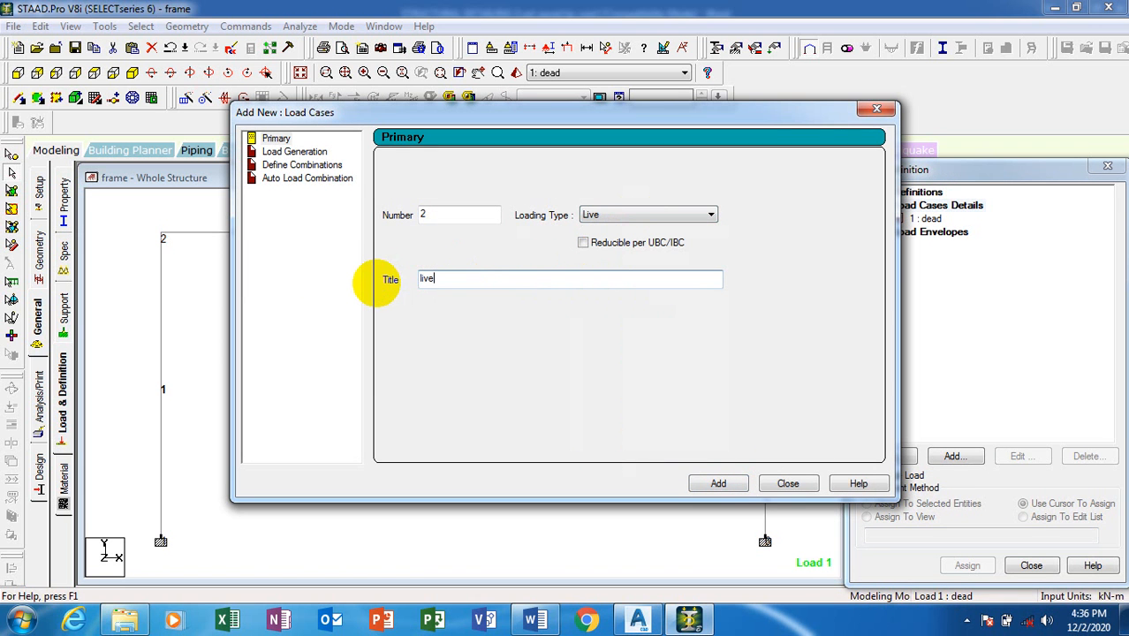
pyautogui.click(724, 490)
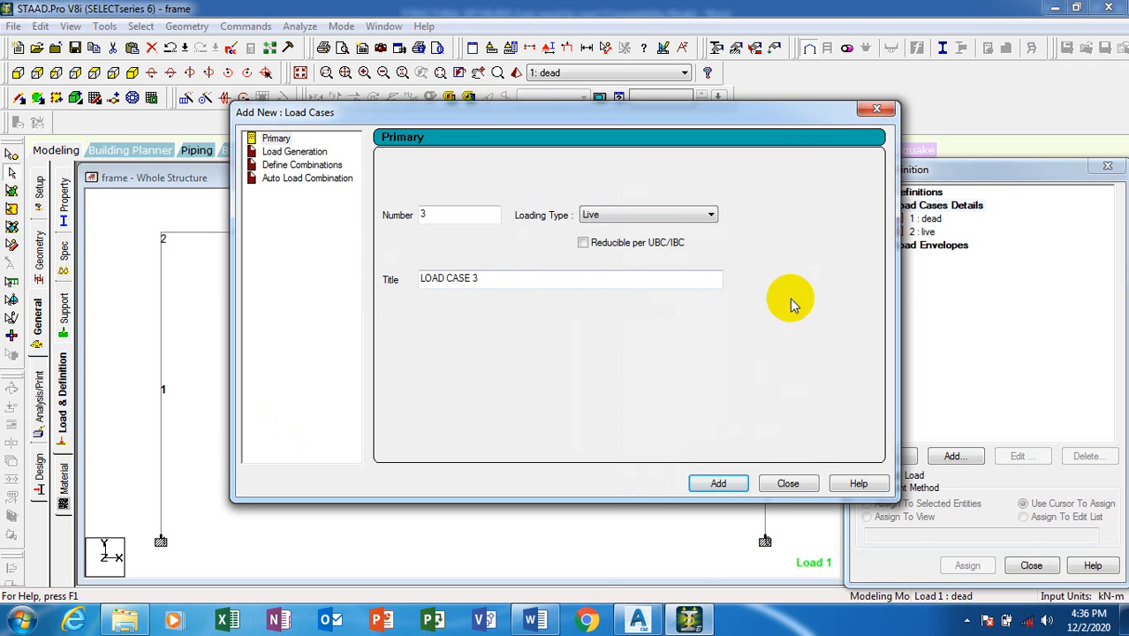
pyautogui.click(788, 483)
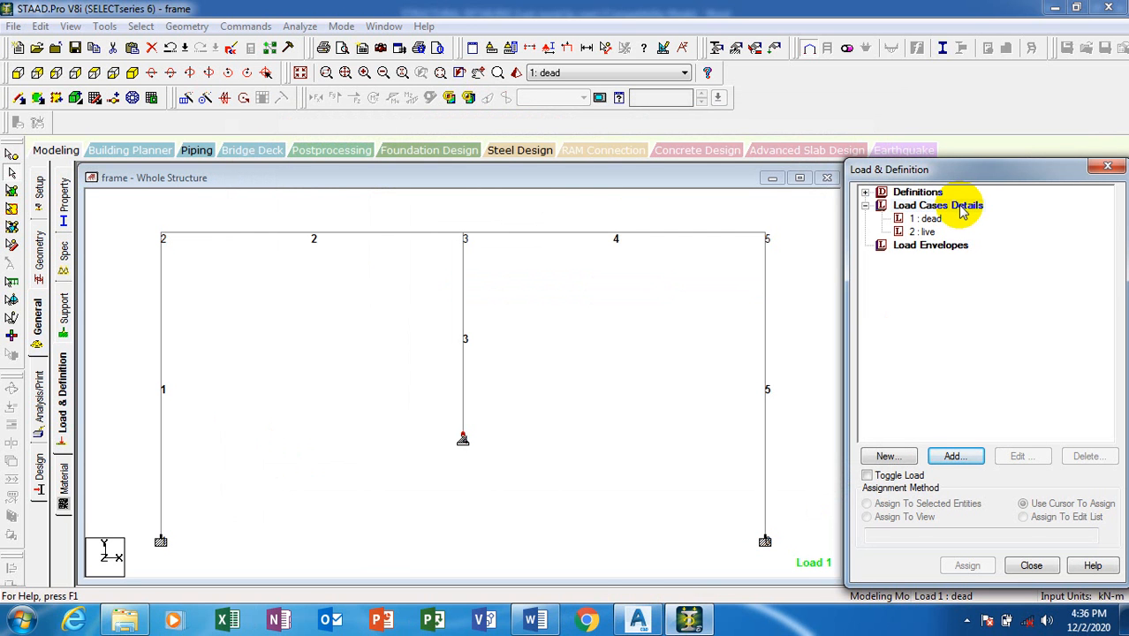
# Step: Add a selfweight load in the Y direction with factor -1 to the dead load case
pyautogui.click(927, 219)
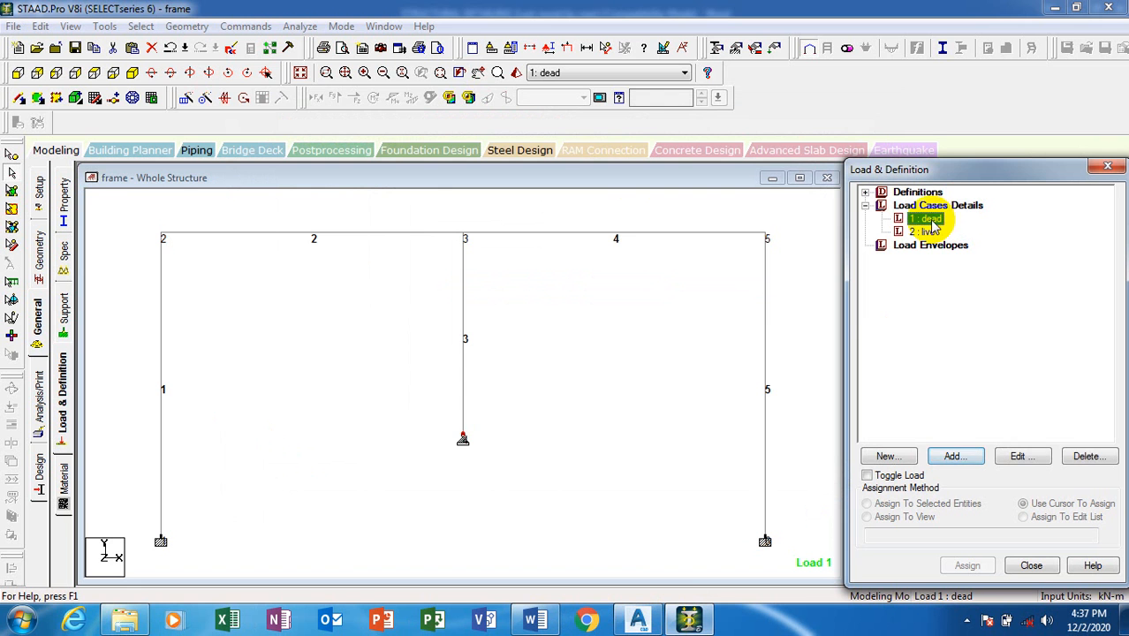
pyautogui.click(954, 454)
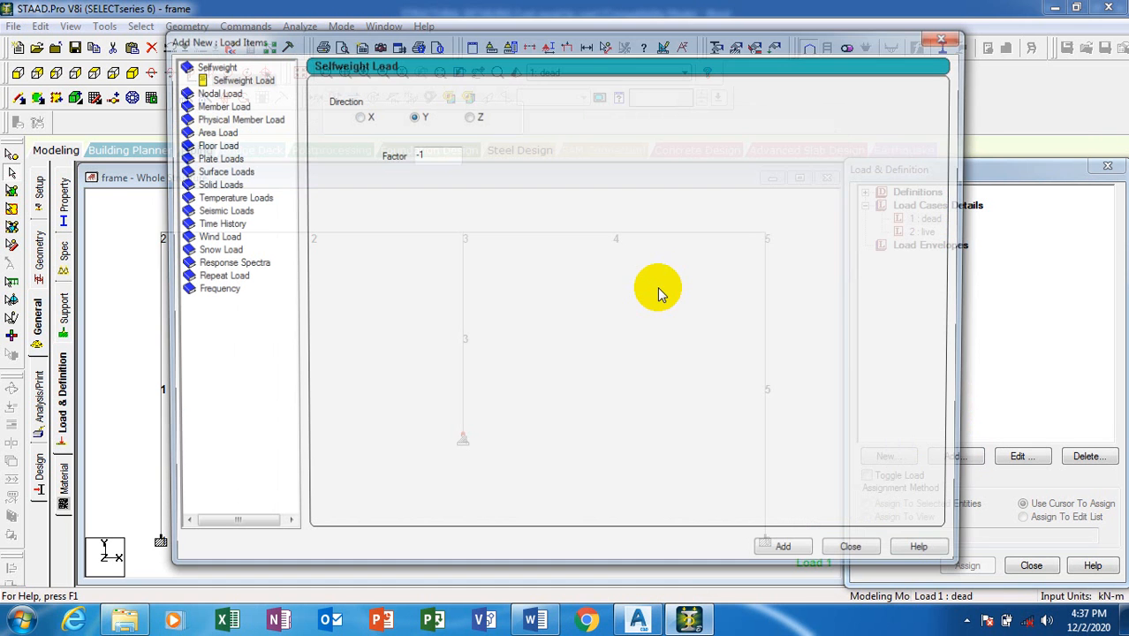
pyautogui.click(234, 79)
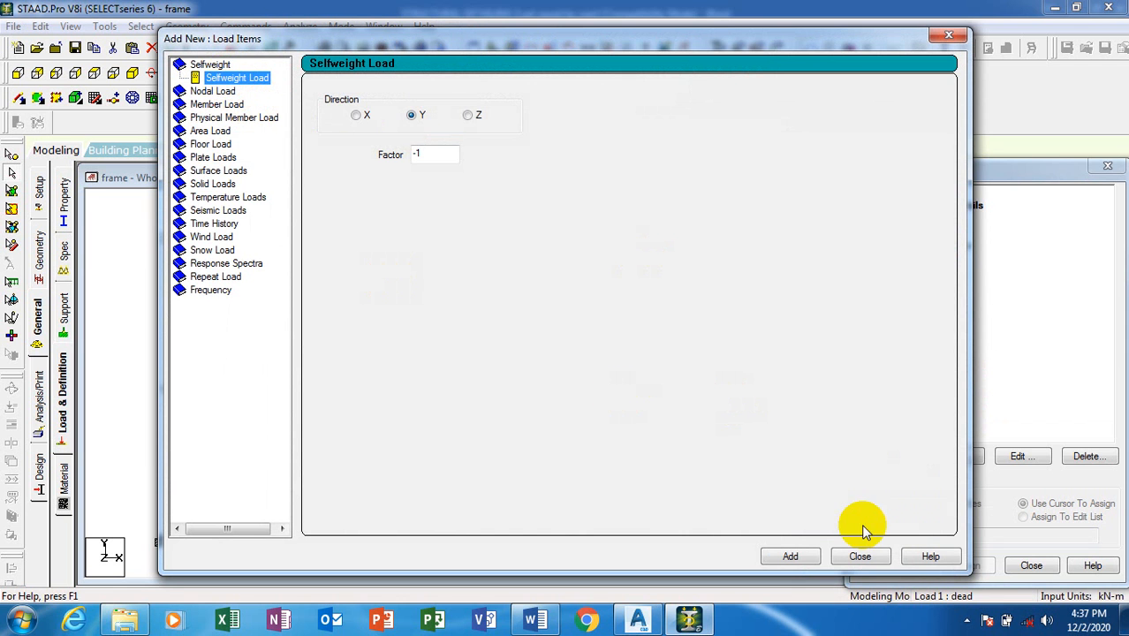
pyautogui.click(790, 560)
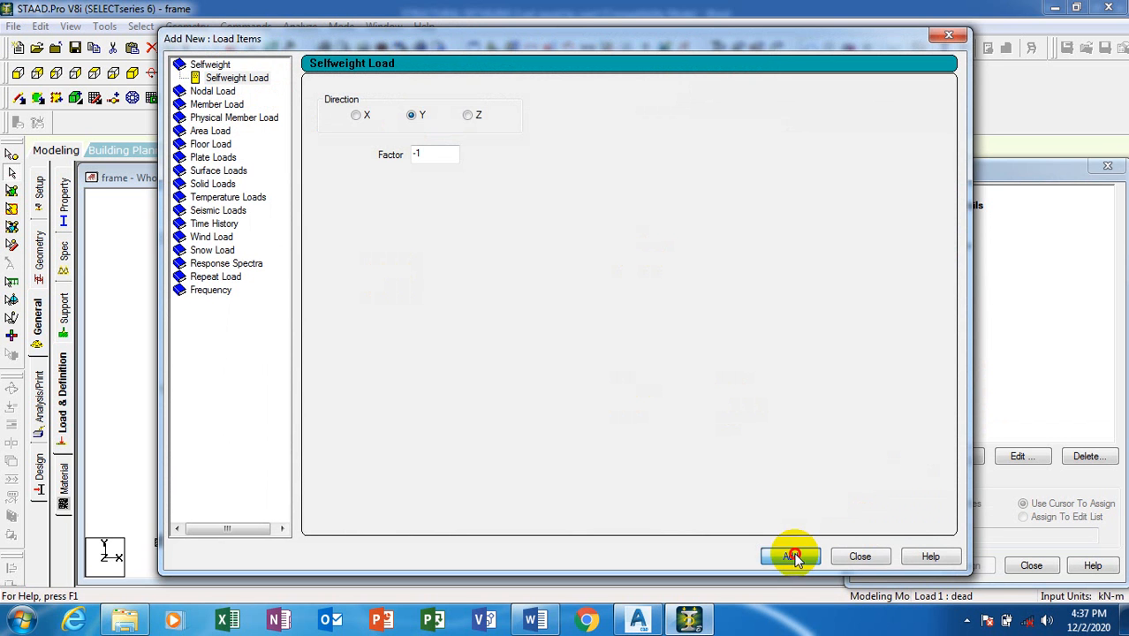
pyautogui.click(861, 558)
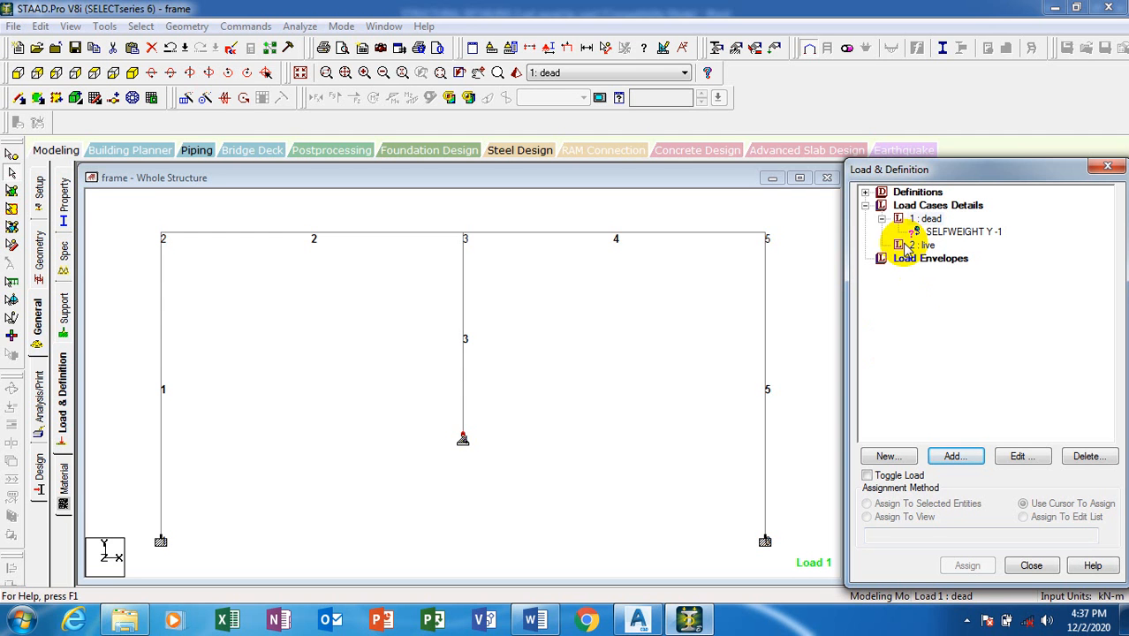
# Step: Assign the selfweight load to all members of the frame using the Assign To View method
pyautogui.click(963, 232)
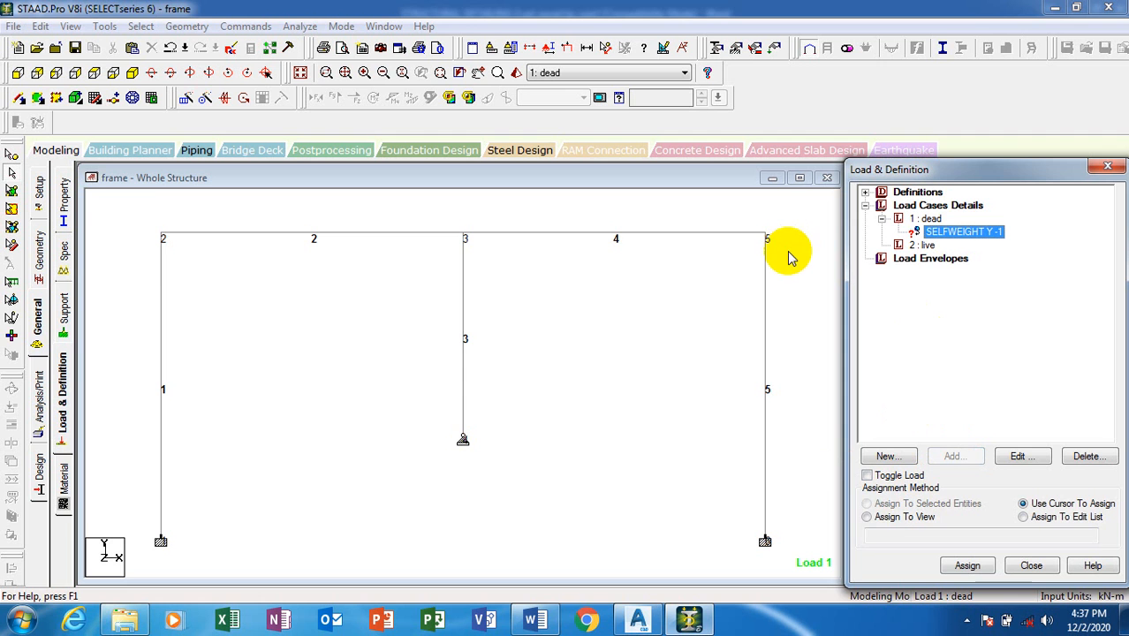
pyautogui.click(869, 518)
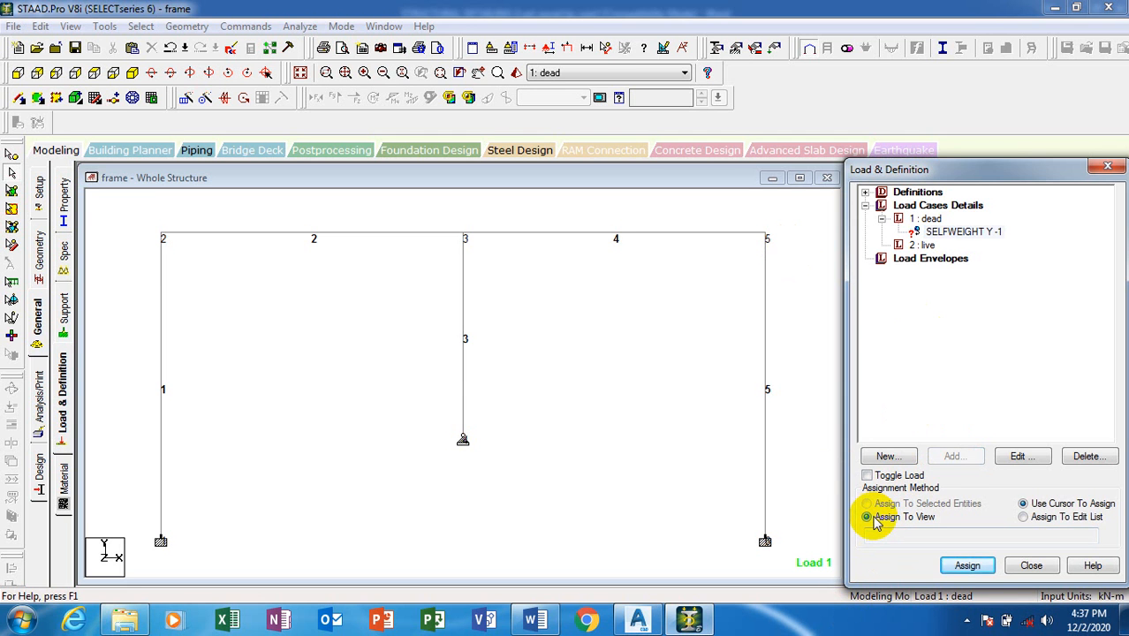
pyautogui.click(955, 233)
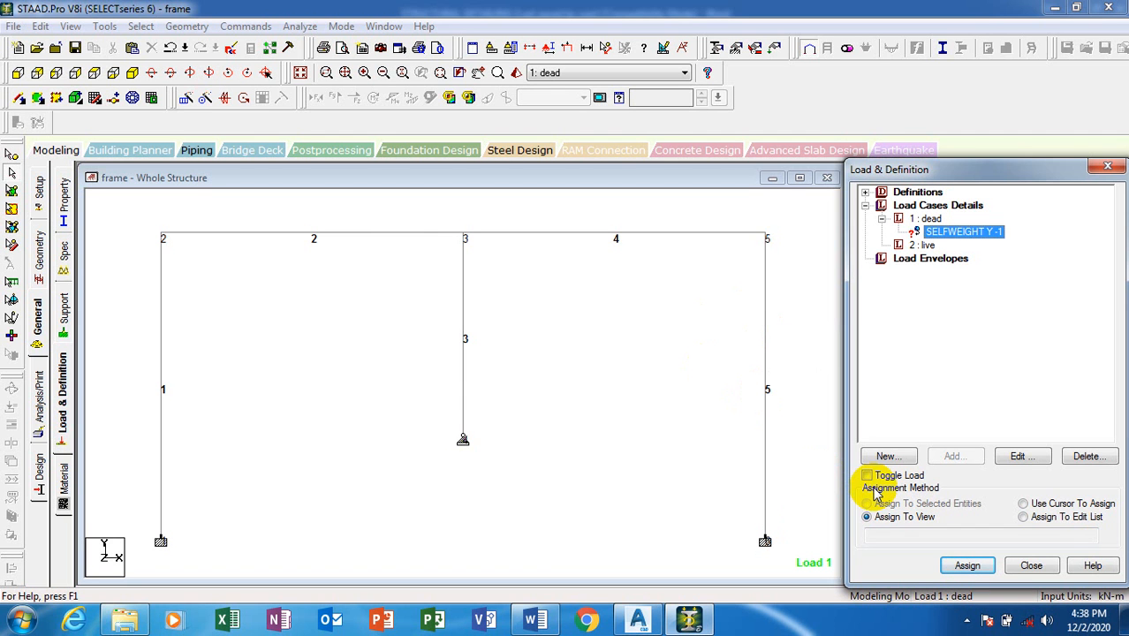
pyautogui.click(966, 568)
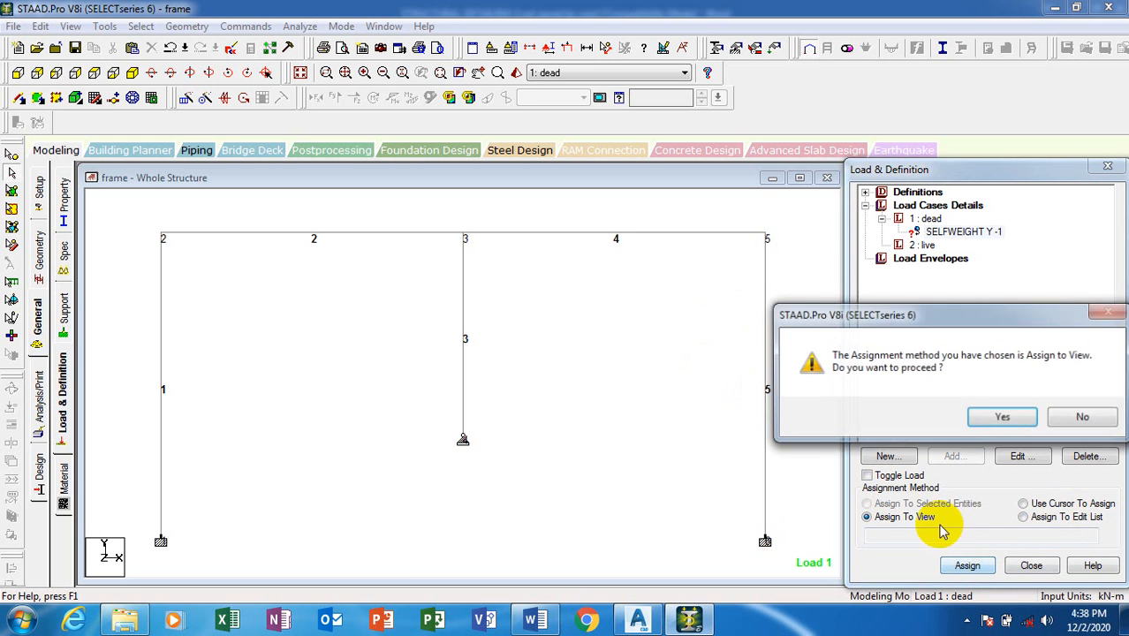
pyautogui.click(1004, 419)
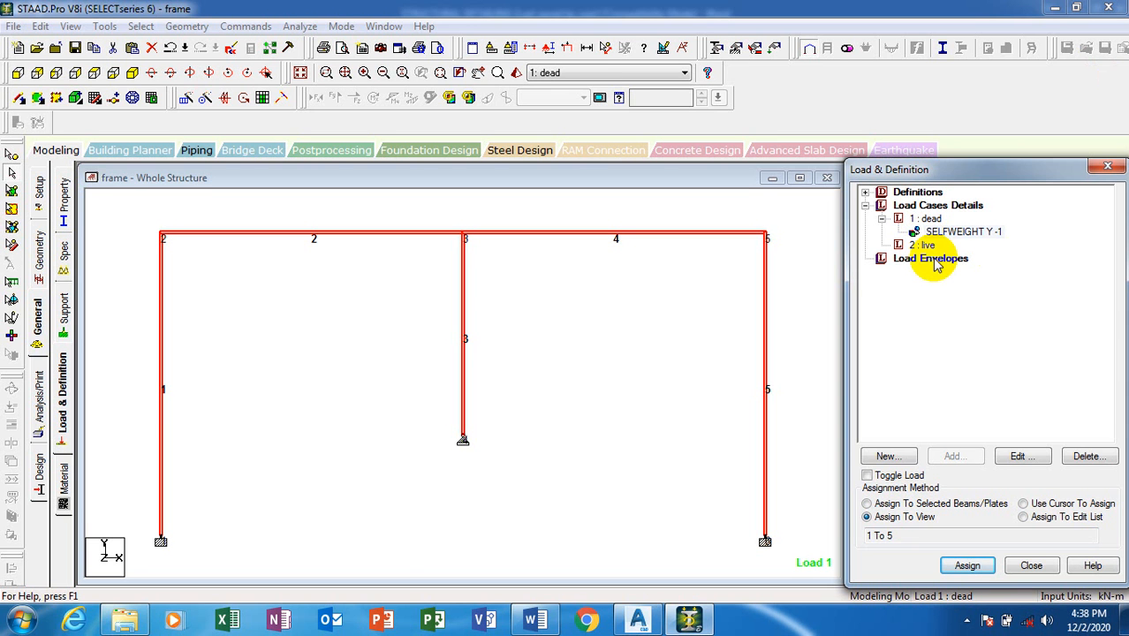
# Step: Start adding a concentrated force as a member load in the live load case
pyautogui.click(923, 247)
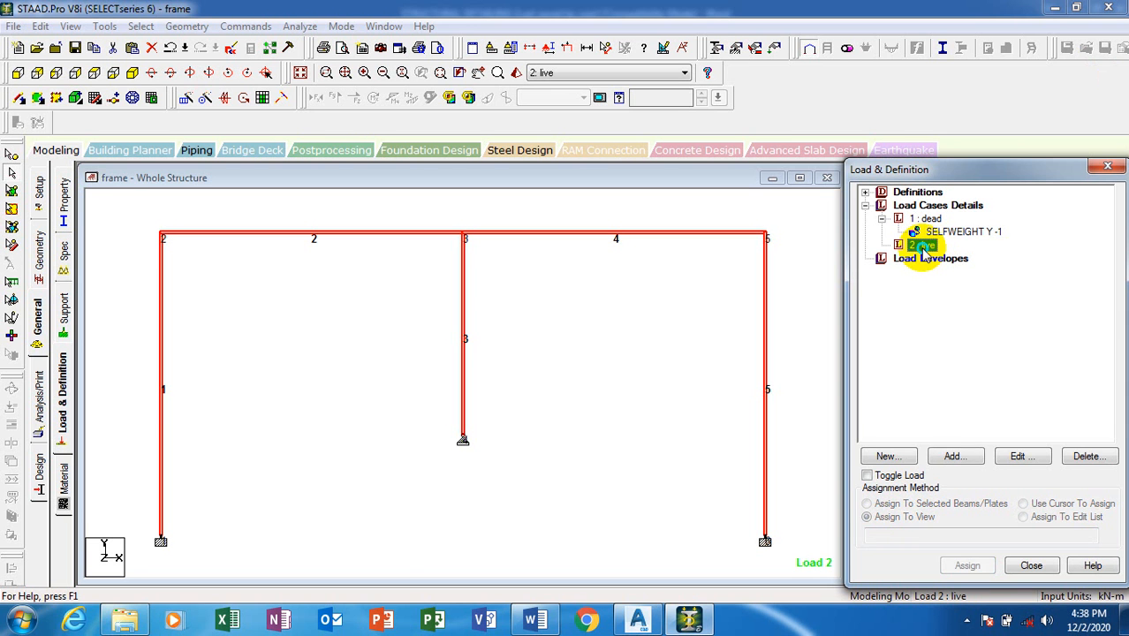
pyautogui.click(940, 455)
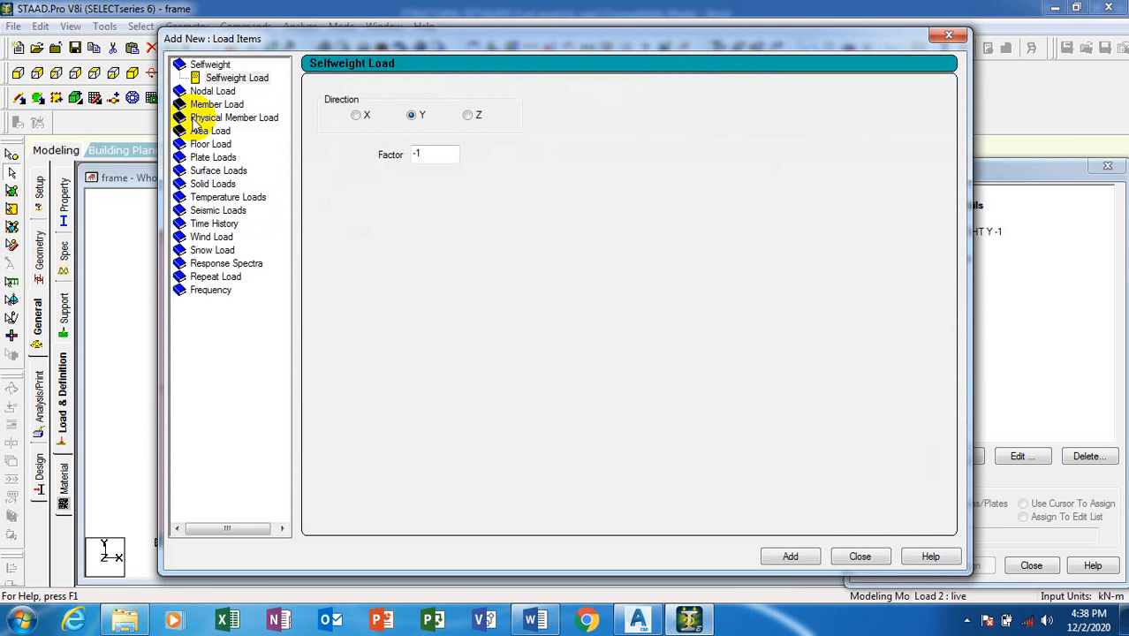
pyautogui.click(203, 106)
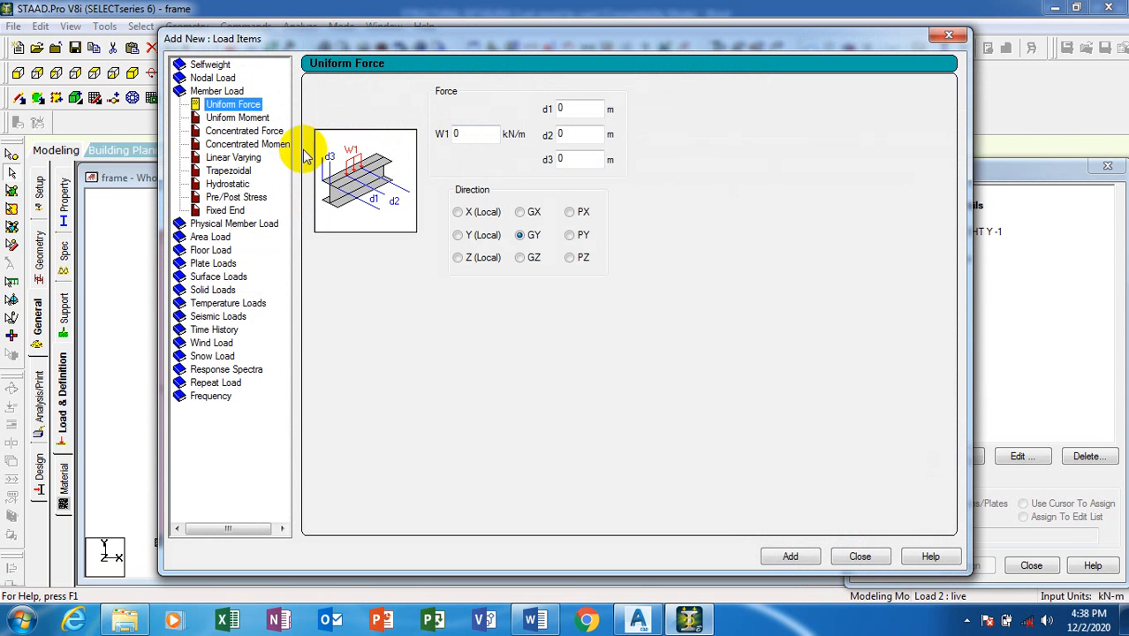
pyautogui.click(237, 132)
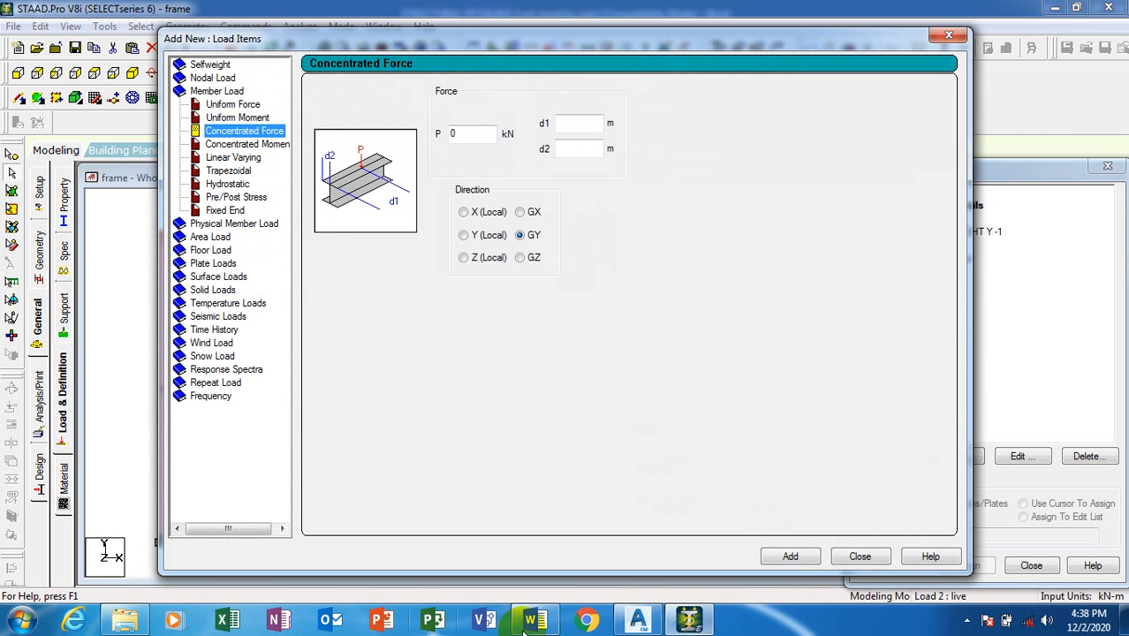
# Step: Check the point load in the AutoCAD sketch, and in STAAD.Pro add a concentrated force of -15 kN with d1 3 m in direction GY
pyautogui.click(638, 623)
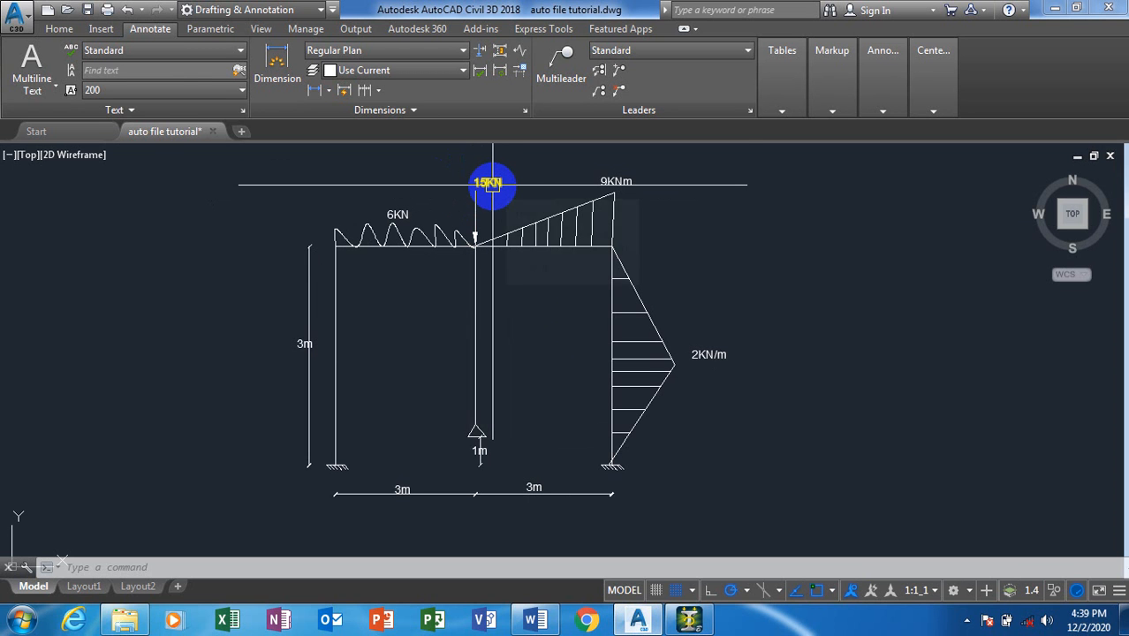
pyautogui.moveTo(492, 184)
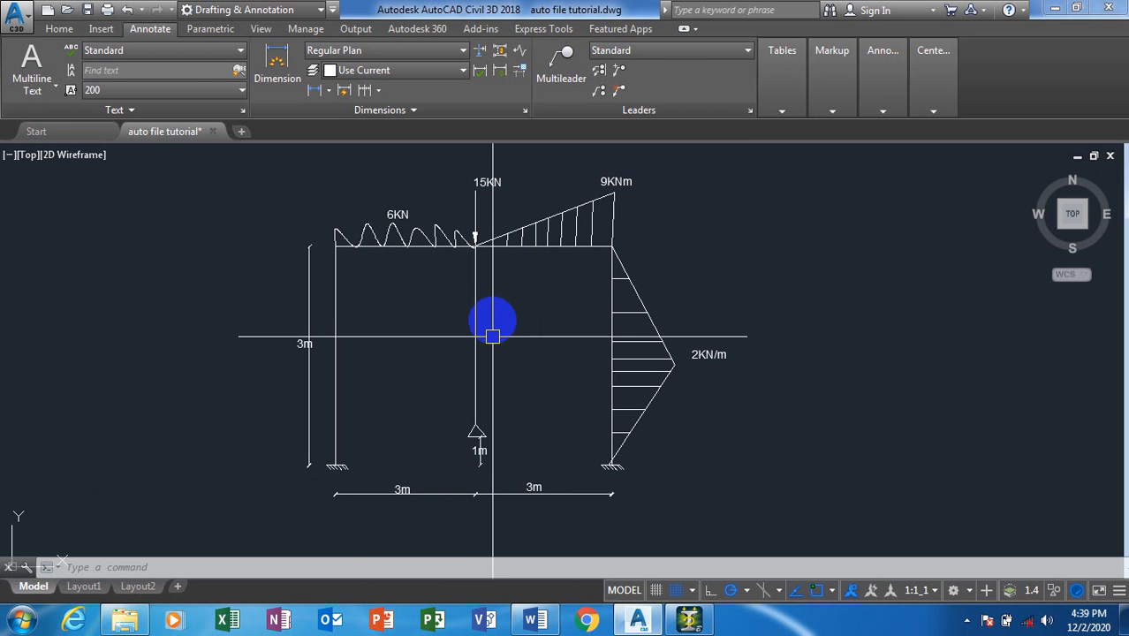
pyautogui.click(690, 618)
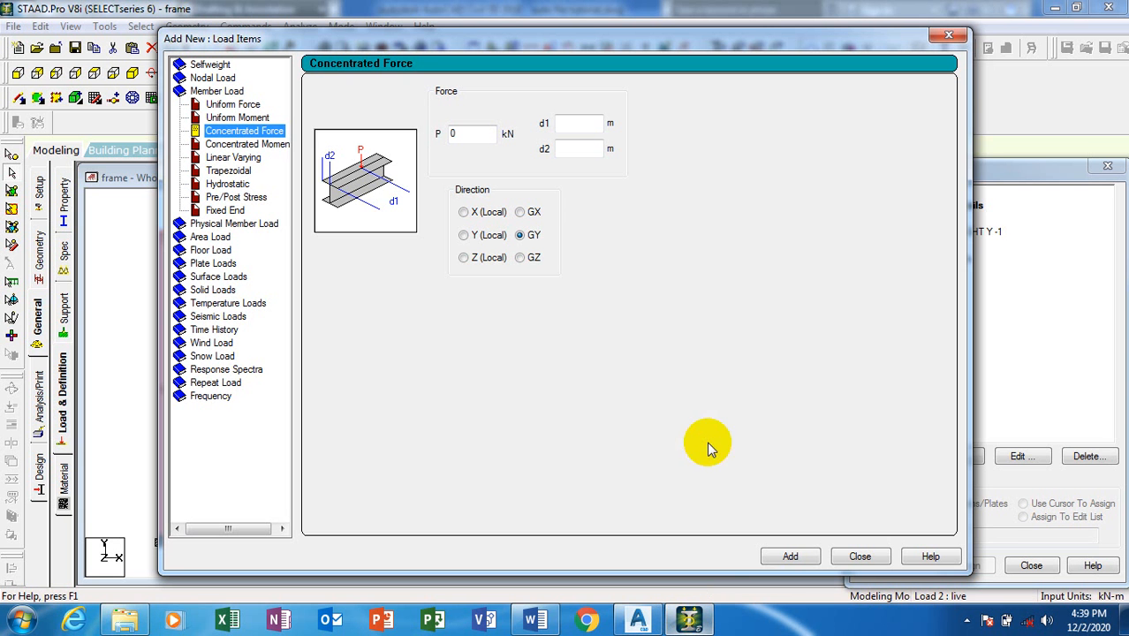
pyautogui.click(588, 125)
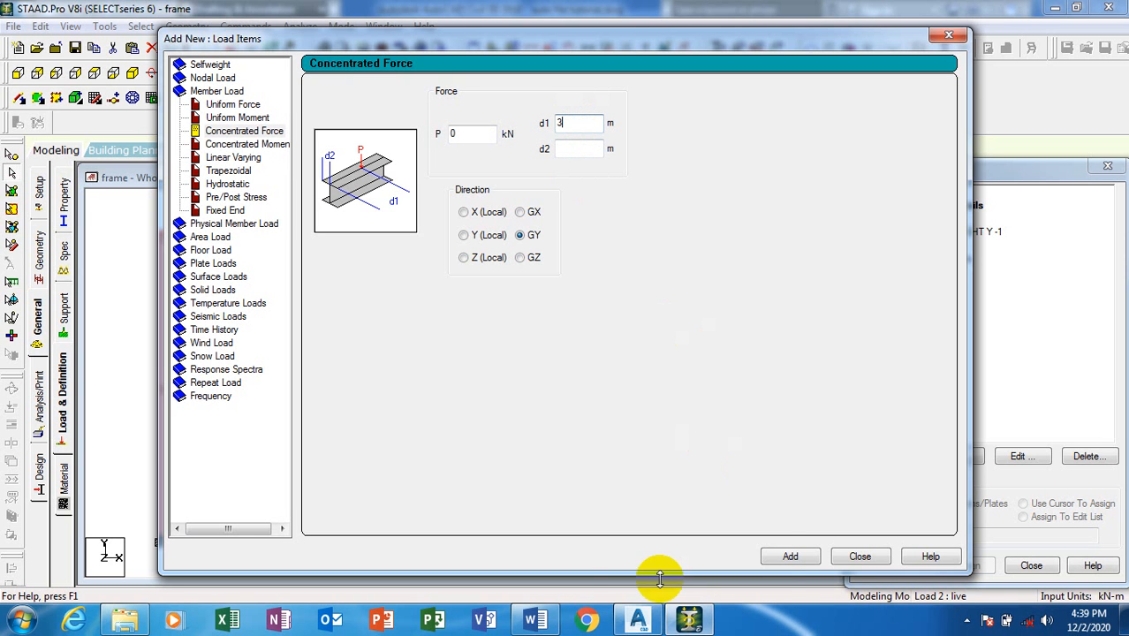
pyautogui.moveTo(683, 621)
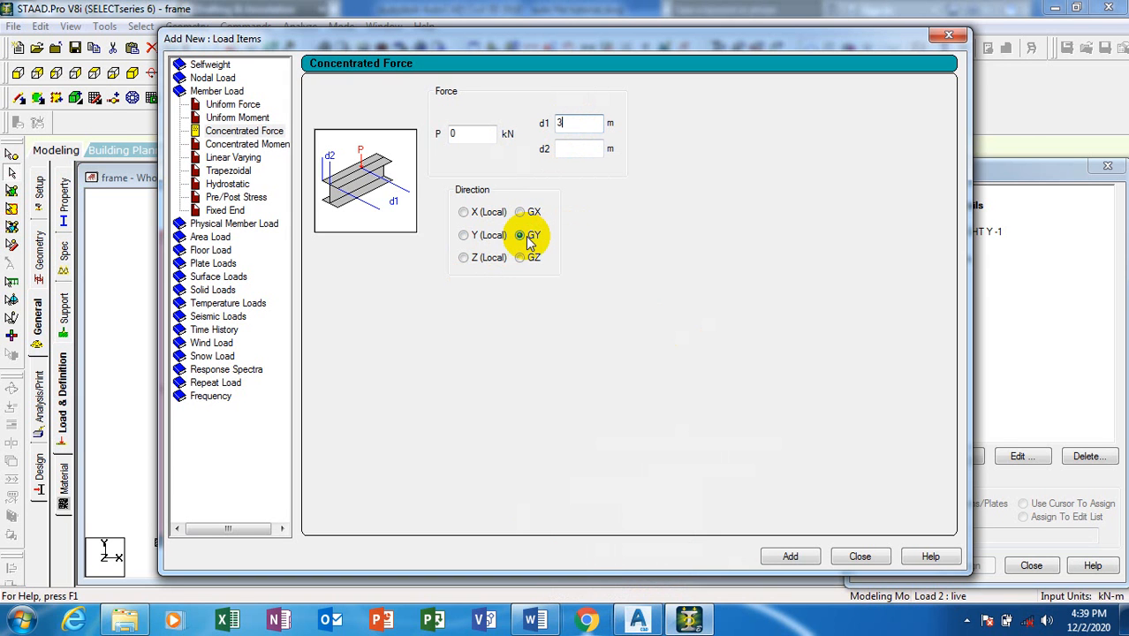
pyautogui.doubleClick(455, 134)
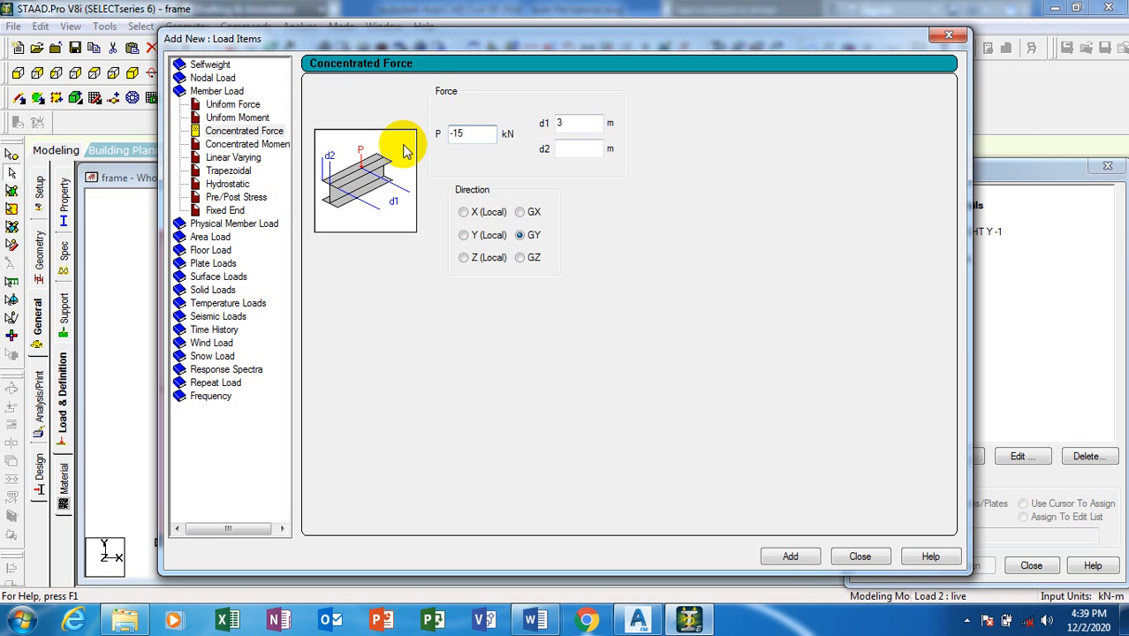
pyautogui.click(793, 557)
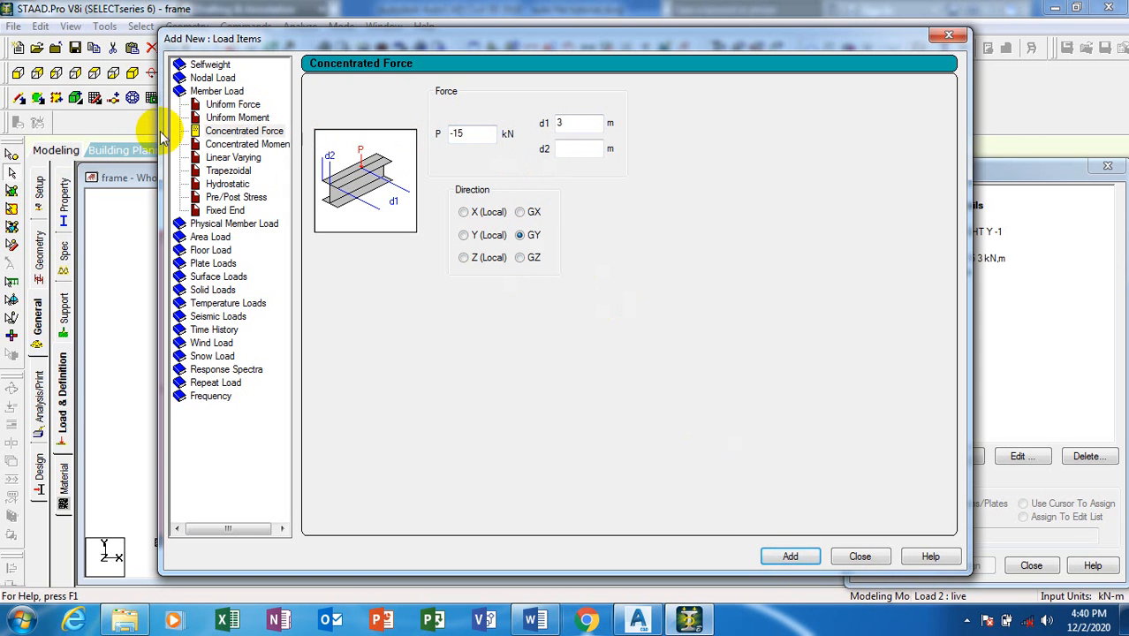
# Step: Start a linear varying member load with the triangular W3 option and switch to AutoCAD to check the load in the sketch
pyautogui.click(217, 157)
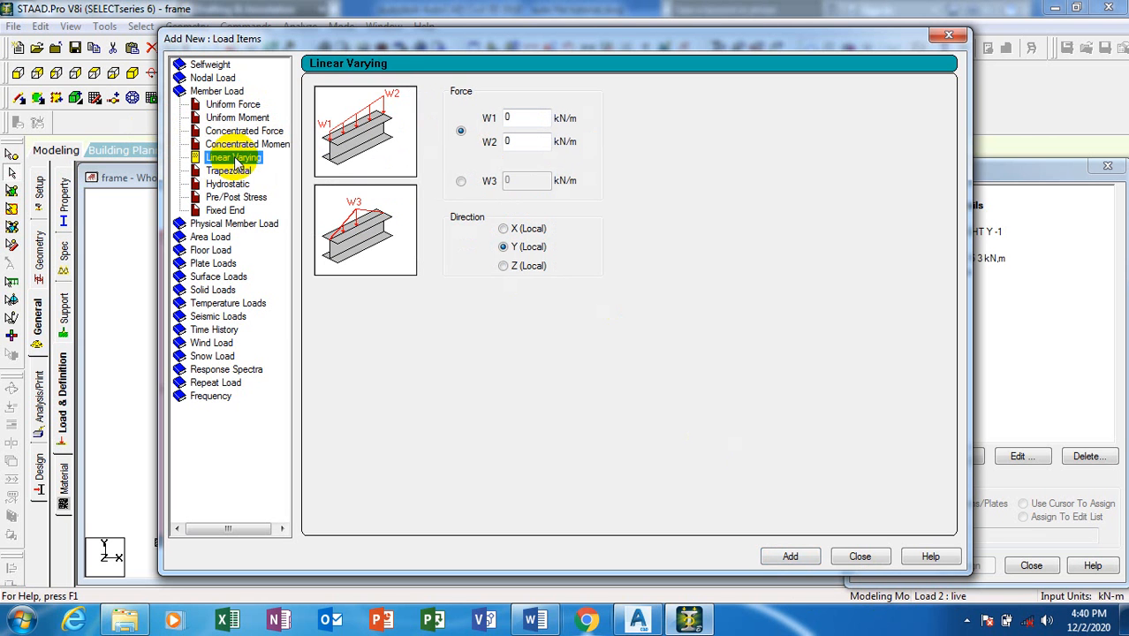
pyautogui.click(459, 183)
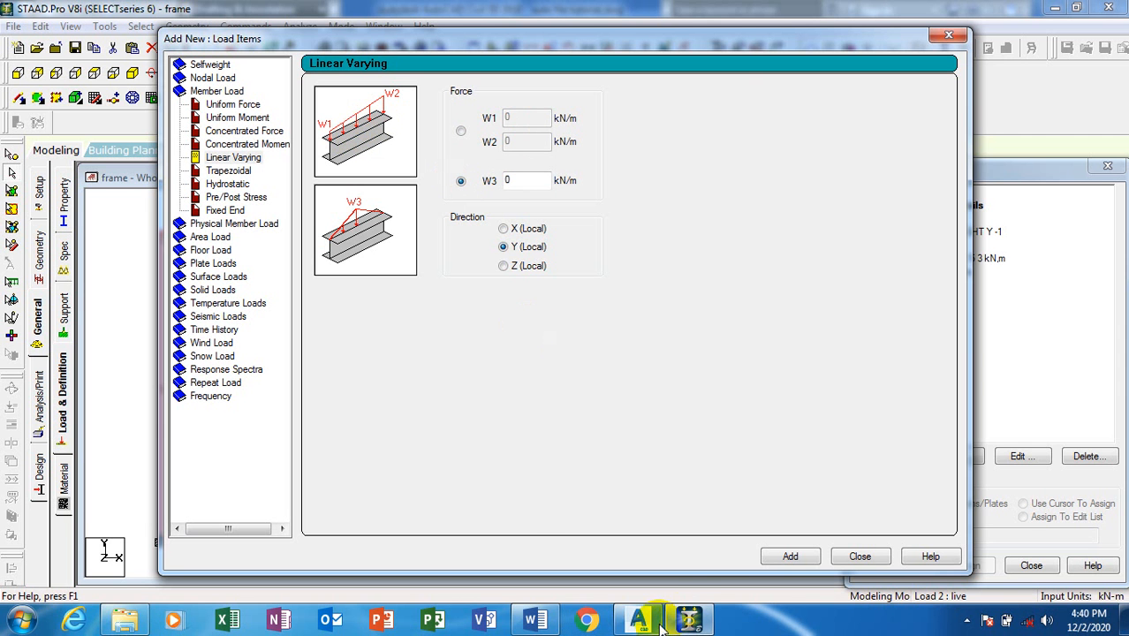
pyautogui.moveTo(632, 624)
pyautogui.click(667, 535)
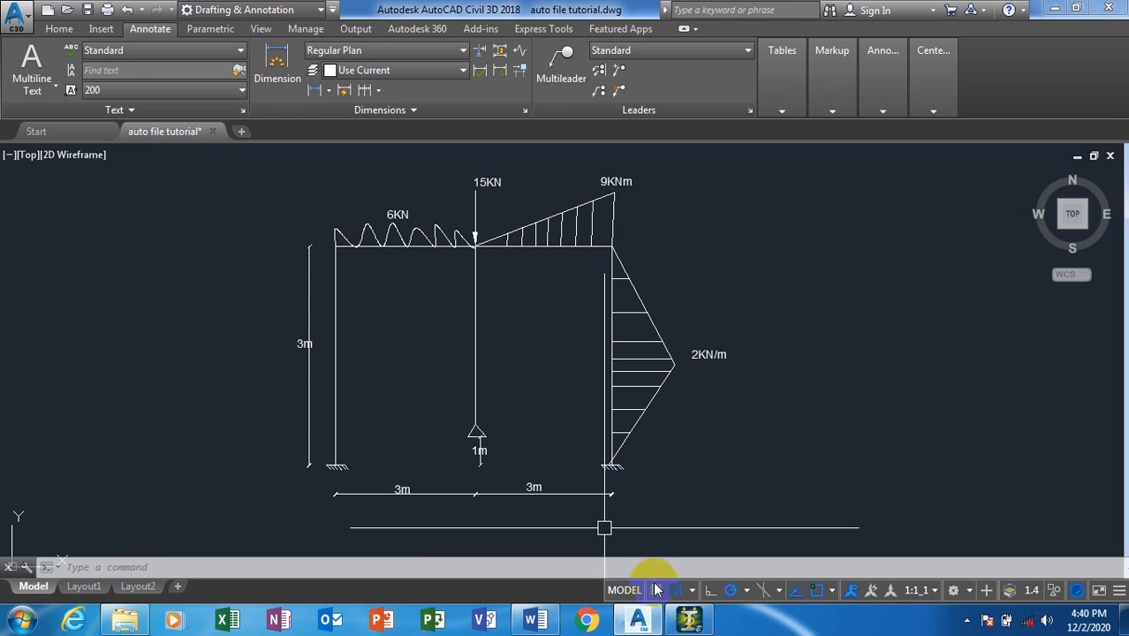
# Step: Switch to STAAD.Pro and let Auto Save save the modified frame structure
pyautogui.click(648, 622)
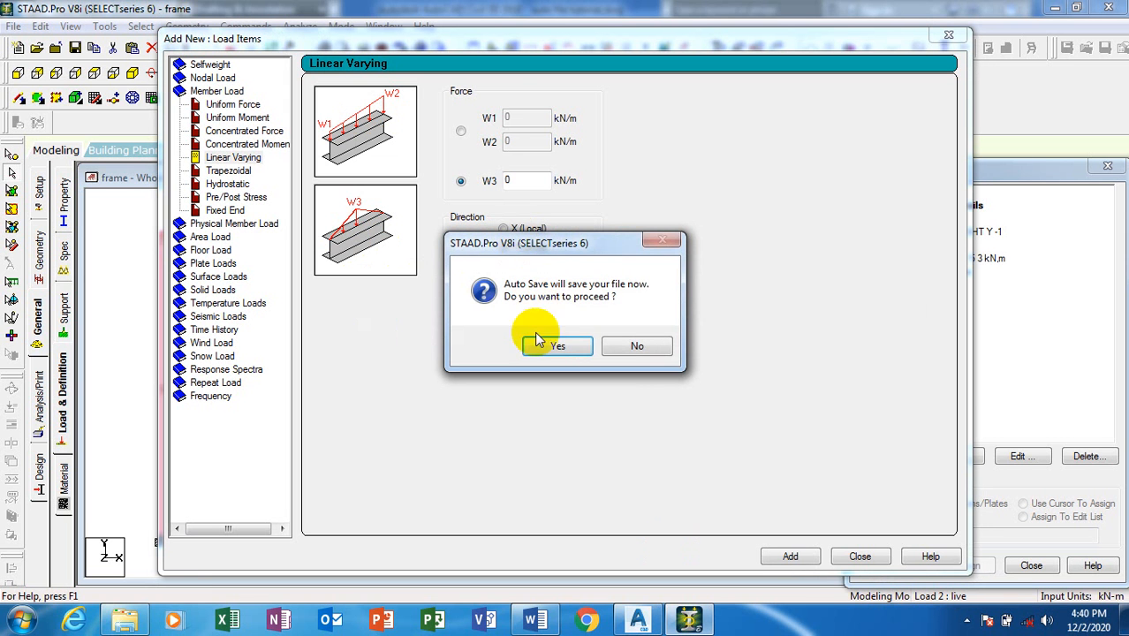
pyautogui.click(547, 345)
pyautogui.click(466, 329)
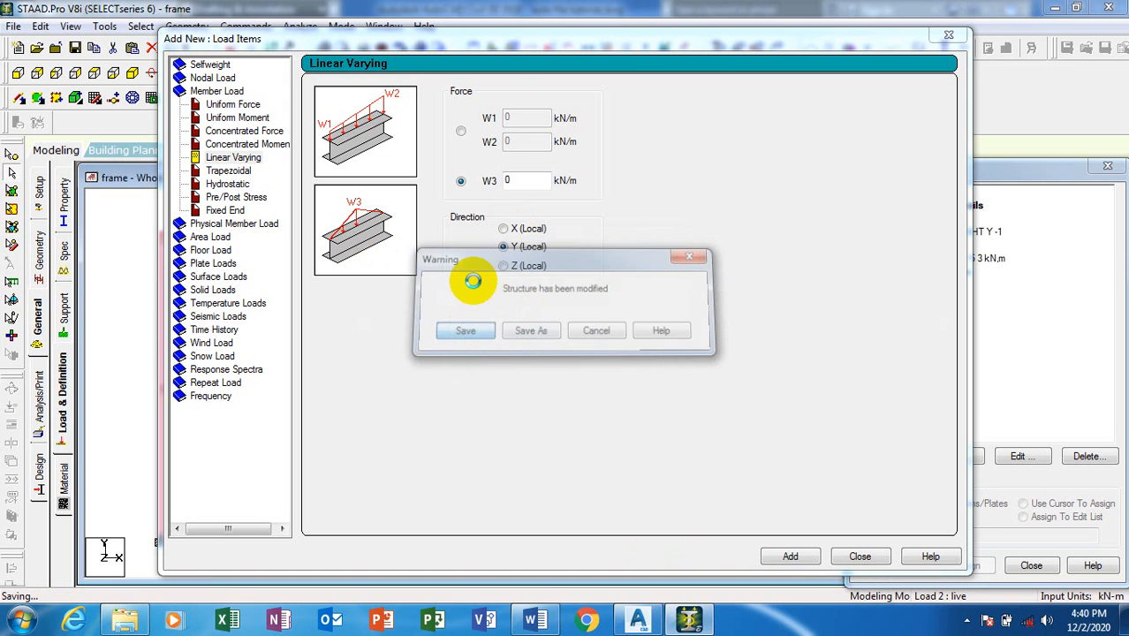
# Step: Add a linear varying member load with W3 of -2 kN/m in the local X direction to the live load case
pyautogui.click(504, 228)
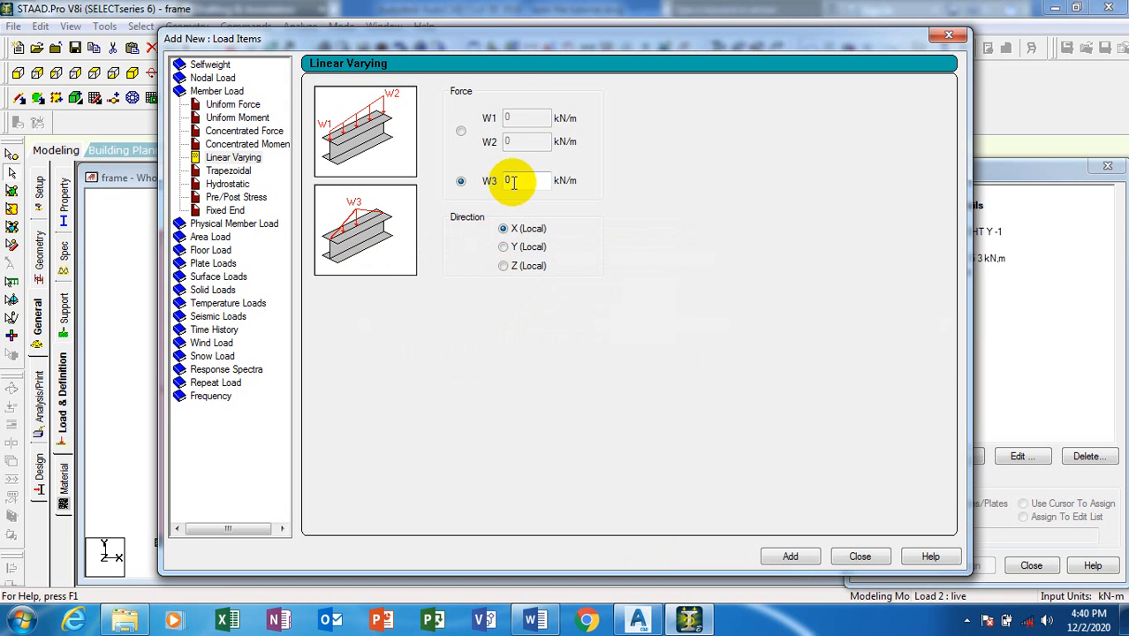
pyautogui.doubleClick(519, 180)
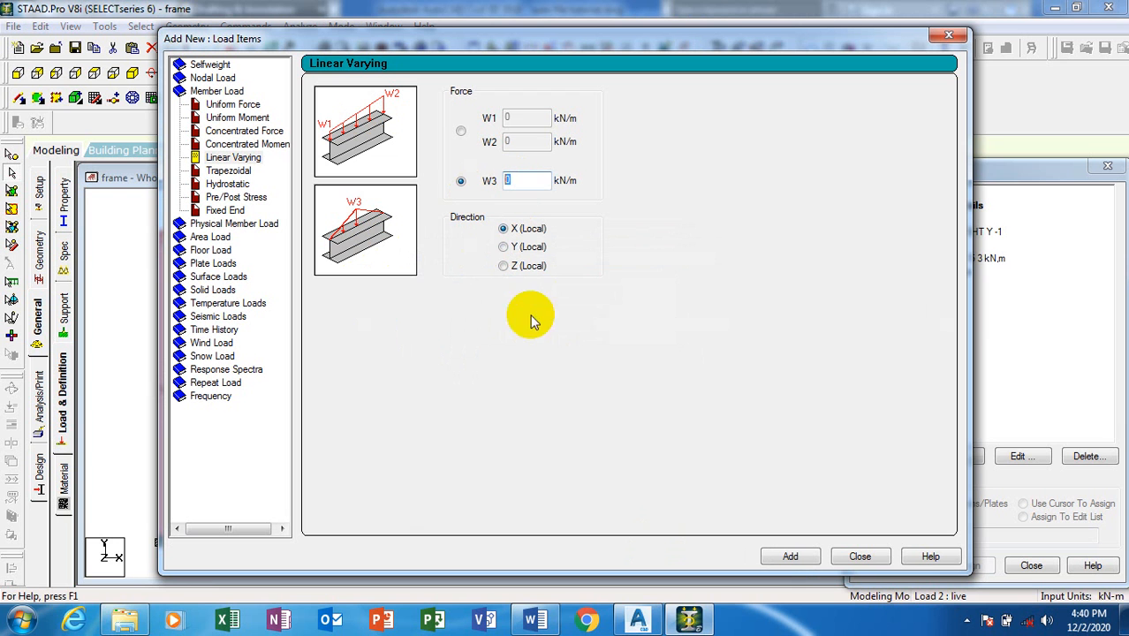
pyautogui.click(652, 621)
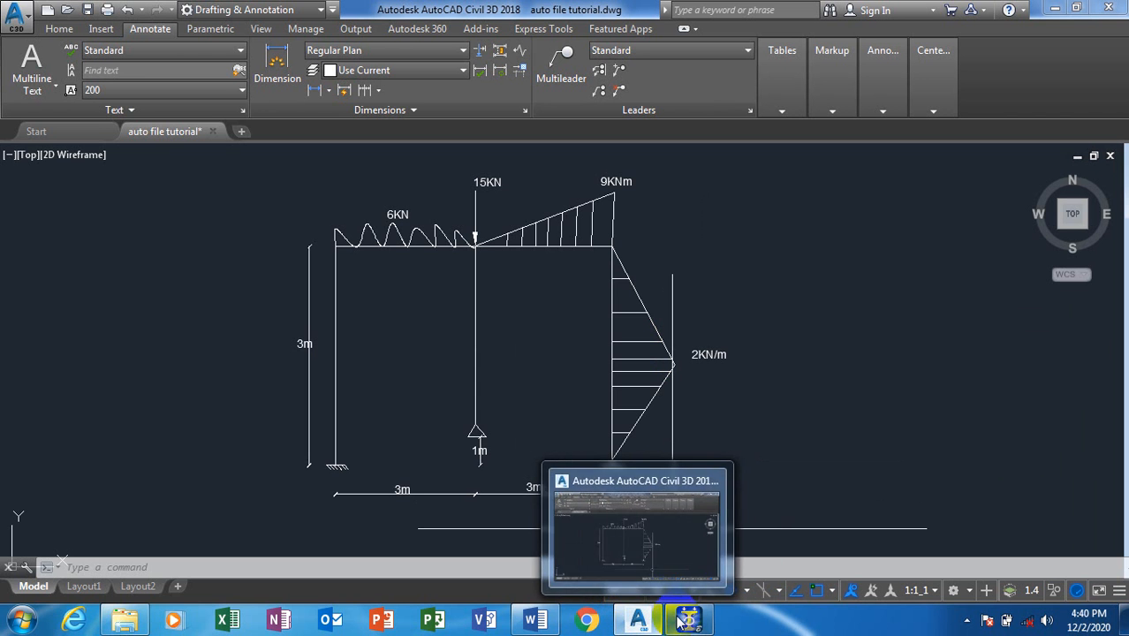
pyautogui.moveTo(685, 622)
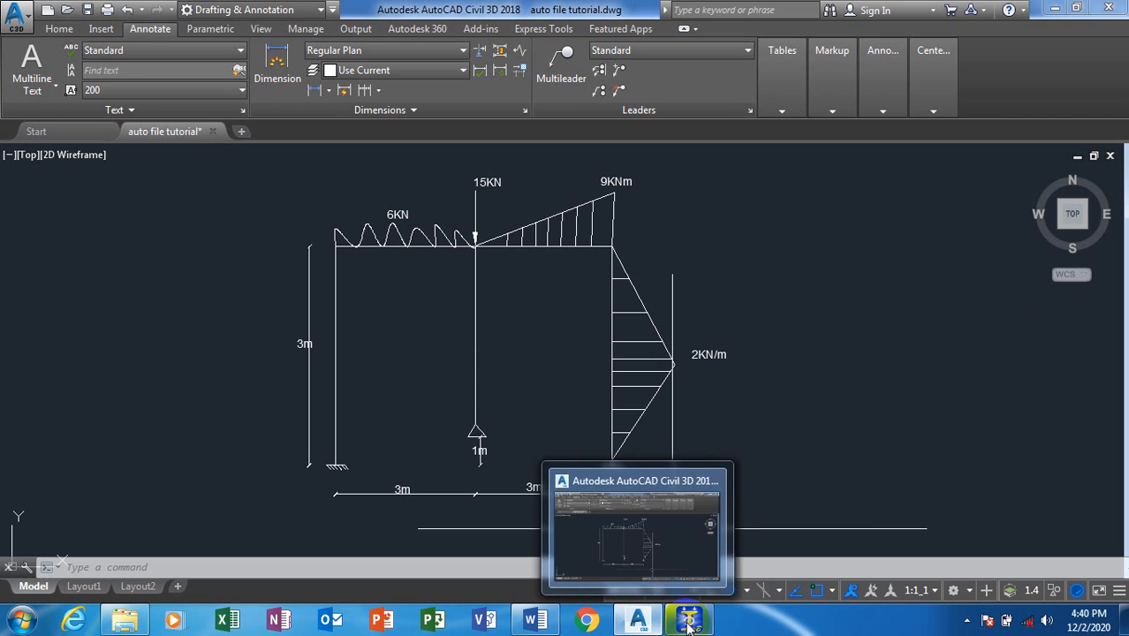
pyautogui.click(688, 622)
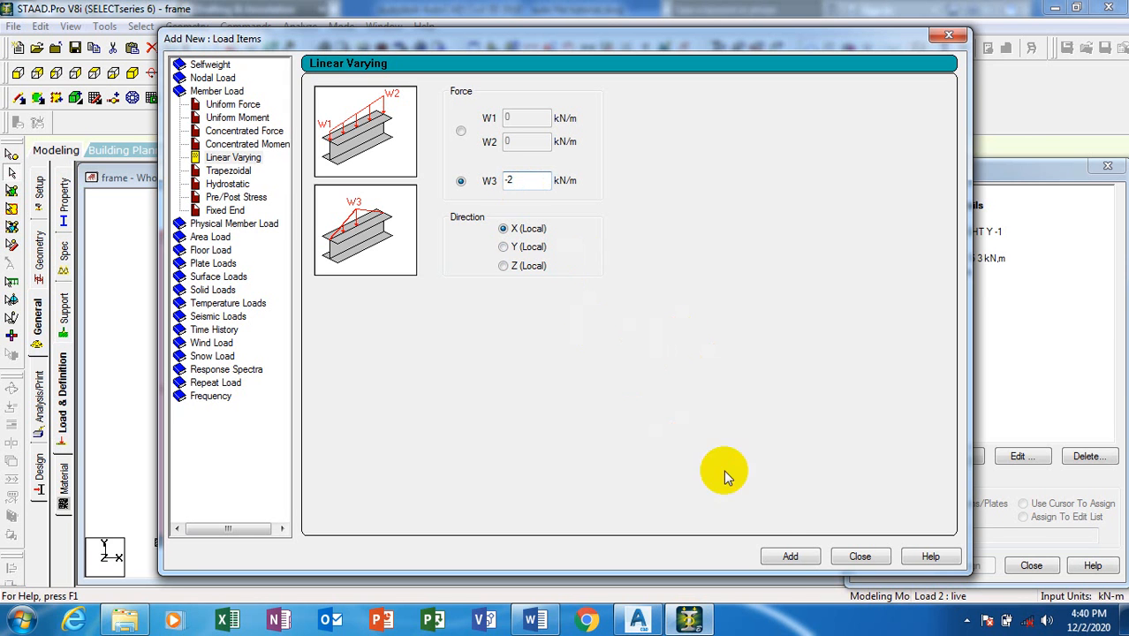
pyautogui.click(791, 557)
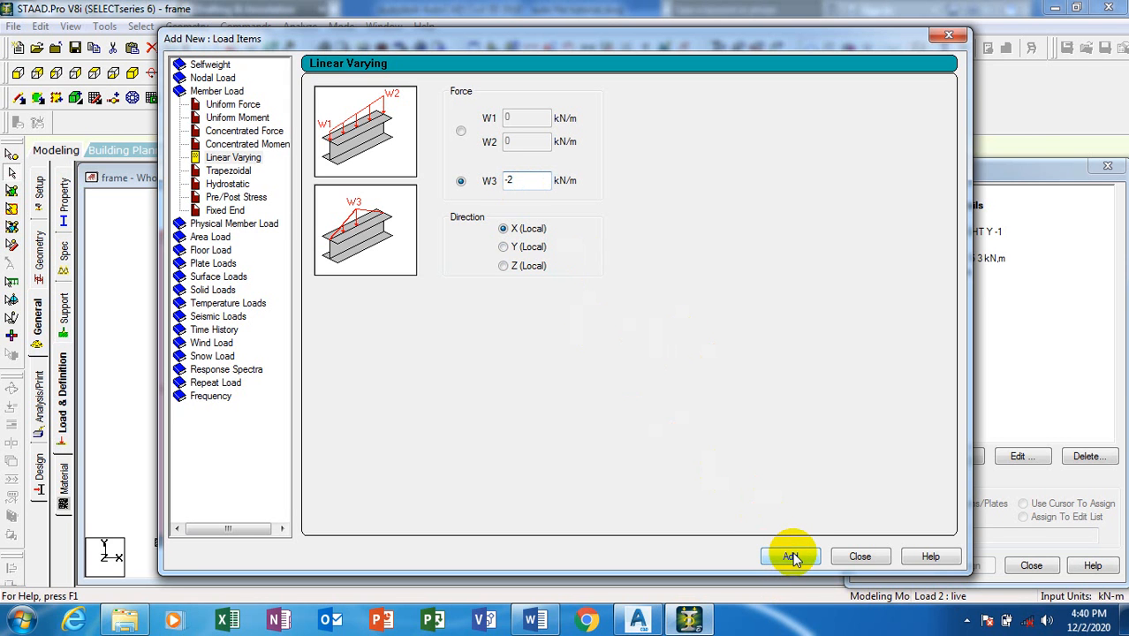
pyautogui.click(791, 557)
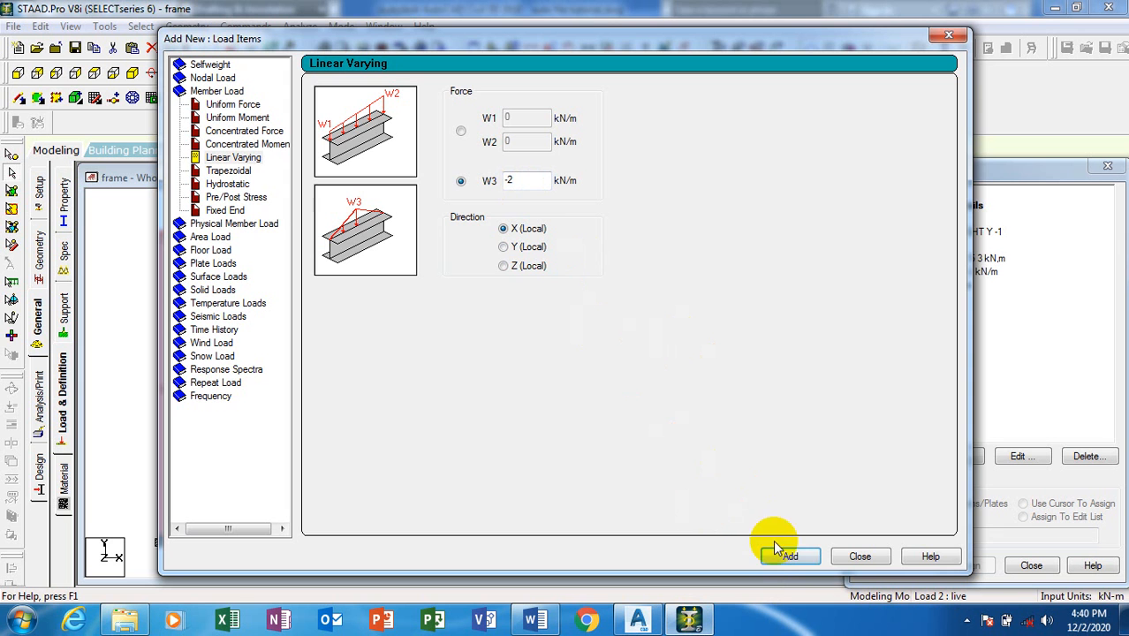
# Step: Add a uniform force member load with W1 of -6 kN/m in the GY direction to the live case, checking the AutoCAD drawing
pyautogui.moveTo(723, 38); pyautogui.dragTo(688, 92)
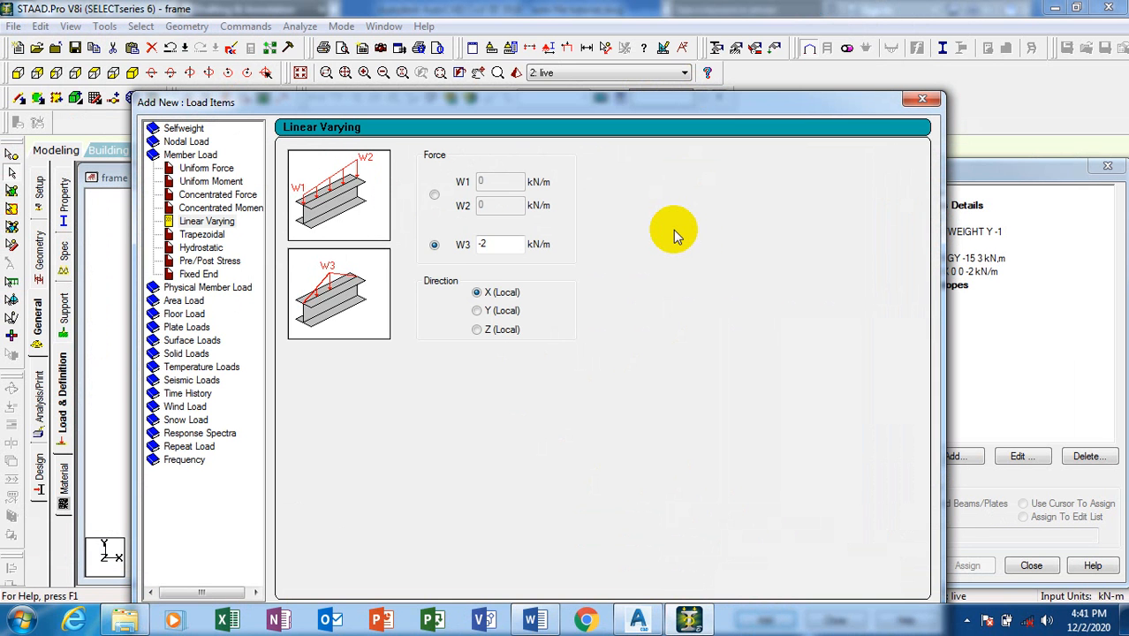
pyautogui.click(638, 621)
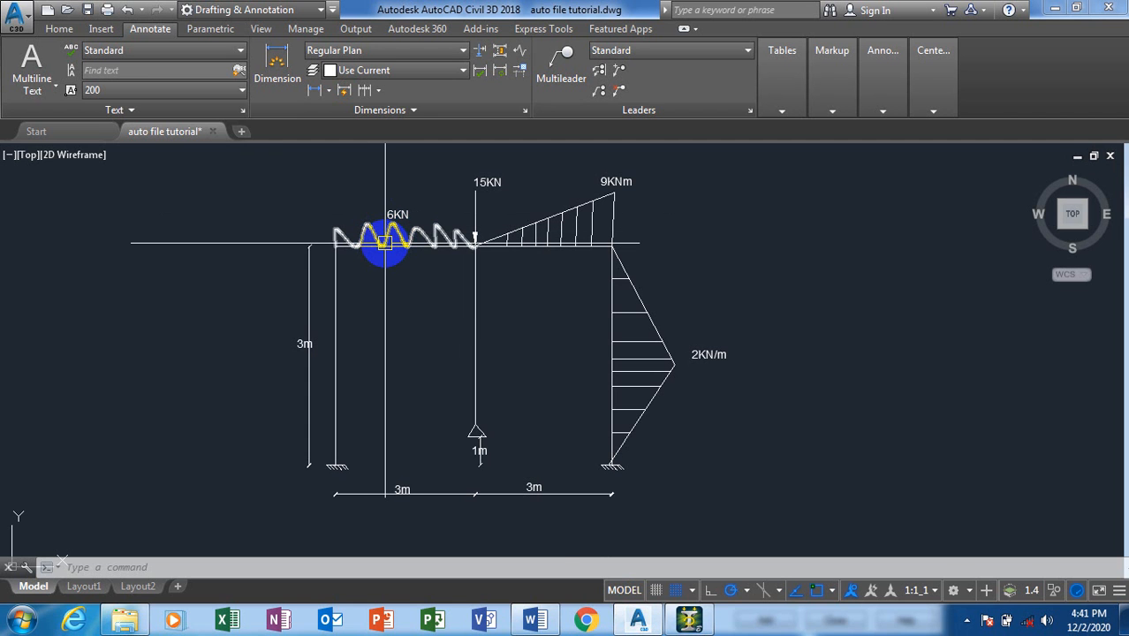
pyautogui.click(688, 621)
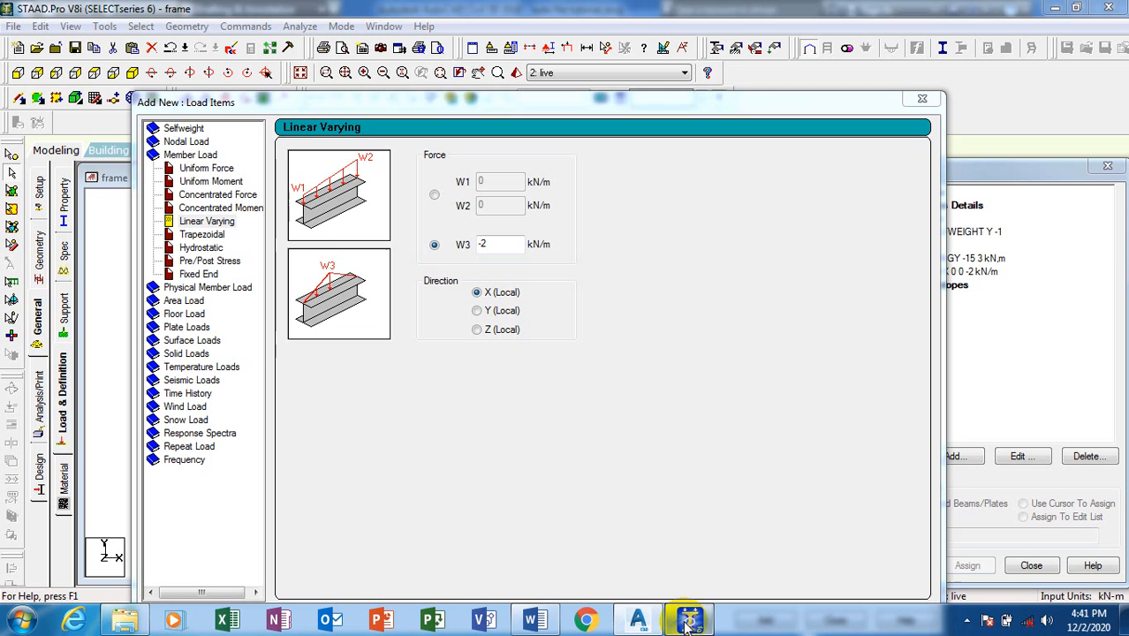
pyautogui.click(204, 169)
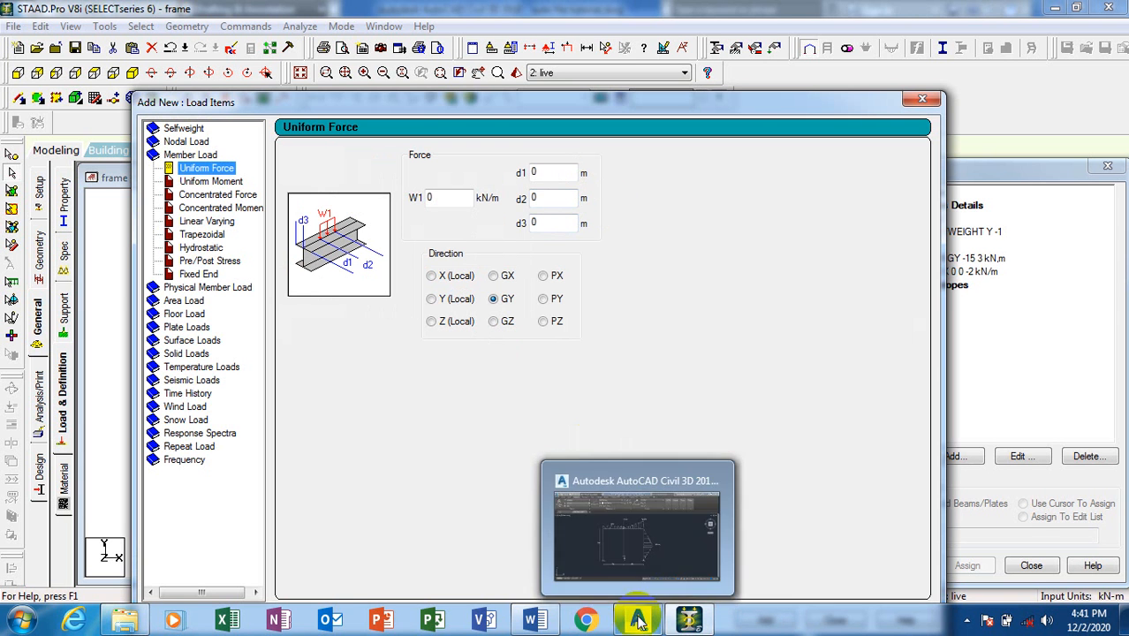
pyautogui.click(606, 525)
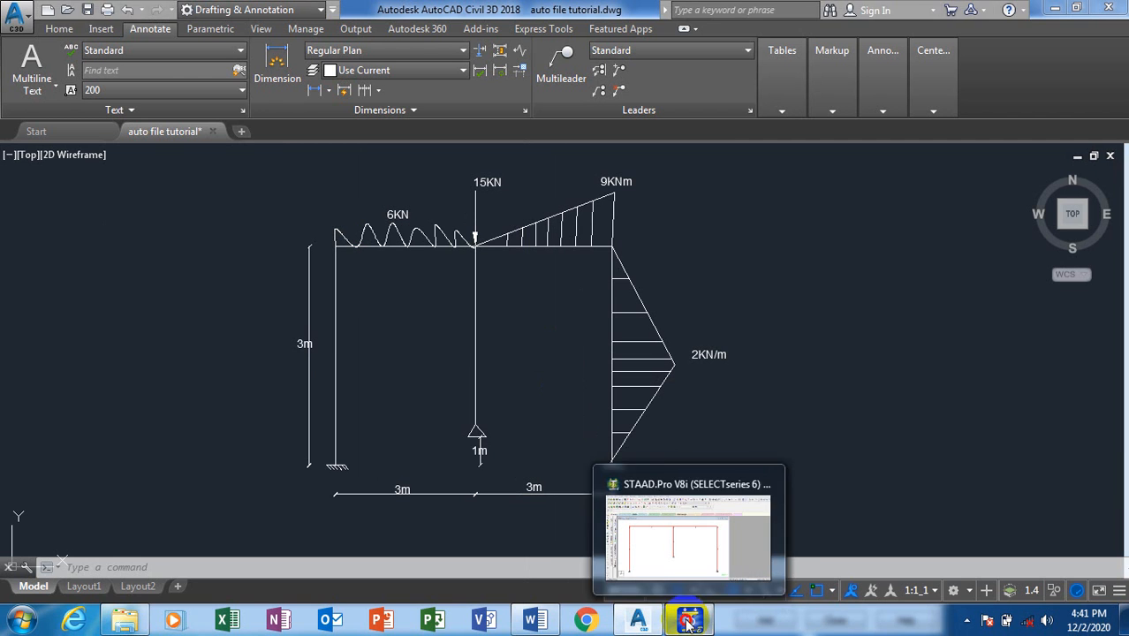
pyautogui.click(654, 517)
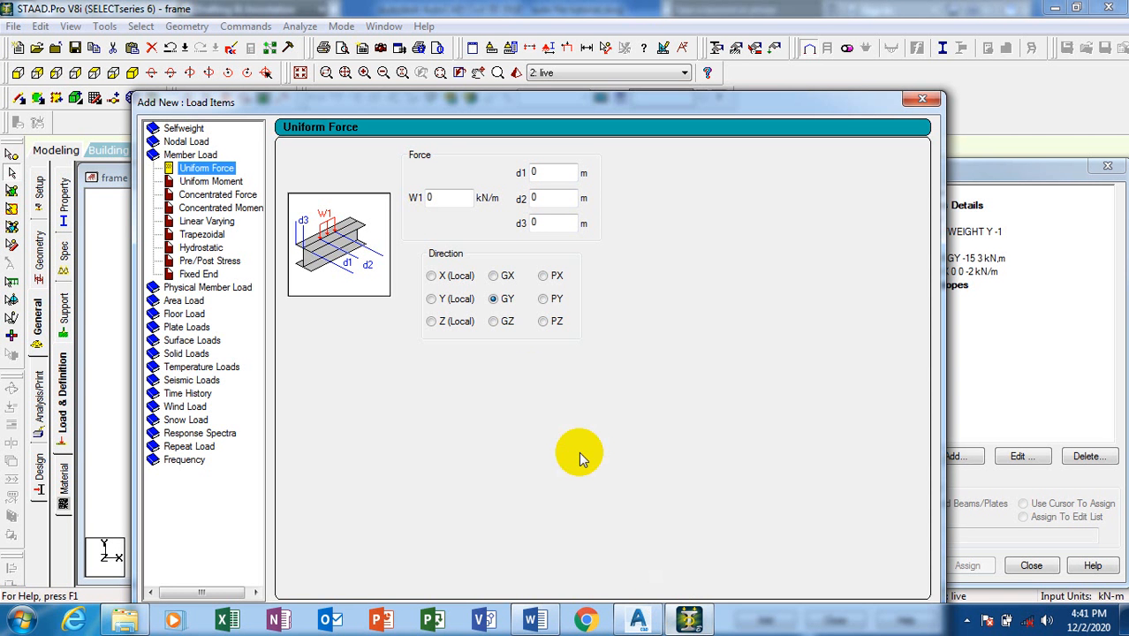
pyautogui.doubleClick(422, 199)
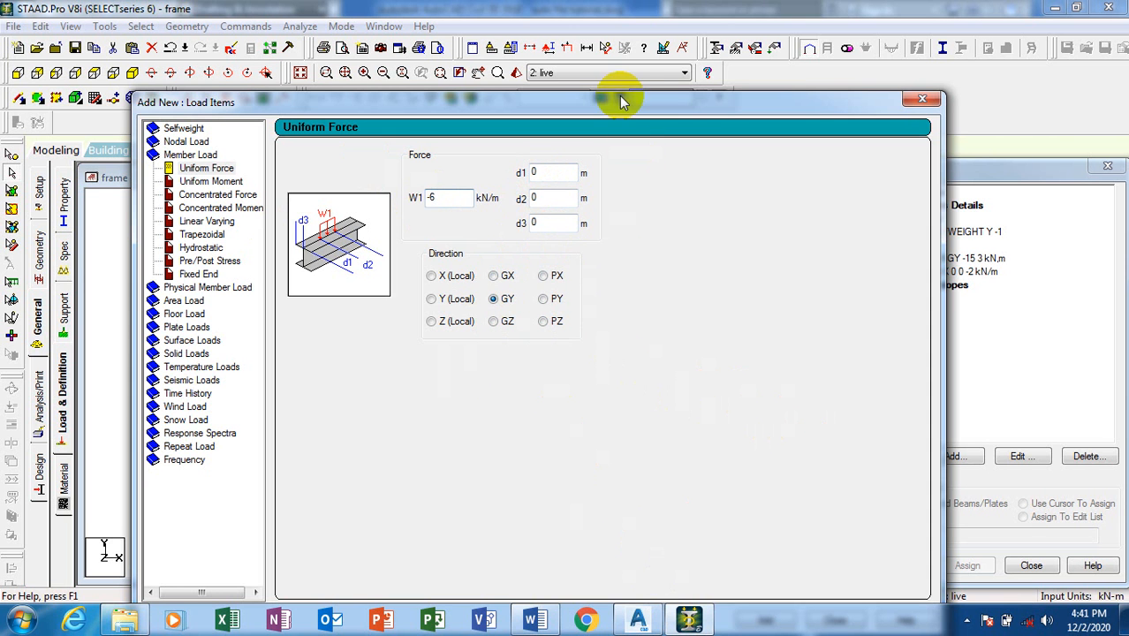
pyautogui.moveTo(621, 100); pyautogui.dragTo(601, 22)
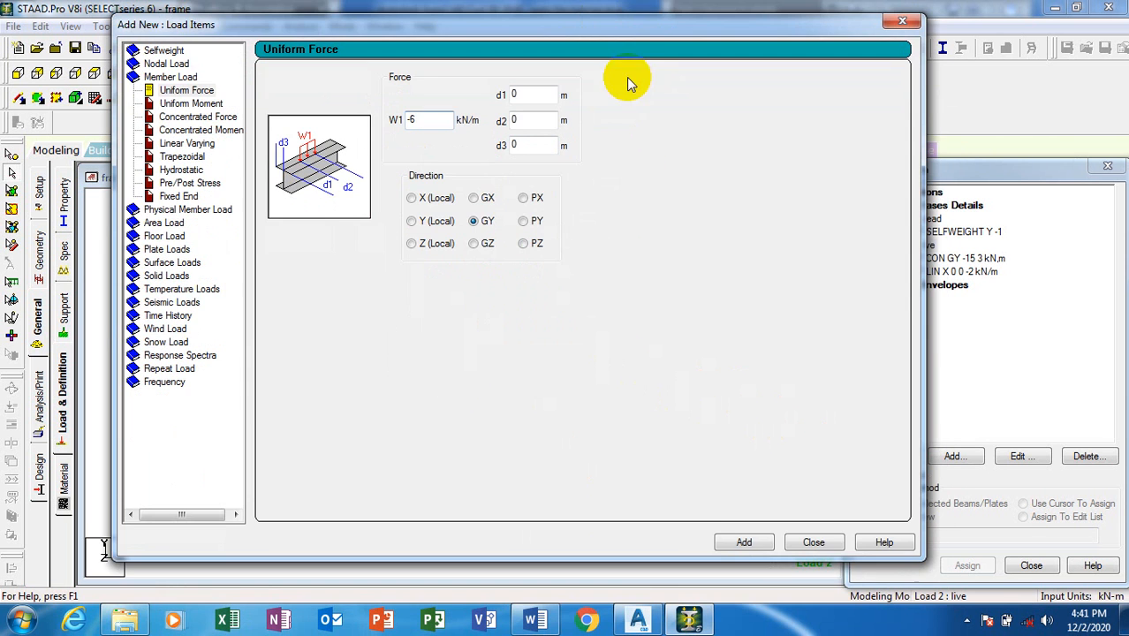
pyautogui.click(745, 544)
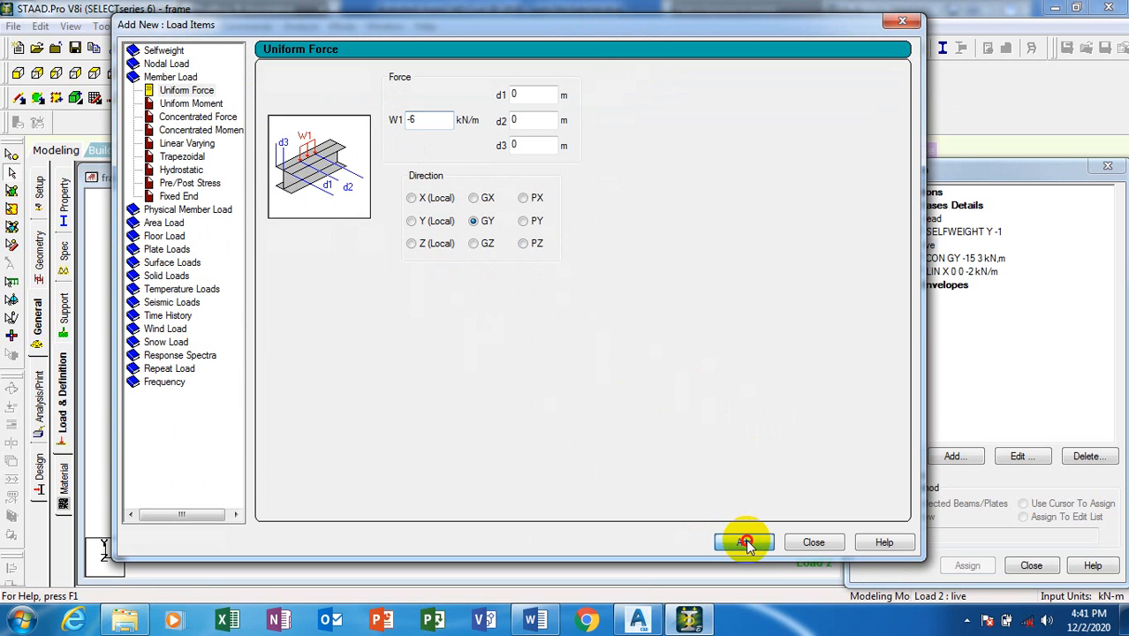
# Step: Check the triangular beam load in the AutoCAD drawing and add a linear varying load with W1 0 and W2 -9 kN/m, local Y
pyautogui.click(638, 619)
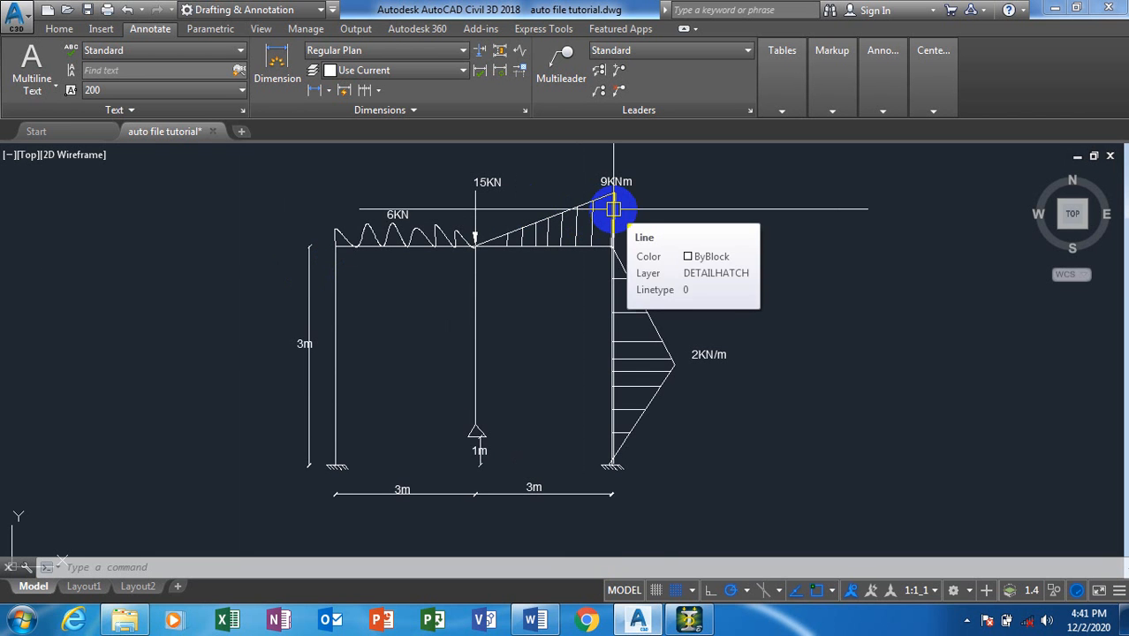
pyautogui.click(686, 621)
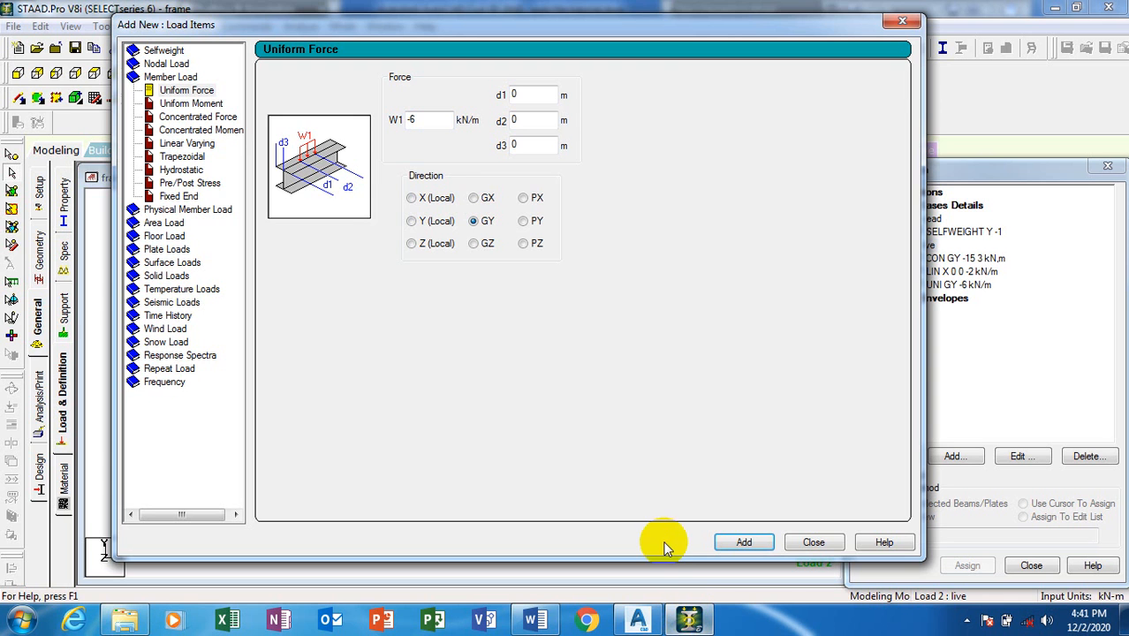
pyautogui.click(181, 144)
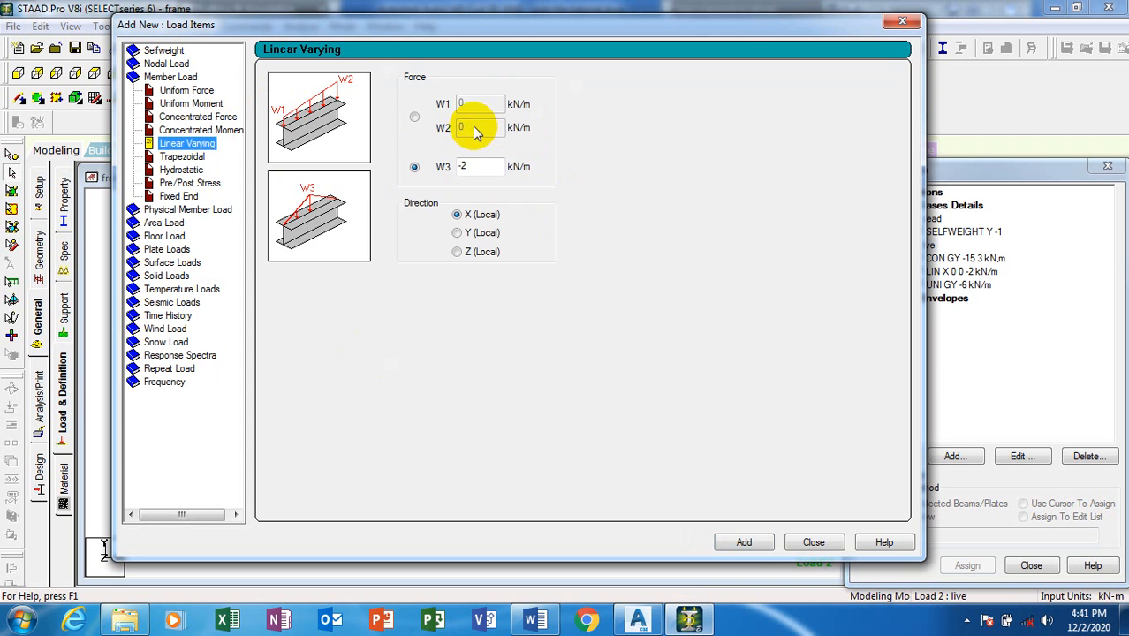
pyautogui.click(415, 117)
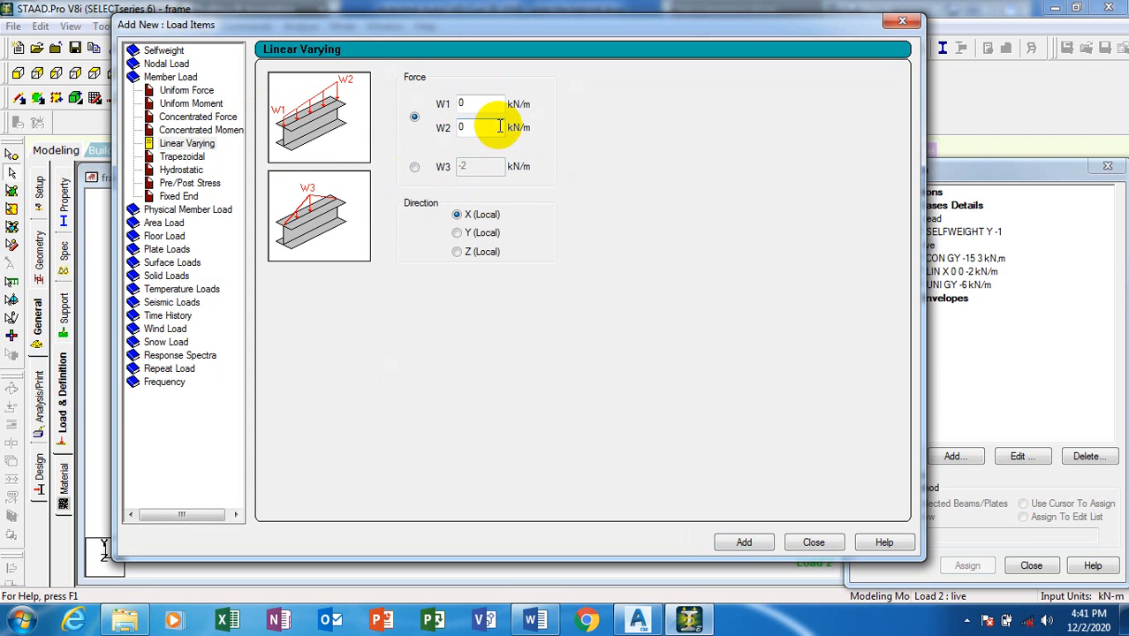
pyautogui.doubleClick(499, 127)
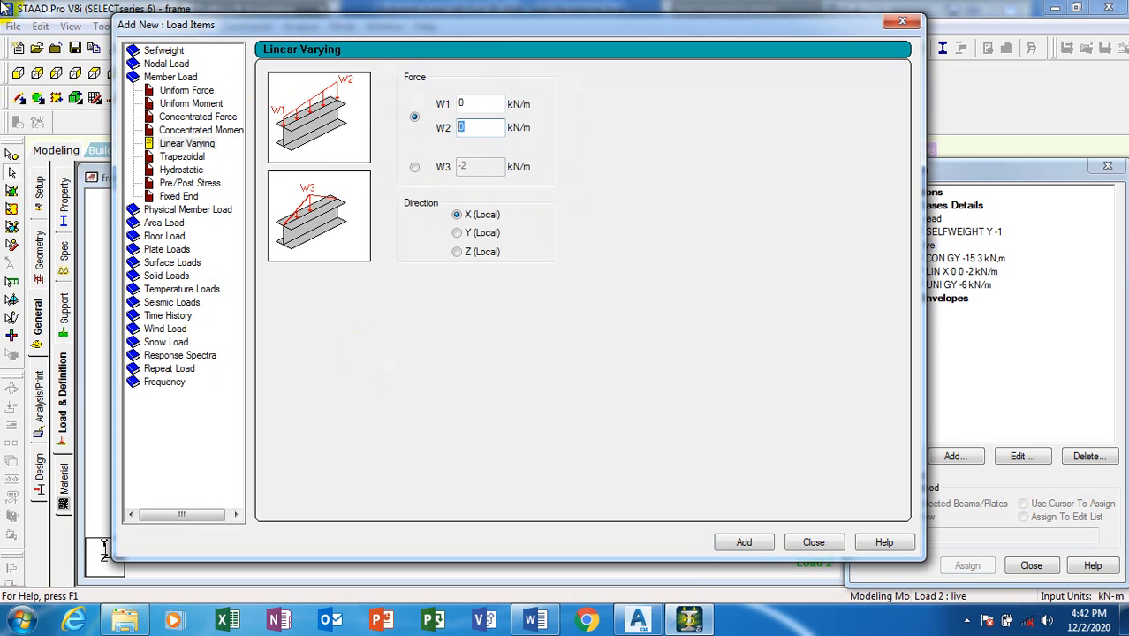
pyautogui.click(5, 7)
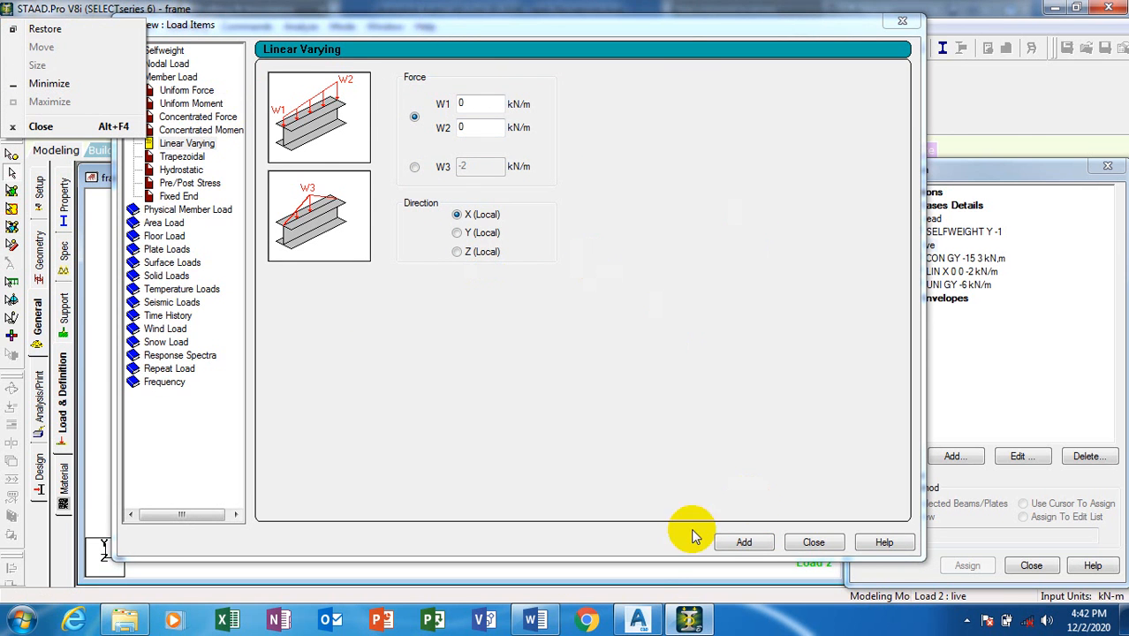
pyautogui.click(637, 618)
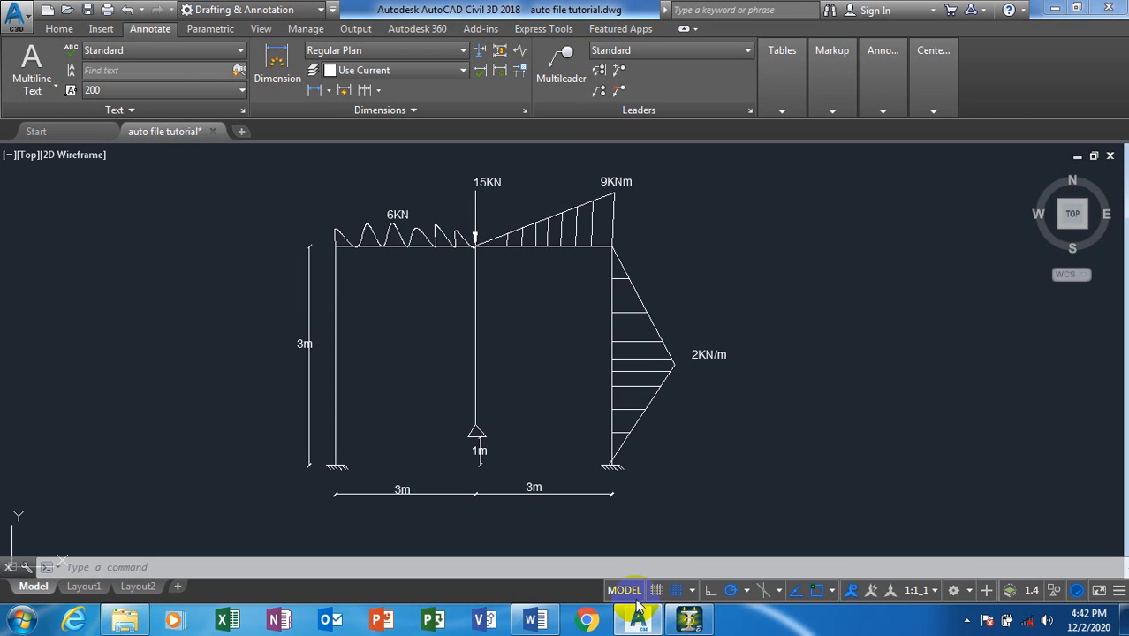
pyautogui.scroll(5, 601, 181)
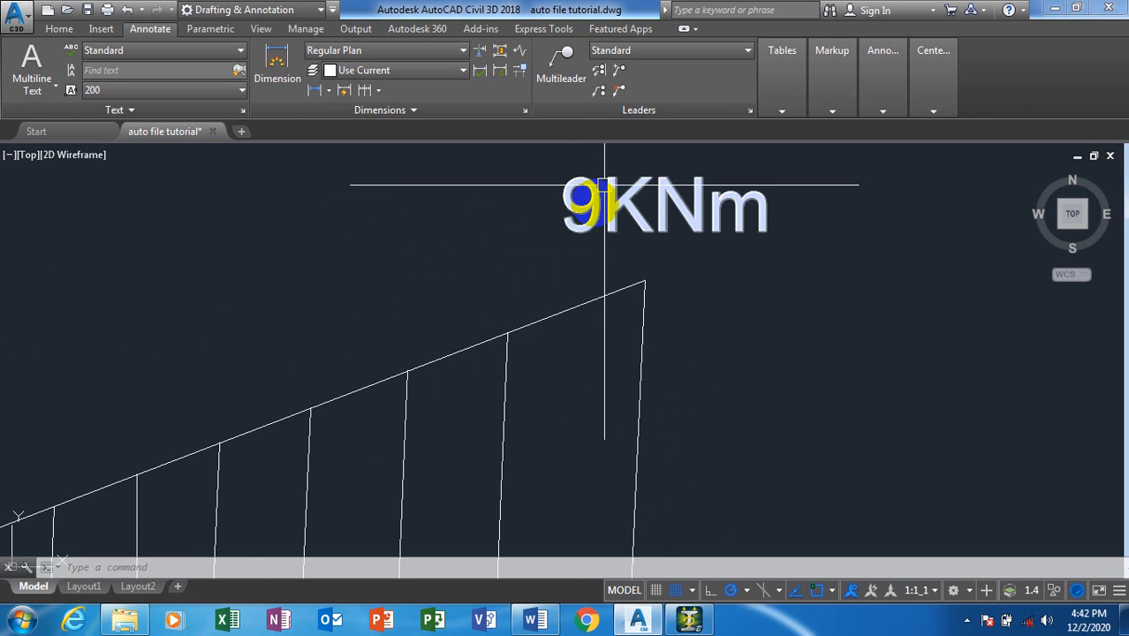
pyautogui.scroll(-5, 604, 185)
pyautogui.click(691, 621)
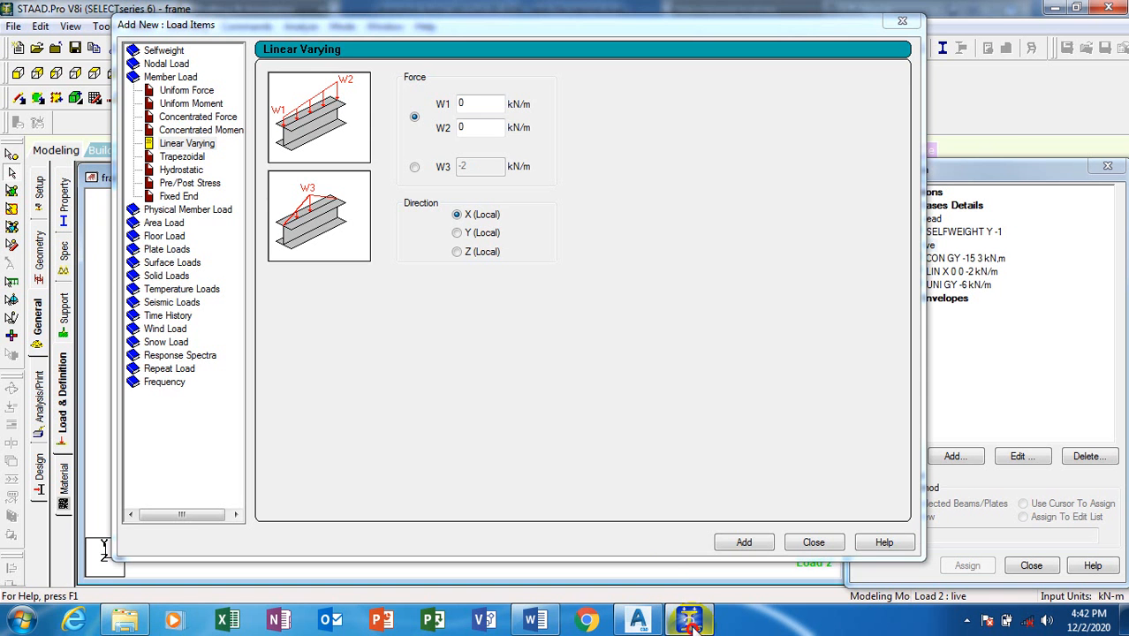
pyautogui.doubleClick(459, 129)
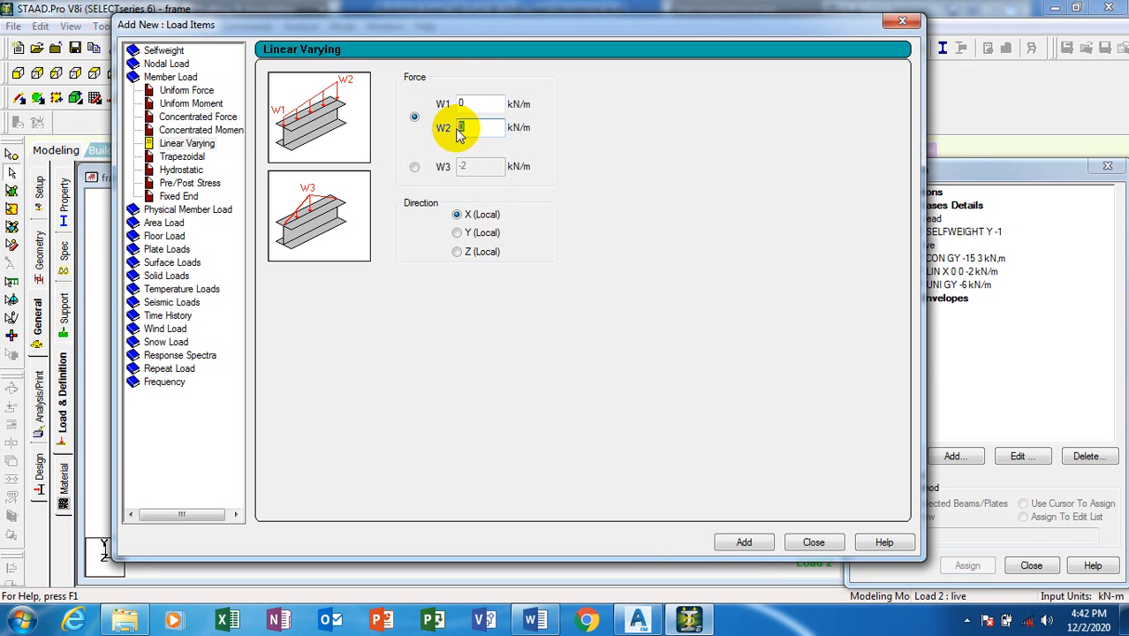
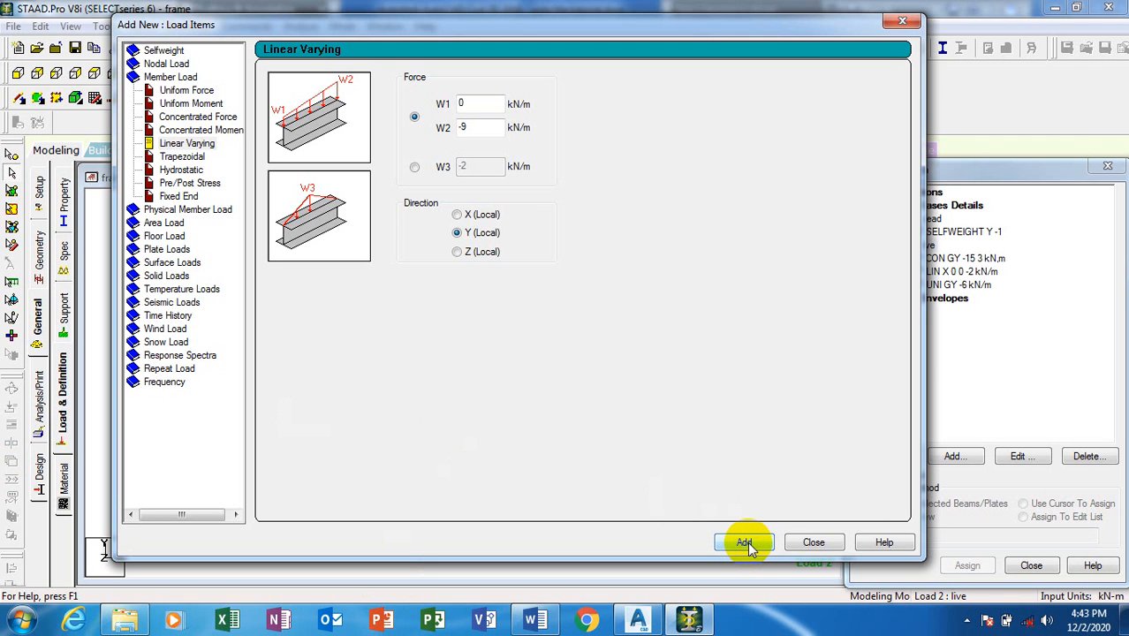
pyautogui.click(746, 542)
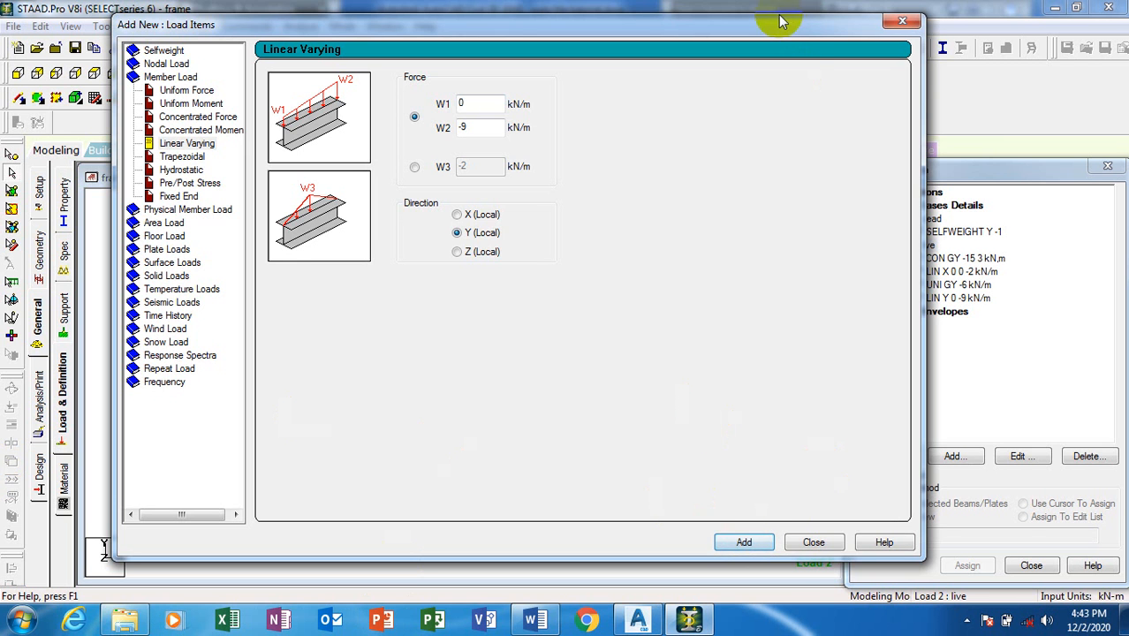
# Step: Finish adding load items and return to the whole frame structure with nothing selected
pyautogui.moveTo(784, 24); pyautogui.dragTo(591, 23)
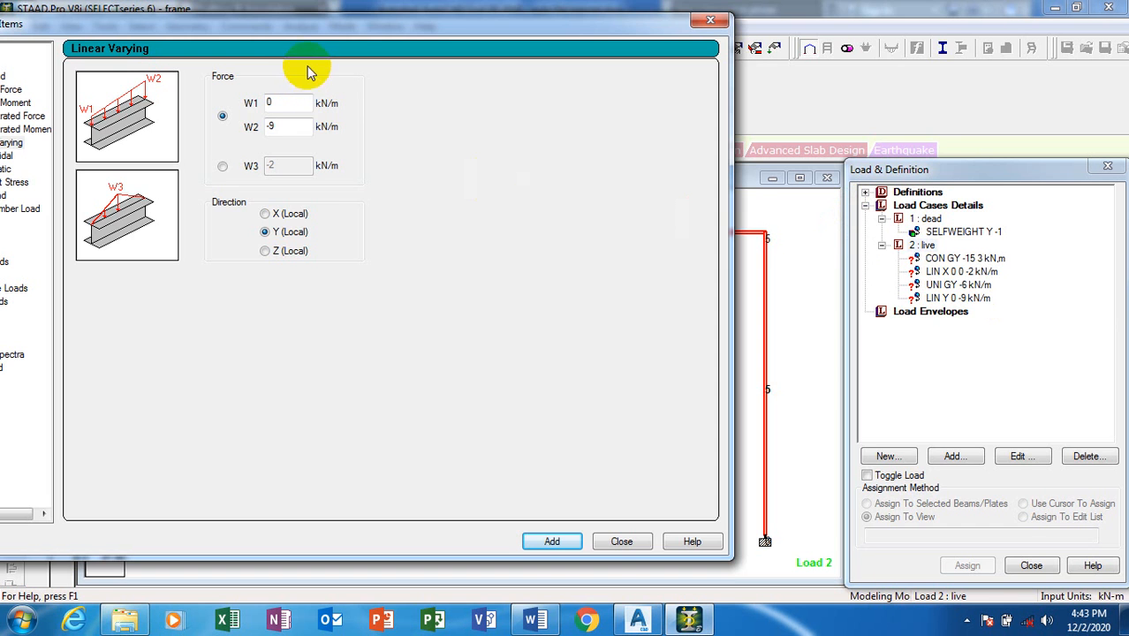
pyautogui.moveTo(386, 24); pyautogui.dragTo(669, 24)
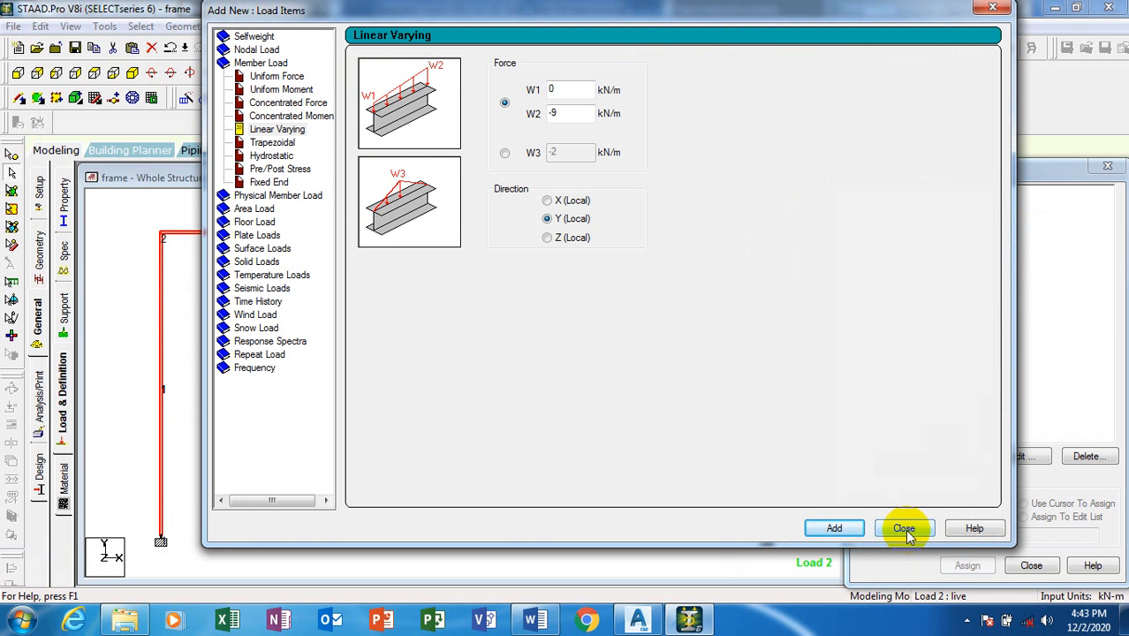
pyautogui.click(904, 529)
pyautogui.click(608, 318)
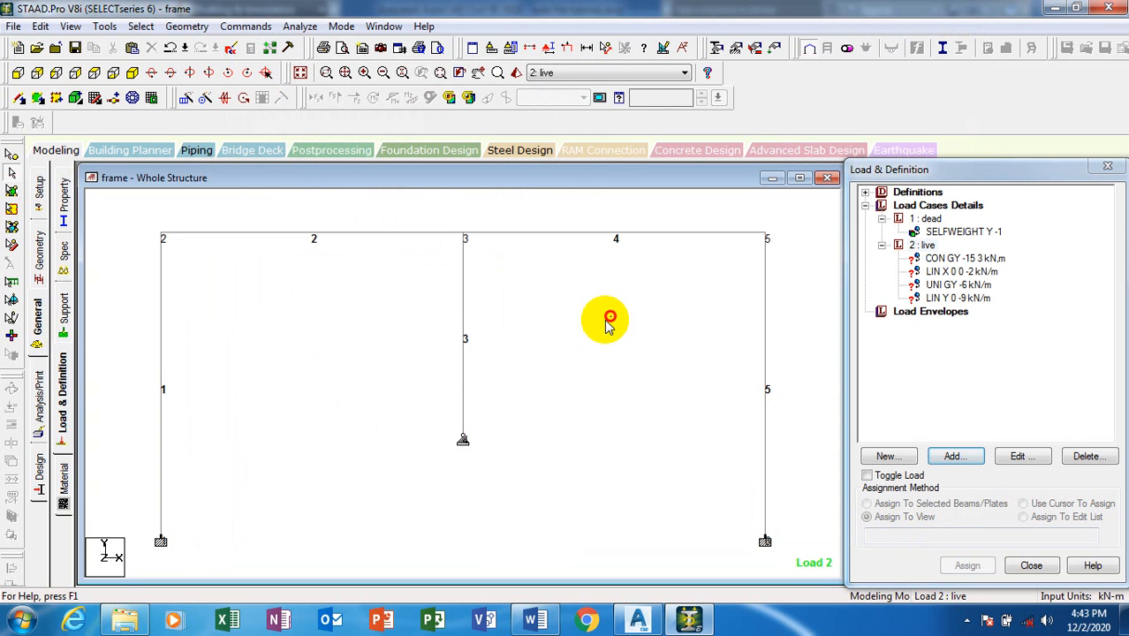
pyautogui.scroll(-2, 593, 314)
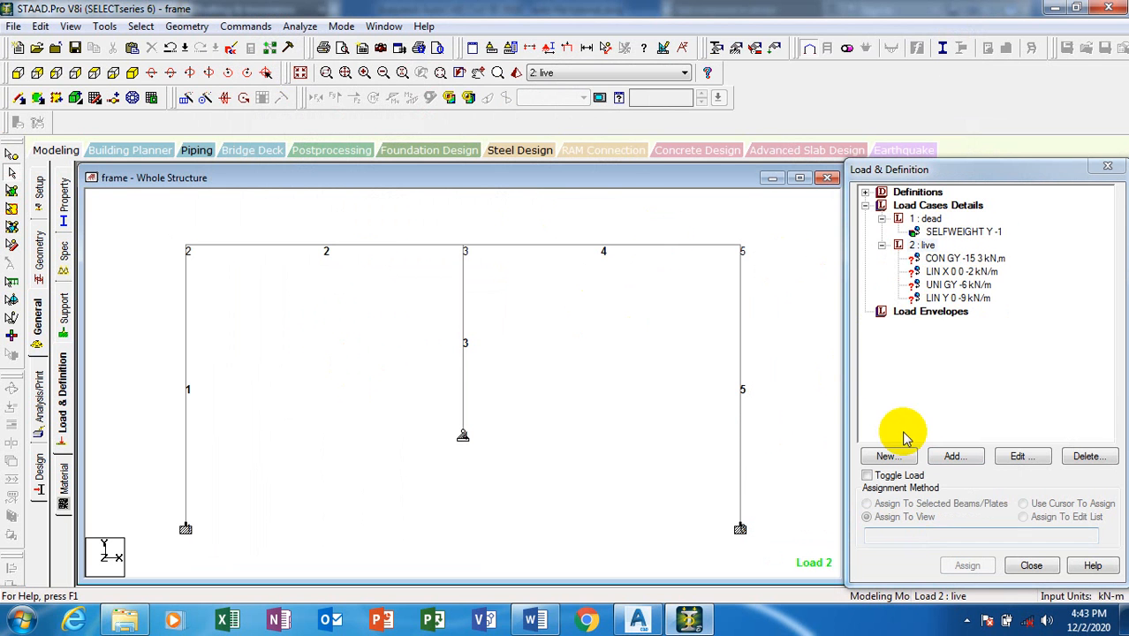
# Step: Try to pair the live case's CON GY -15 concentrated load with node 3 for assignment to the selection
pyautogui.click(942, 258)
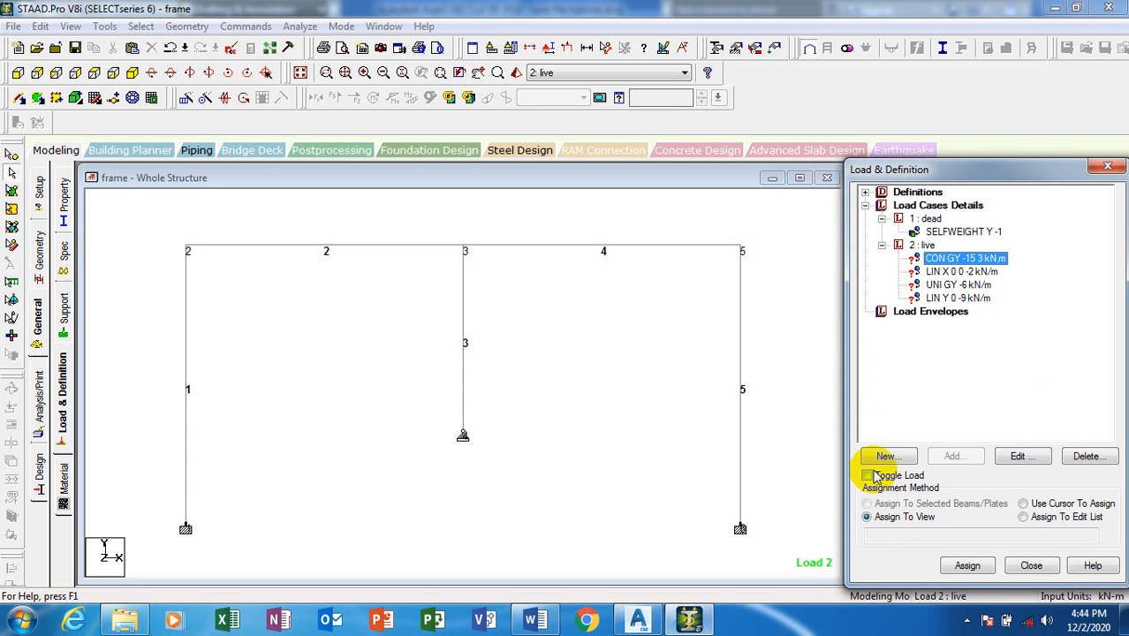
pyautogui.click(461, 246)
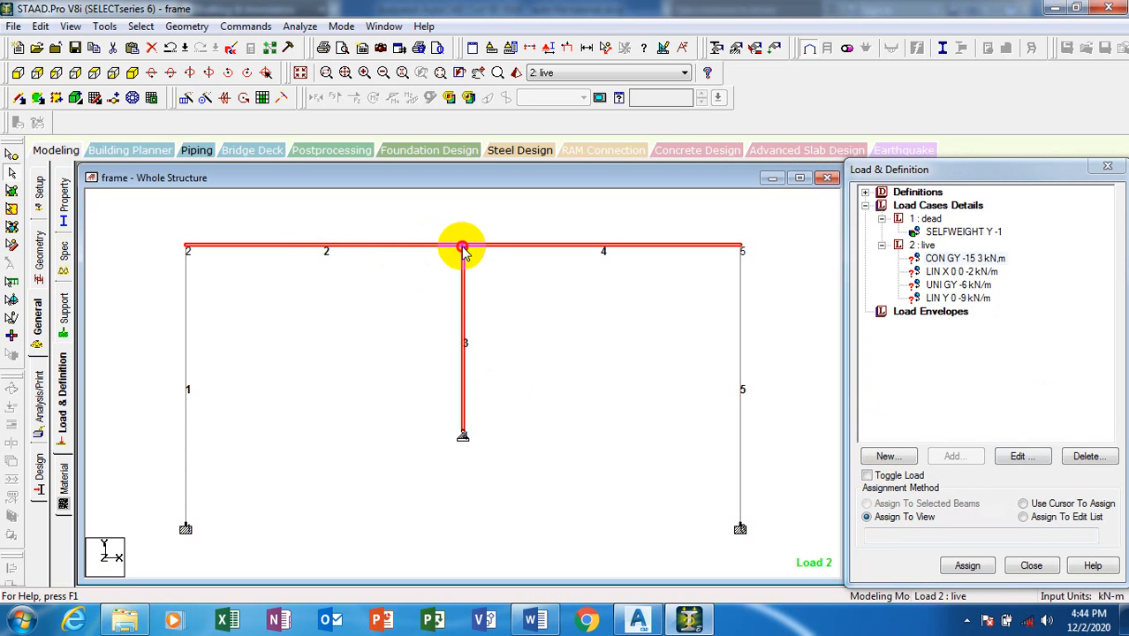
pyautogui.click(312, 282)
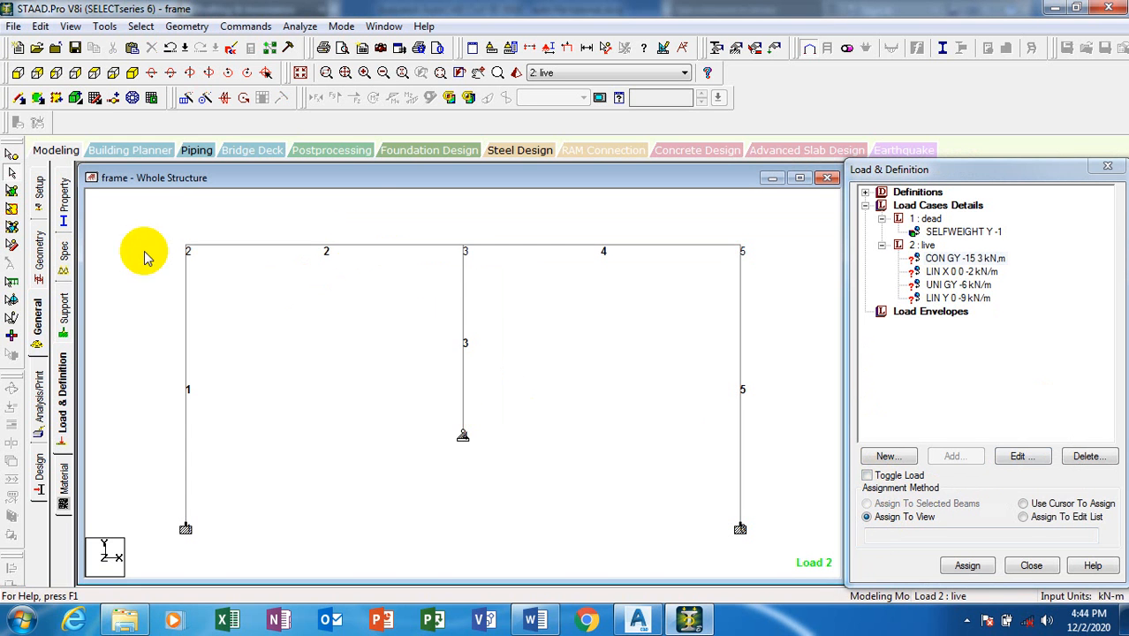
pyautogui.click(11, 155)
pyautogui.click(463, 246)
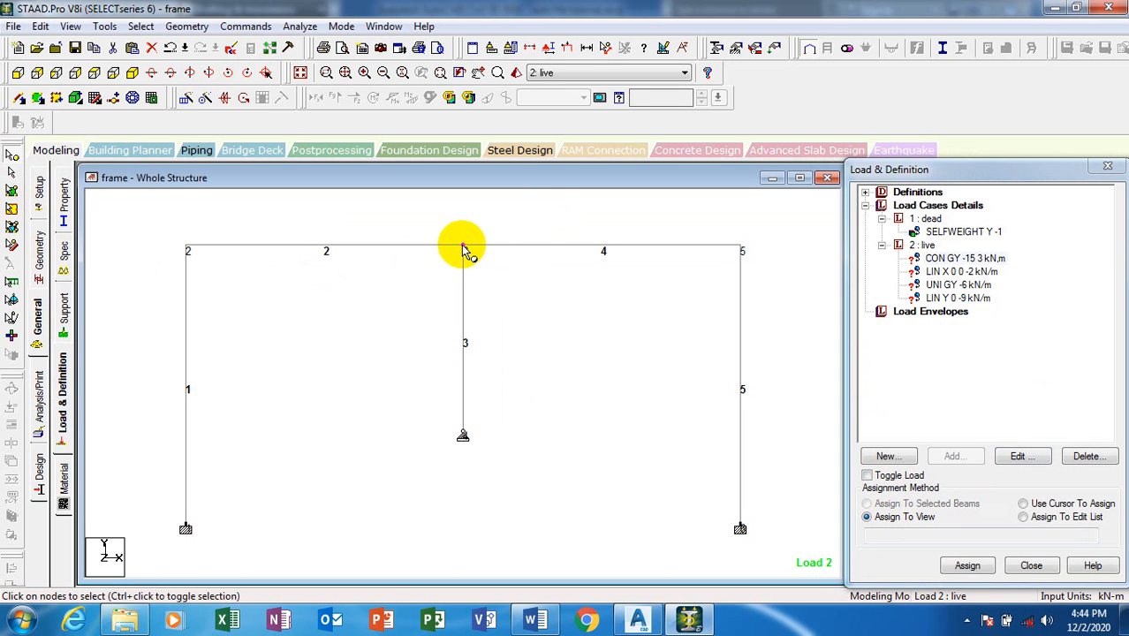
pyautogui.click(950, 259)
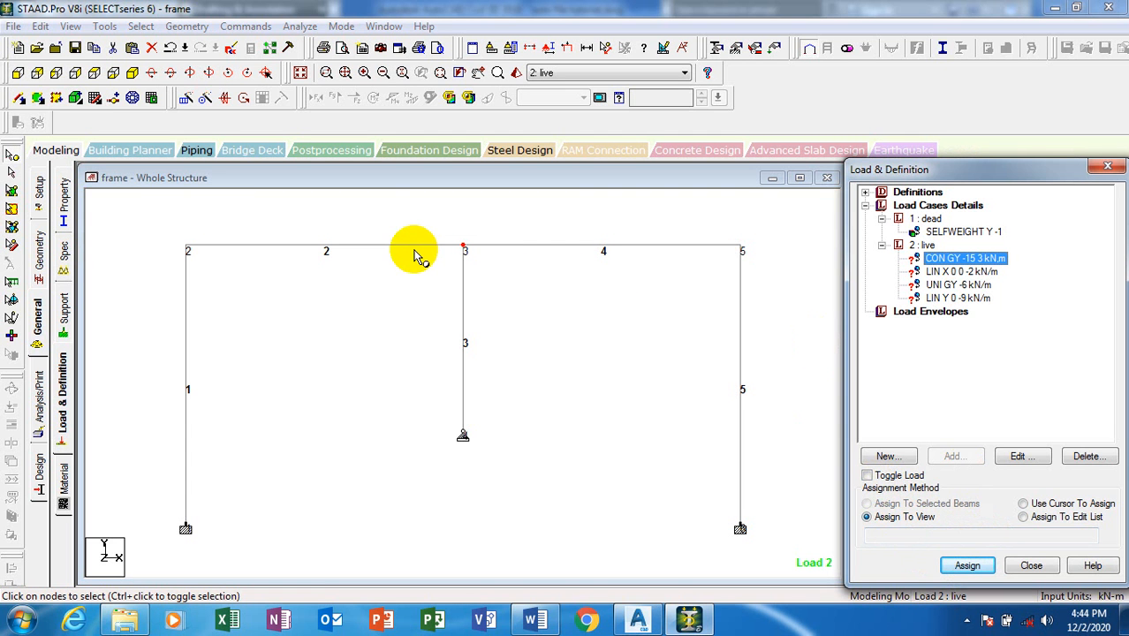
pyautogui.click(446, 249)
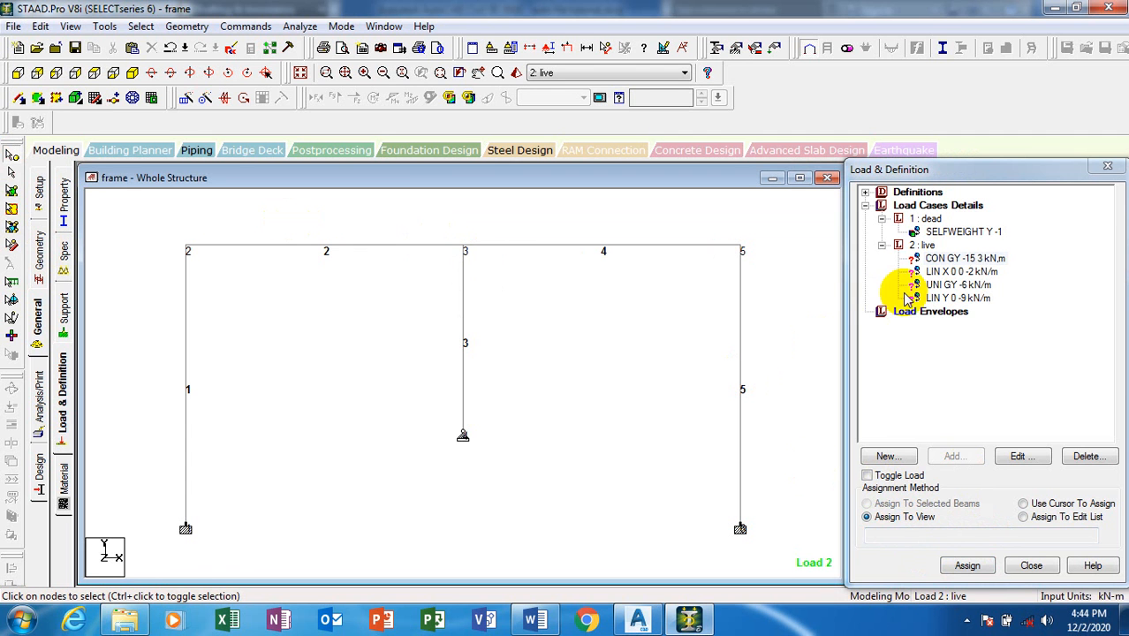
pyautogui.click(943, 258)
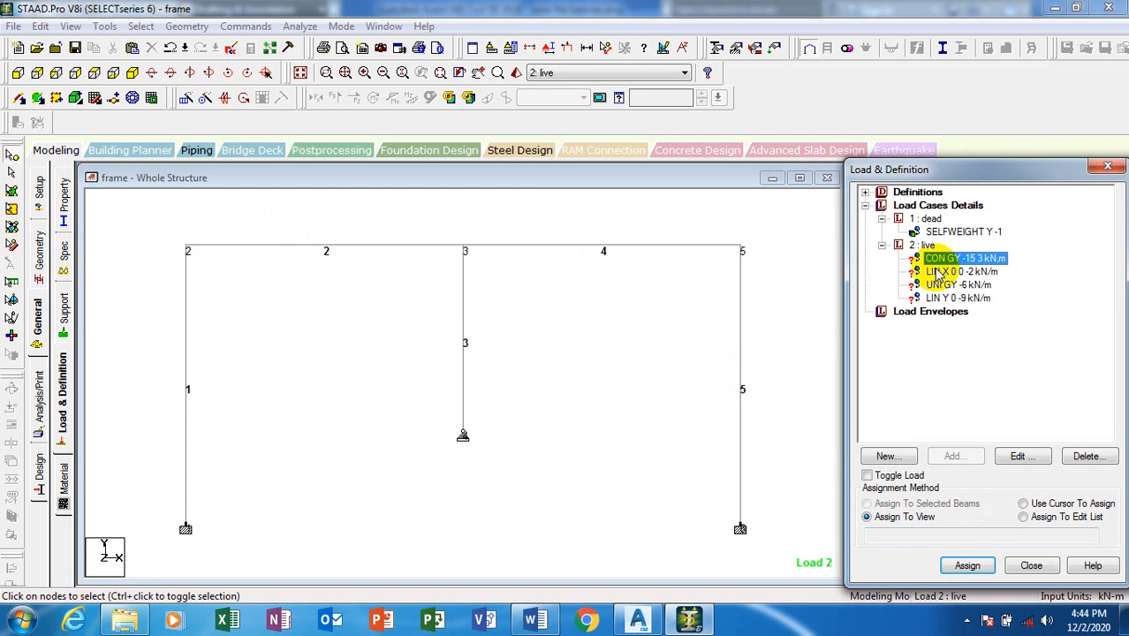
pyautogui.click(464, 247)
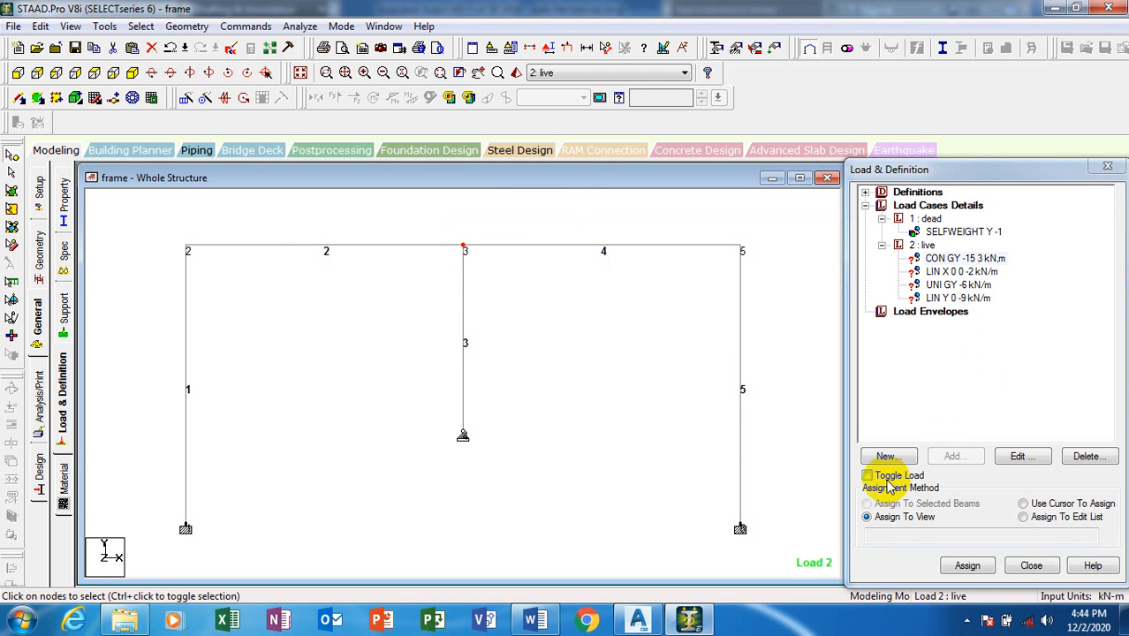
pyautogui.click(871, 512)
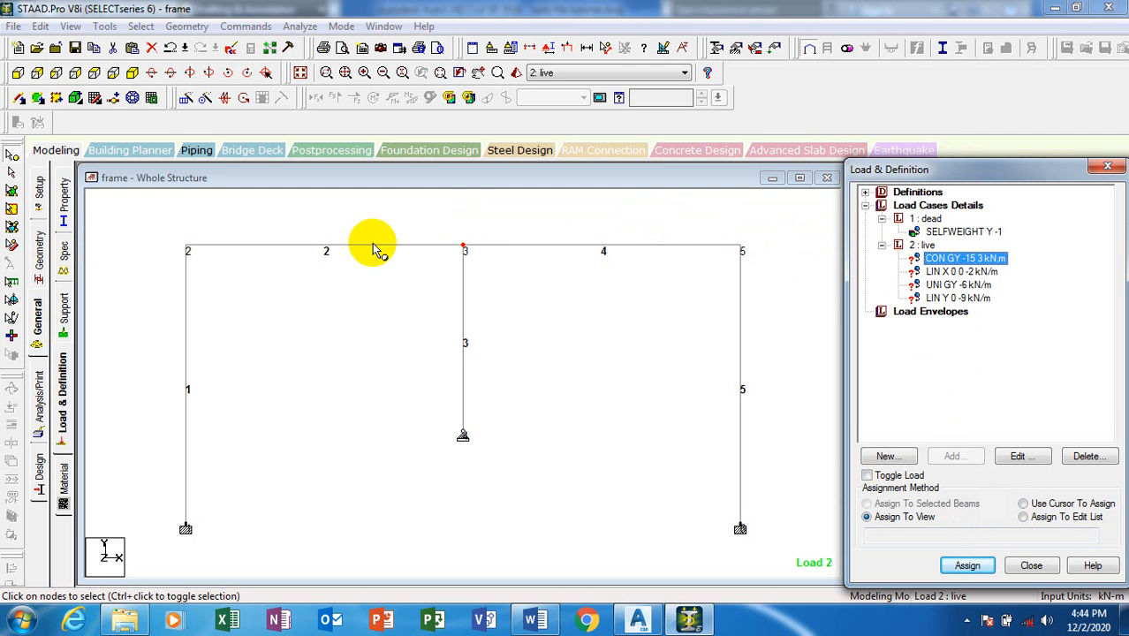
pyautogui.click(463, 246)
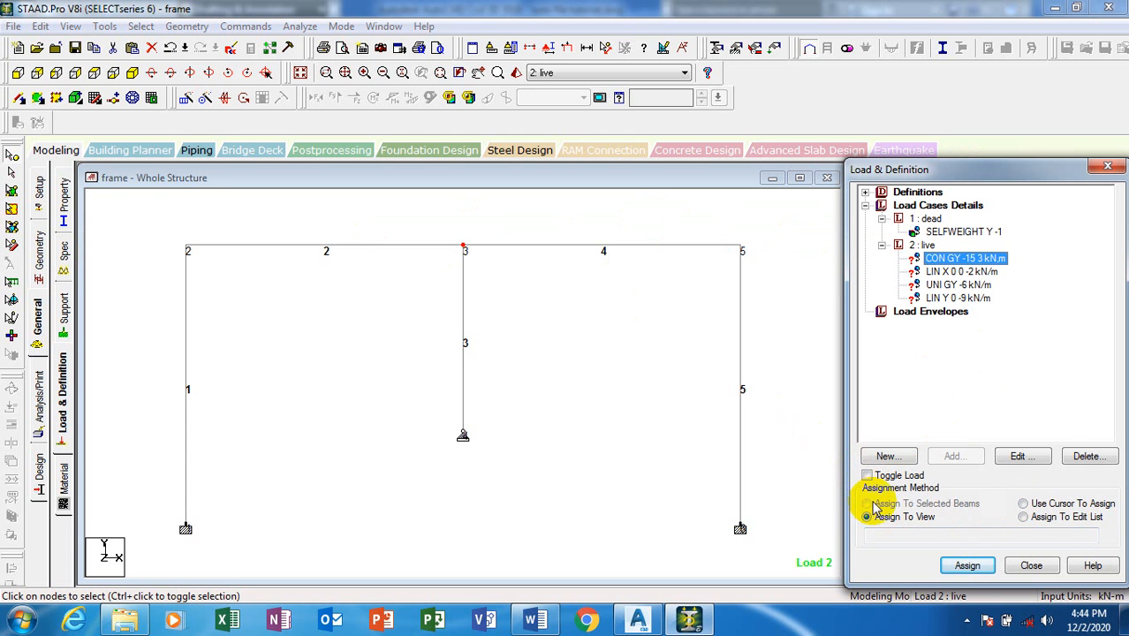
# Step: Try to assign the CON GY -15 concentrated load at node 3 with the Use Cursor To Assign method
pyautogui.click(1025, 504)
pyautogui.click(1025, 517)
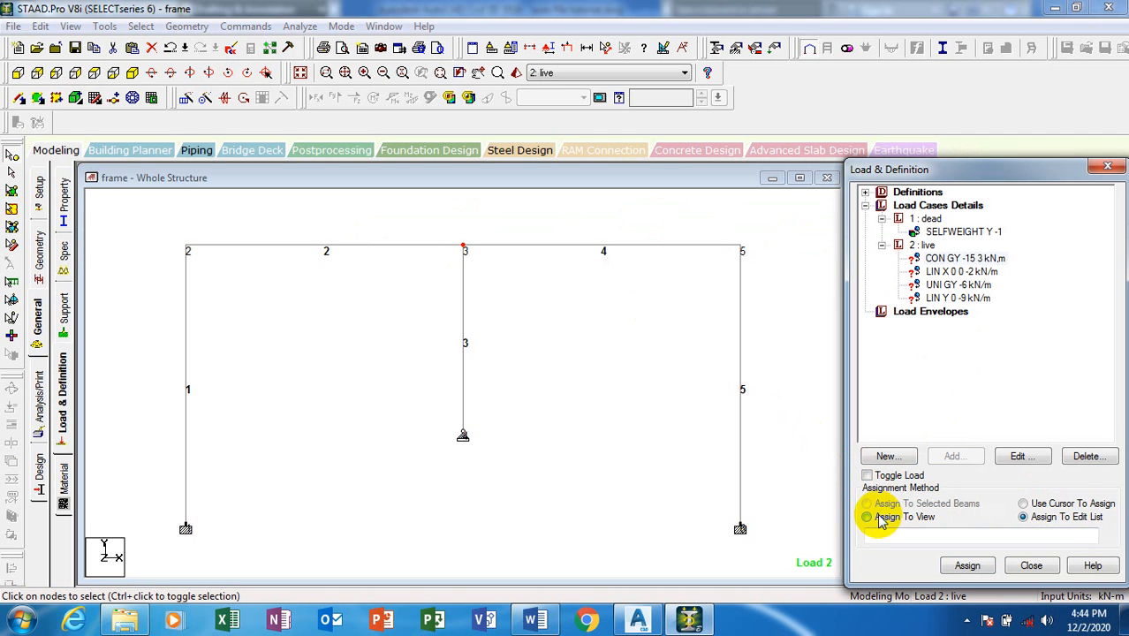
pyautogui.click(1023, 505)
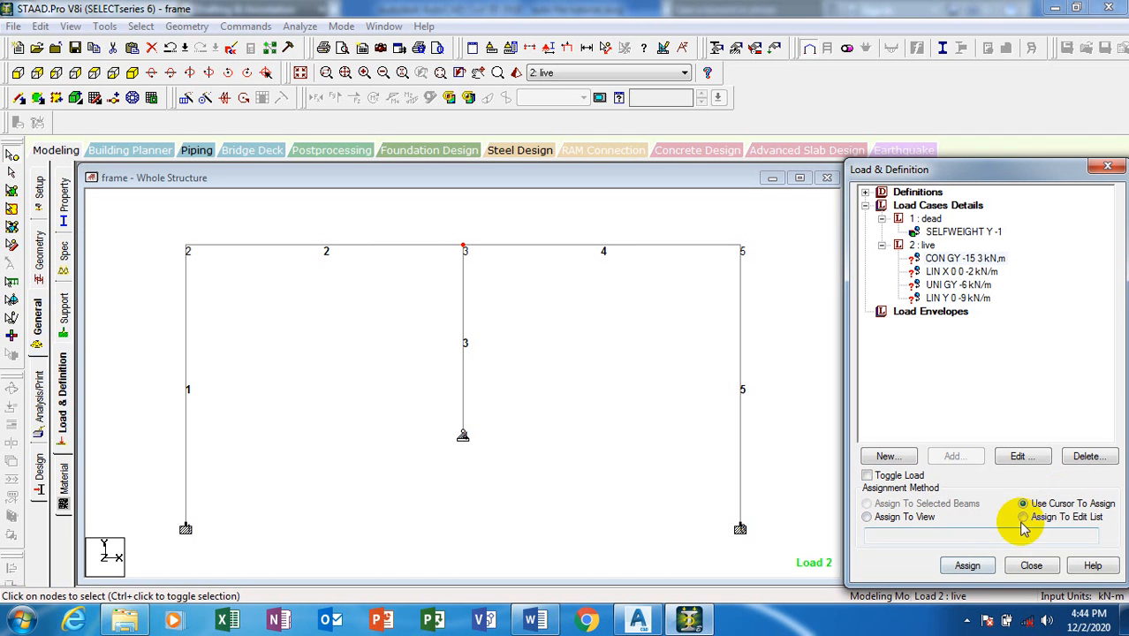
pyautogui.click(964, 565)
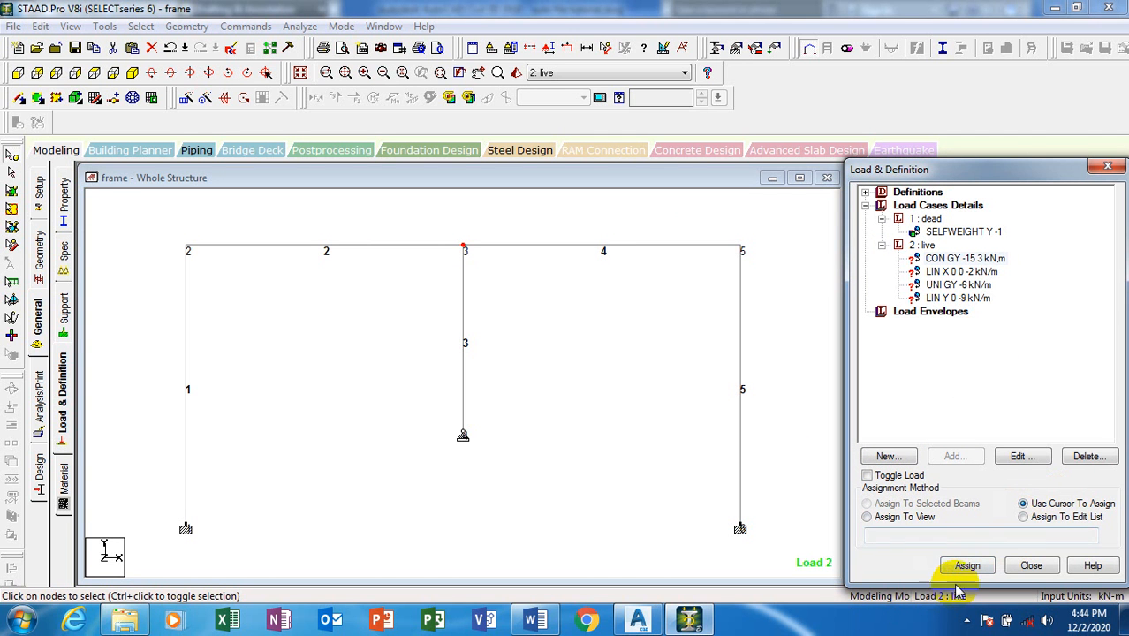
pyautogui.click(463, 247)
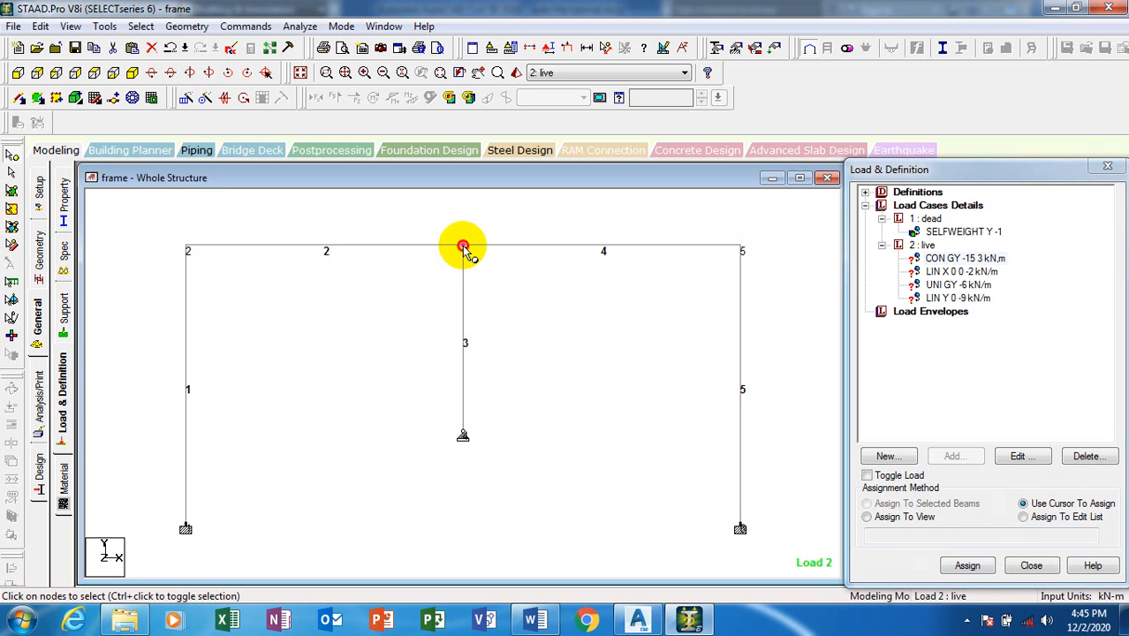
pyautogui.click(968, 566)
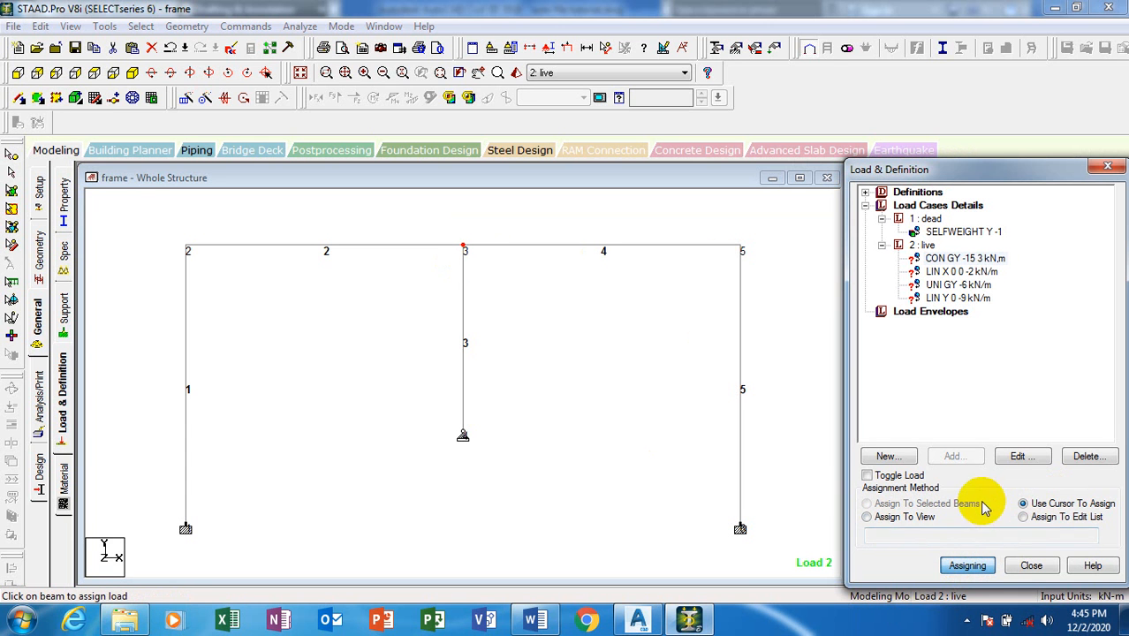
pyautogui.click(946, 258)
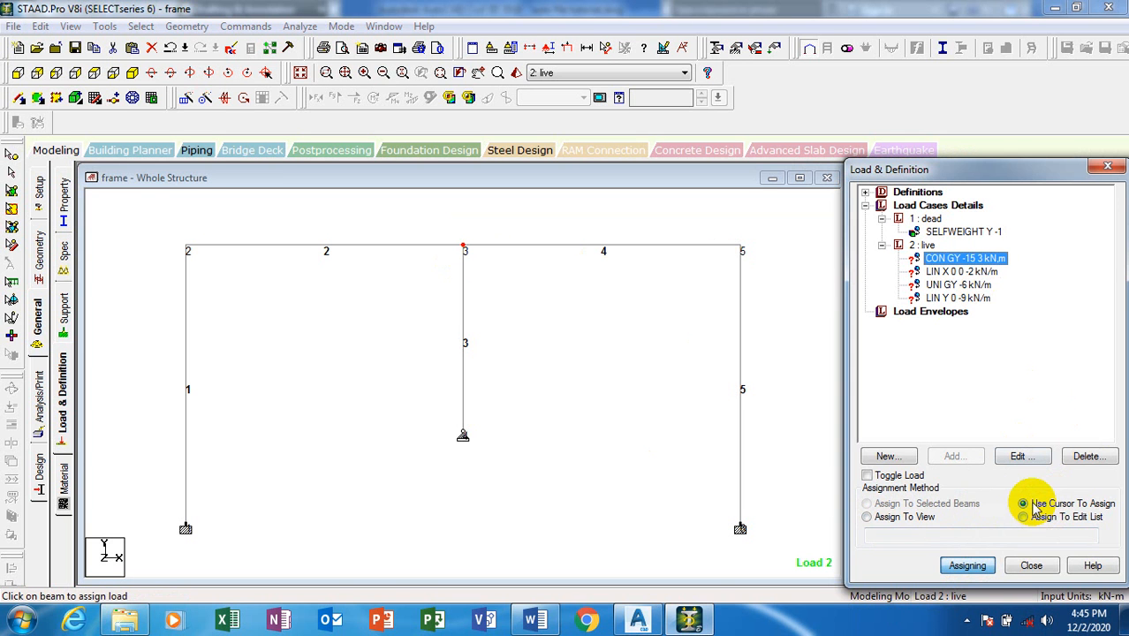
pyautogui.click(969, 570)
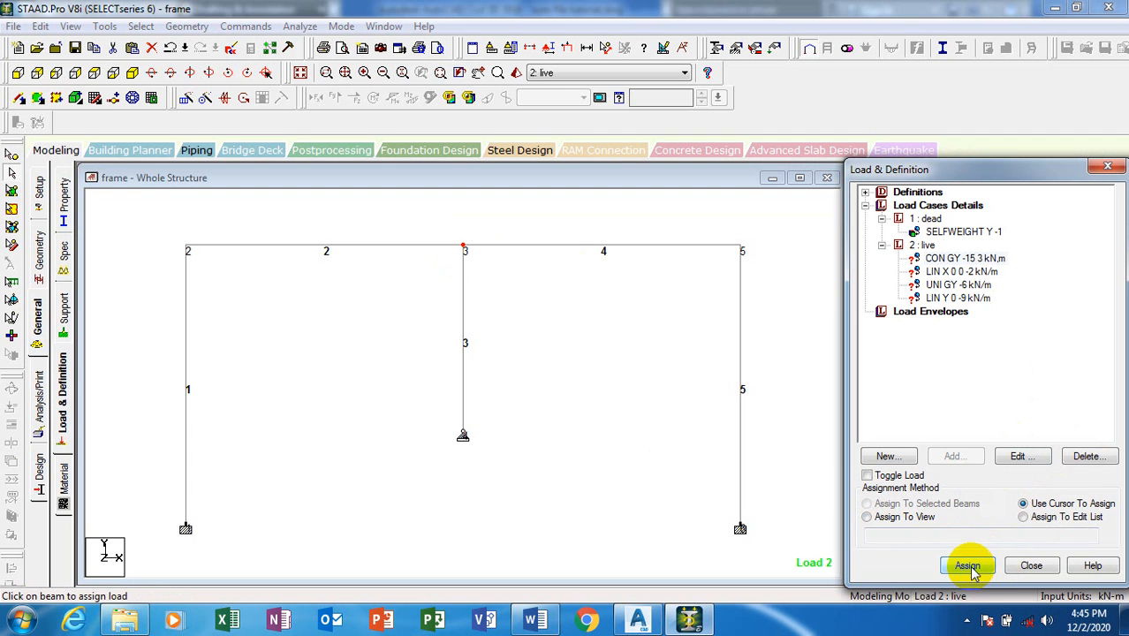
pyautogui.click(969, 566)
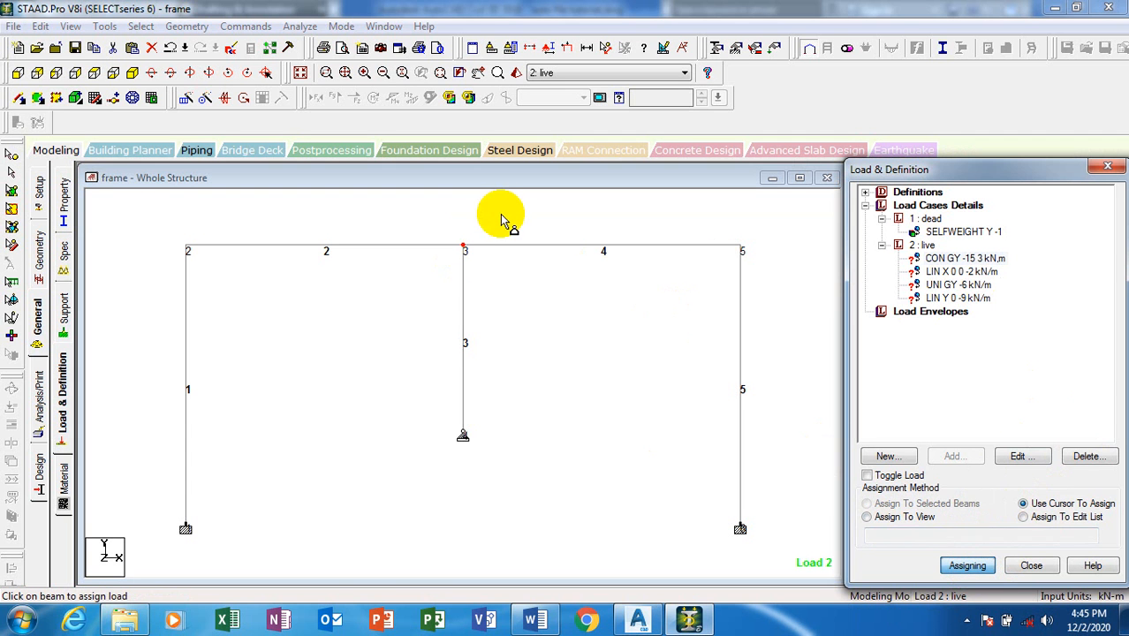
pyautogui.click(467, 246)
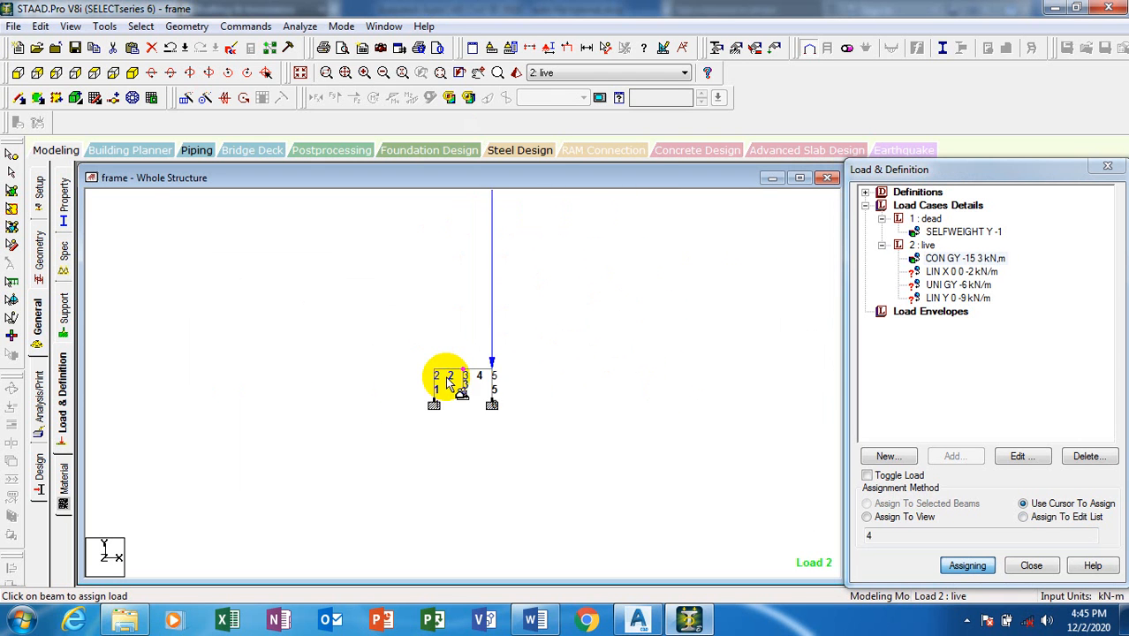
# Step: Try to delete the misplaced concentrated load from beam 4 and undo its assignment
pyautogui.rightClick(541, 257)
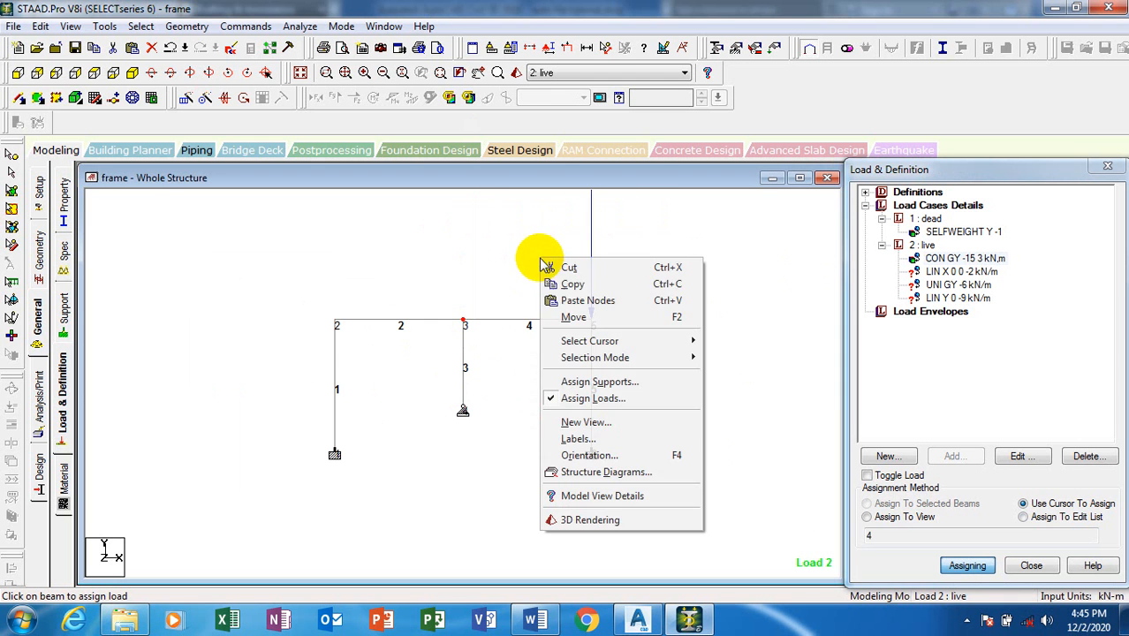
pyautogui.click(509, 269)
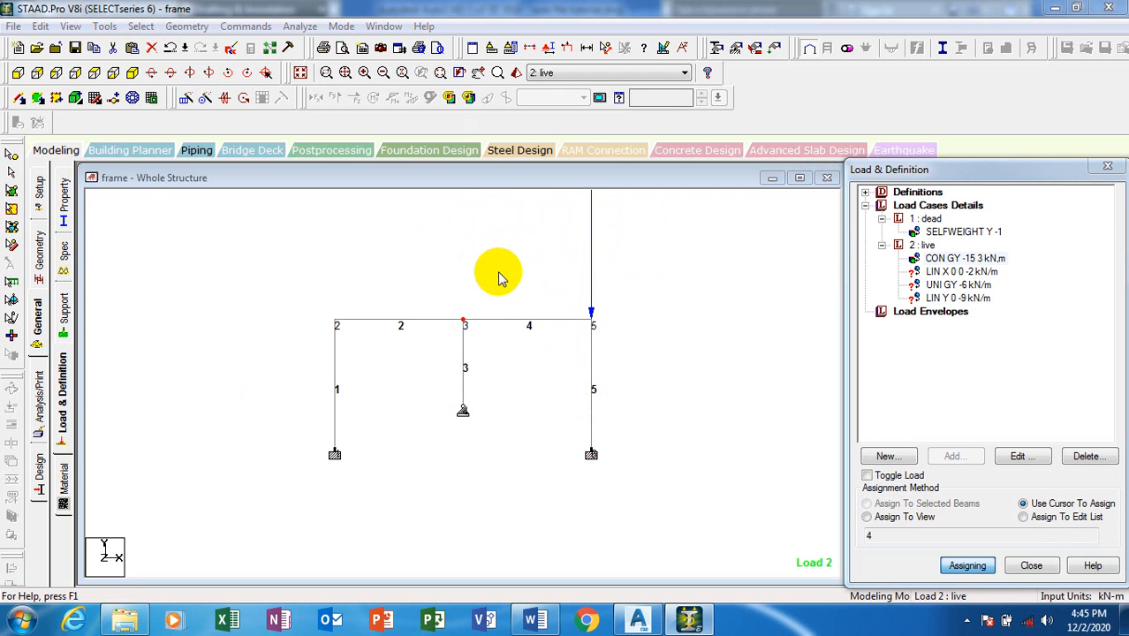
pyautogui.press('Delete')
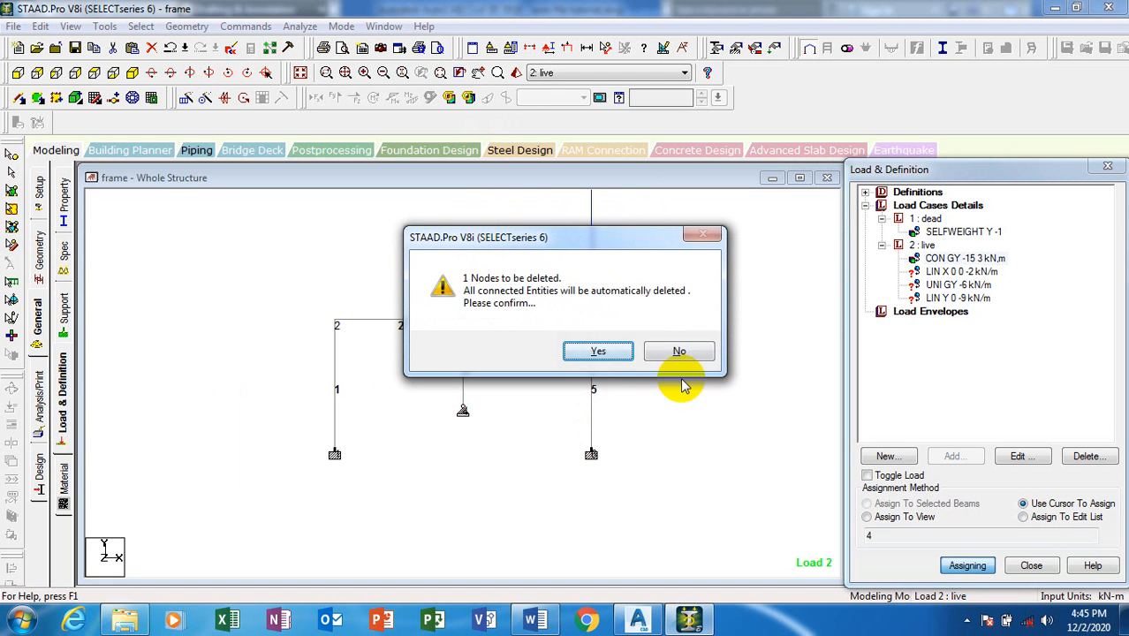
pyautogui.click(574, 353)
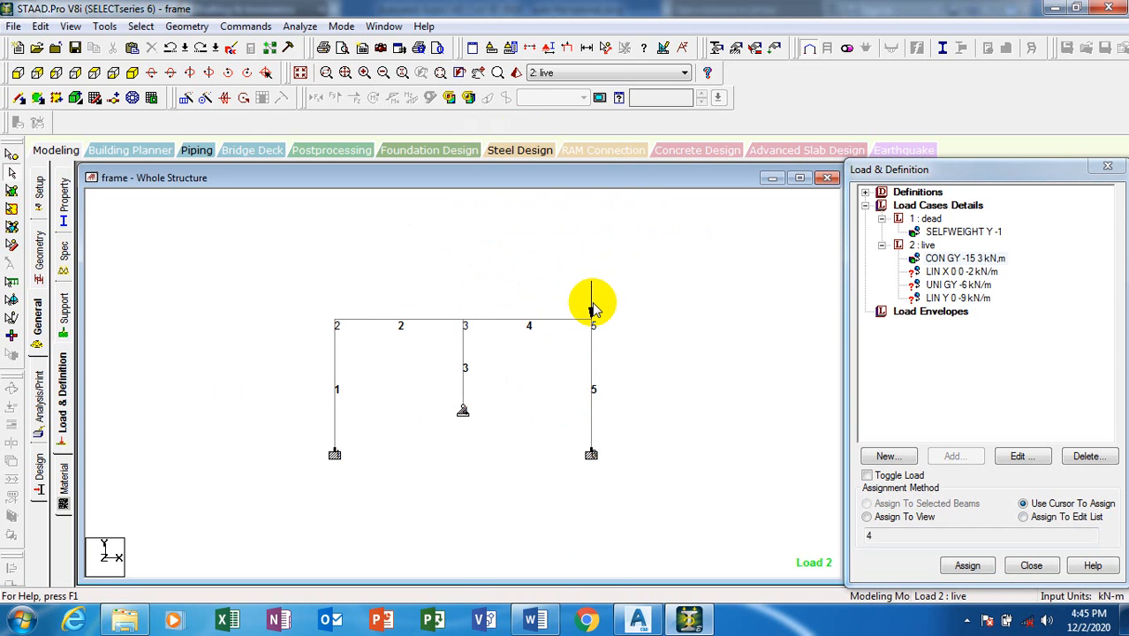
pyautogui.hotkey('ctrl', 'z')
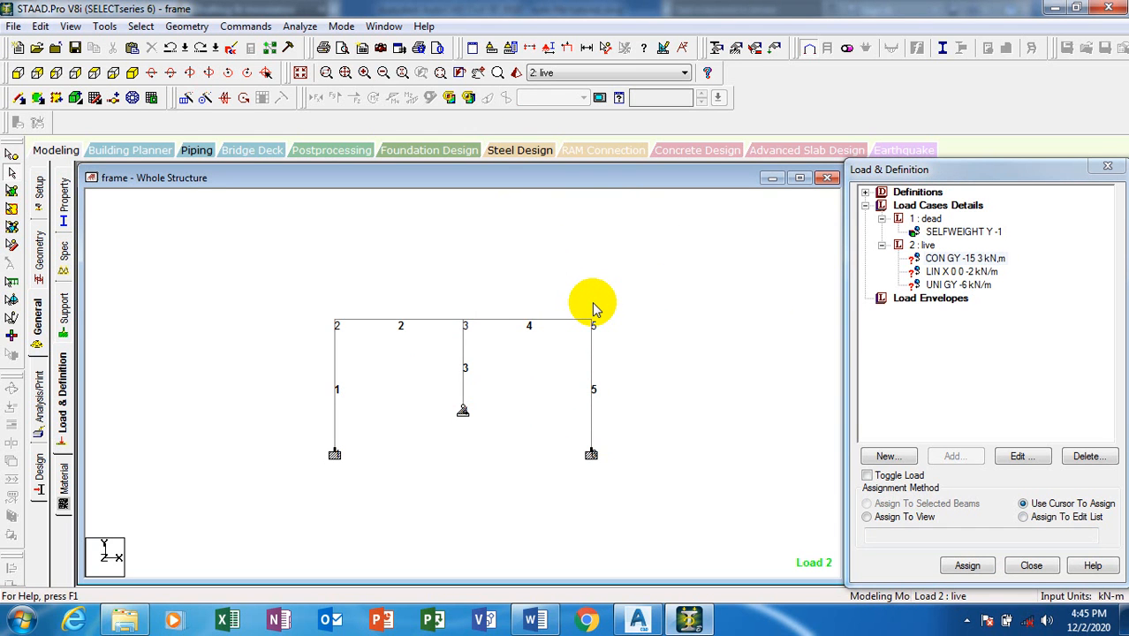
# Step: Assign the CON GY -15 concentrated load to beam 2 with the Assign To Selected Beams method, and clear the selection
pyautogui.click(941, 260)
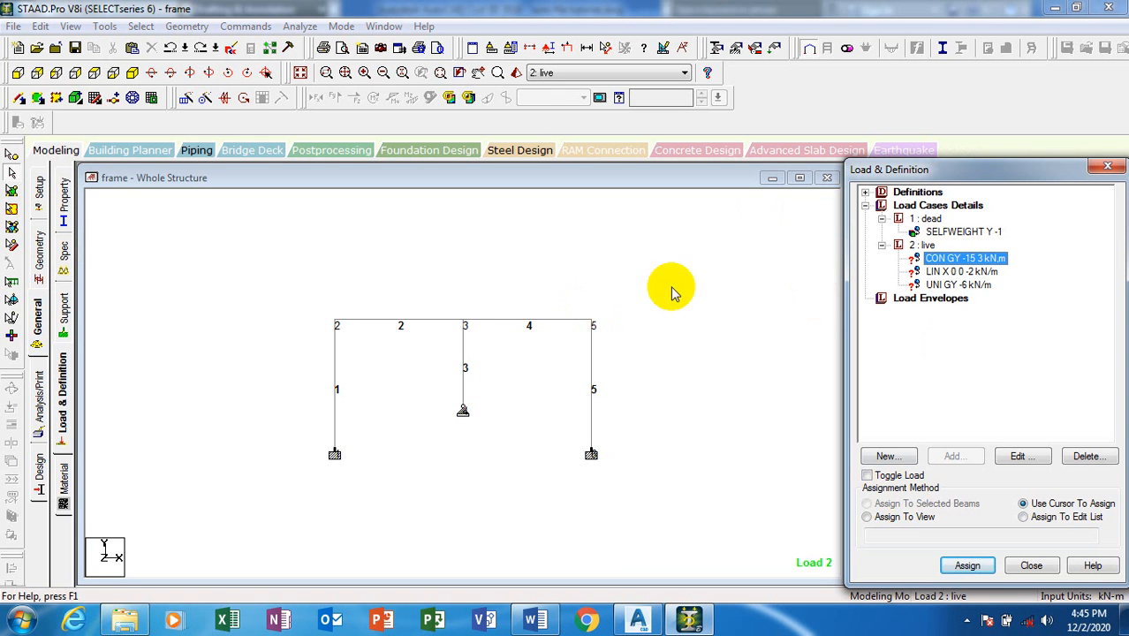
pyautogui.click(462, 340)
pyautogui.click(438, 322)
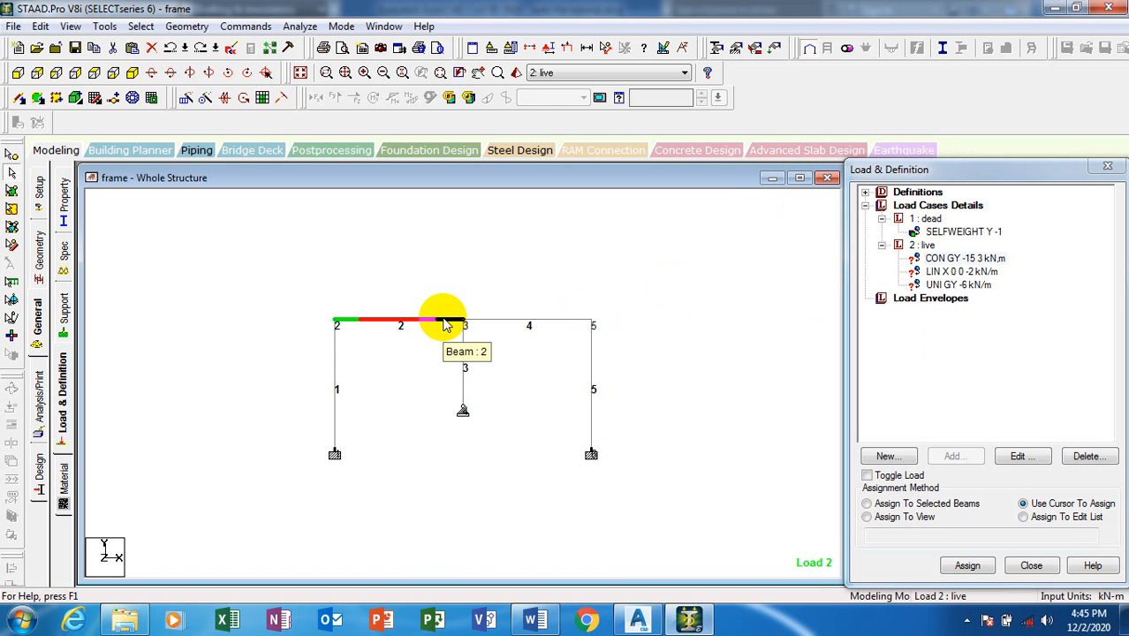
pyautogui.click(868, 505)
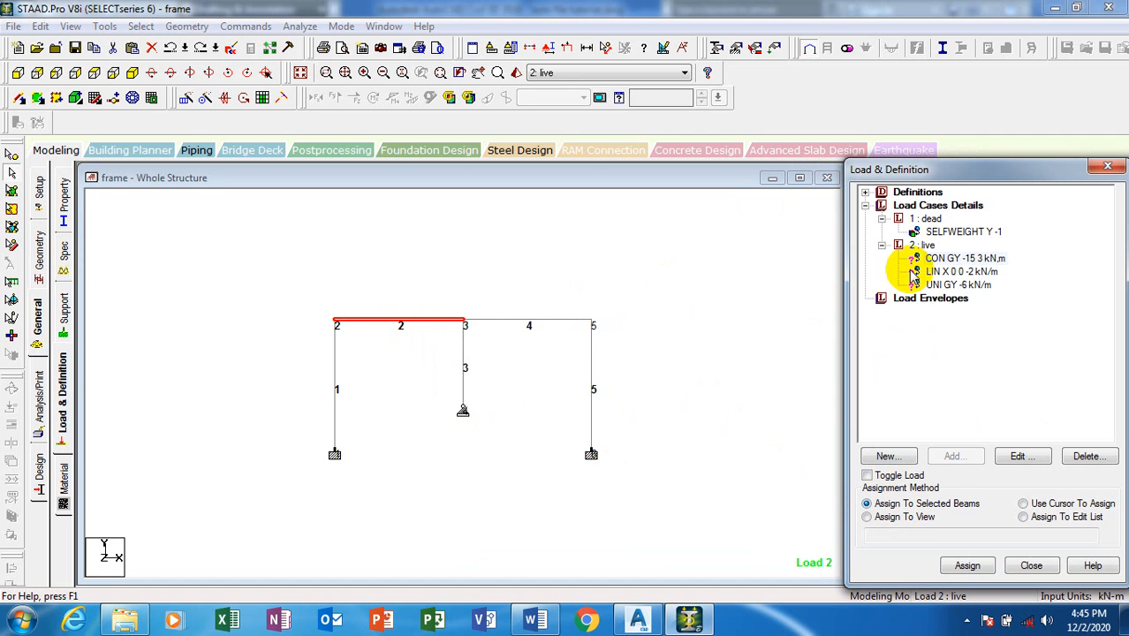
pyautogui.click(946, 231)
pyautogui.click(943, 258)
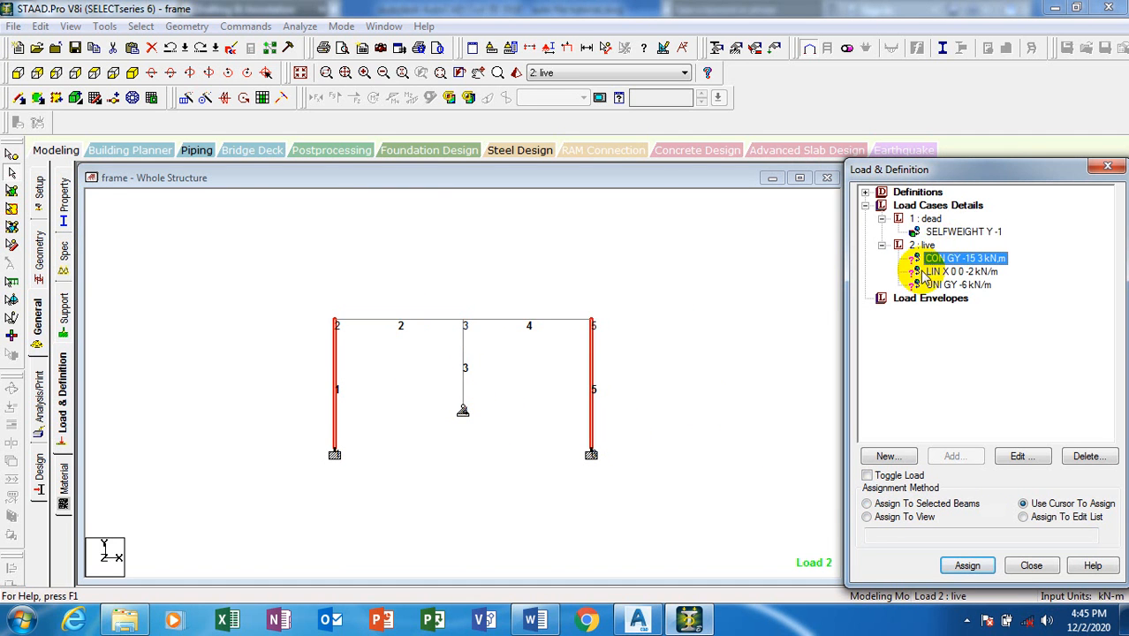
pyautogui.click(422, 325)
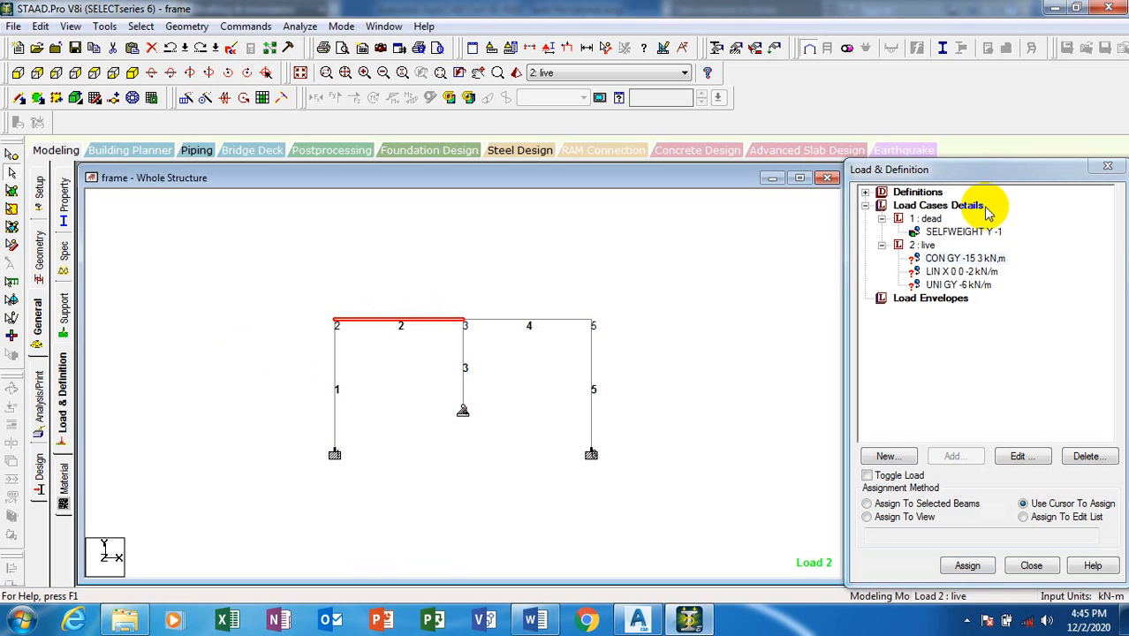
pyautogui.click(936, 258)
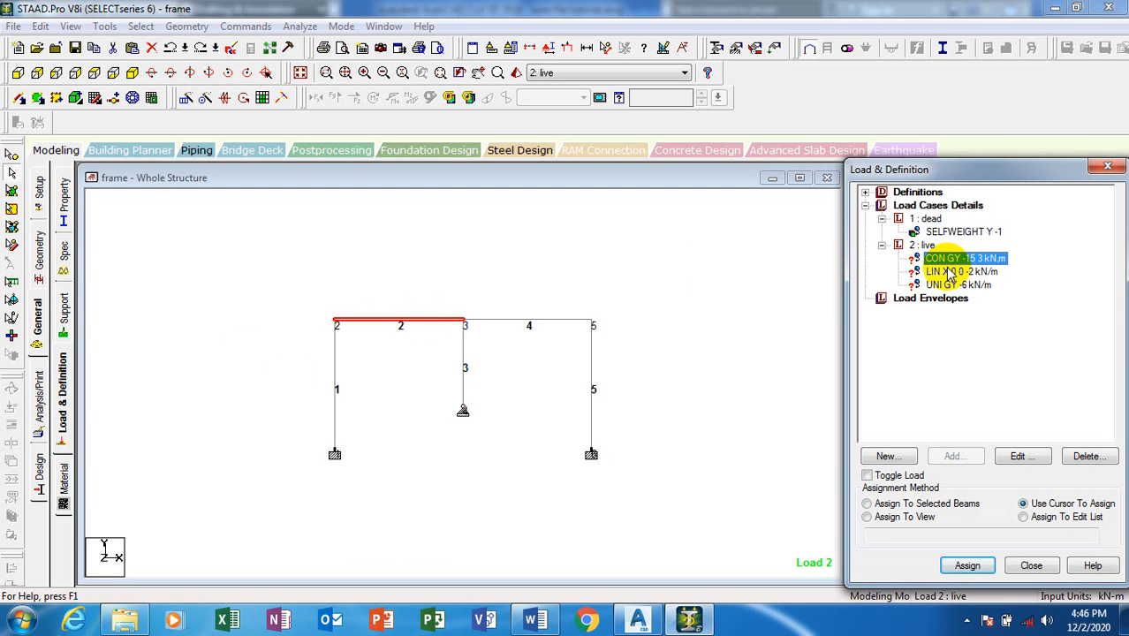
pyautogui.click(887, 506)
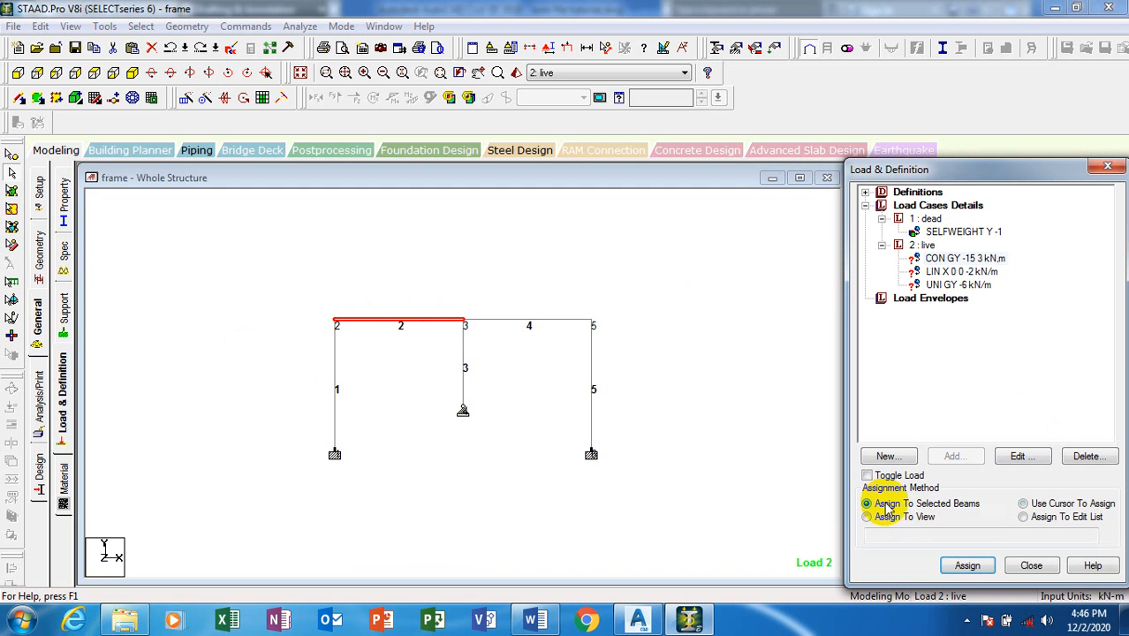
pyautogui.click(963, 566)
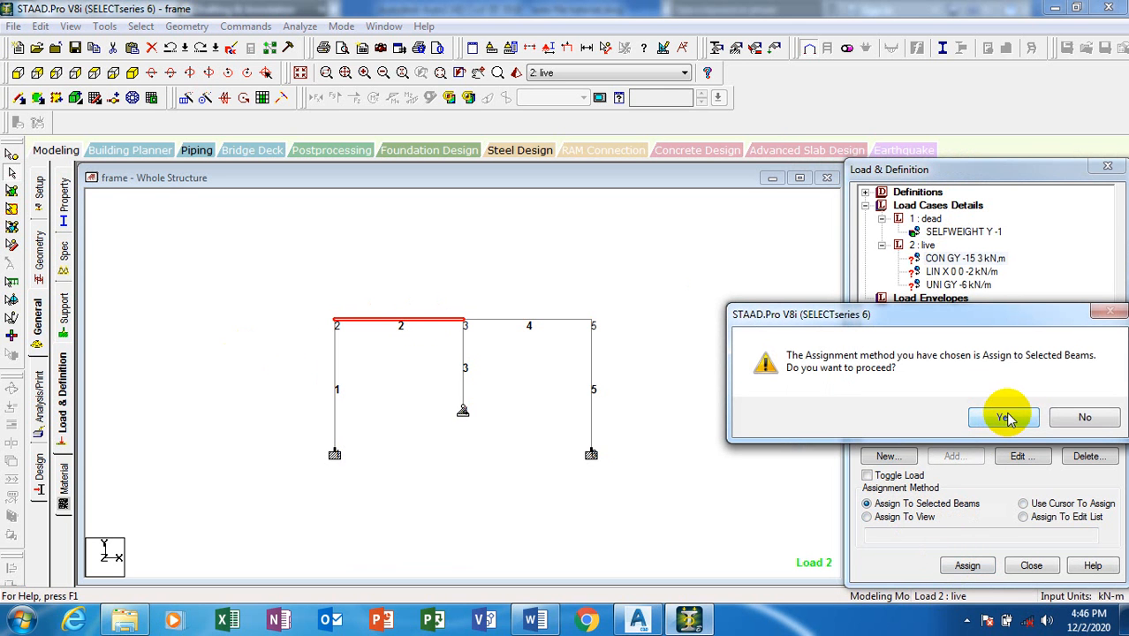
pyautogui.click(1007, 418)
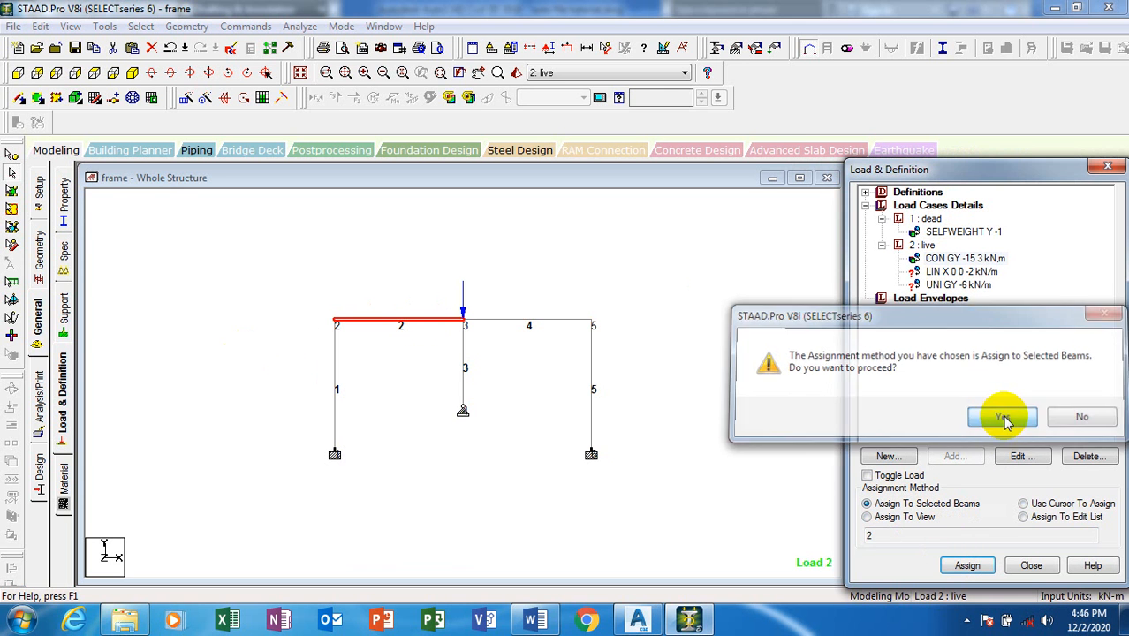
pyautogui.click(426, 352)
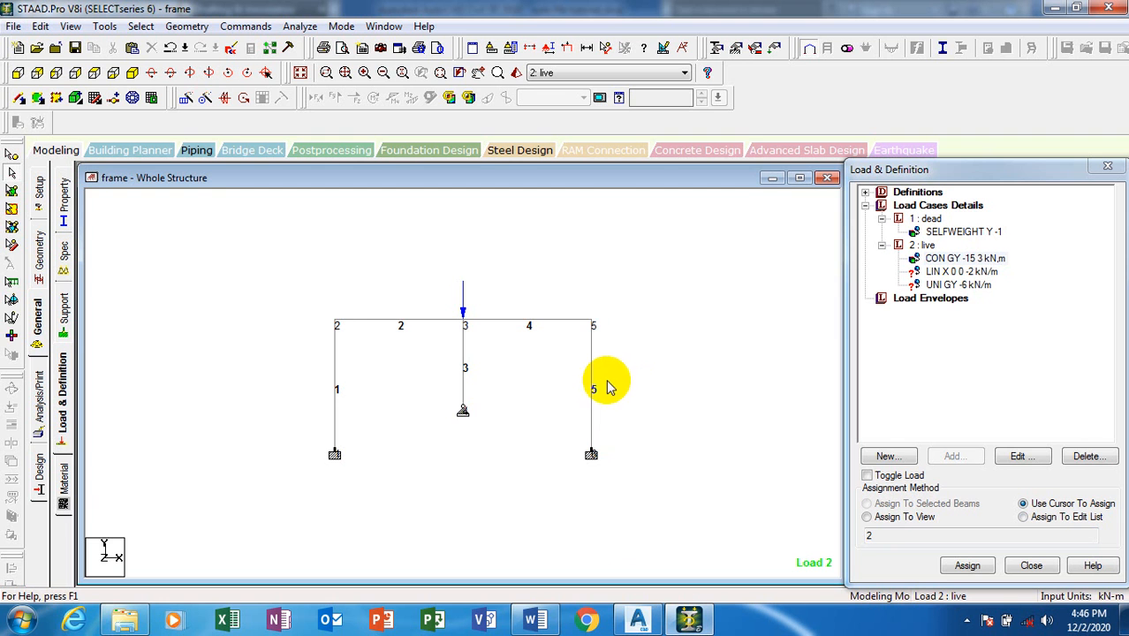
# Step: Assign the UNI GY -6 kN/m load to beam 2 with the Assign To Selected Beams method
pyautogui.click(954, 284)
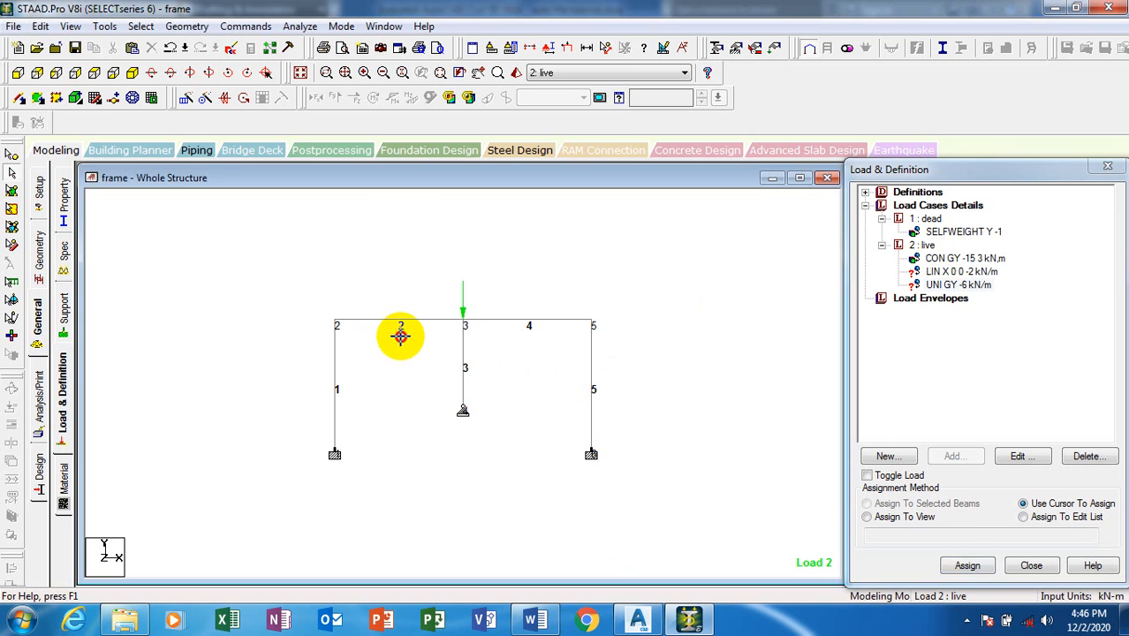
pyautogui.click(956, 284)
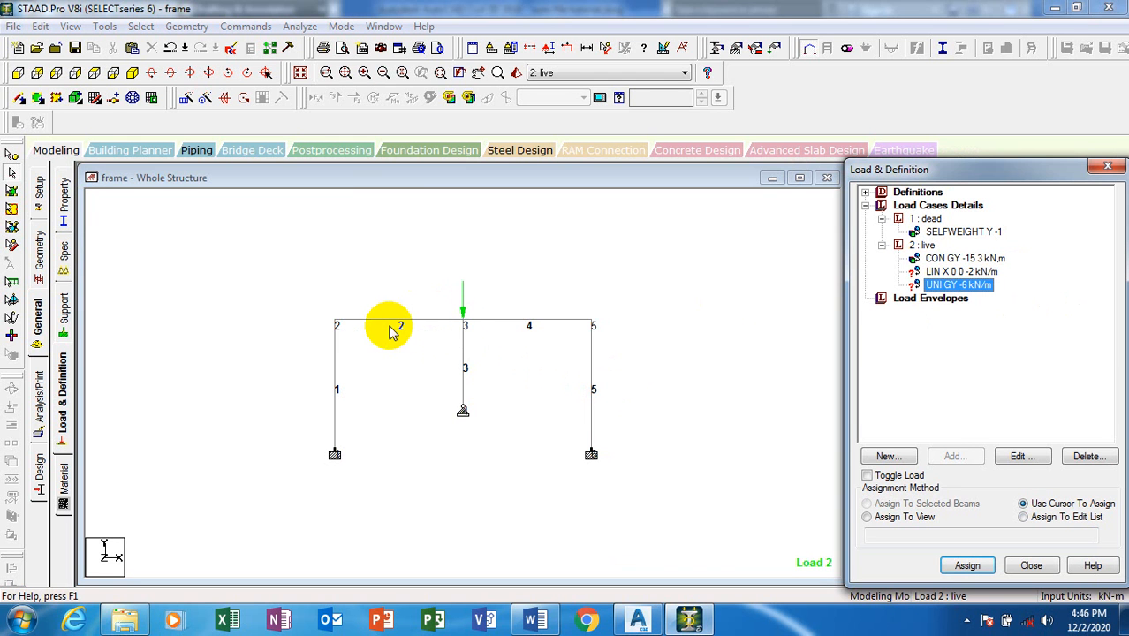
pyautogui.click(417, 326)
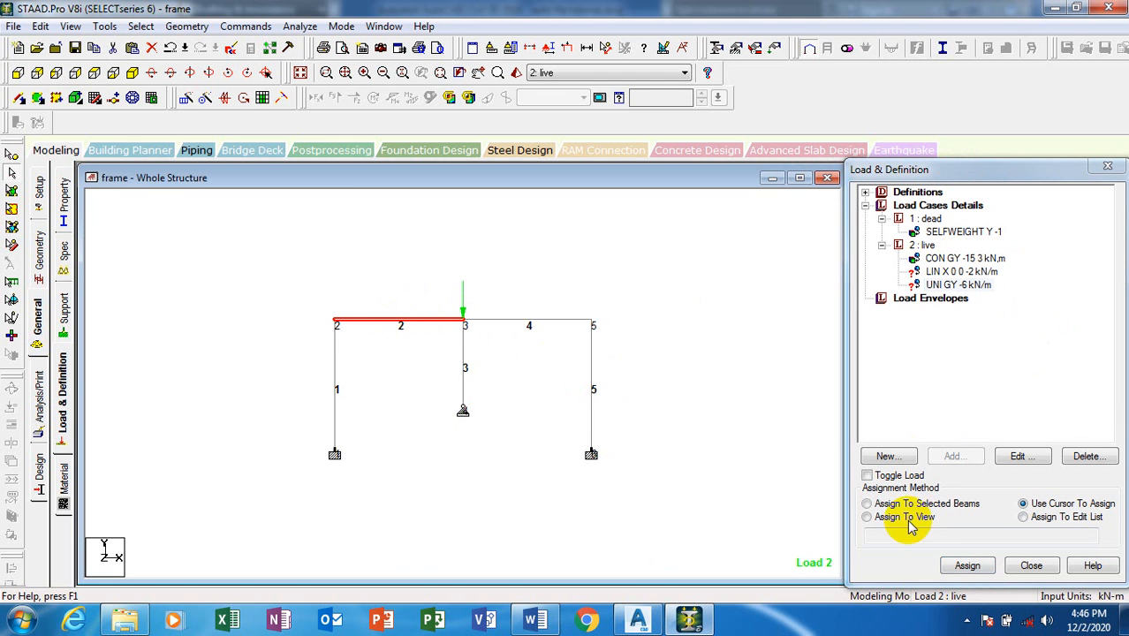
pyautogui.click(888, 504)
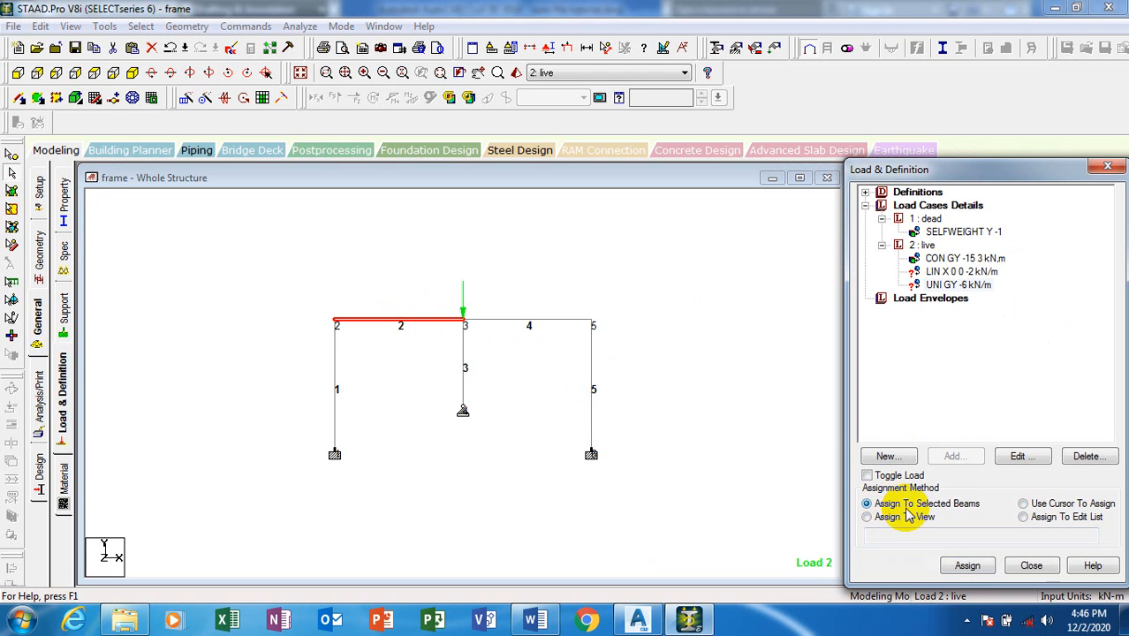
pyautogui.click(972, 568)
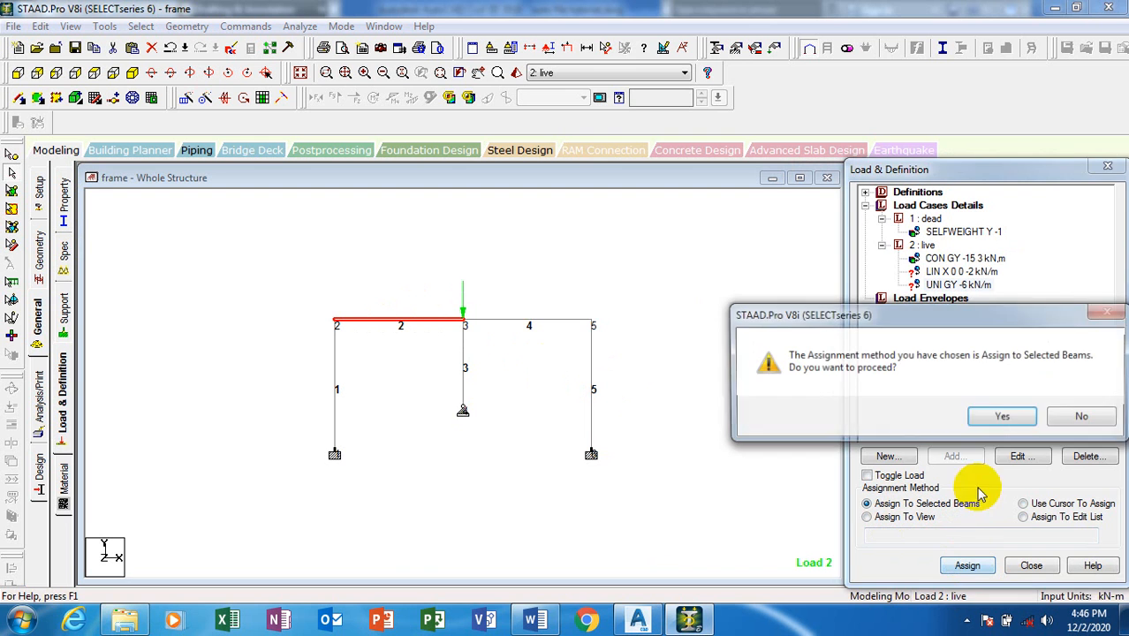
pyautogui.click(1004, 419)
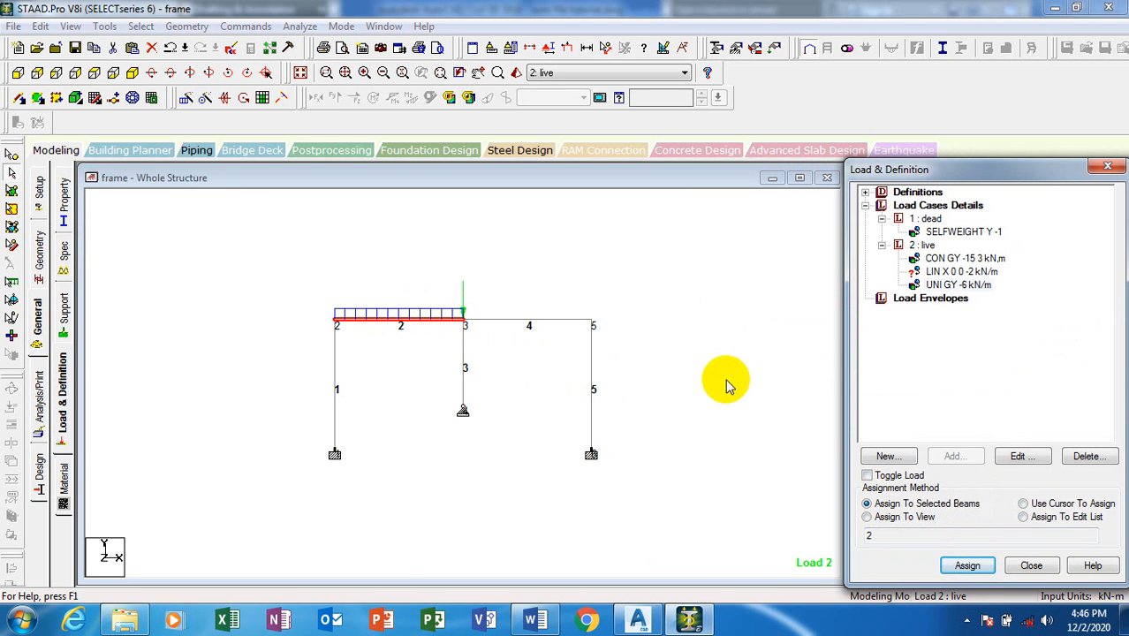
# Step: Try to assign the LIN X 0 0 -2 kN/m load to beam 4 and undo the assignment
pyautogui.click(638, 618)
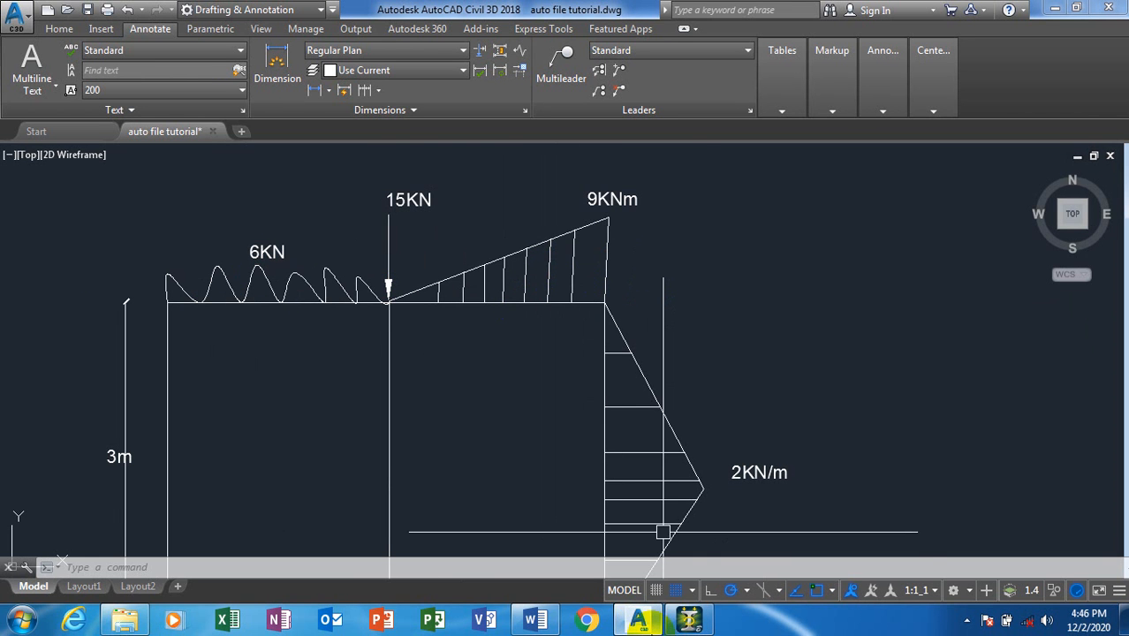
pyautogui.click(689, 618)
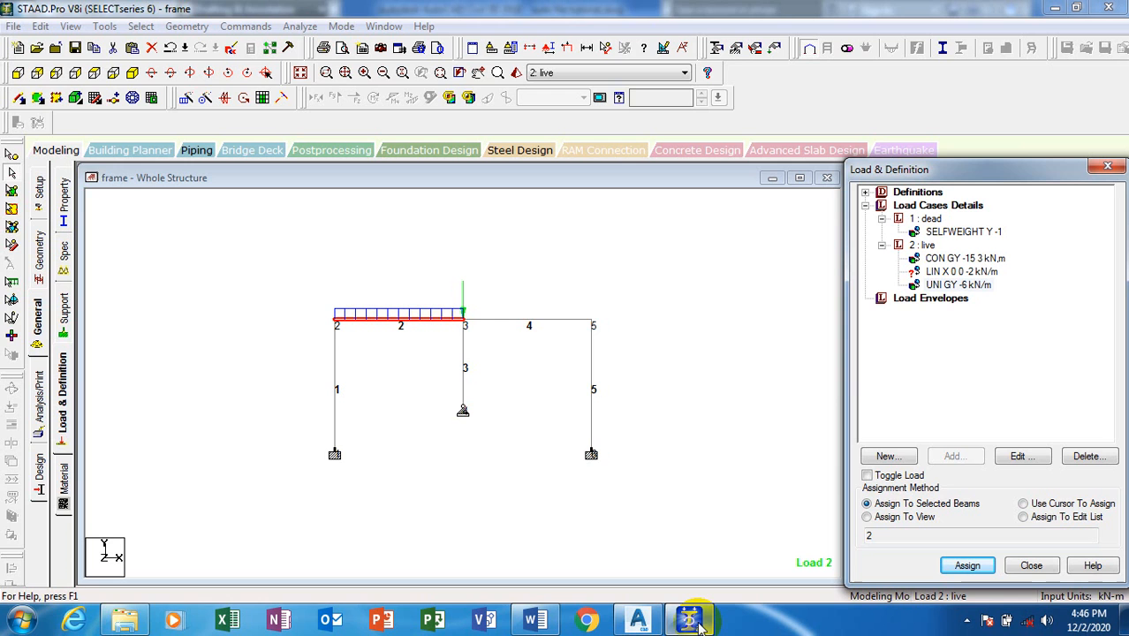
pyautogui.click(945, 272)
pyautogui.click(517, 320)
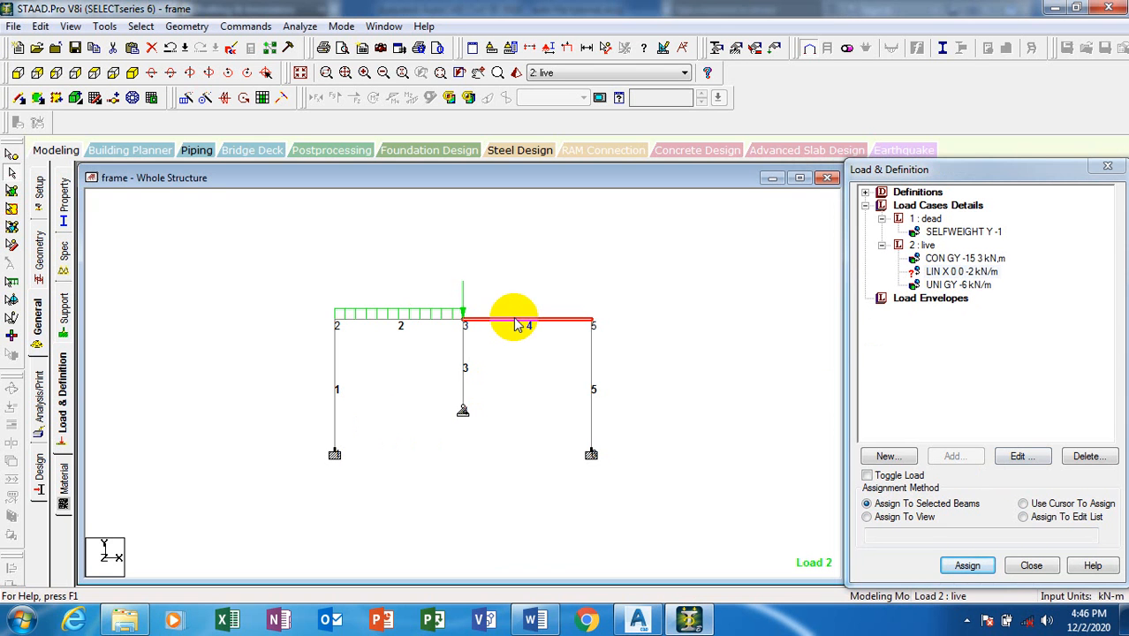
pyautogui.click(967, 566)
pyautogui.click(935, 416)
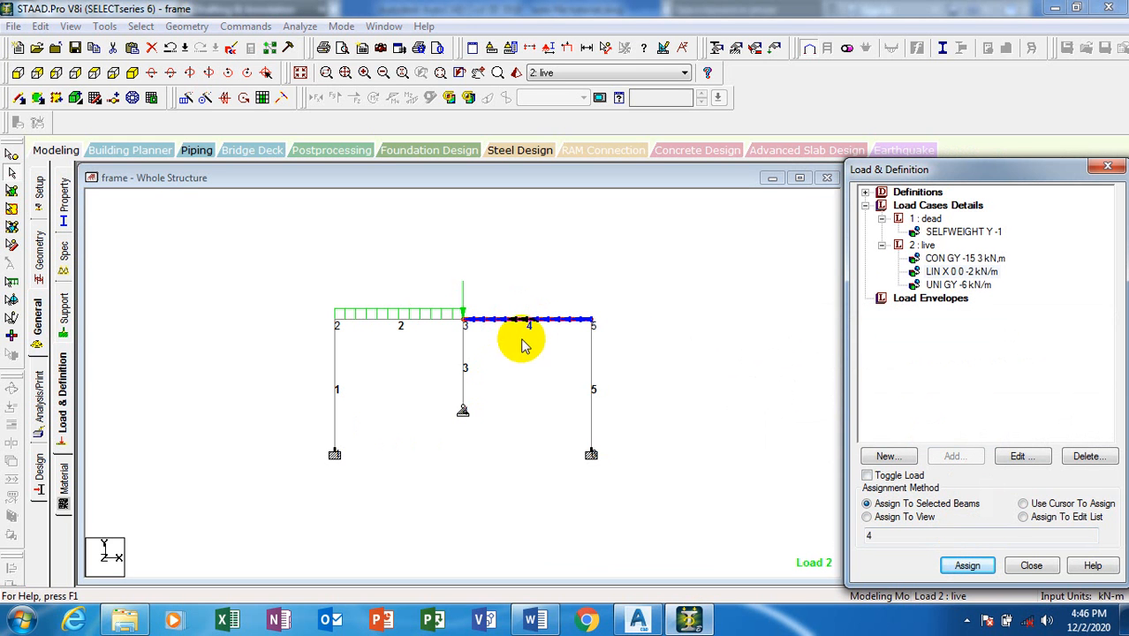
pyautogui.scroll(3, 547, 331)
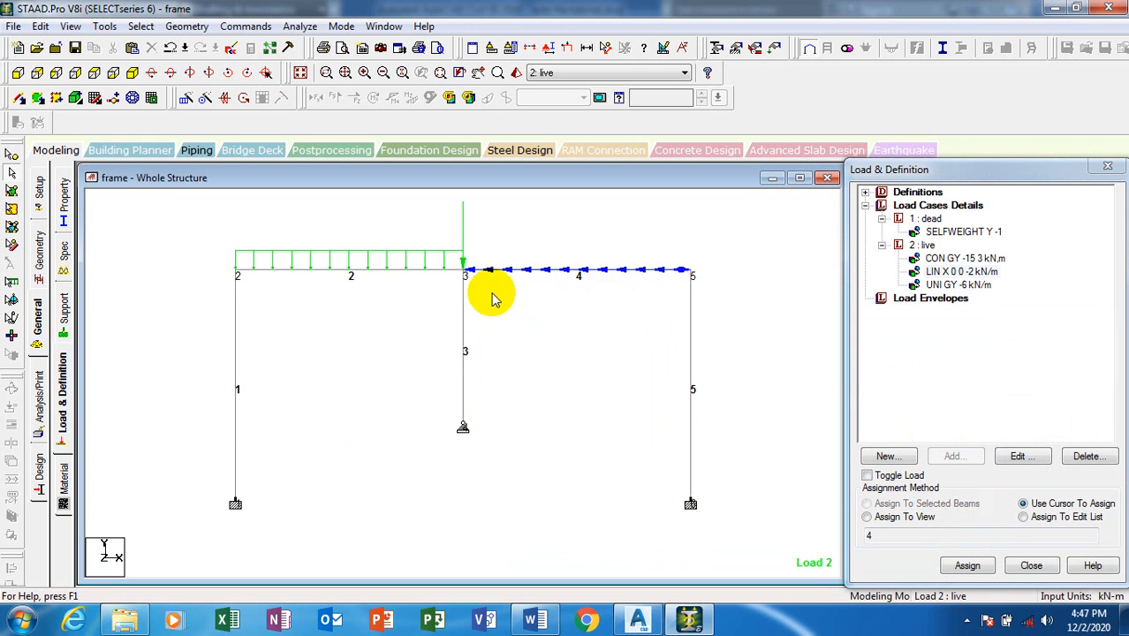
pyautogui.scroll(-2, 565, 305)
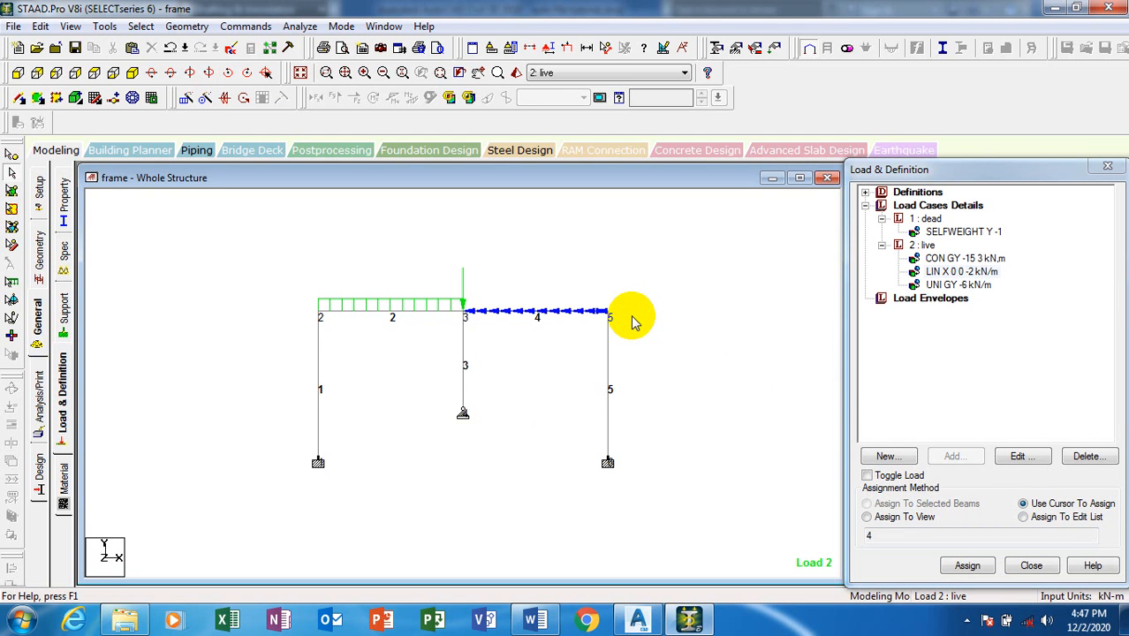
pyautogui.click(632, 322)
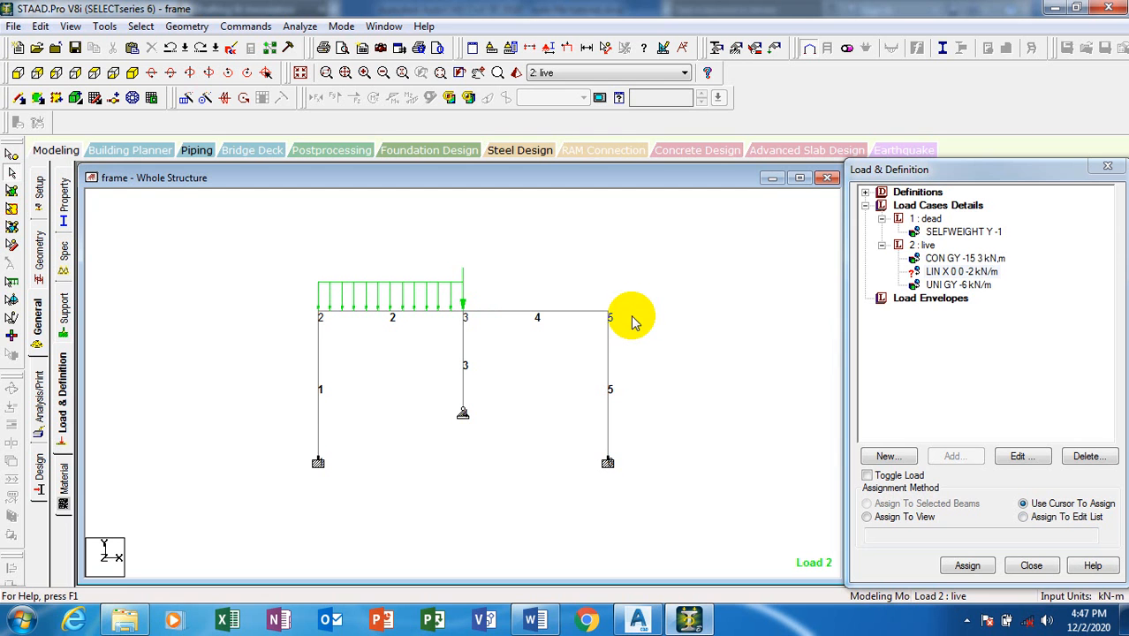
# Step: Switch to AutoCAD to compare the live load items with the loads on the frame sketch, and return to STAAD.Pro
pyautogui.click(943, 286)
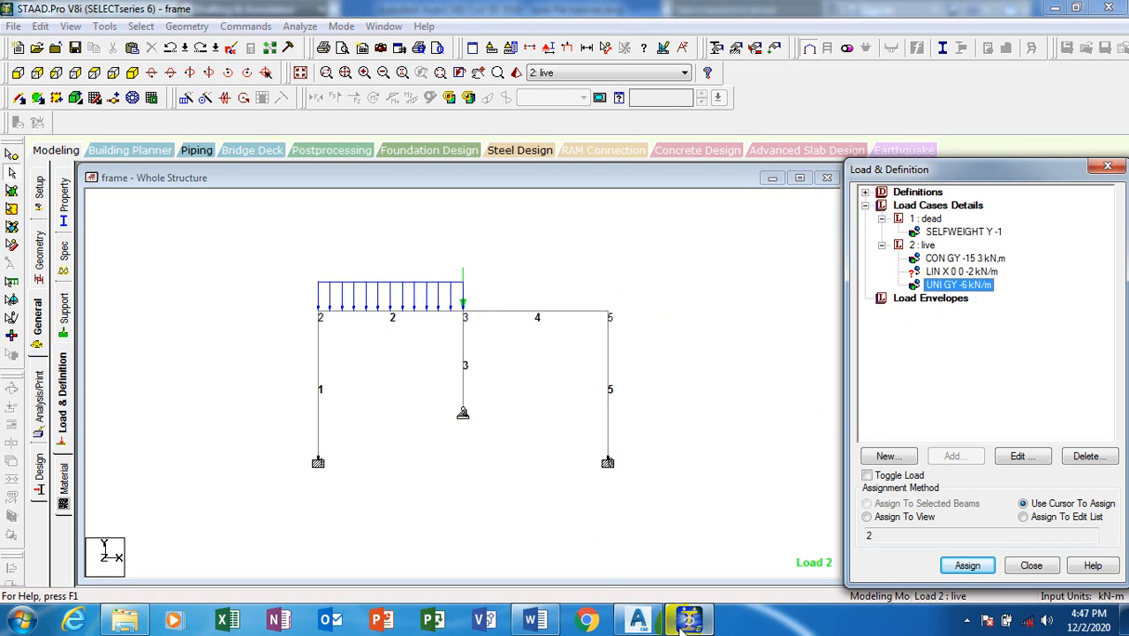
pyautogui.click(645, 621)
pyautogui.moveTo(654, 624)
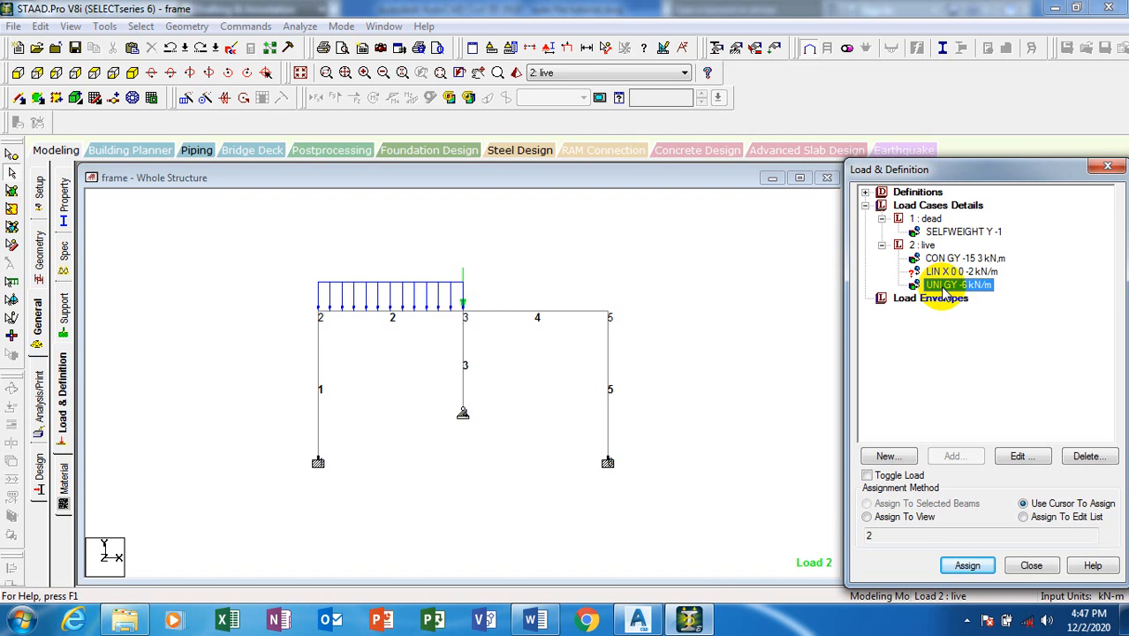
pyautogui.click(638, 618)
pyautogui.scroll(-2, 570, 240)
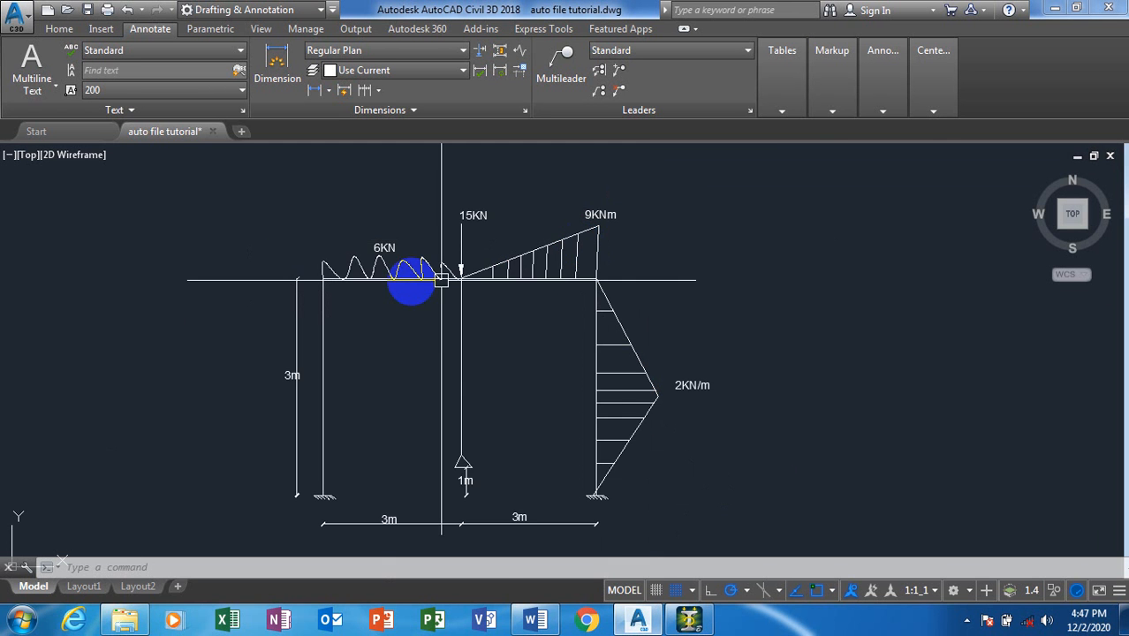
pyautogui.scroll(3, 411, 266)
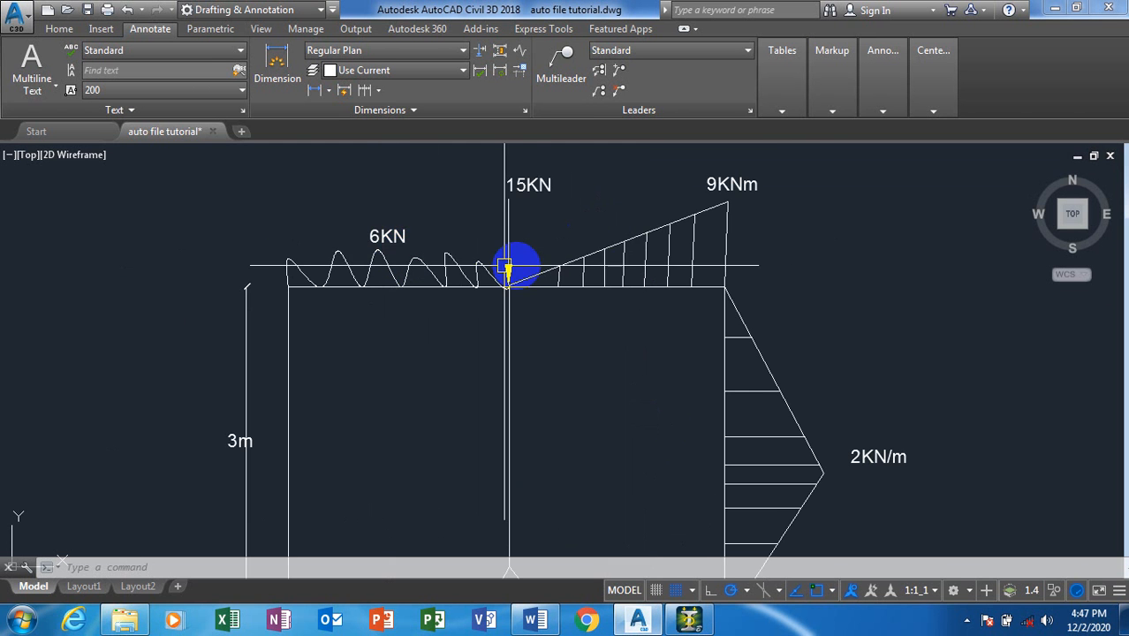
pyautogui.scroll(-3, 547, 257)
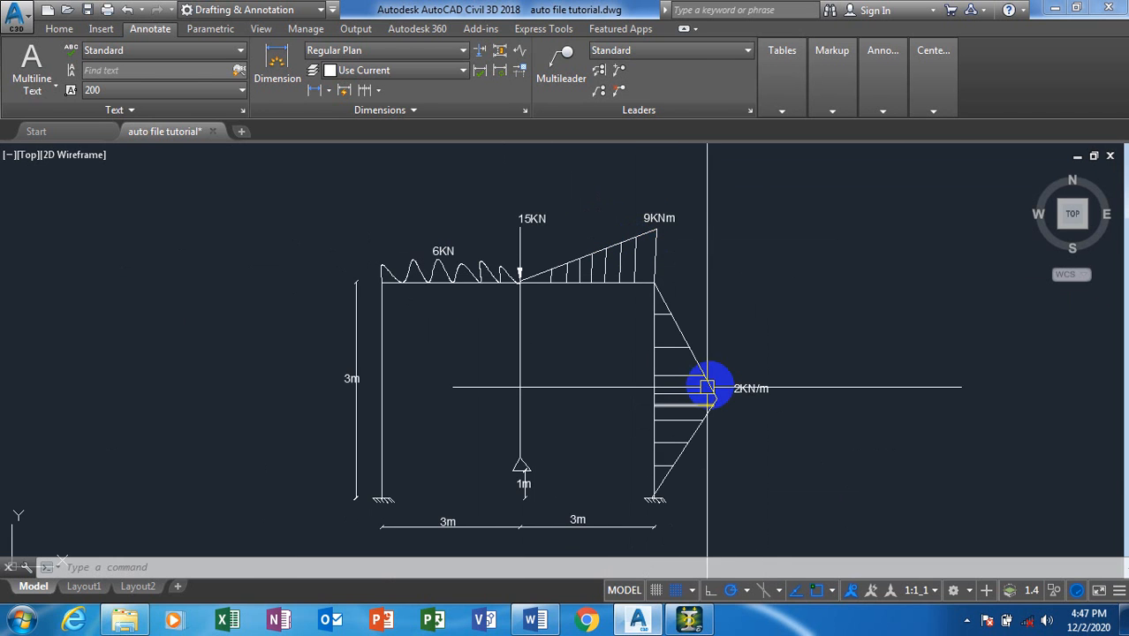
pyautogui.click(688, 623)
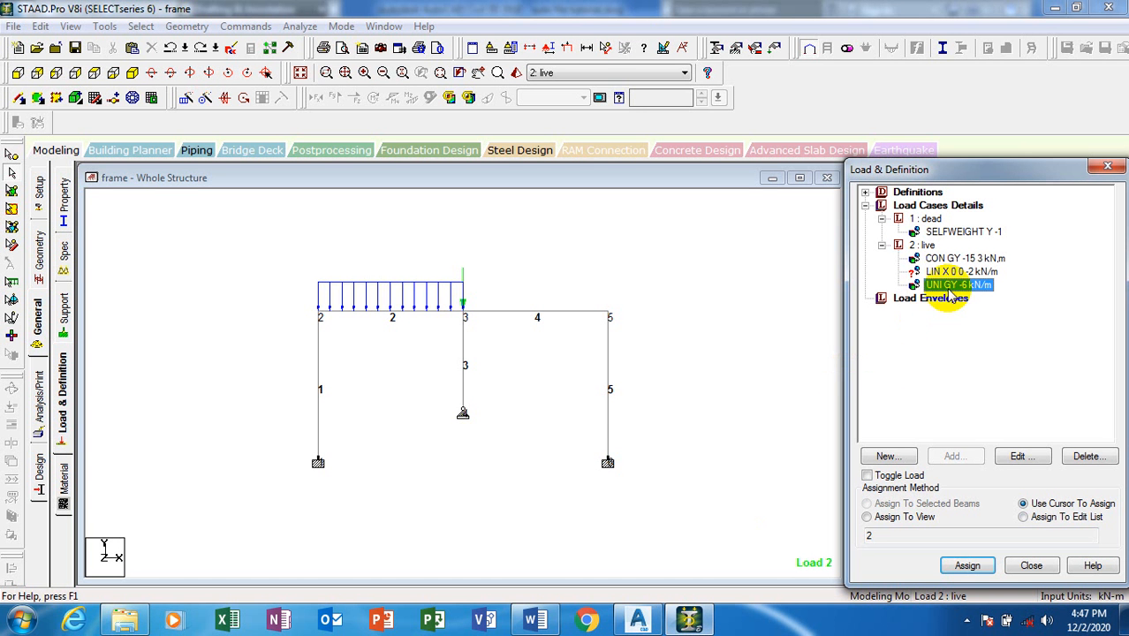
# Step: Assign the LIN X 0 0 -2 kN/m load to beam 5 with the Assign To Selected Beams method, and clear the selection
pyautogui.click(972, 273)
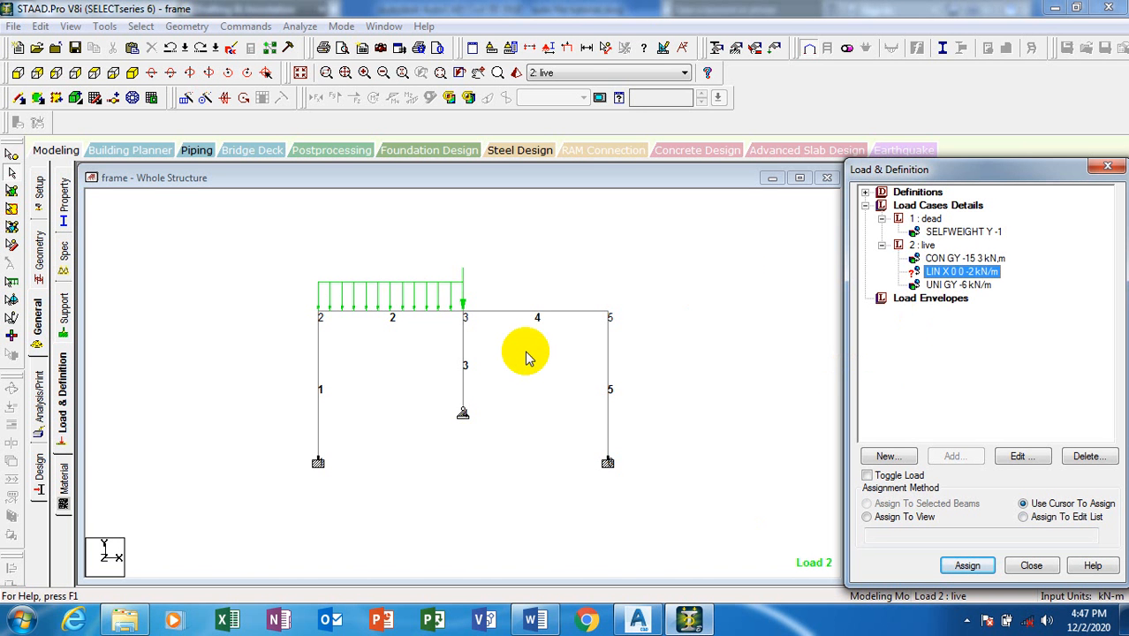
pyautogui.click(610, 384)
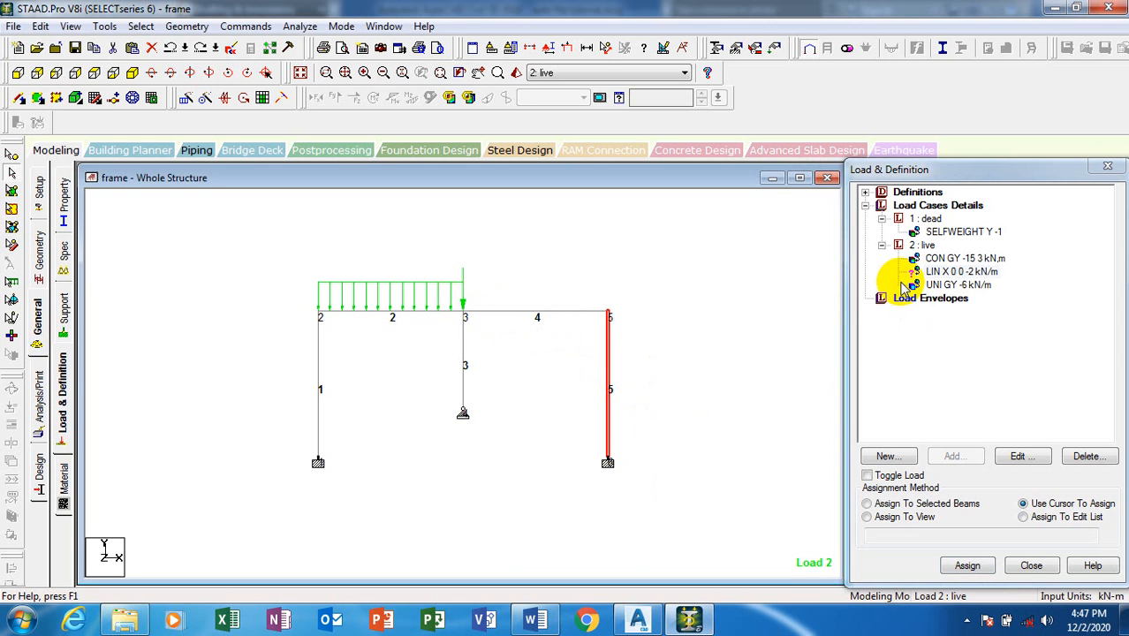
pyautogui.click(895, 505)
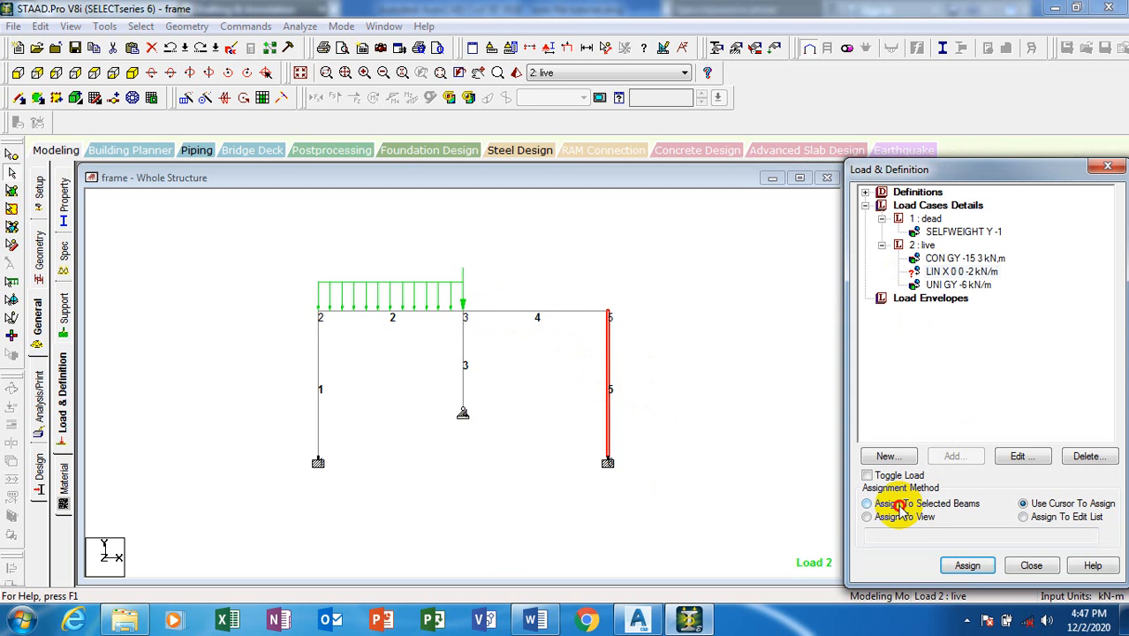
pyautogui.click(971, 567)
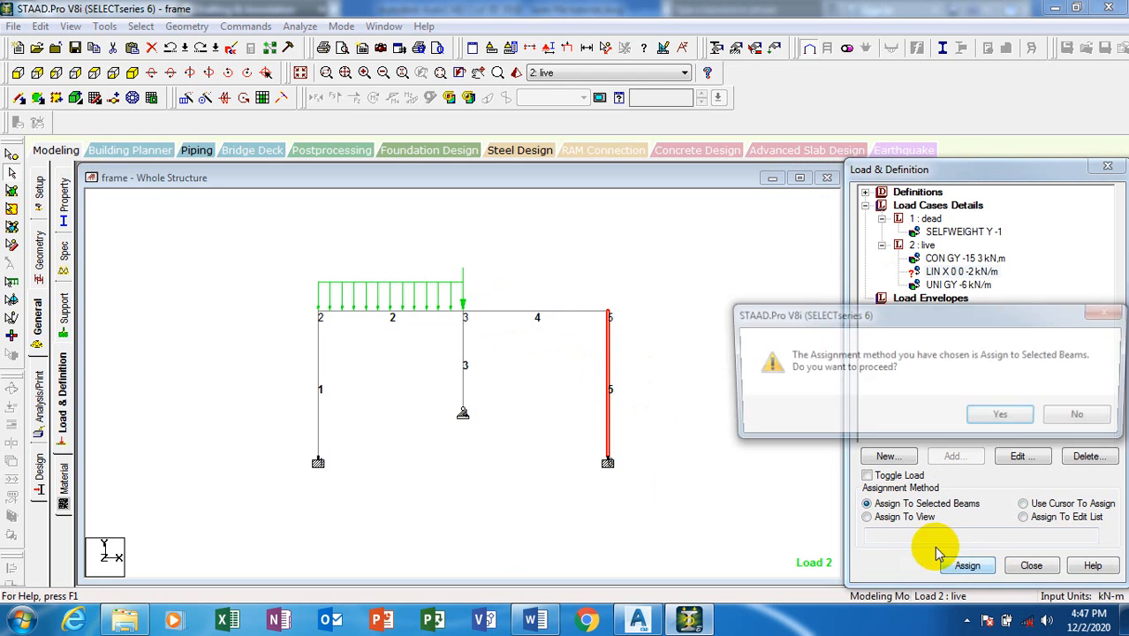
pyautogui.click(990, 422)
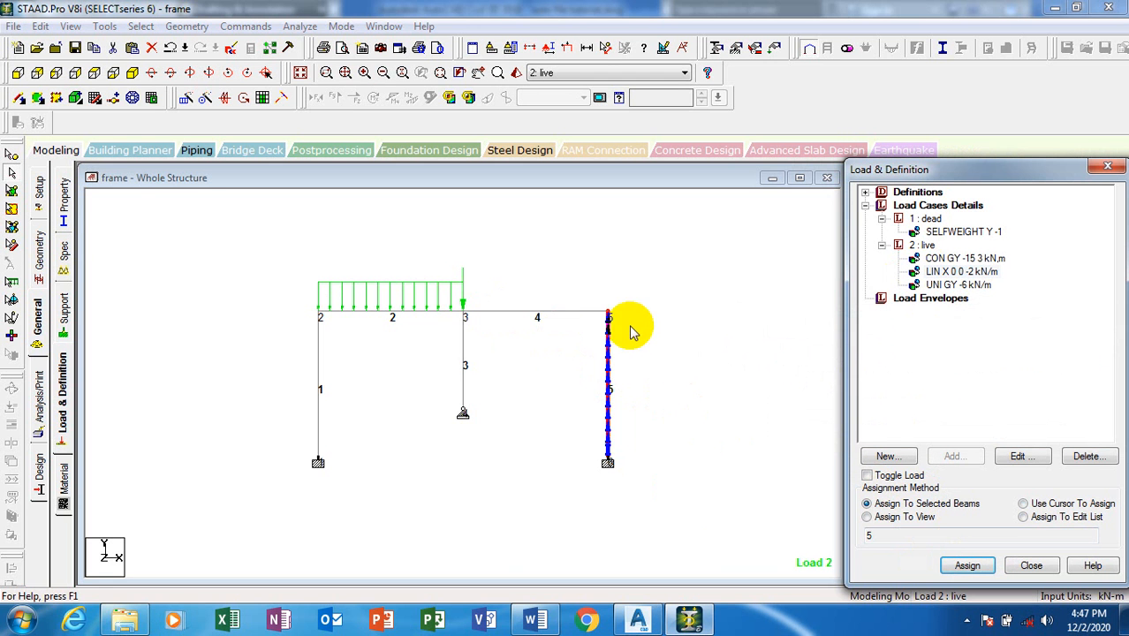
pyautogui.click(564, 311)
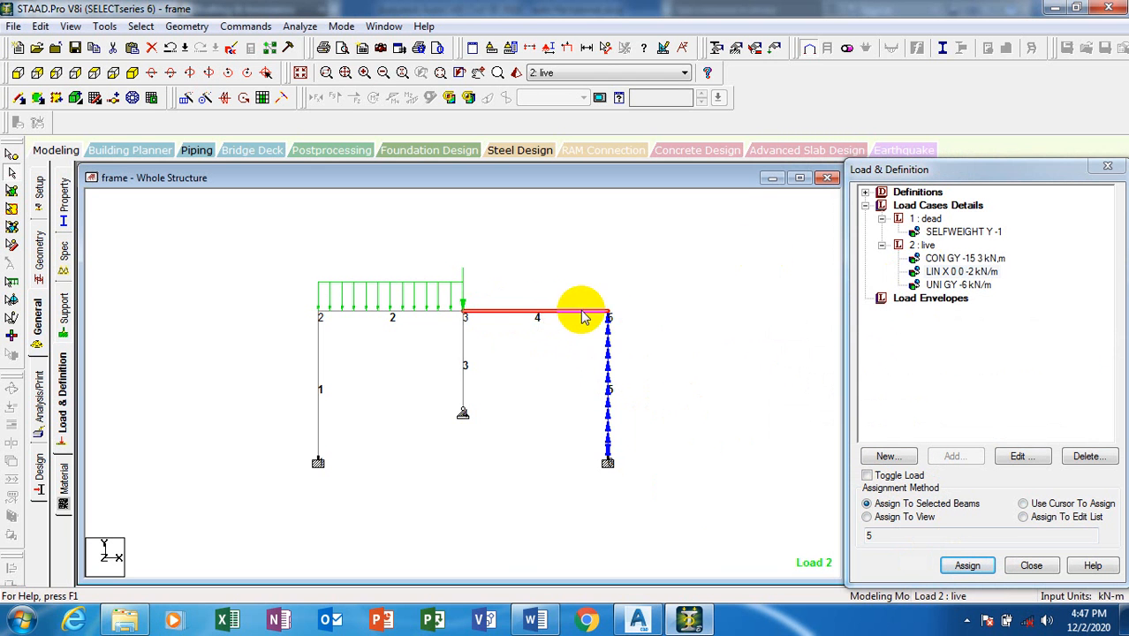
pyautogui.click(591, 289)
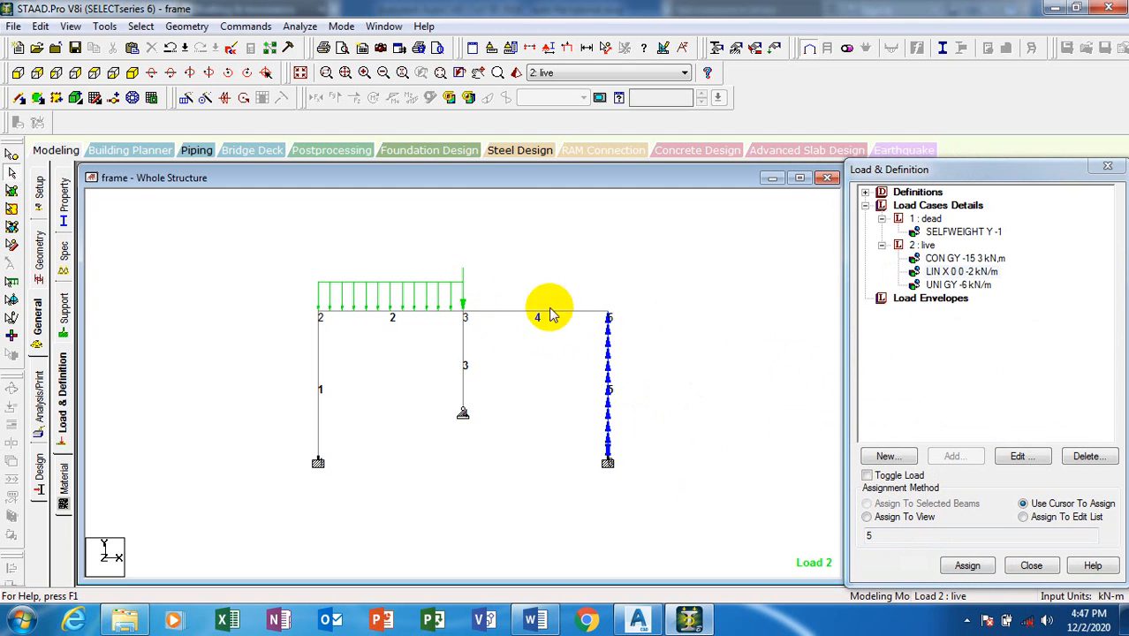
# Step: Add a linear varying member load to the live case with W1 0 and W2 -9 kN/m in the local Y direction
pyautogui.click(924, 246)
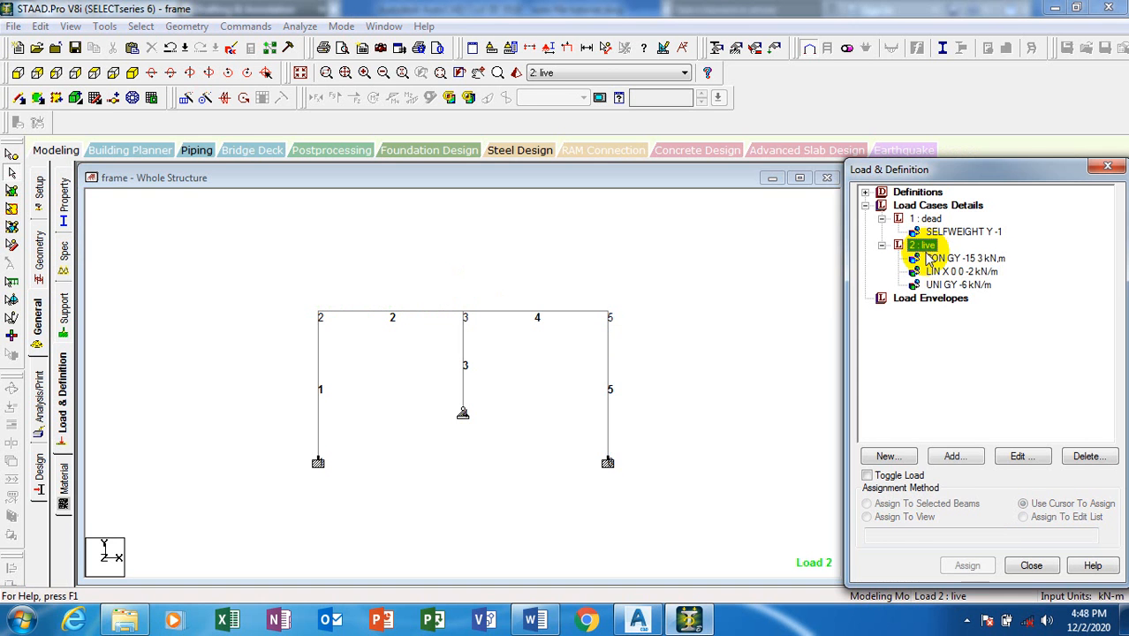
pyautogui.click(956, 458)
pyautogui.press('Escape')
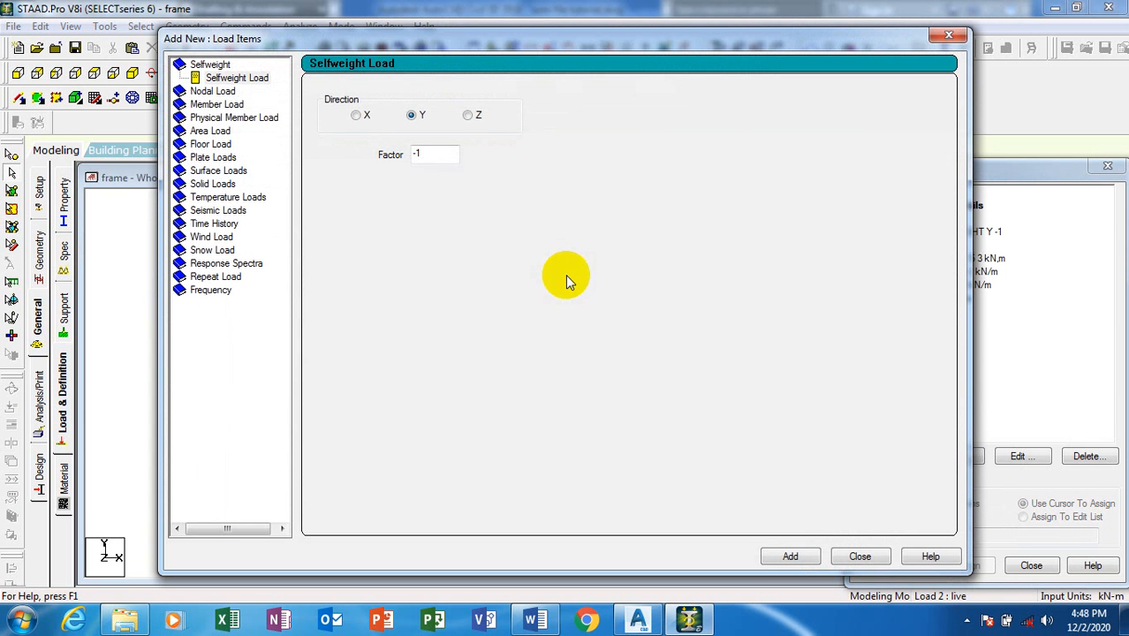
pyautogui.click(213, 104)
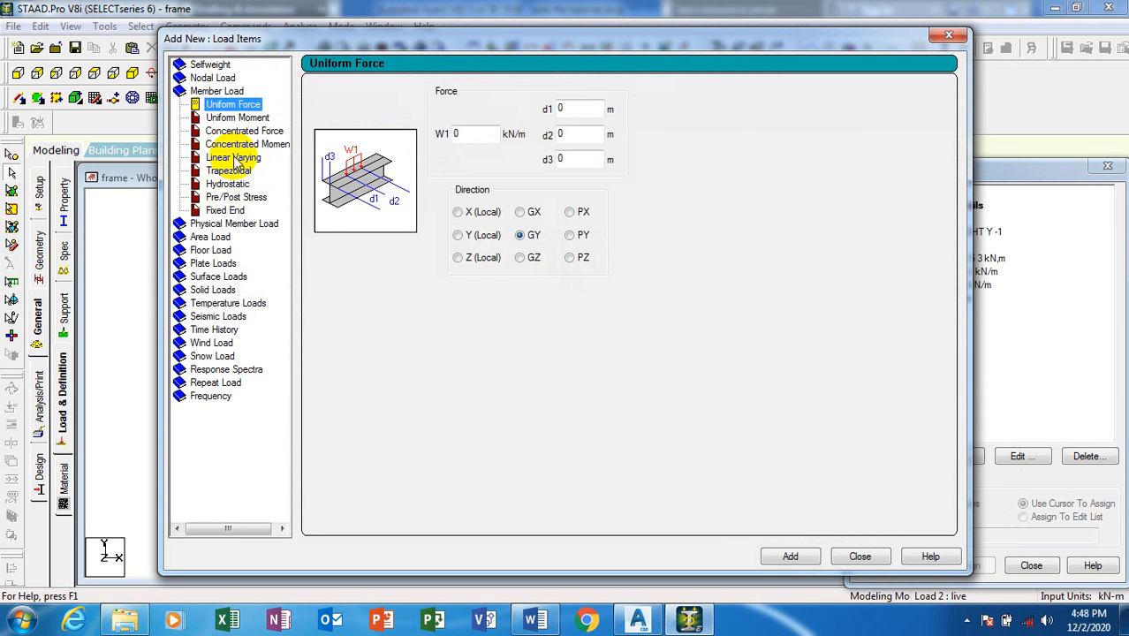
pyautogui.click(231, 157)
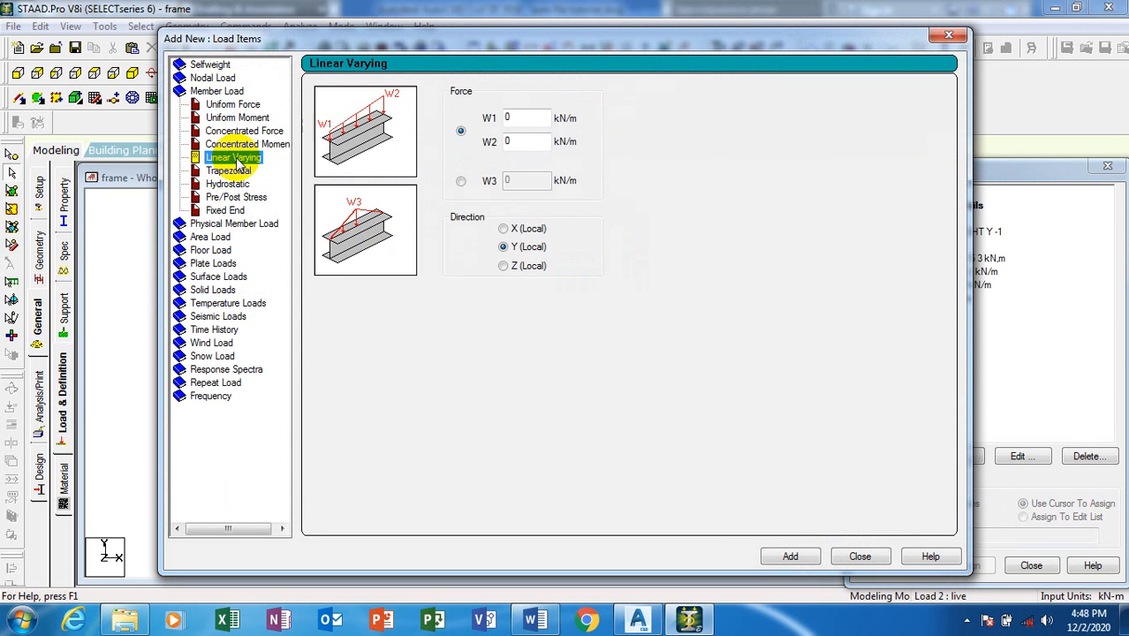
pyautogui.doubleClick(509, 142)
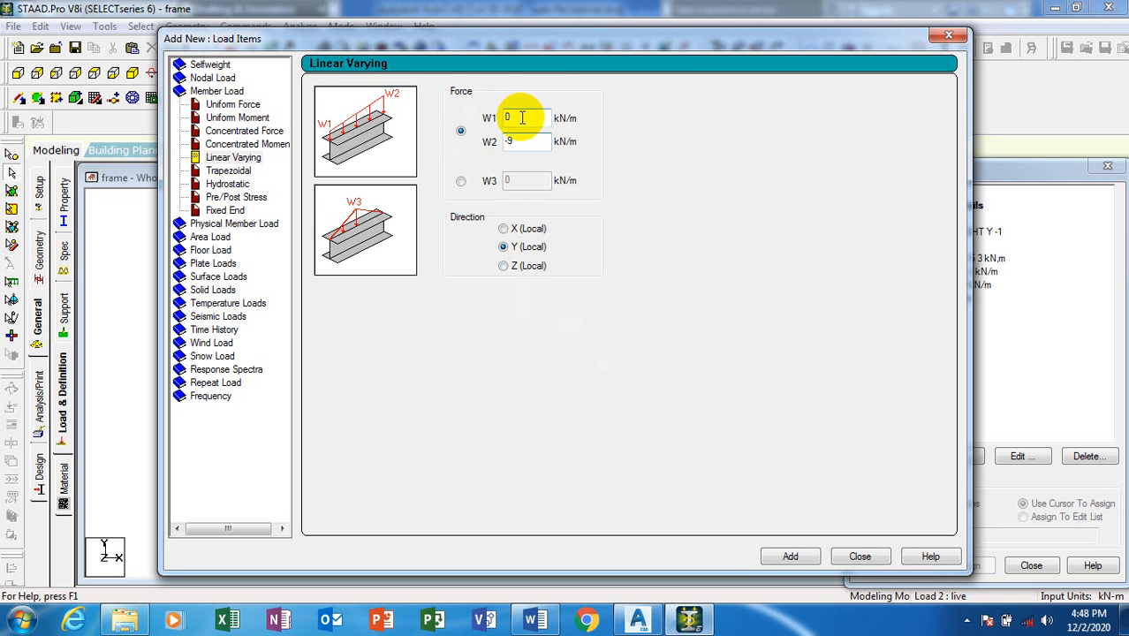
pyautogui.click(793, 557)
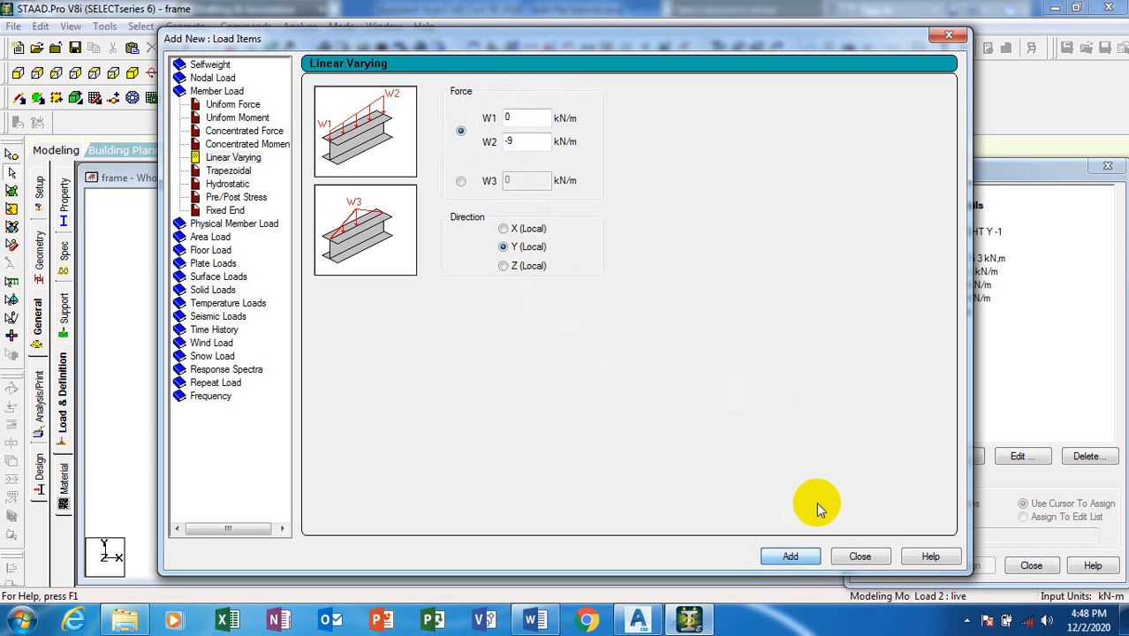
pyautogui.click(859, 557)
# Step: Assign the LIN Y 0 -9 kN/m load to beam 4 with the Assign To Selected Beams method, and clear the selection
pyautogui.click(954, 299)
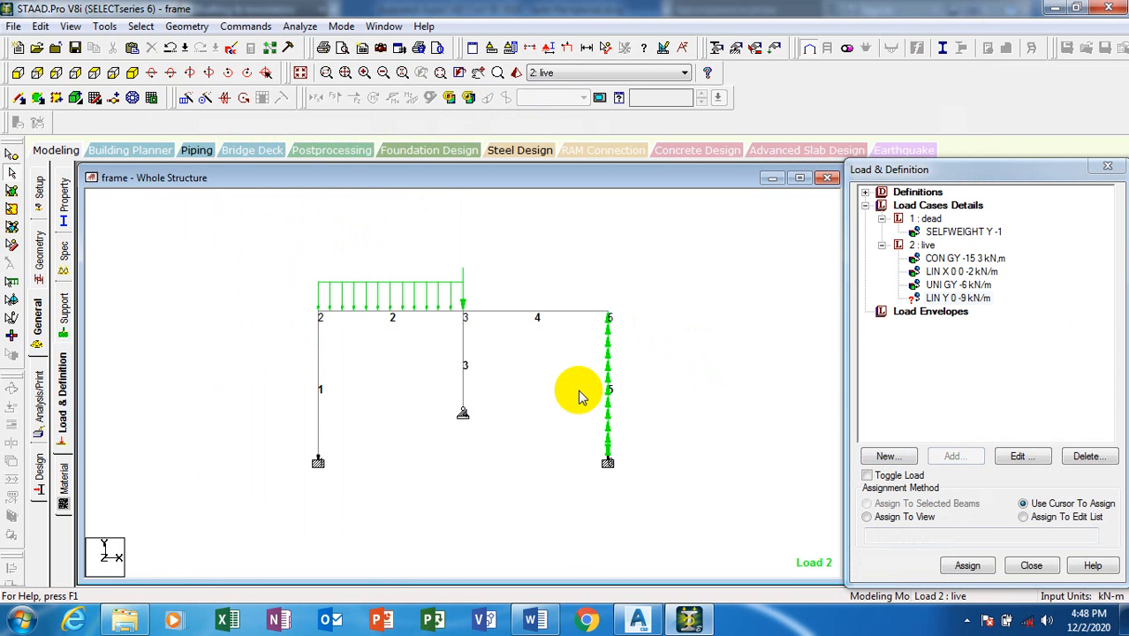
pyautogui.click(957, 298)
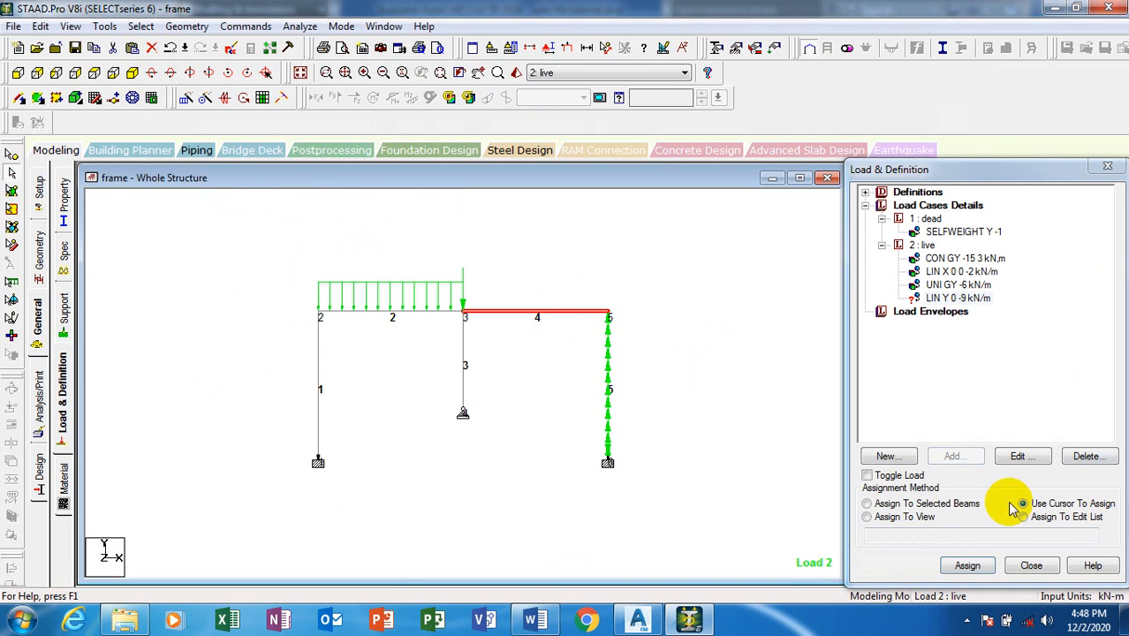
pyautogui.click(867, 504)
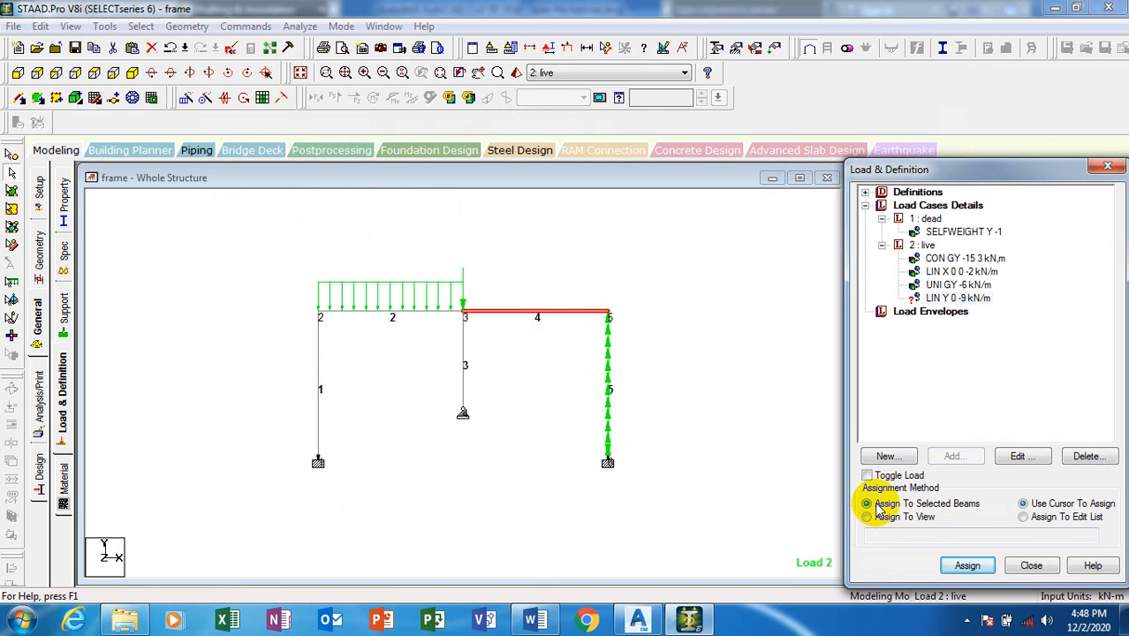
pyautogui.click(969, 565)
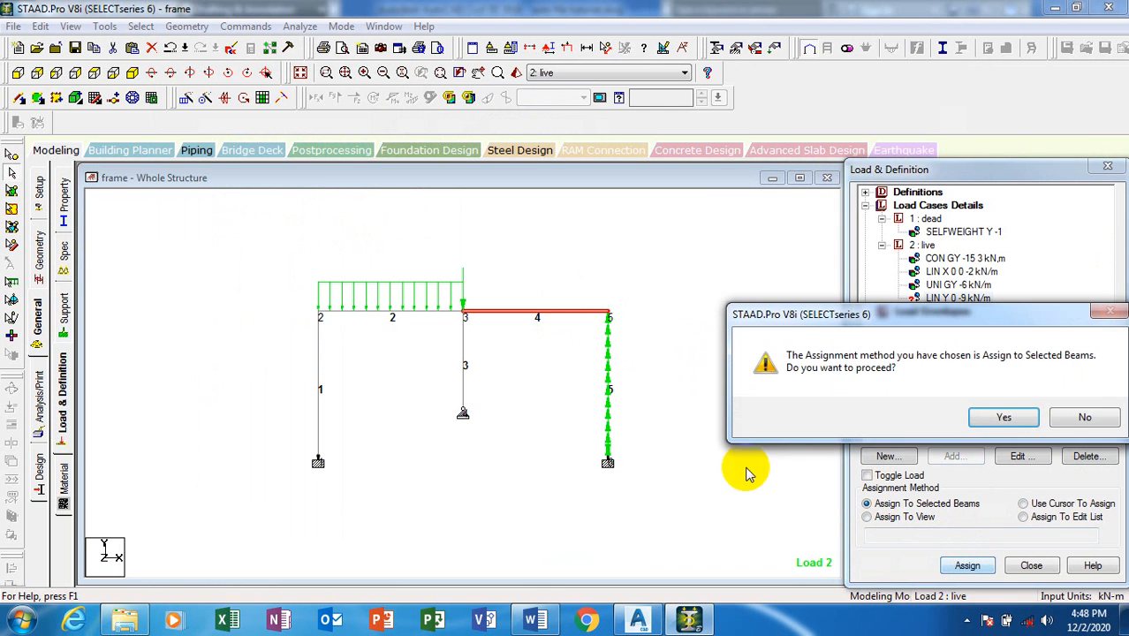
pyautogui.click(1006, 413)
pyautogui.click(611, 281)
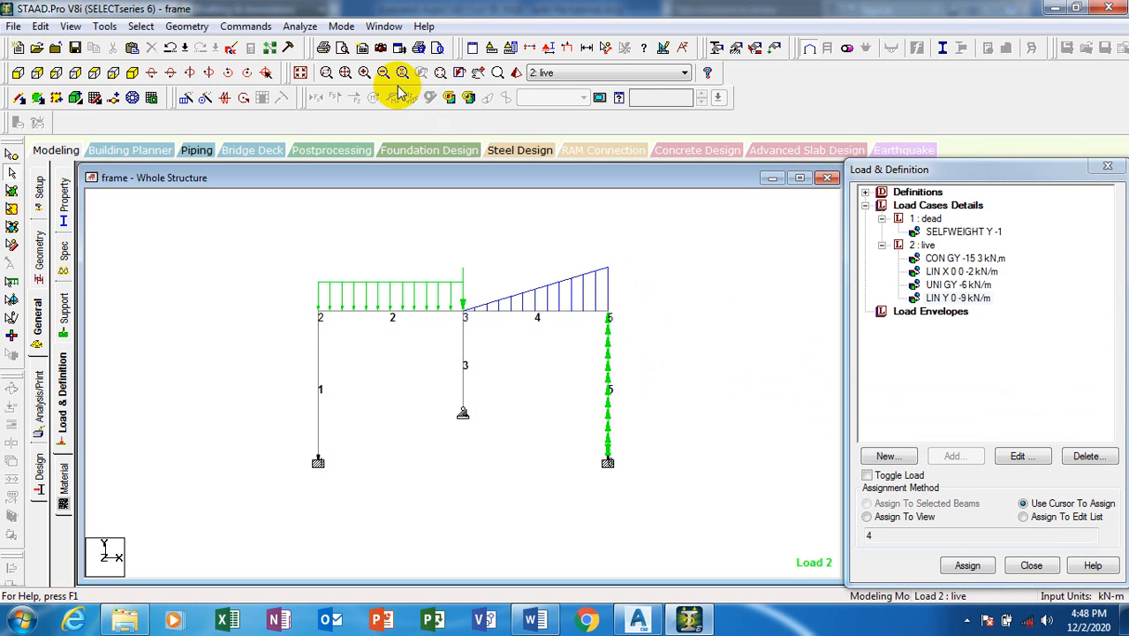
# Step: Turn on the Node Points labels in the diagram display settings and apply them to the frame view
pyautogui.click(549, 51)
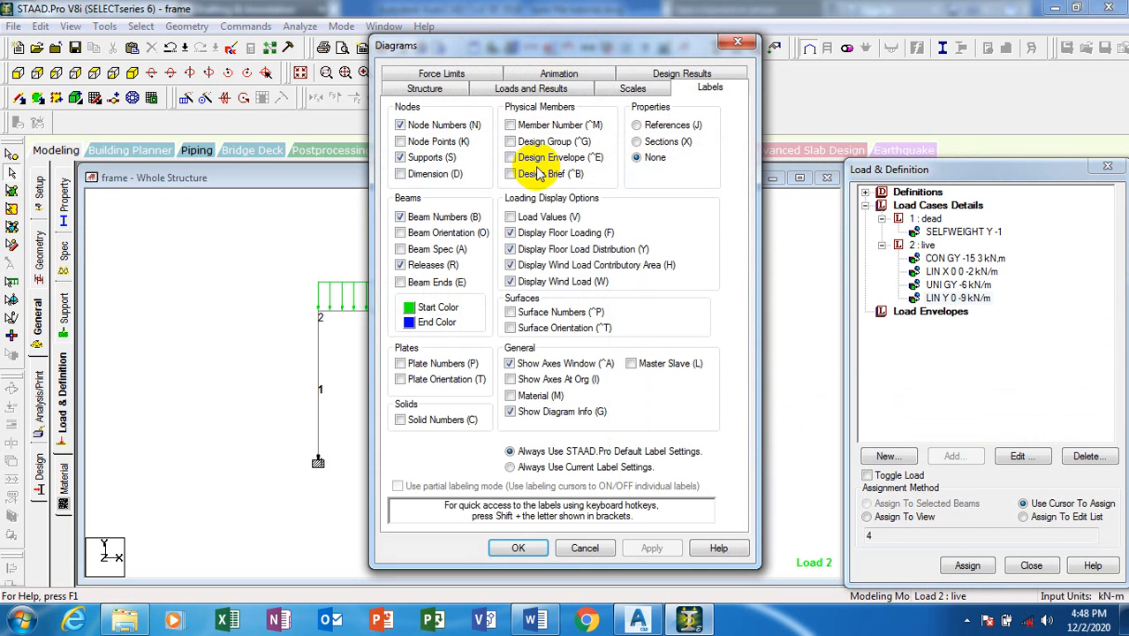
pyautogui.click(402, 142)
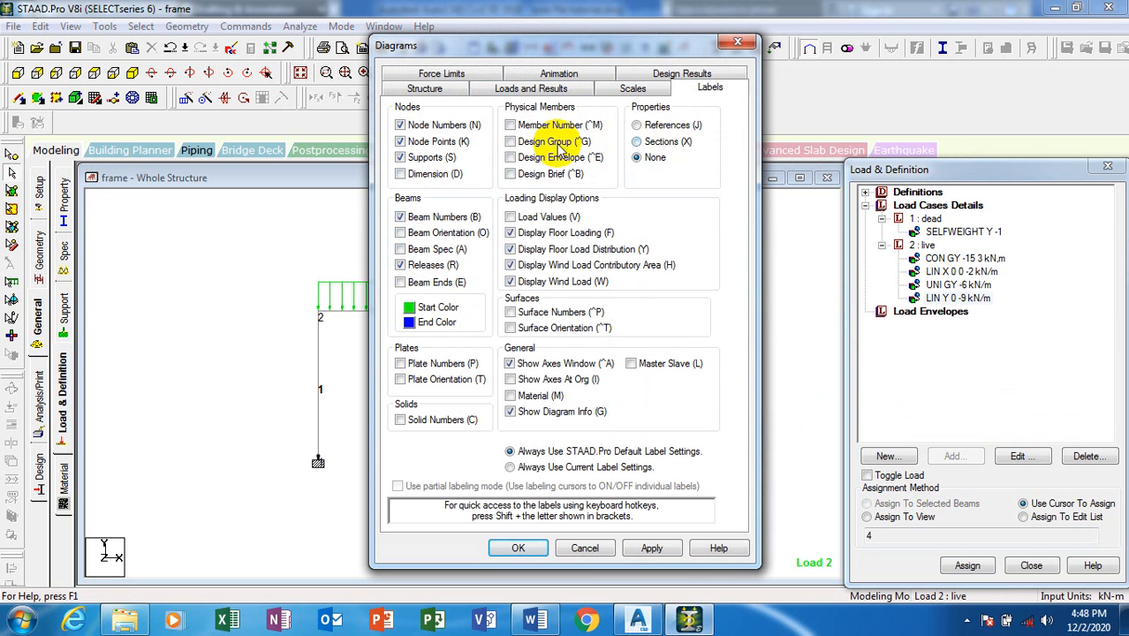
pyautogui.click(652, 549)
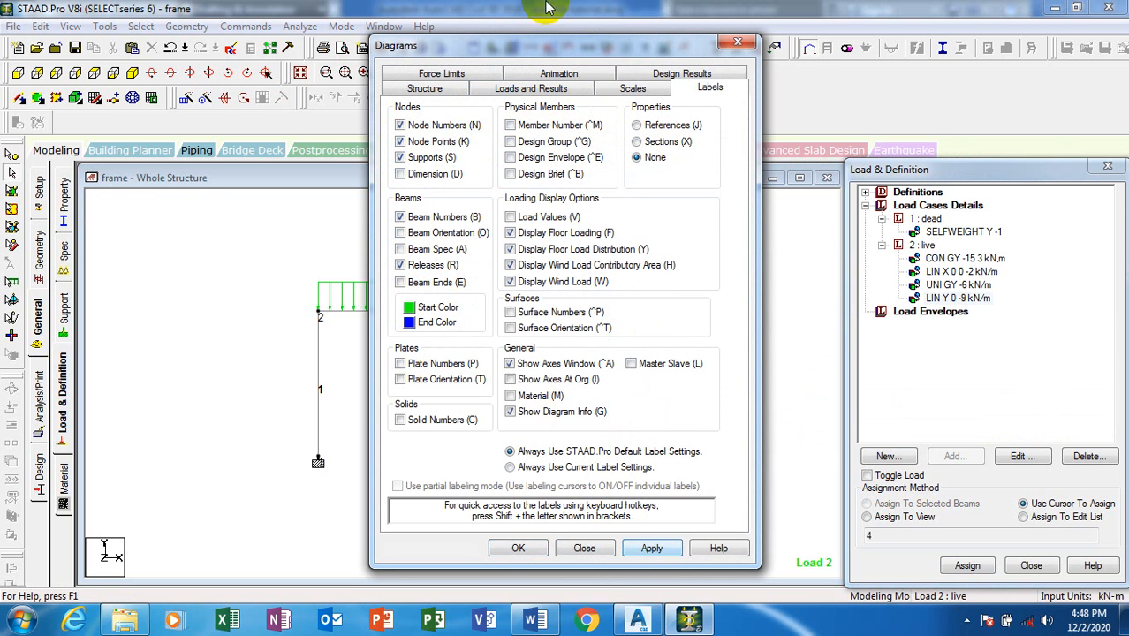
pyautogui.moveTo(572, 53); pyautogui.dragTo(791, 18)
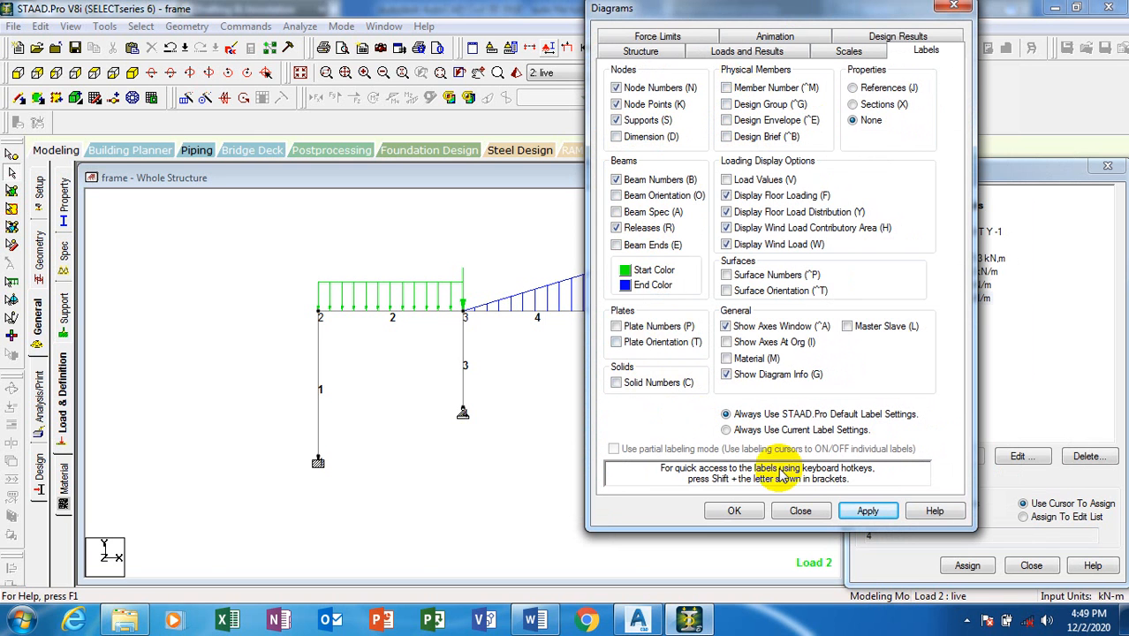
pyautogui.click(735, 513)
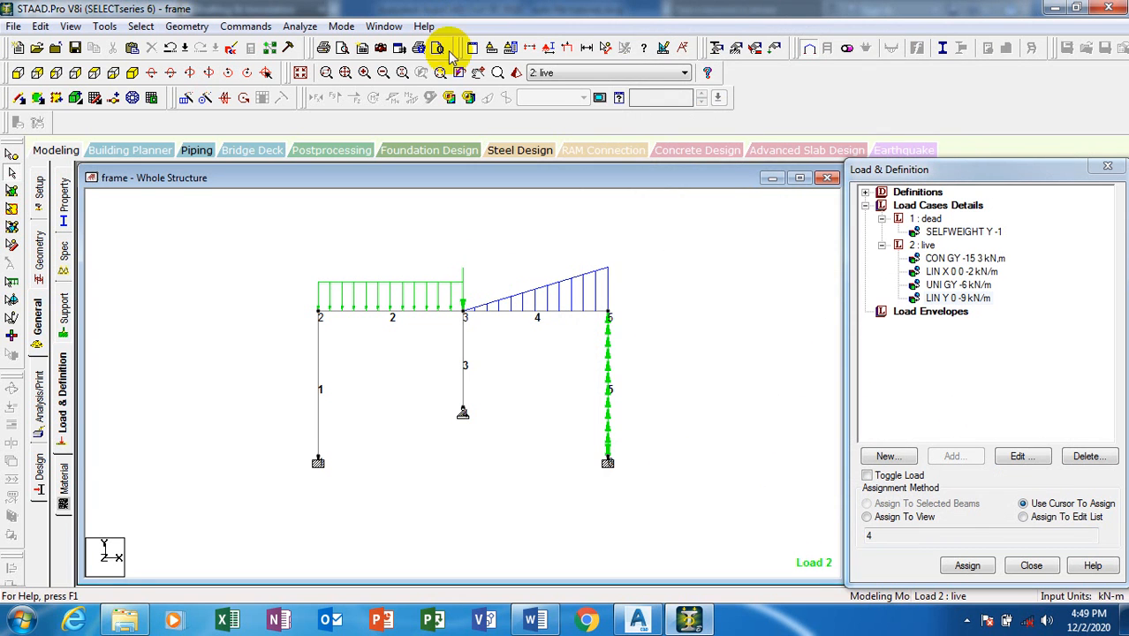
# Step: Look through the diagram display settings, covering the label, load and result, structure, scale, animation and design result options
pyautogui.click(547, 48)
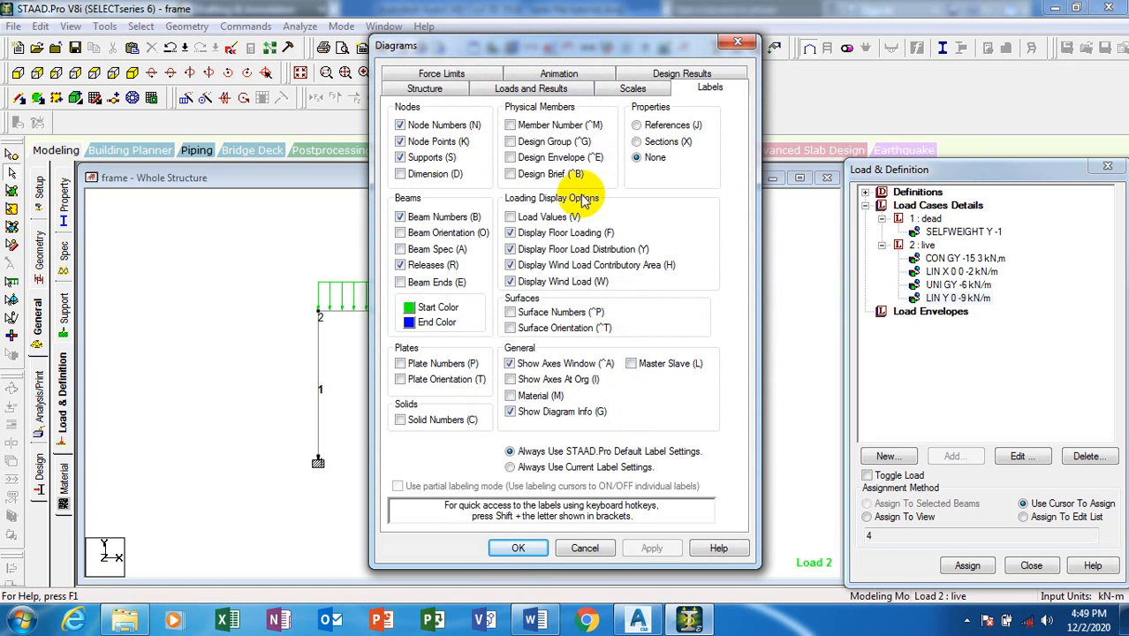
pyautogui.click(511, 125)
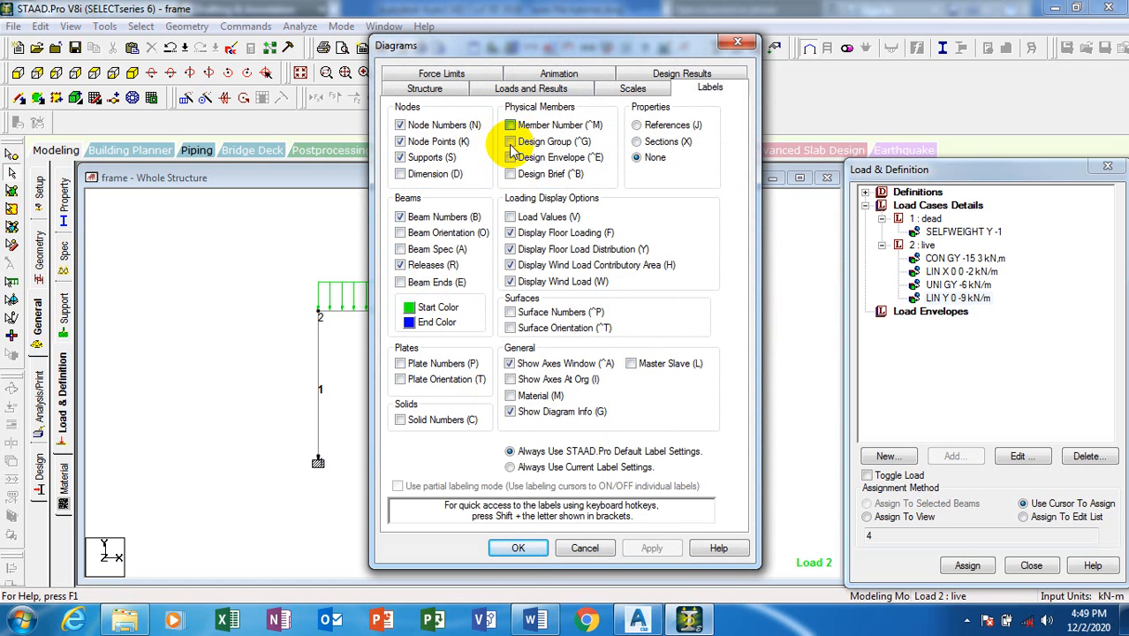
pyautogui.click(402, 176)
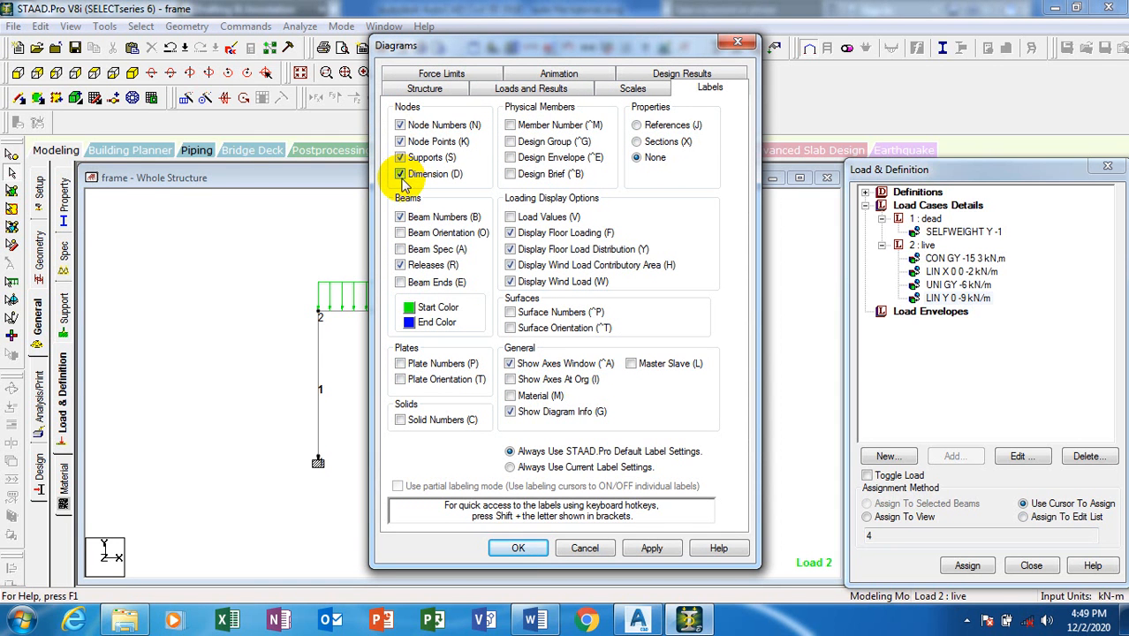
pyautogui.click(402, 176)
pyautogui.click(400, 265)
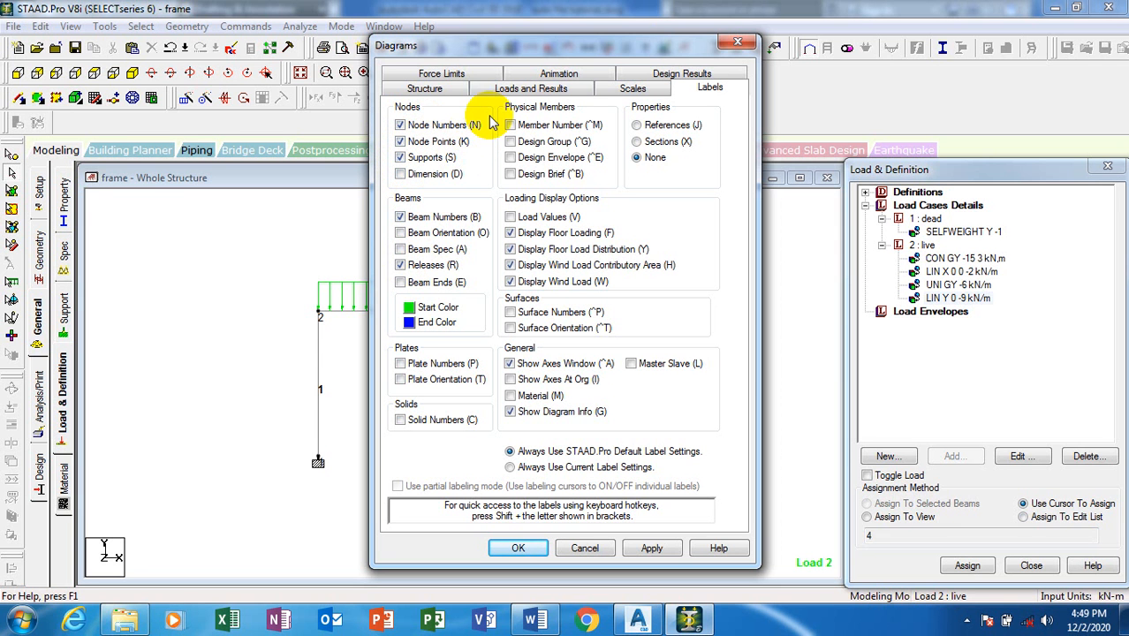
pyautogui.click(525, 90)
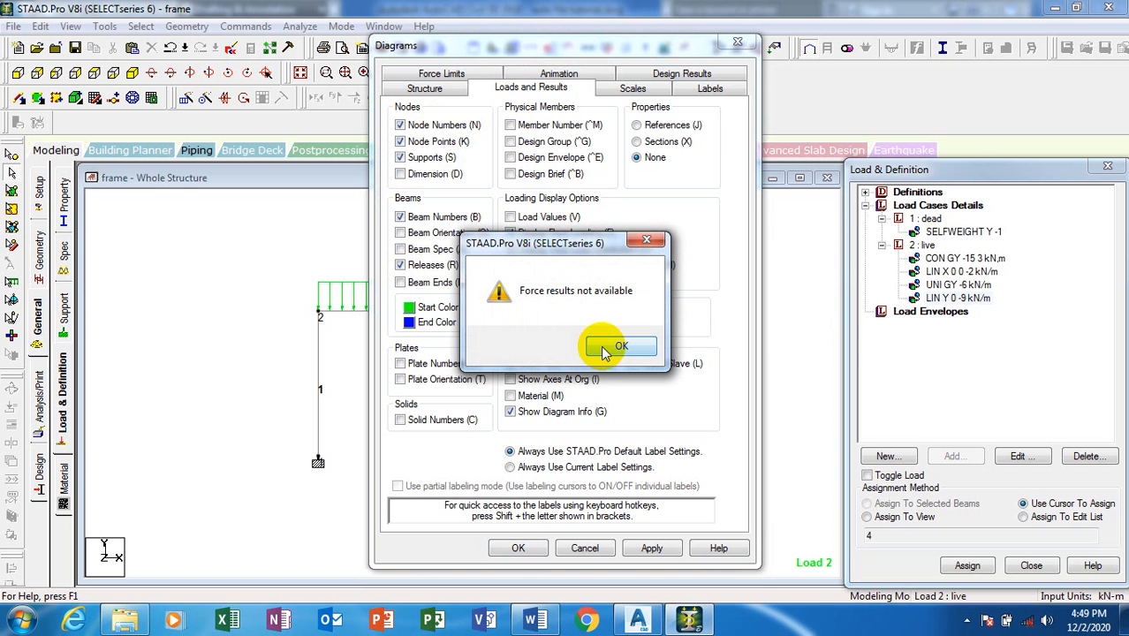
pyautogui.click(645, 240)
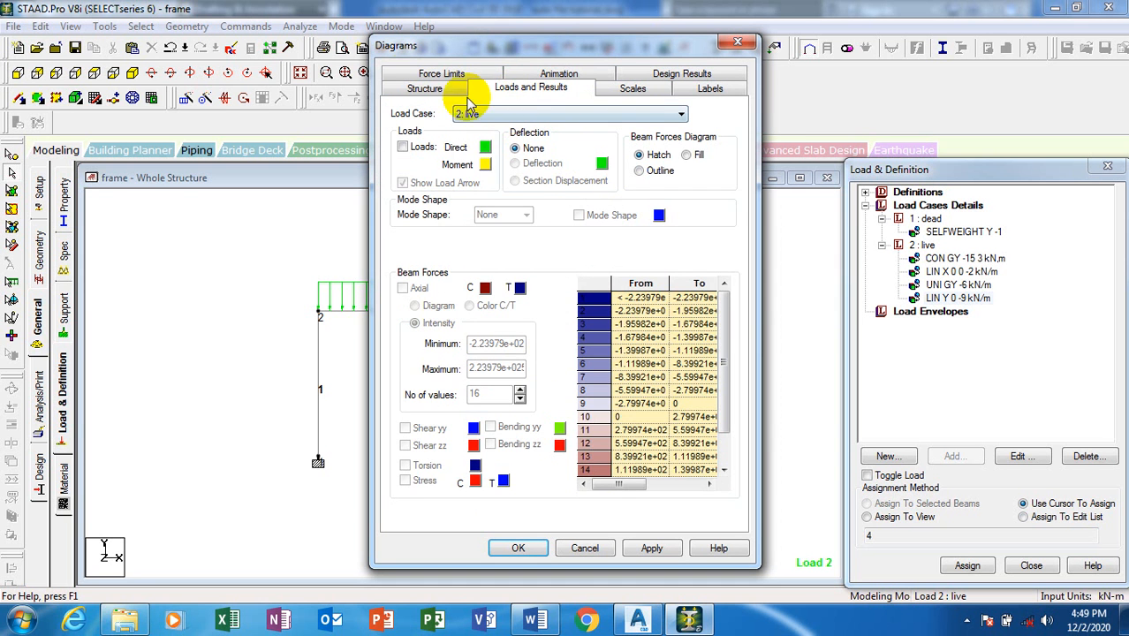
pyautogui.click(425, 89)
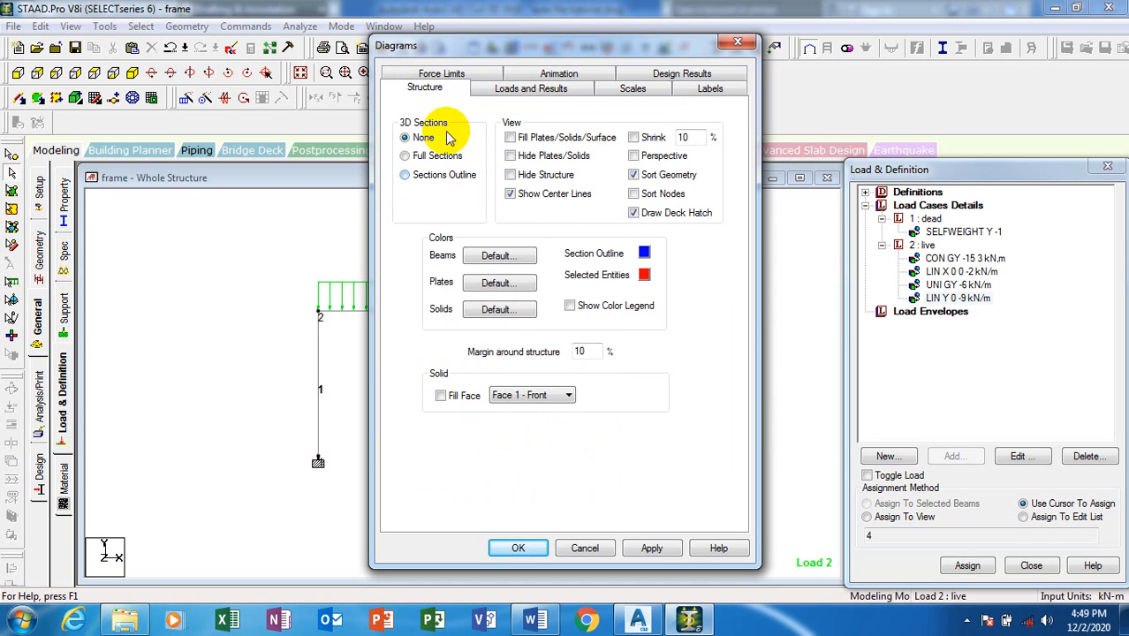
pyautogui.click(446, 73)
pyautogui.click(530, 76)
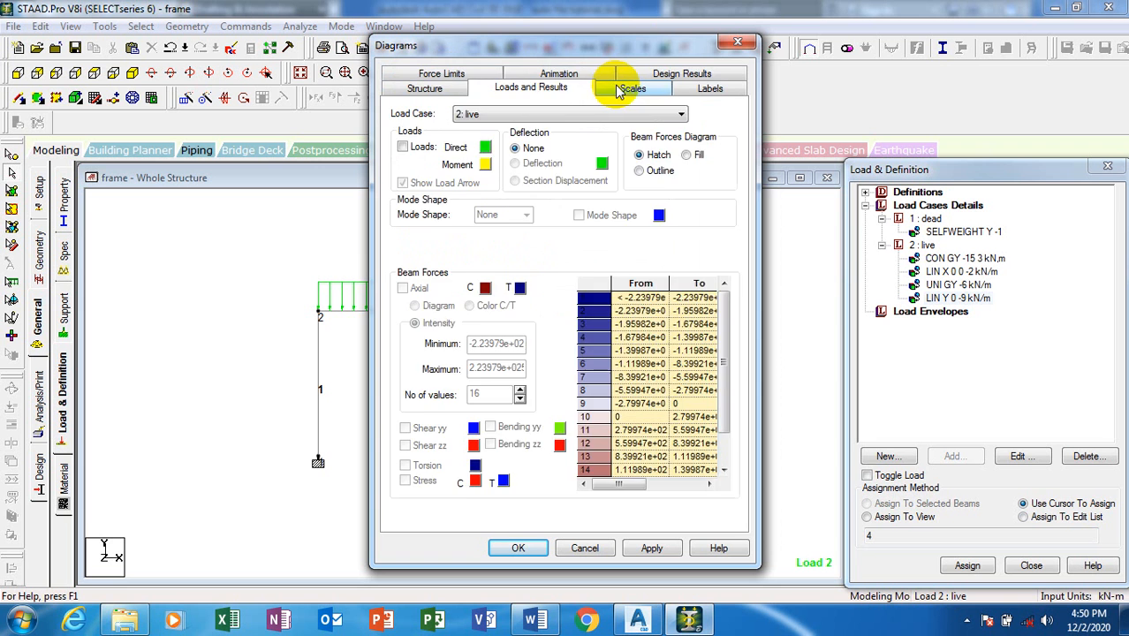
pyautogui.click(618, 89)
pyautogui.click(585, 75)
pyautogui.click(668, 73)
pyautogui.click(702, 76)
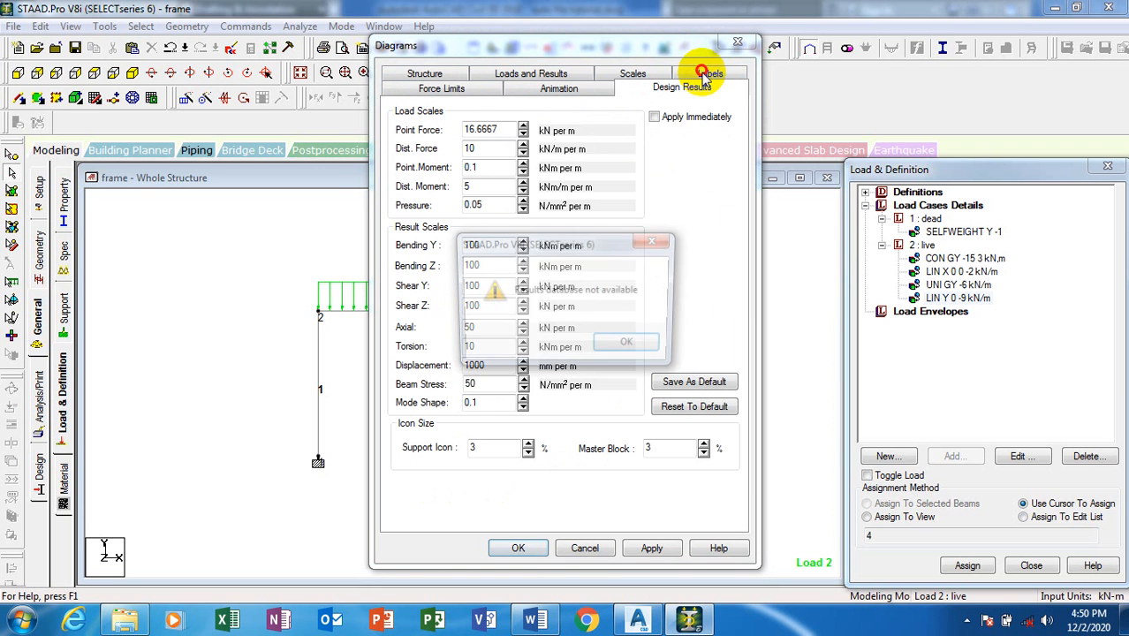
pyautogui.press('Return')
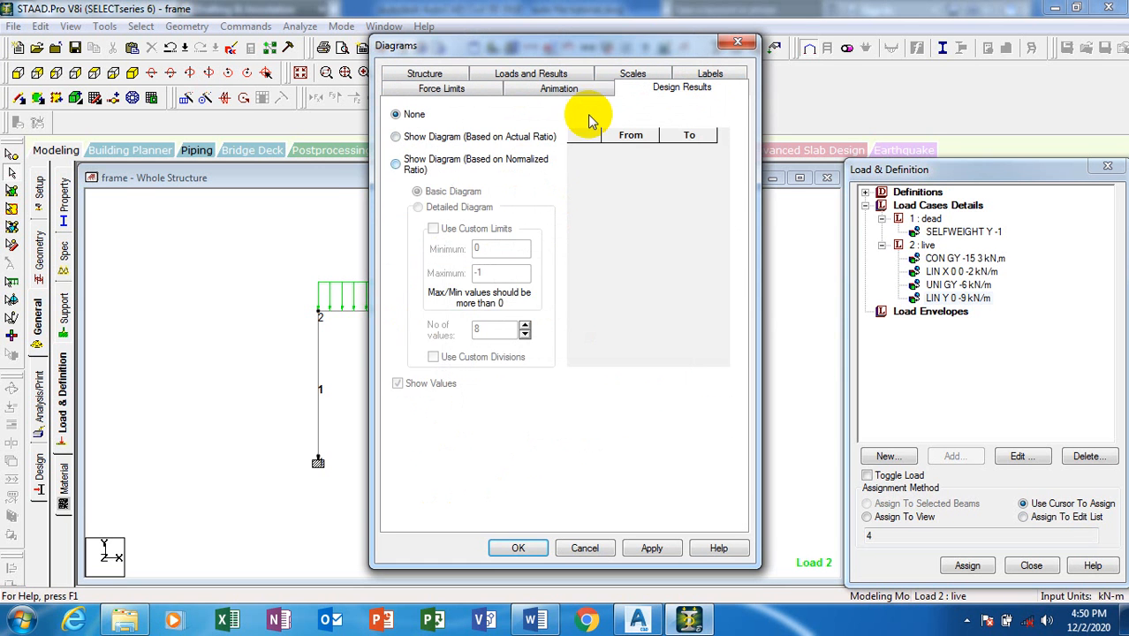
# Step: Turn on the Load Values labels for the frame view, and accept the auto save of the modified structure
pyautogui.click(698, 76)
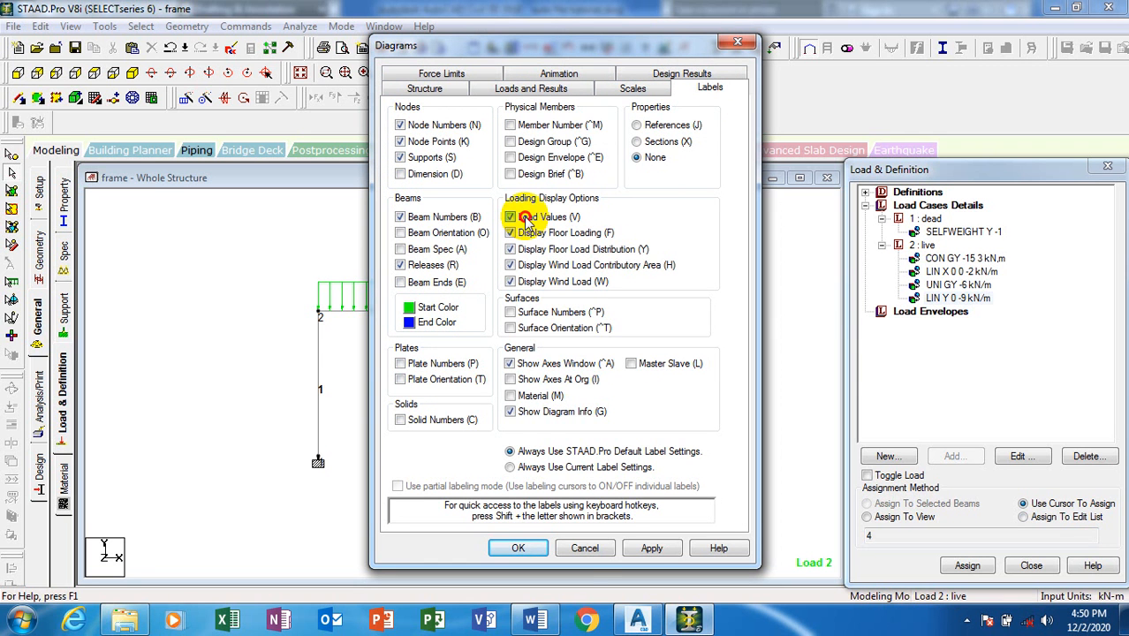
pyautogui.click(651, 547)
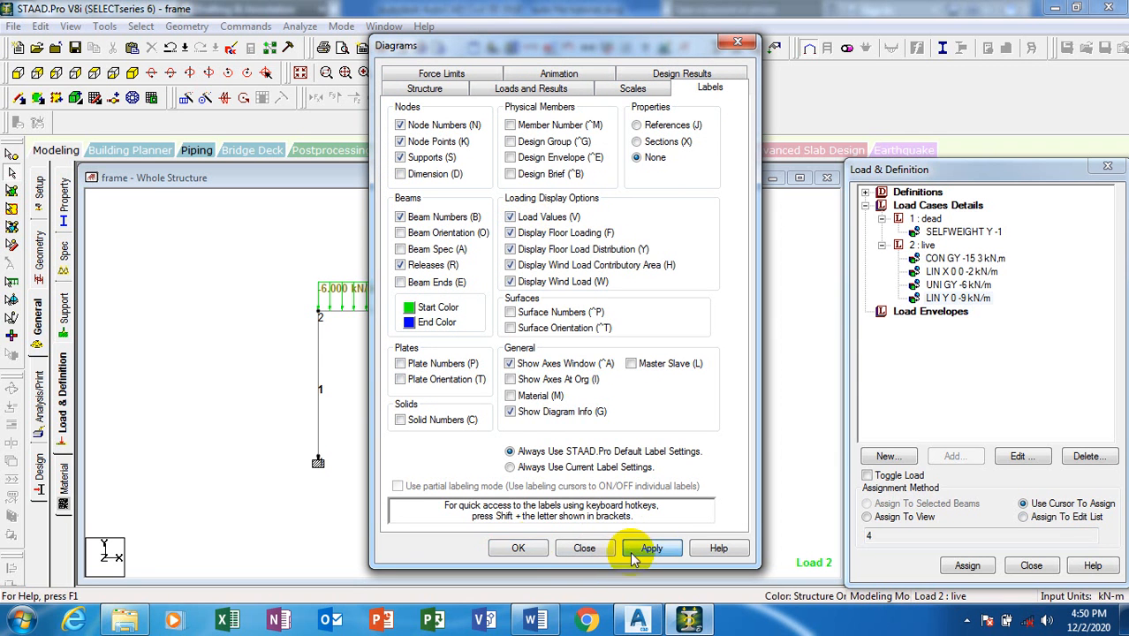
pyautogui.click(517, 549)
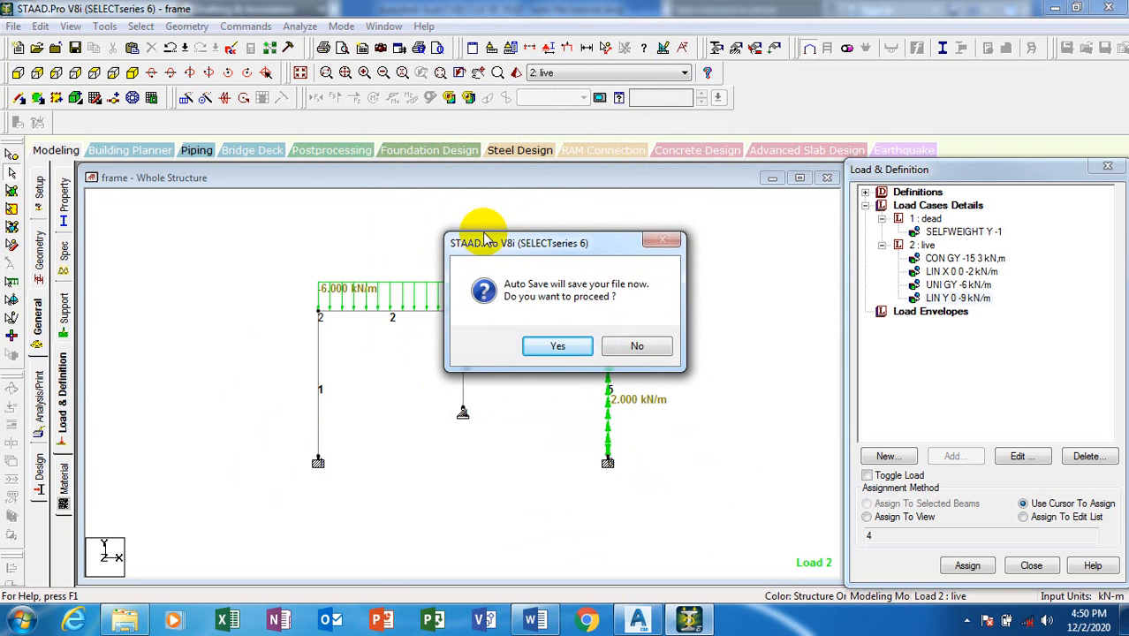
pyautogui.click(553, 347)
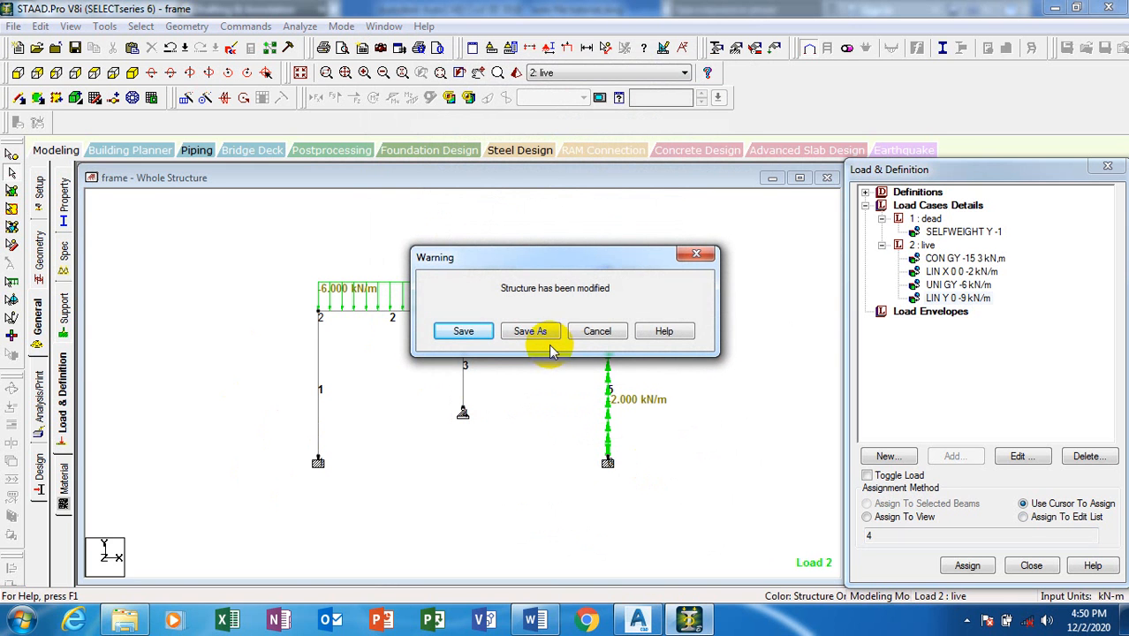
pyautogui.click(463, 332)
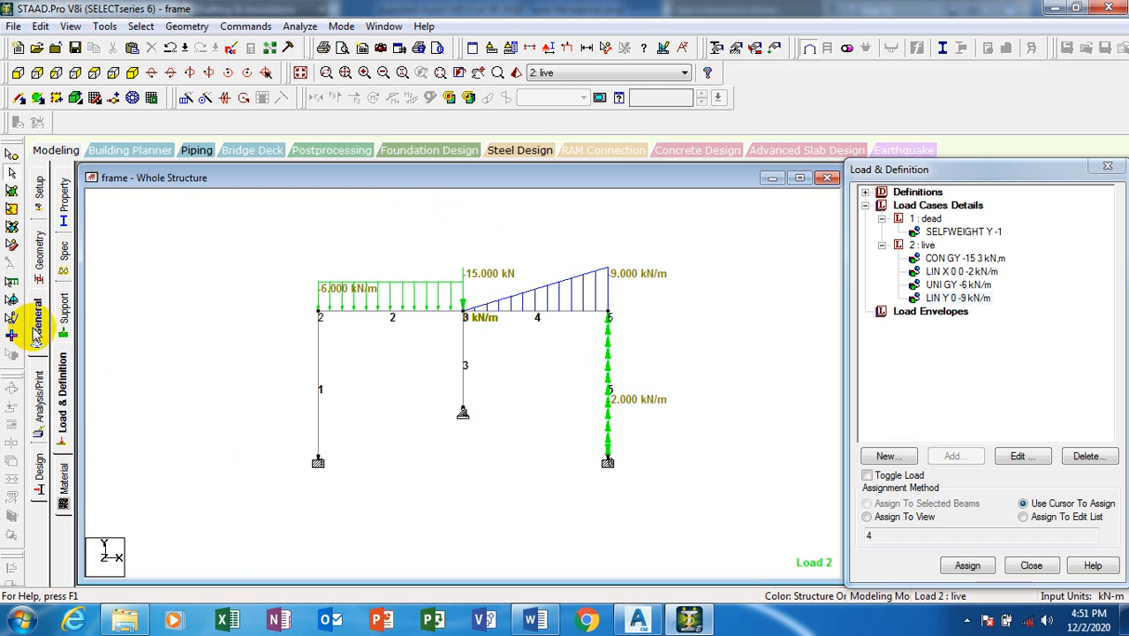
# Step: Examine the members assigned CONCRETE, the Orthotropic 2D list and the form for a new isotropic material, and close the material settings
pyautogui.click(64, 491)
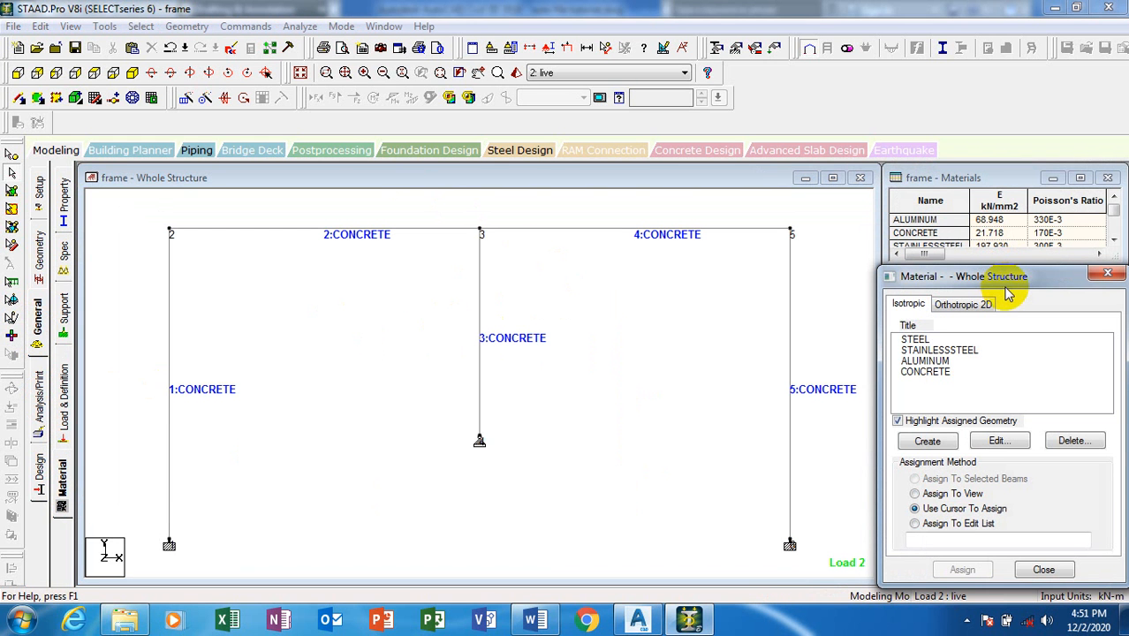
pyautogui.click(939, 372)
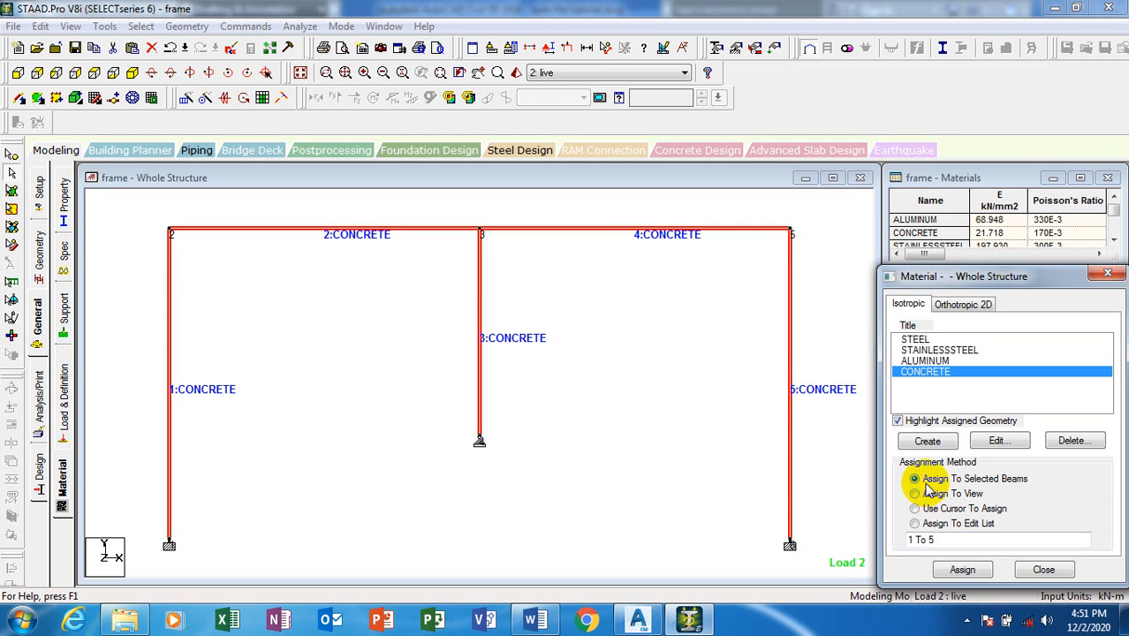
pyautogui.click(958, 304)
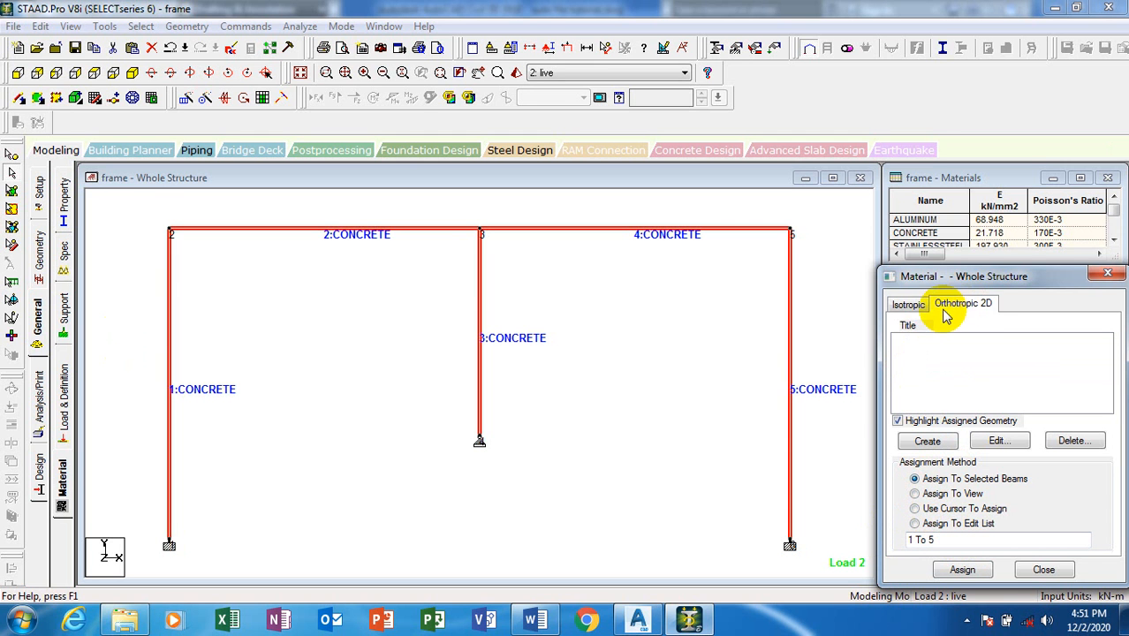
pyautogui.click(908, 304)
pyautogui.click(927, 441)
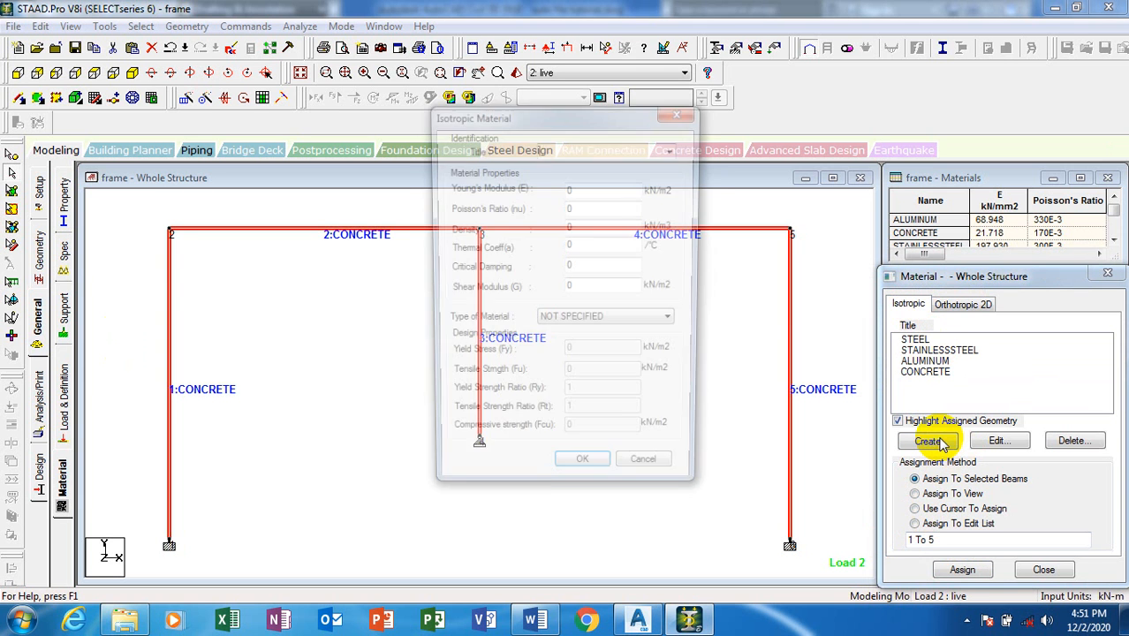
pyautogui.click(674, 151)
pyautogui.click(674, 150)
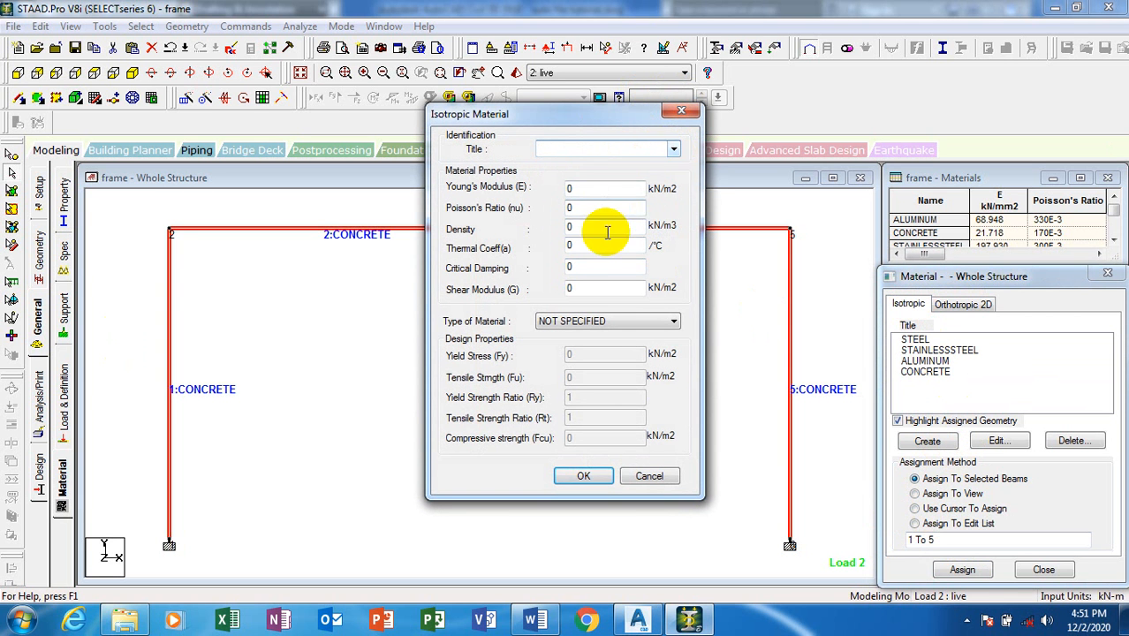
pyautogui.click(681, 112)
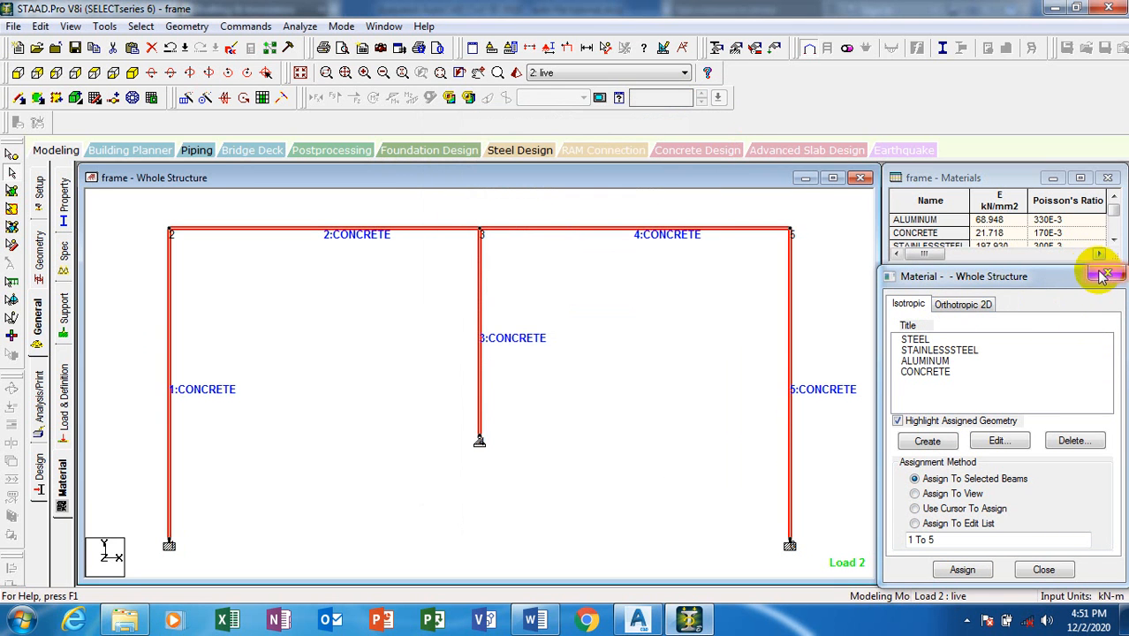
pyautogui.click(1106, 275)
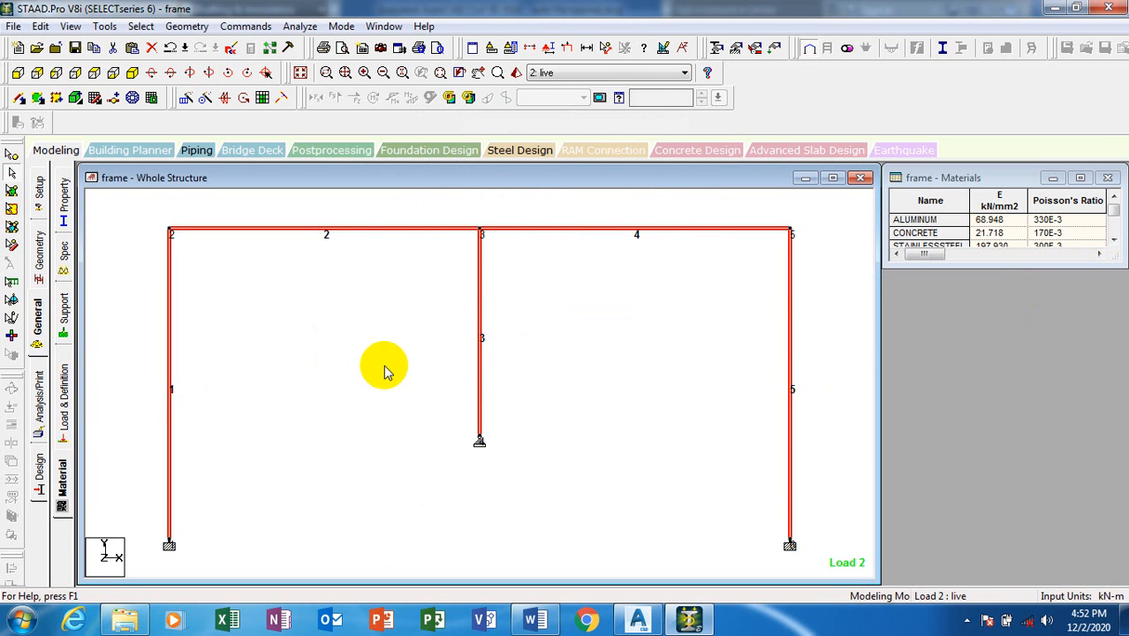
# Step: Add a Perform Analysis command with the No Print option to the frame's analysis commands
pyautogui.click(40, 411)
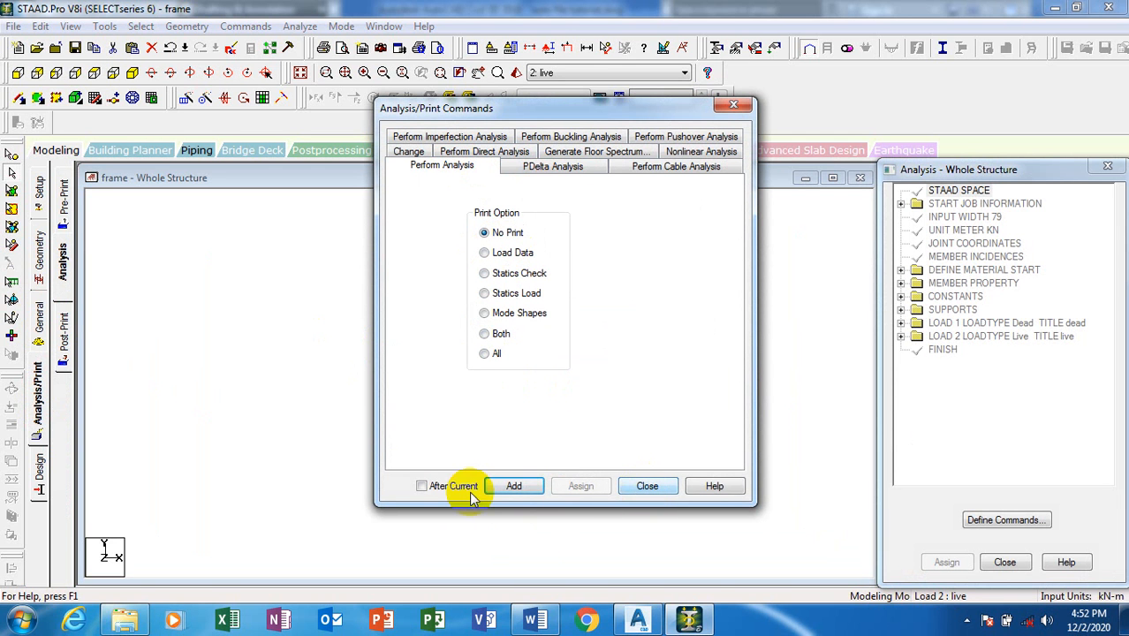
pyautogui.click(511, 488)
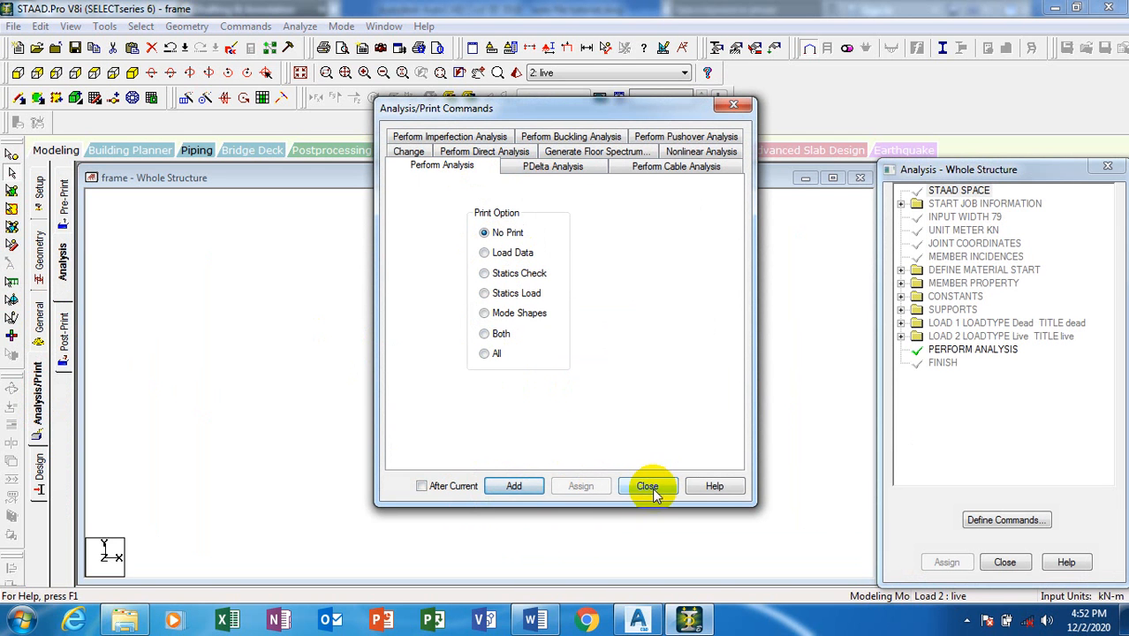
pyautogui.click(648, 486)
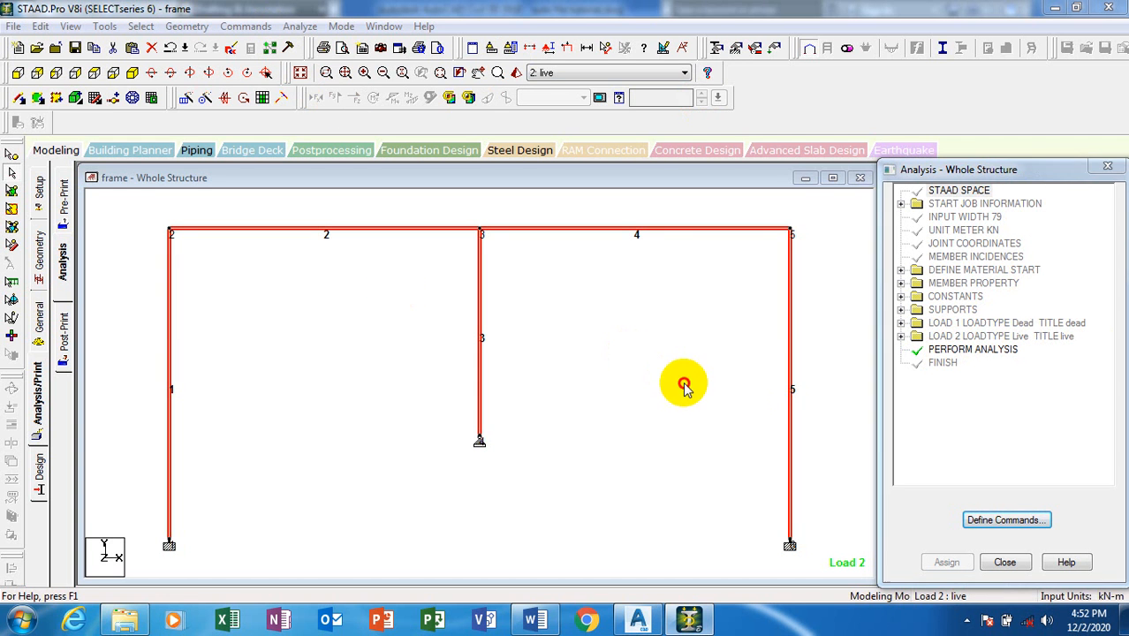
# Step: Close the analysis command list, run the analysis of the frame and save the modified structure
pyautogui.click(1004, 562)
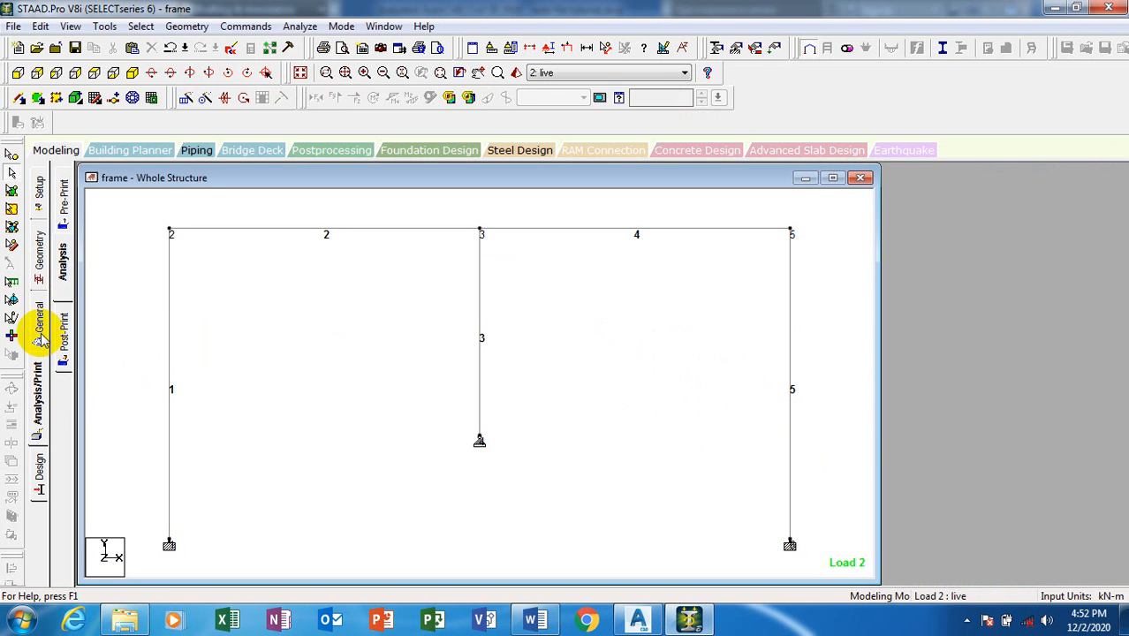
pyautogui.click(300, 26)
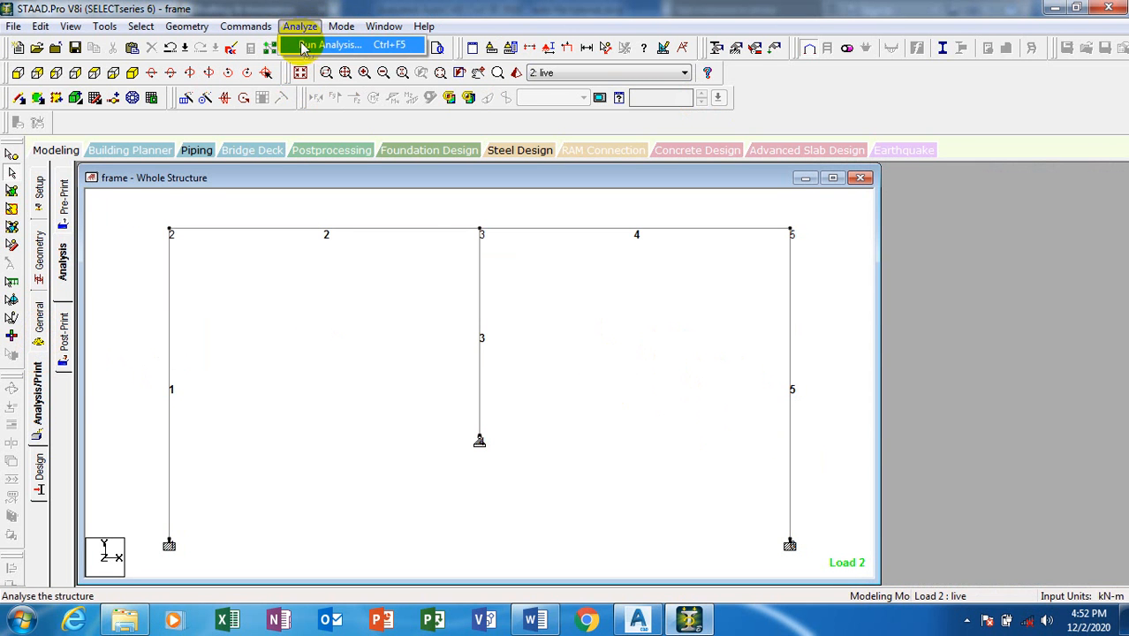
pyautogui.click(303, 47)
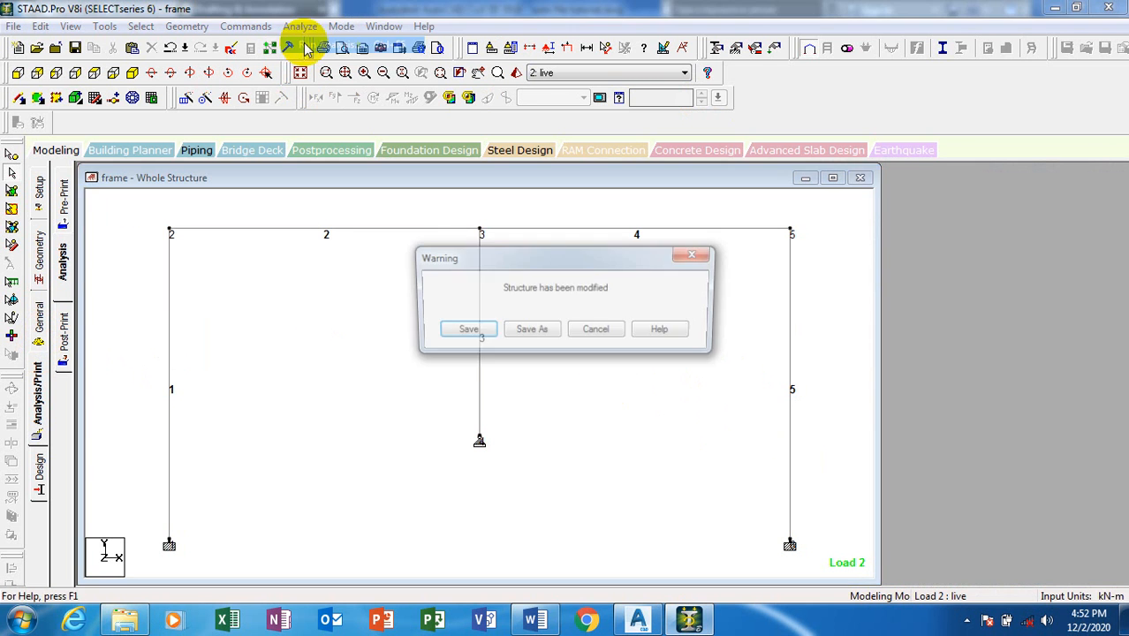
pyautogui.click(477, 334)
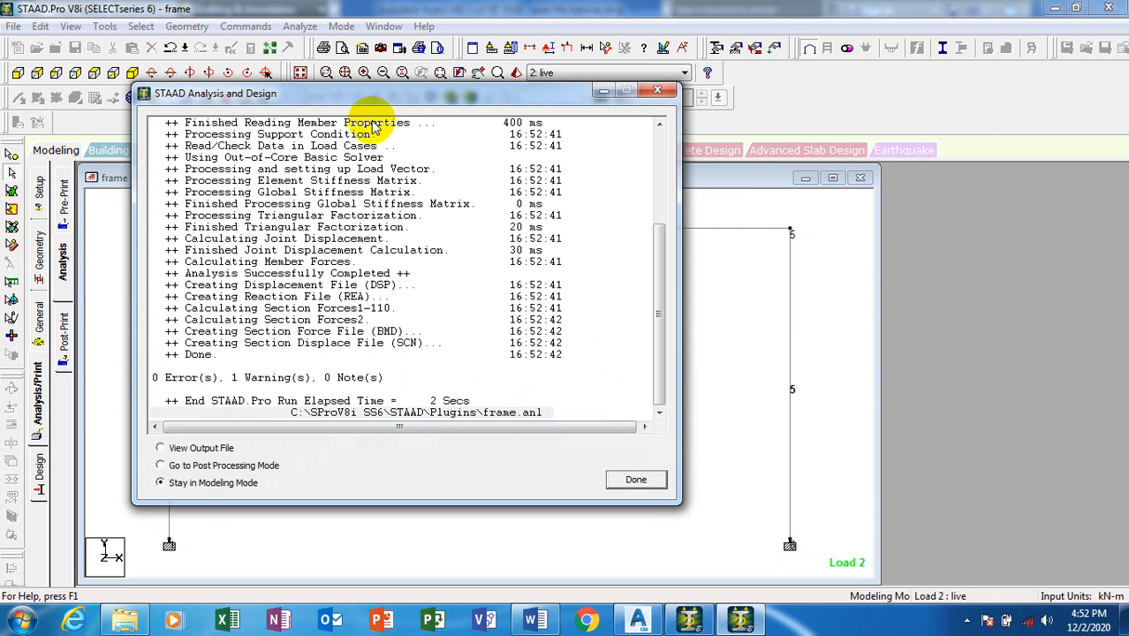
# Step: Open the analysis output file, examine the input listing, the selfweight warning and the end of the report, and close it
pyautogui.moveTo(384, 91); pyautogui.dragTo(730, 82)
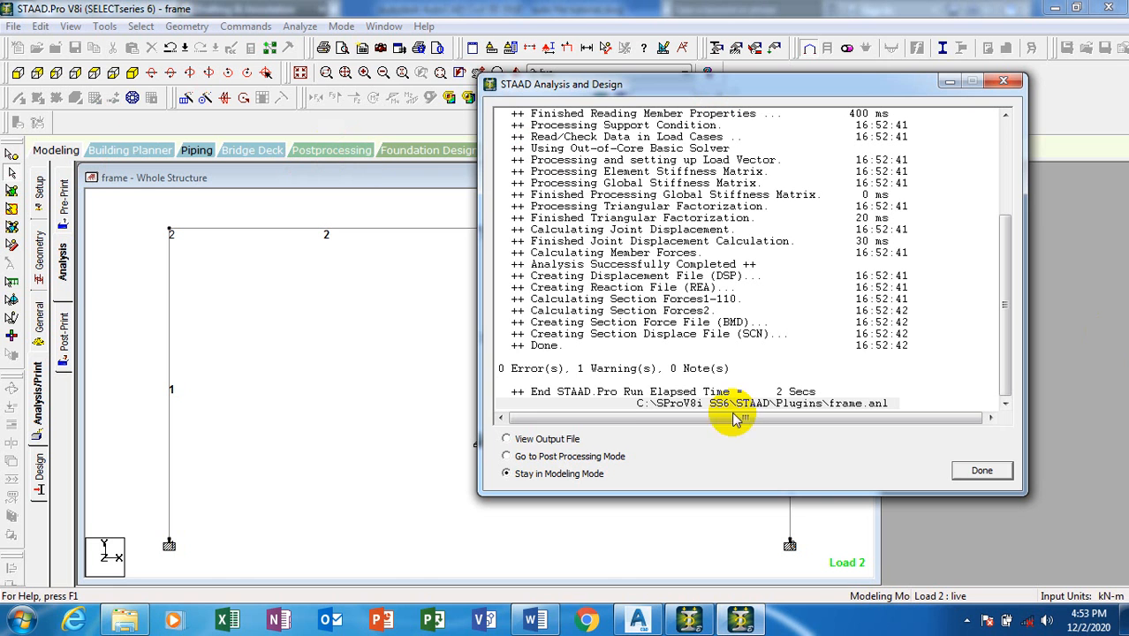
pyautogui.click(983, 472)
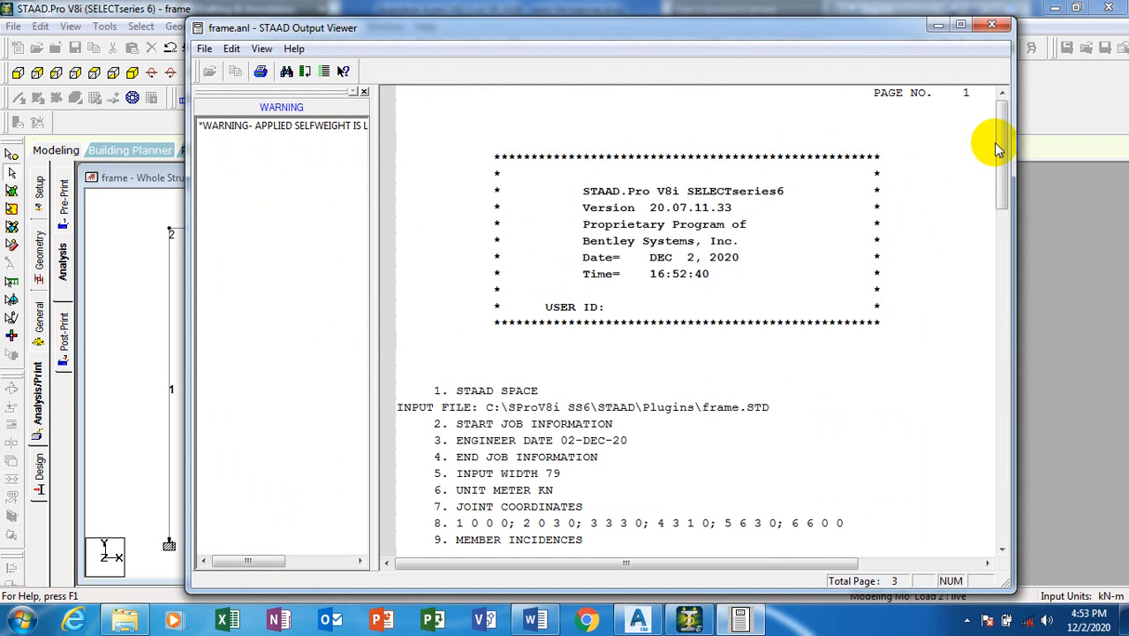
pyautogui.moveTo(1001, 145); pyautogui.dragTo(1002, 493)
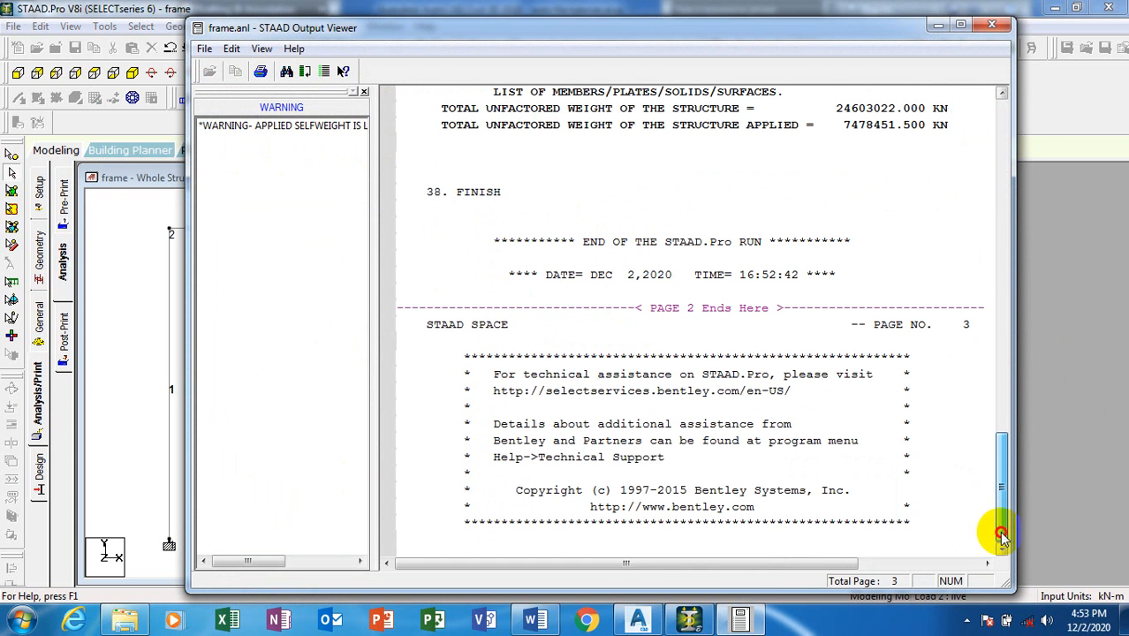
pyautogui.moveTo(782, 565); pyautogui.dragTo(903, 563)
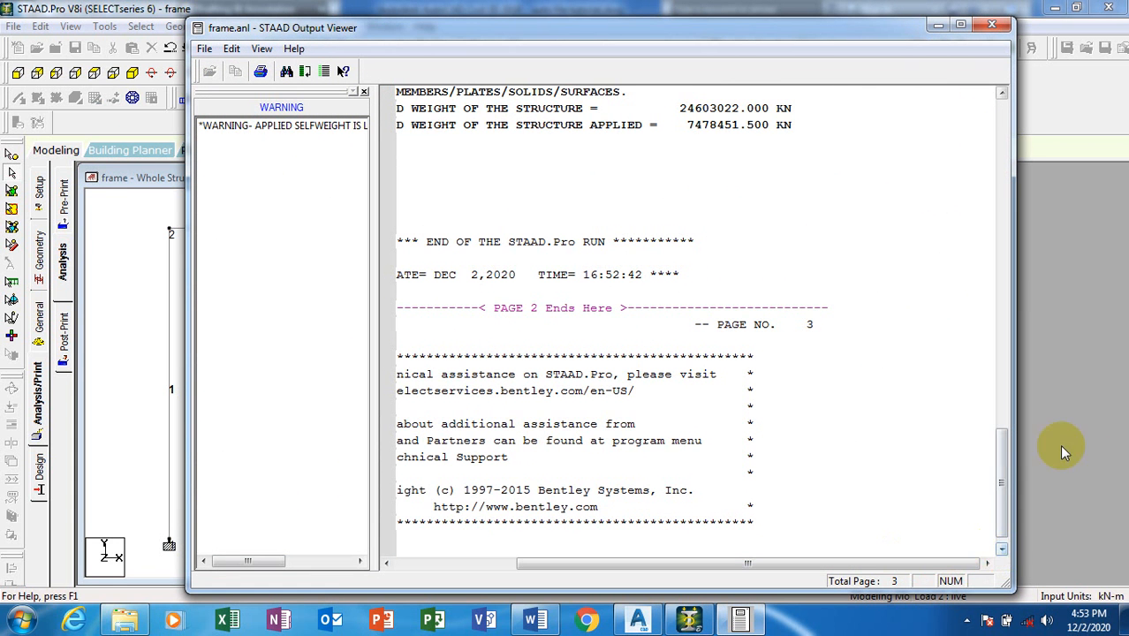
pyautogui.moveTo(1002, 495); pyautogui.dragTo(1001, 139)
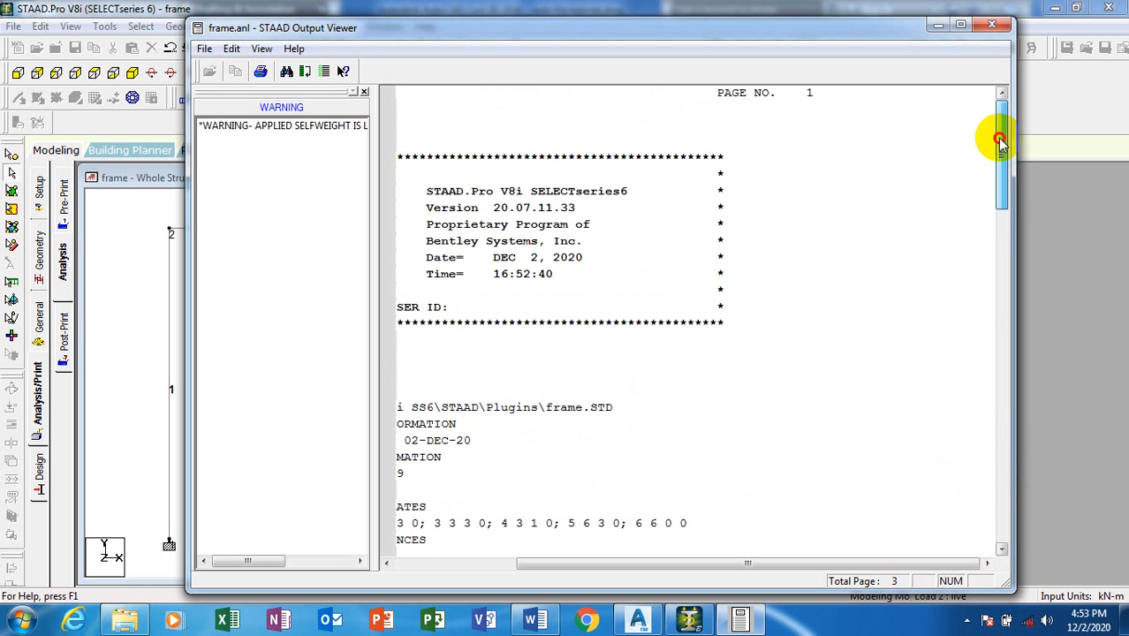
pyautogui.doubleClick(246, 131)
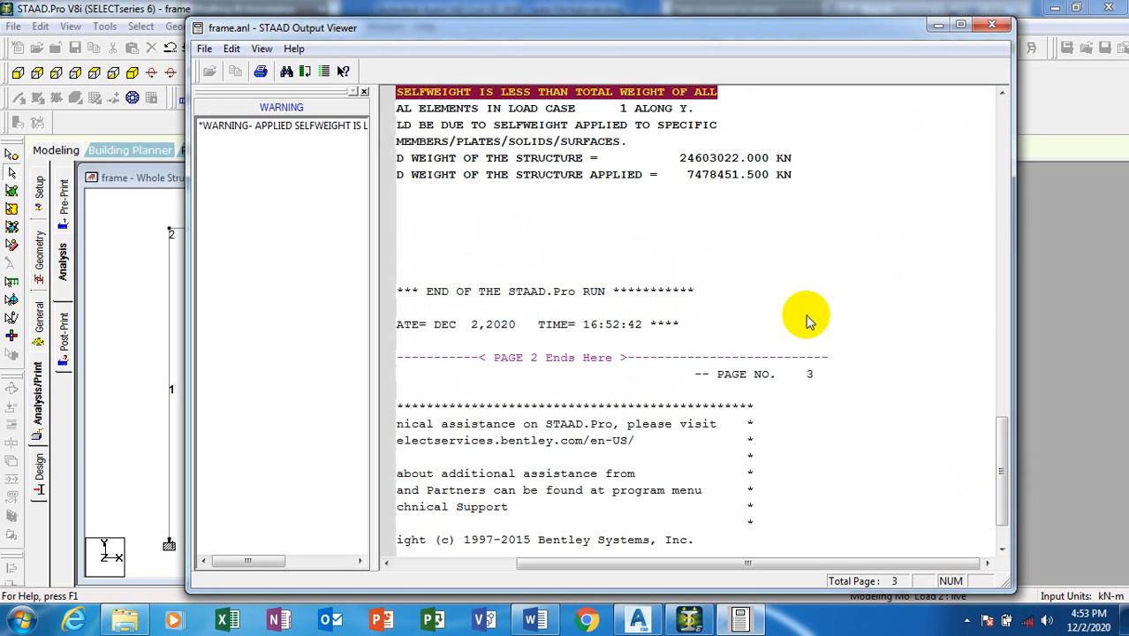
pyautogui.moveTo(1004, 485); pyautogui.dragTo(936, 251)
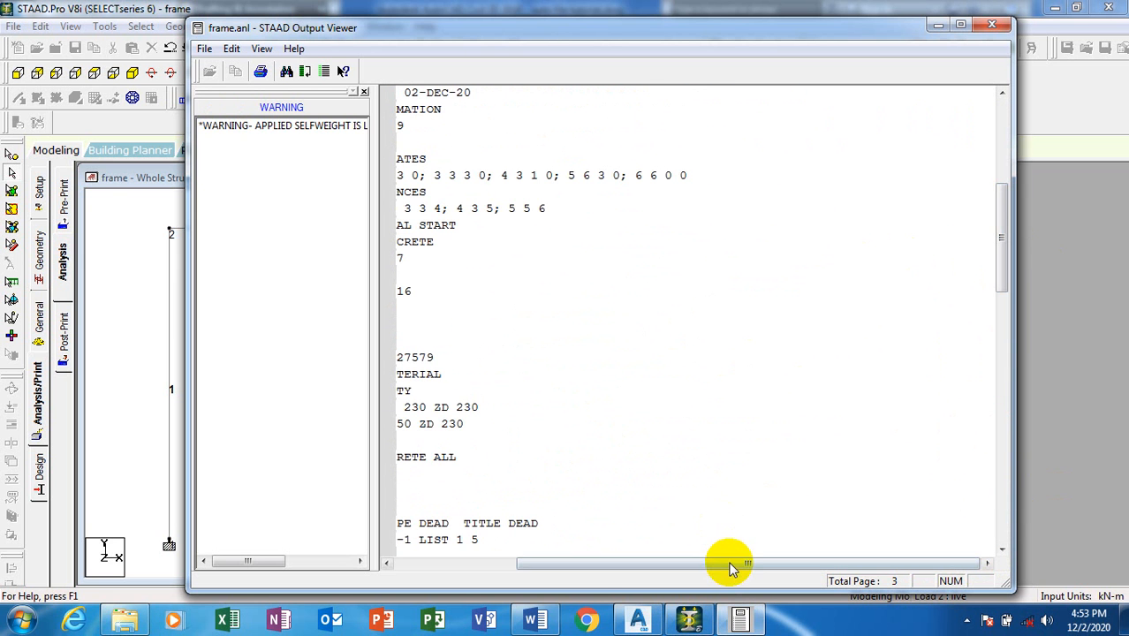
pyautogui.moveTo(727, 562); pyautogui.dragTo(580, 562)
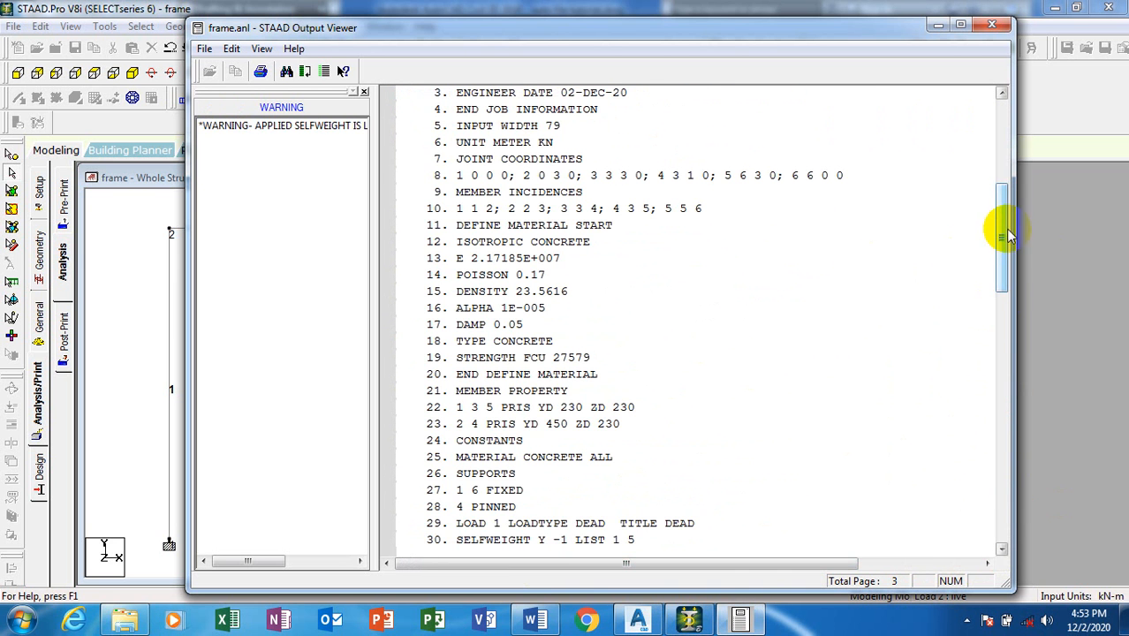
pyautogui.moveTo(1005, 236); pyautogui.dragTo(1036, 515)
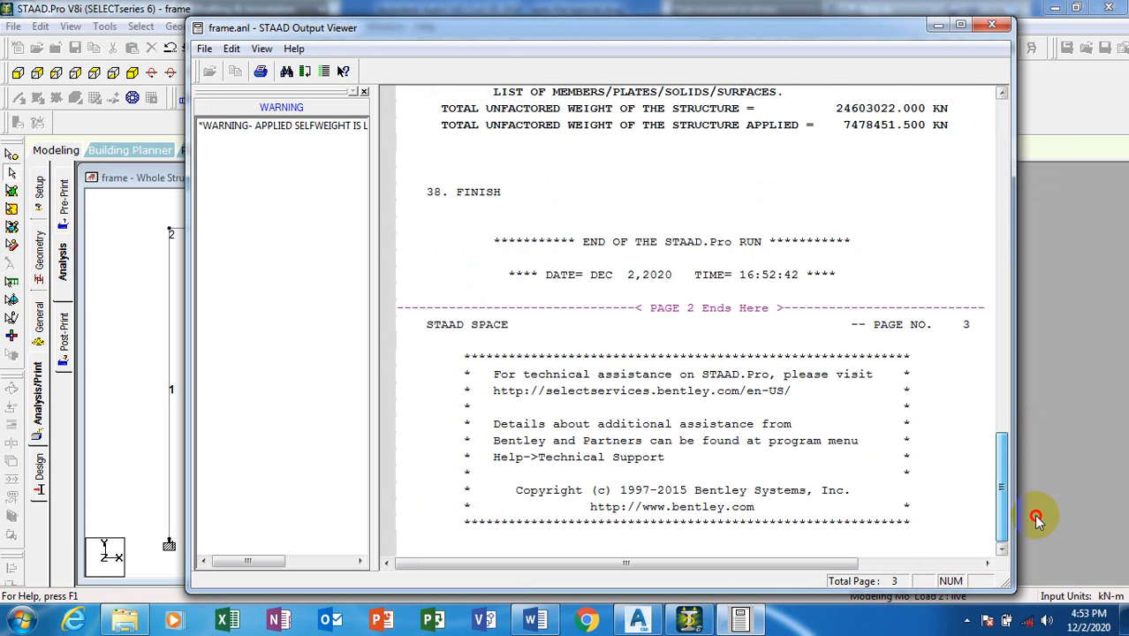
pyautogui.click(992, 25)
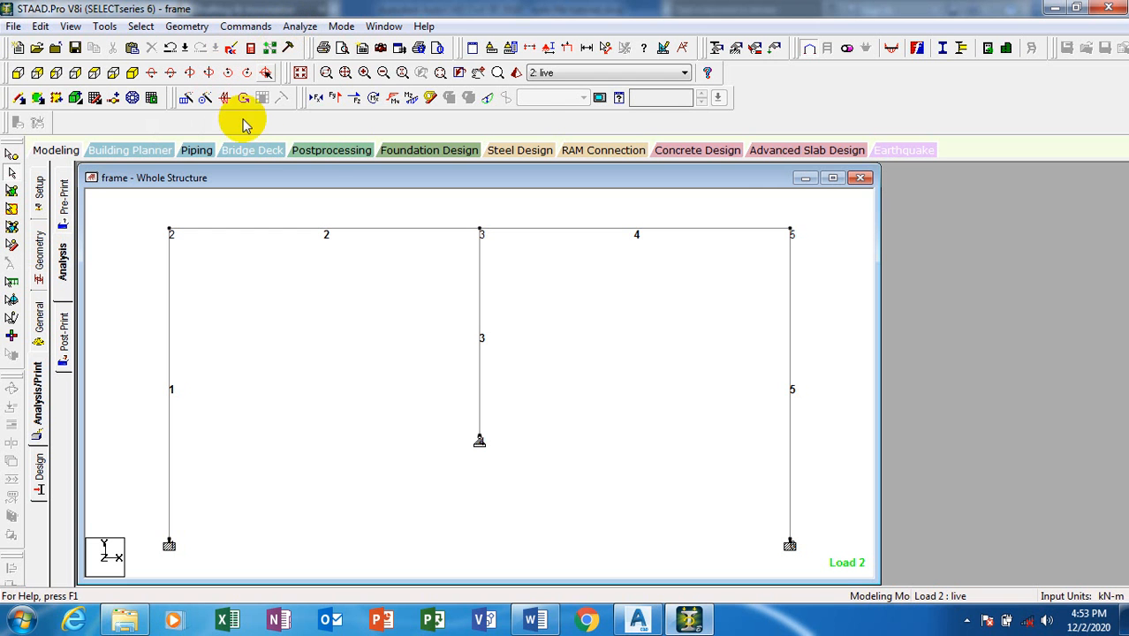
# Step: Enter postprocessing with load cases 1 dead and 2 live selected for the results, checking the range and result view options
pyautogui.click(327, 150)
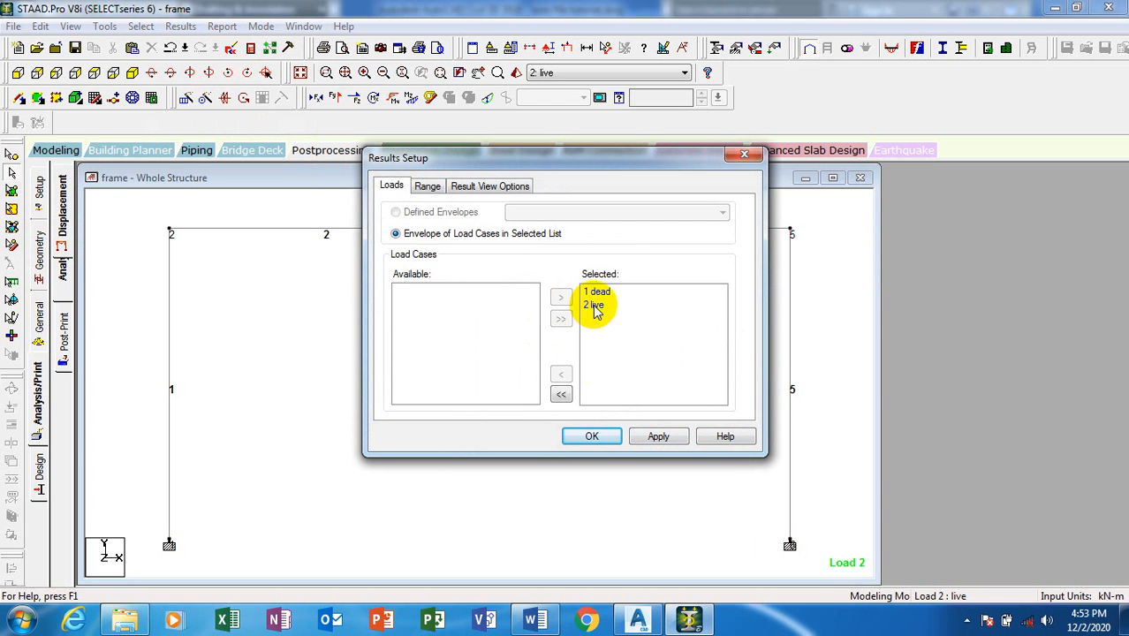
pyautogui.click(562, 396)
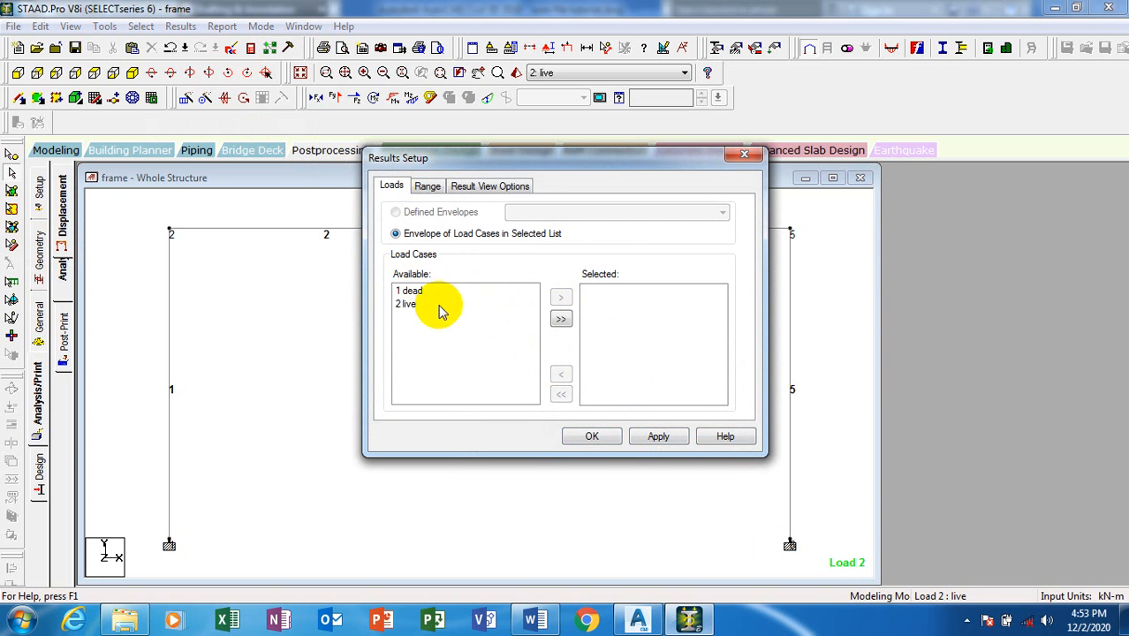
pyautogui.click(562, 319)
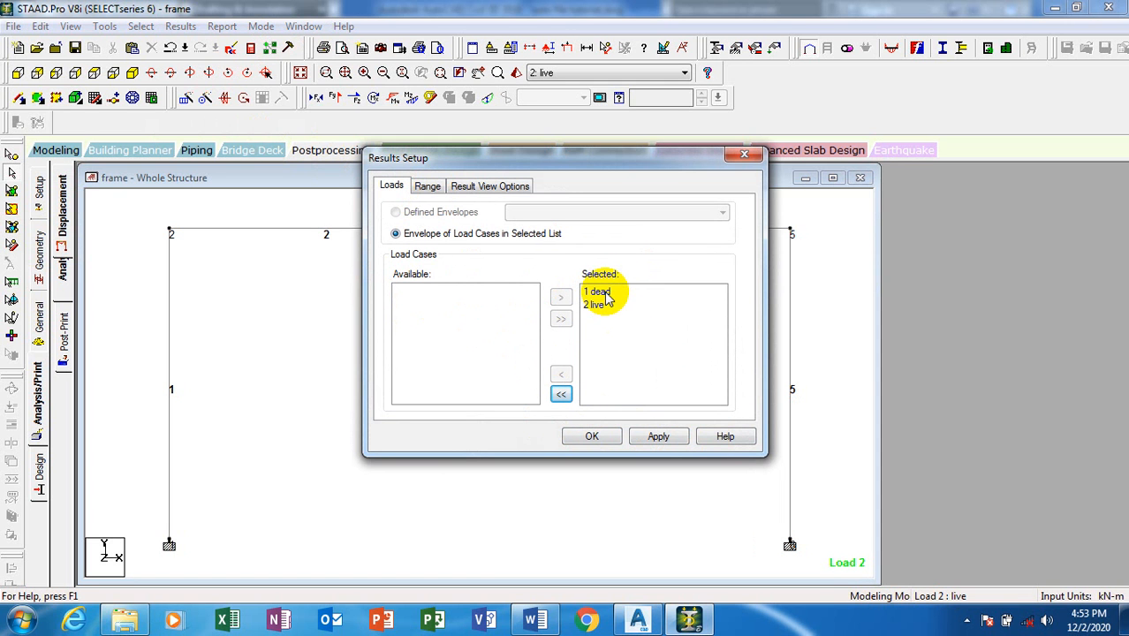
pyautogui.click(430, 186)
pyautogui.click(486, 186)
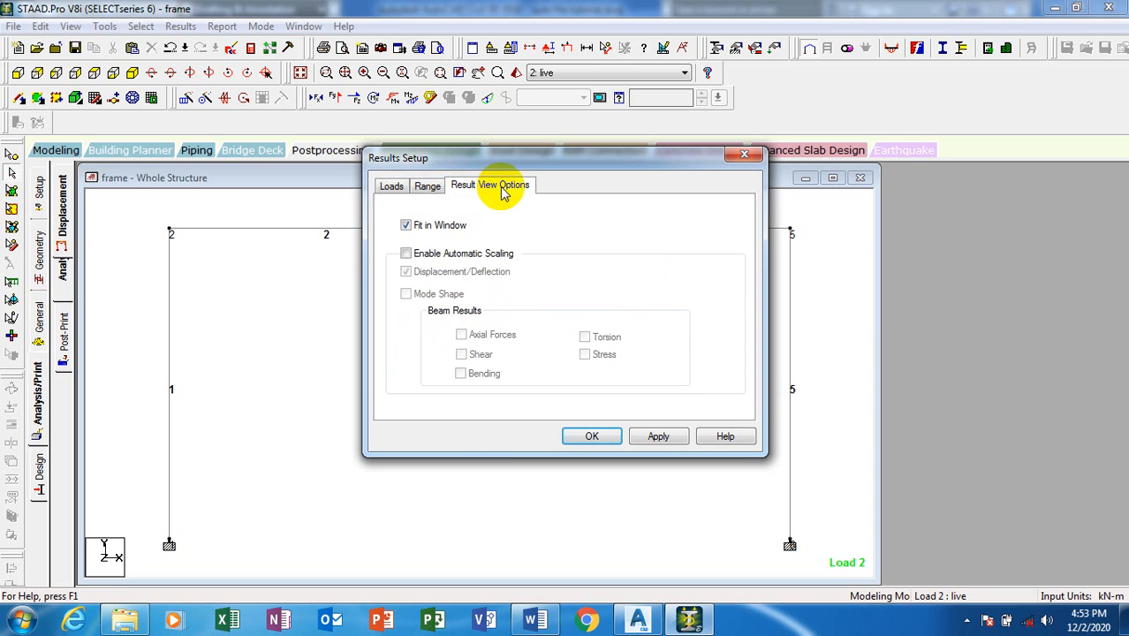
pyautogui.click(428, 187)
pyautogui.click(392, 186)
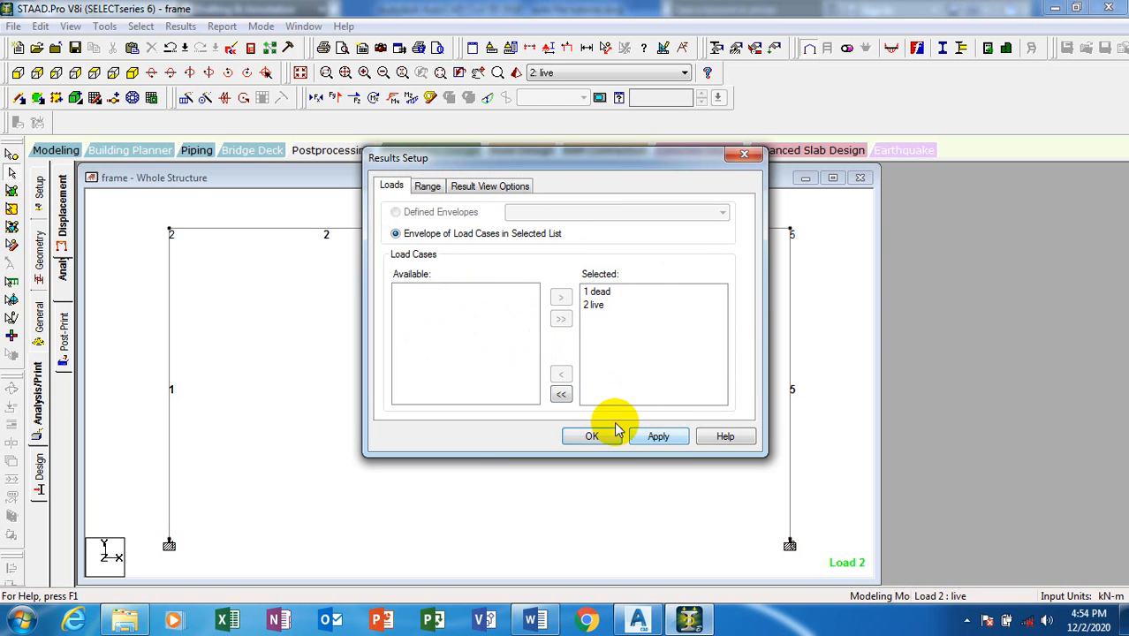
pyautogui.click(663, 436)
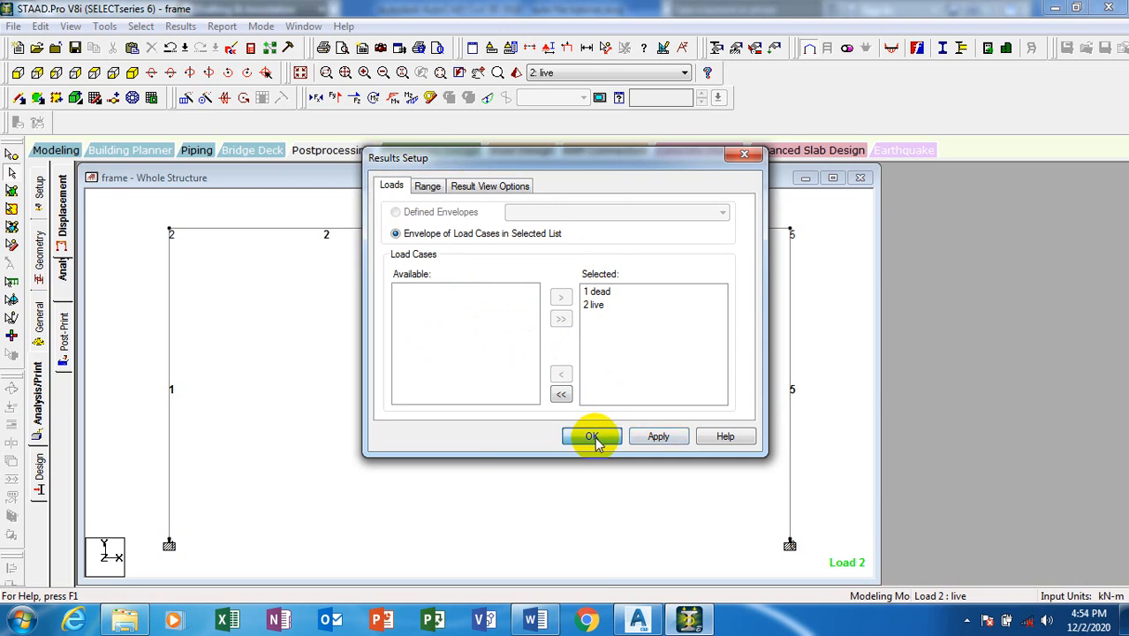
pyautogui.click(592, 436)
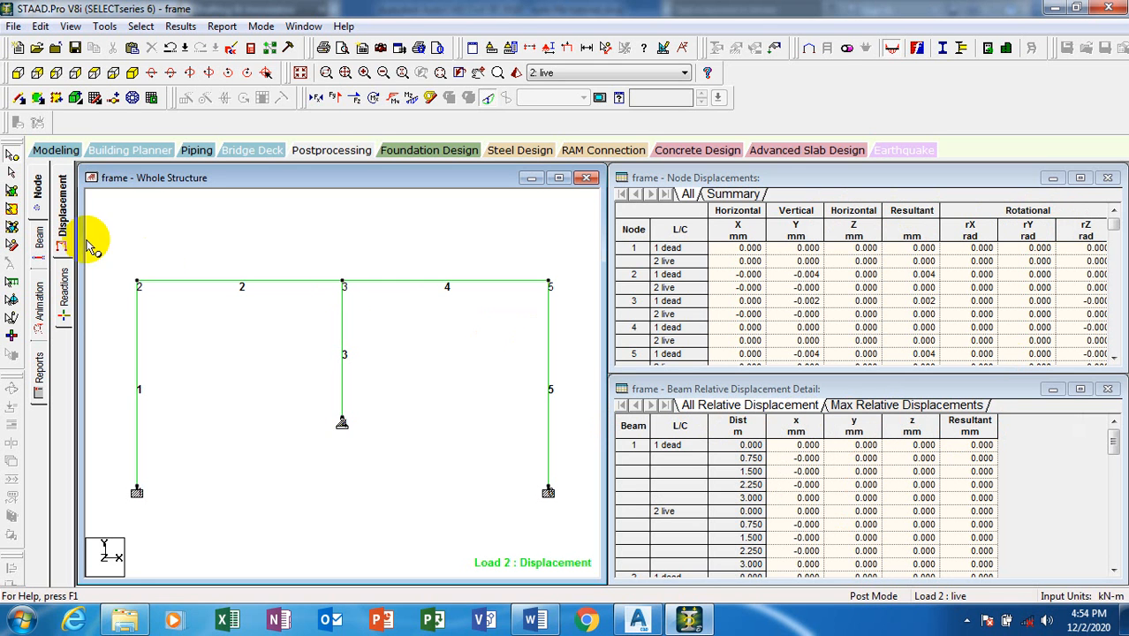
# Step: Display the axial force, shear Y, shear Z, torsion, bending Y and bending Z diagrams on the frame for the live load
pyautogui.click(320, 102)
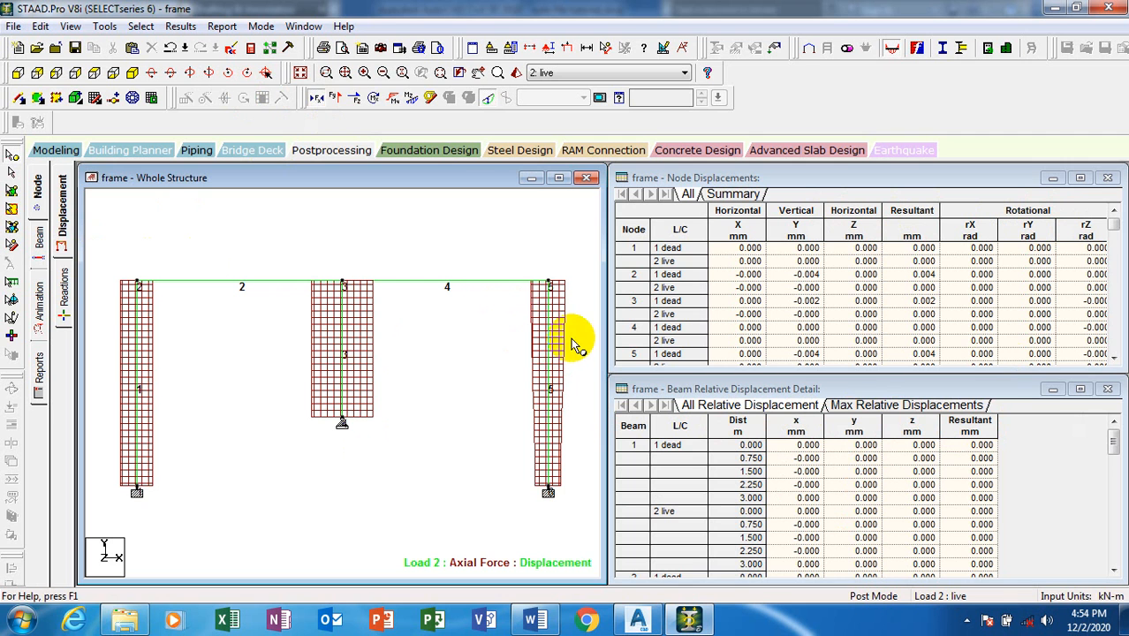
pyautogui.click(337, 98)
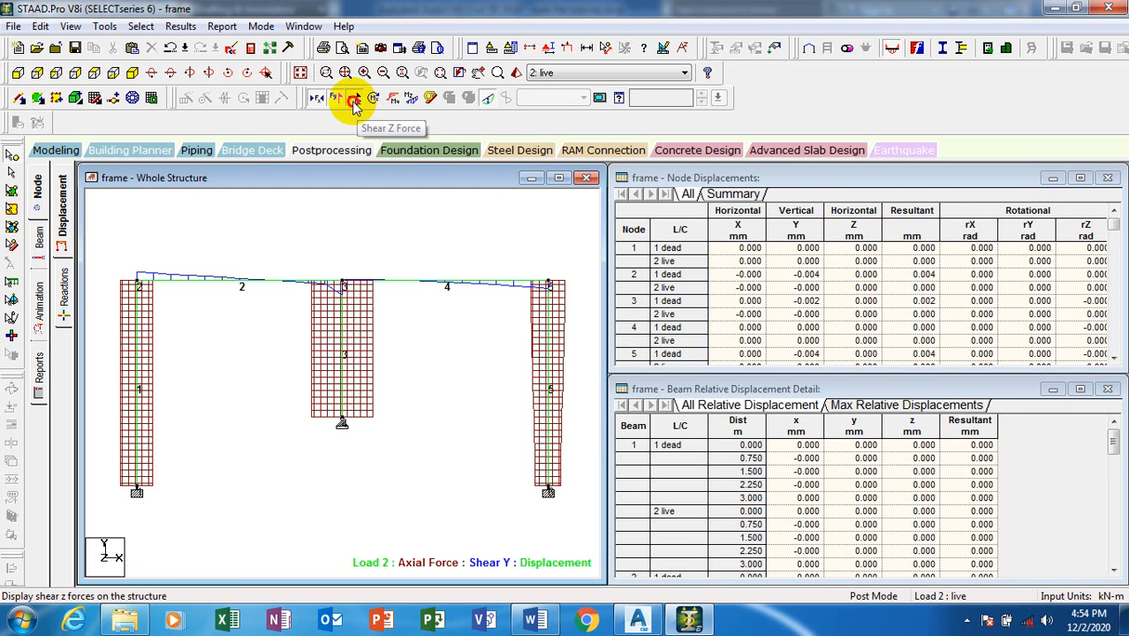
pyautogui.click(354, 101)
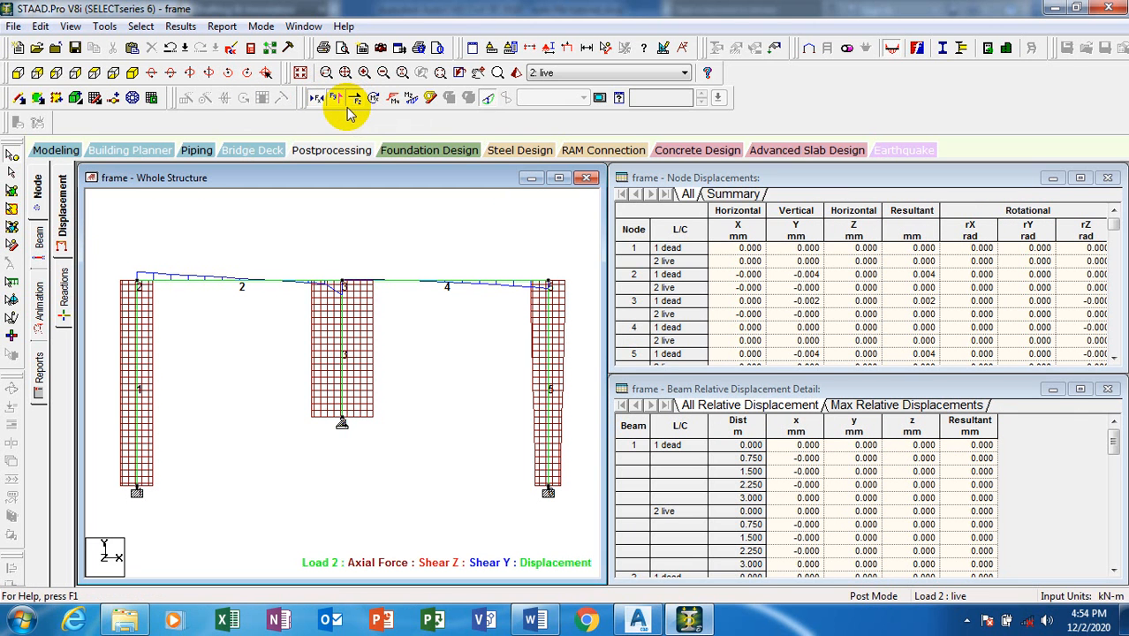
pyautogui.click(395, 101)
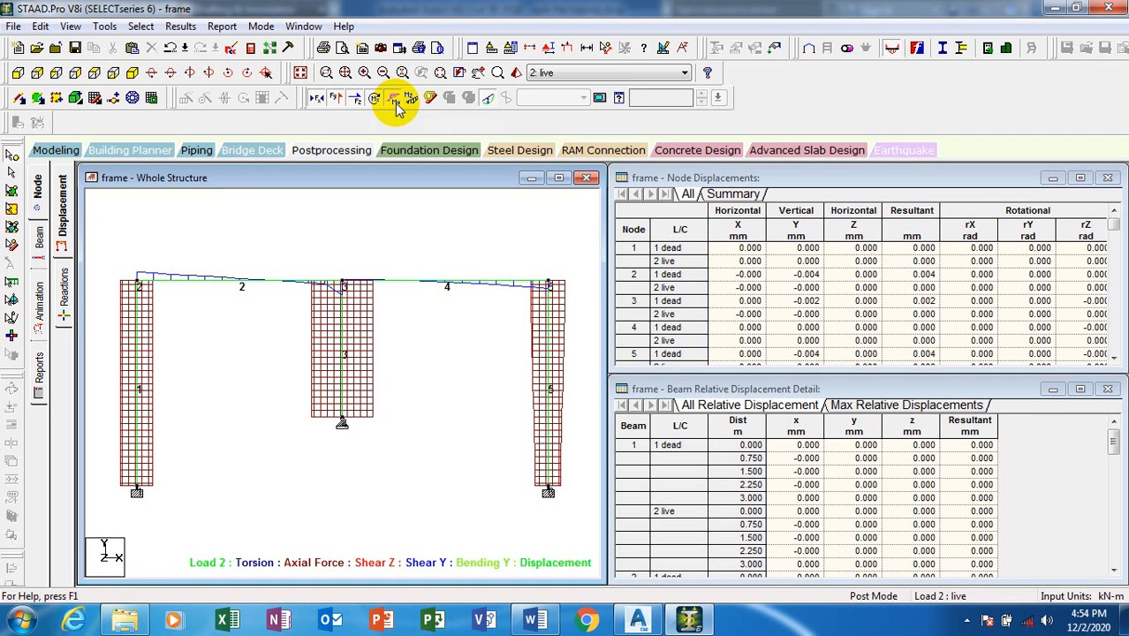
pyautogui.click(412, 101)
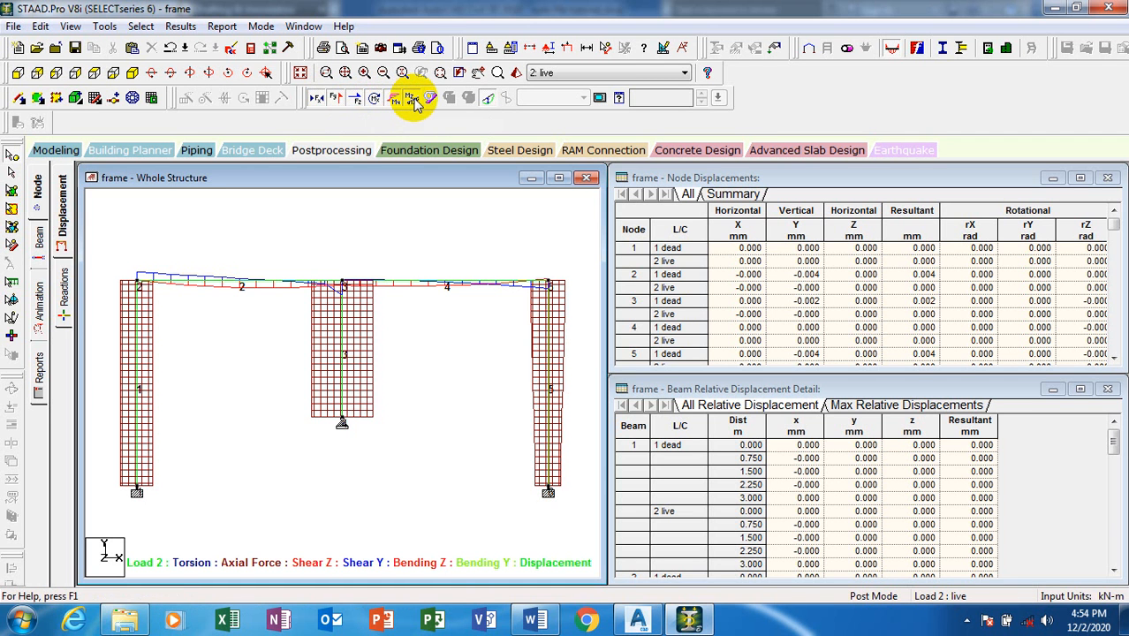
pyautogui.scroll(3, 212, 265)
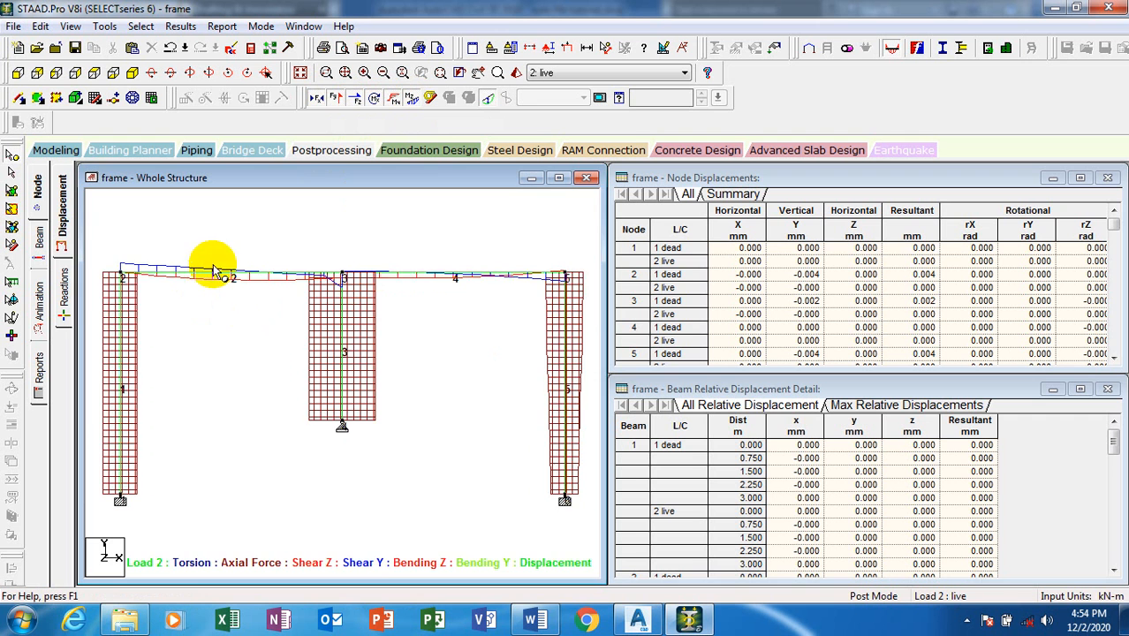
pyautogui.scroll(-2, 252, 292)
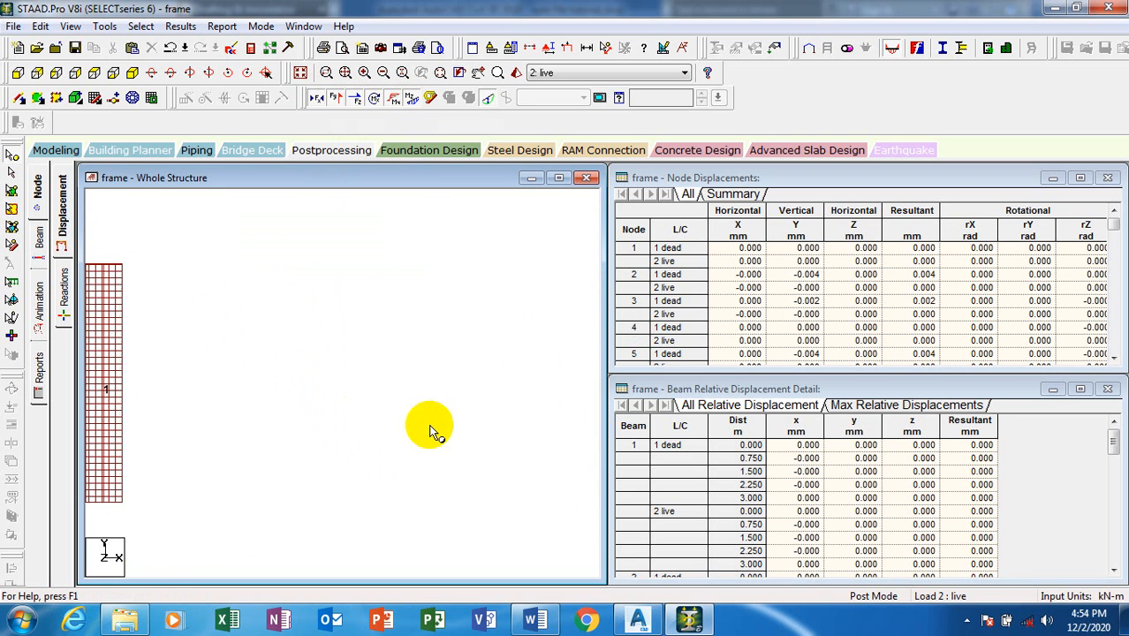
# Step: Hide the axial force, shear Y, torsion, bending Y and bending Z diagrams one by one, examining the remaining diagrams on the frame
pyautogui.click(318, 100)
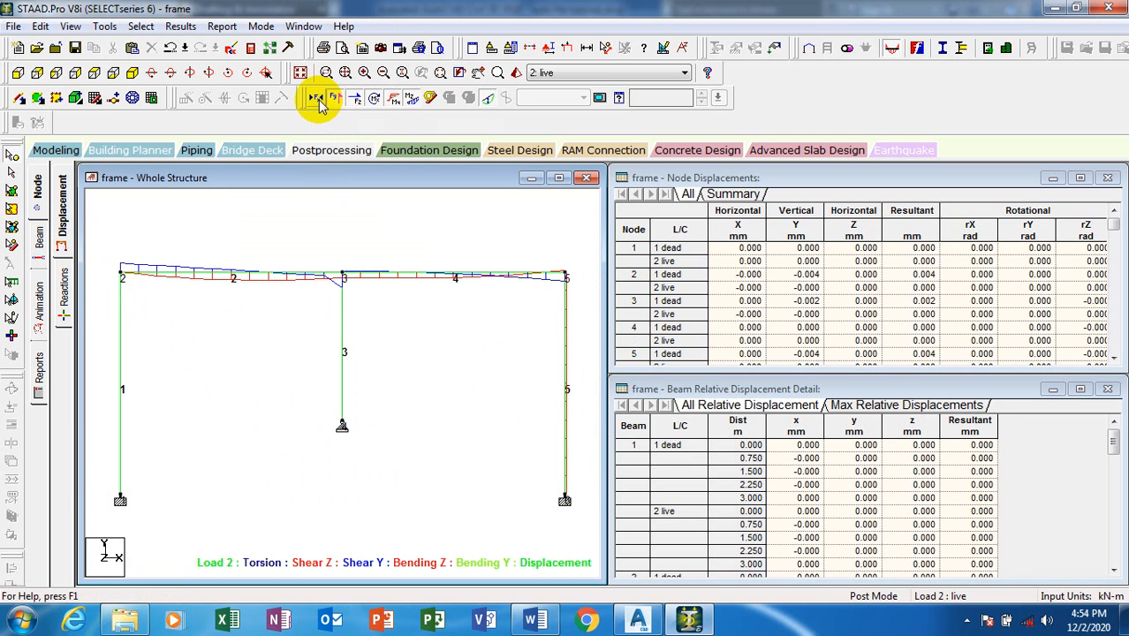
pyautogui.scroll(3, 163, 252)
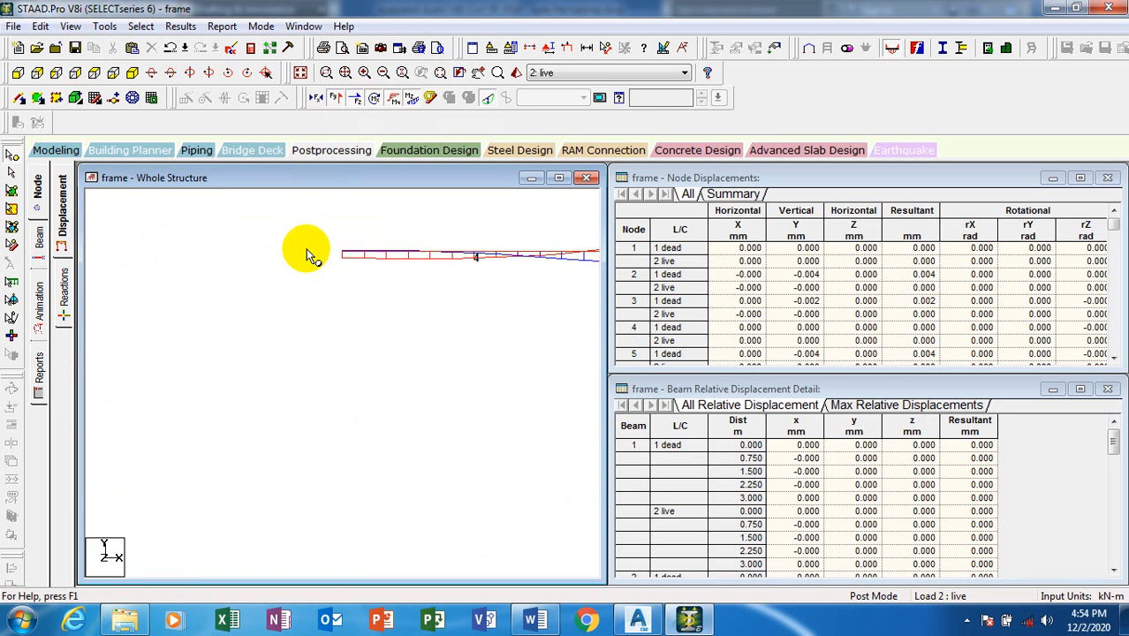
pyautogui.click(335, 99)
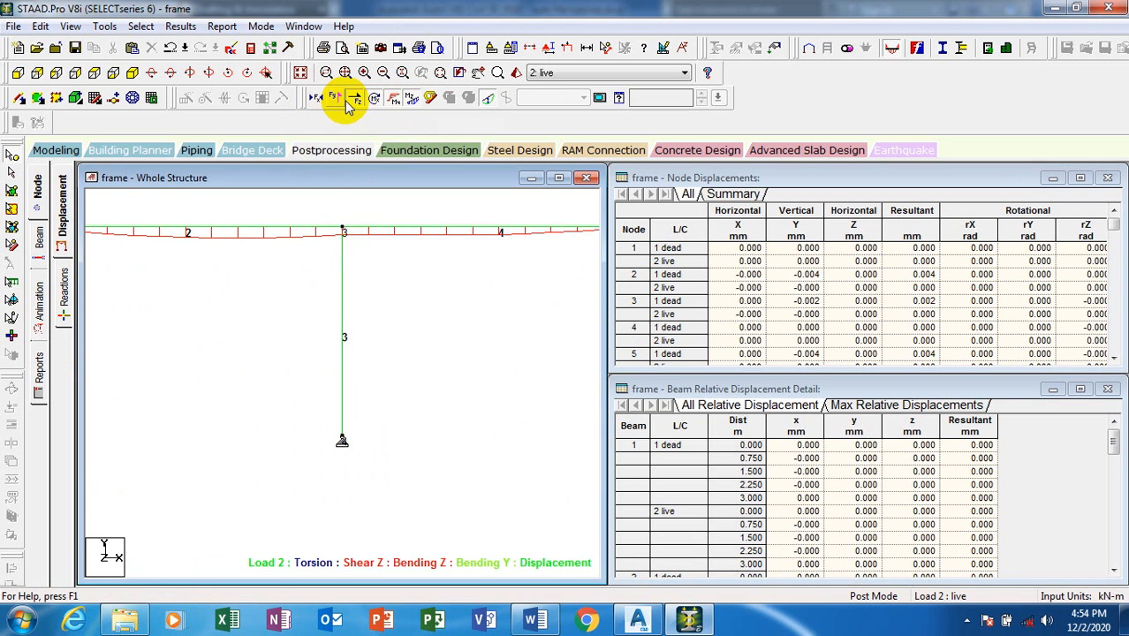
pyautogui.scroll(-3, 397, 422)
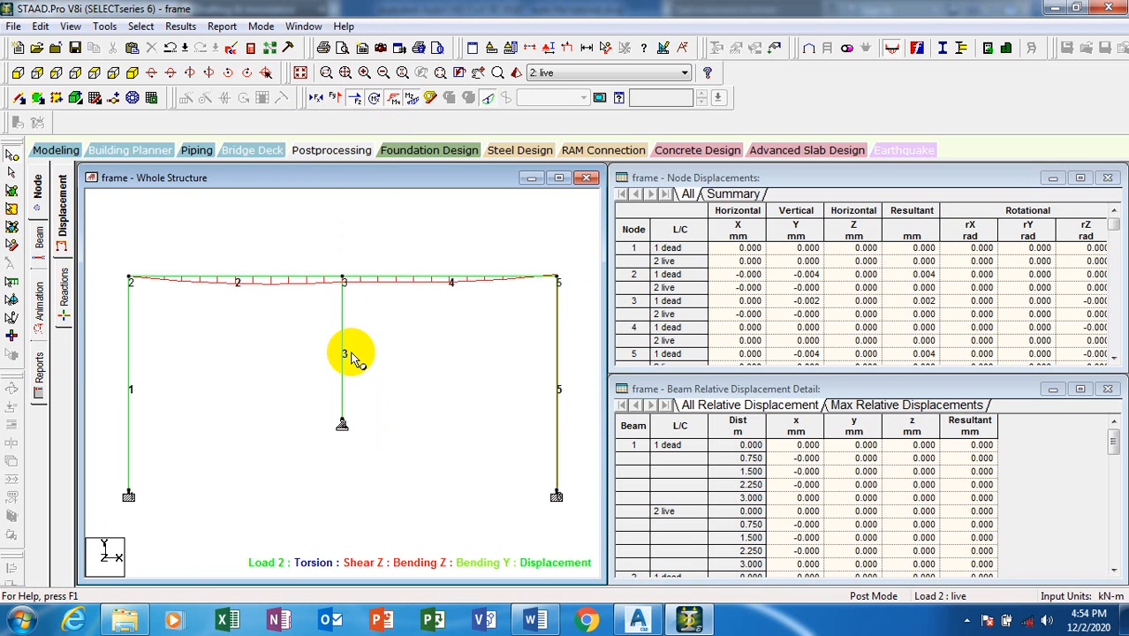
pyautogui.click(377, 98)
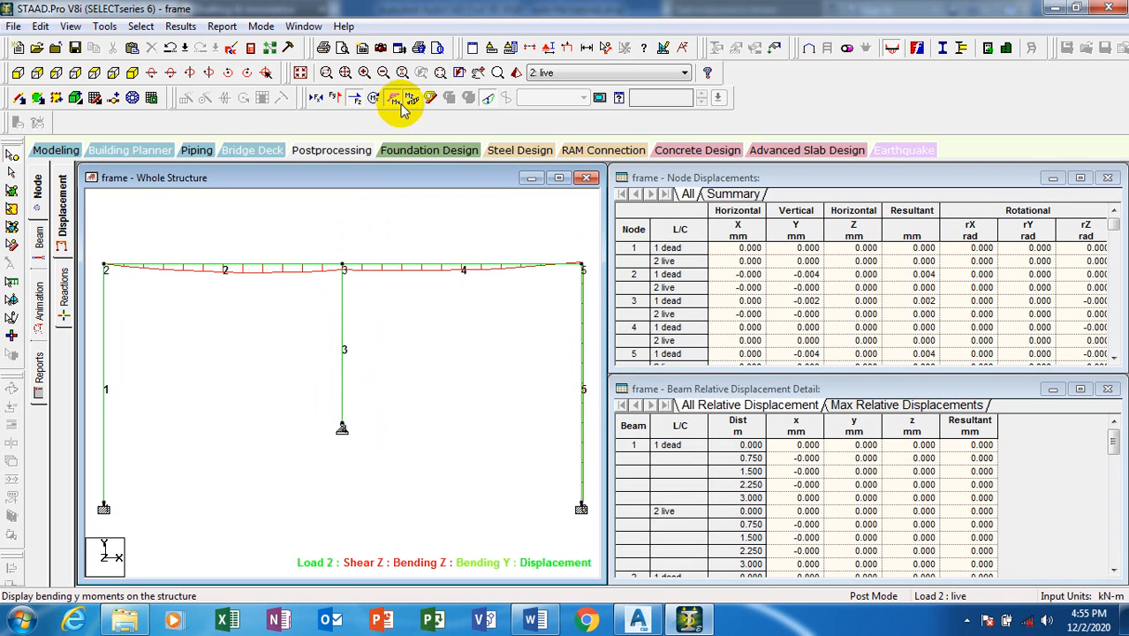
pyautogui.click(395, 99)
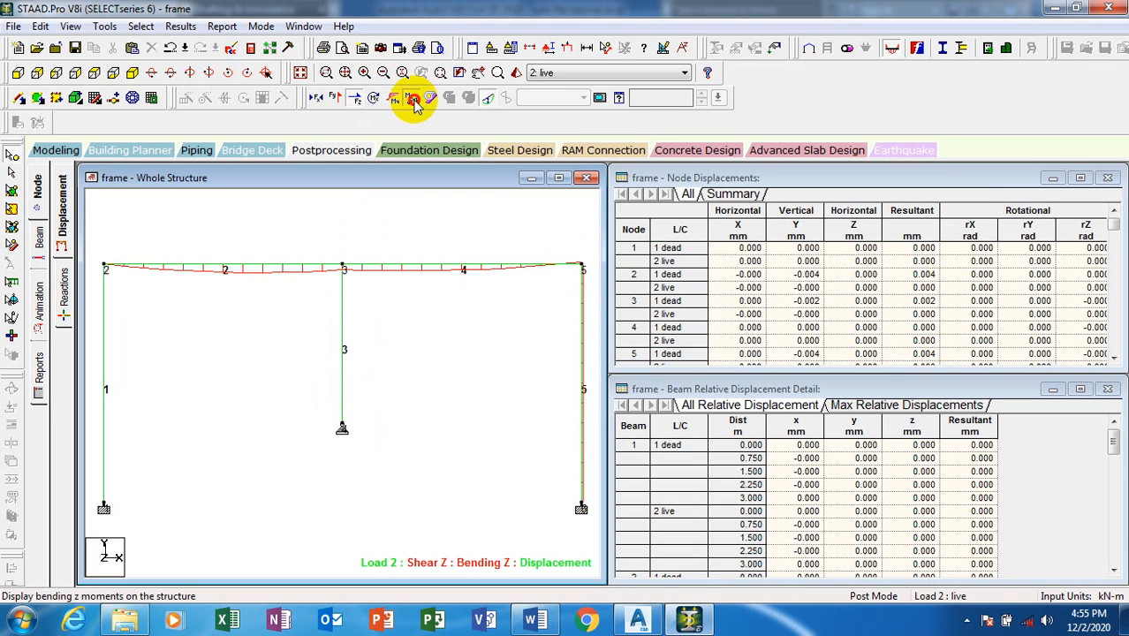
pyautogui.click(413, 99)
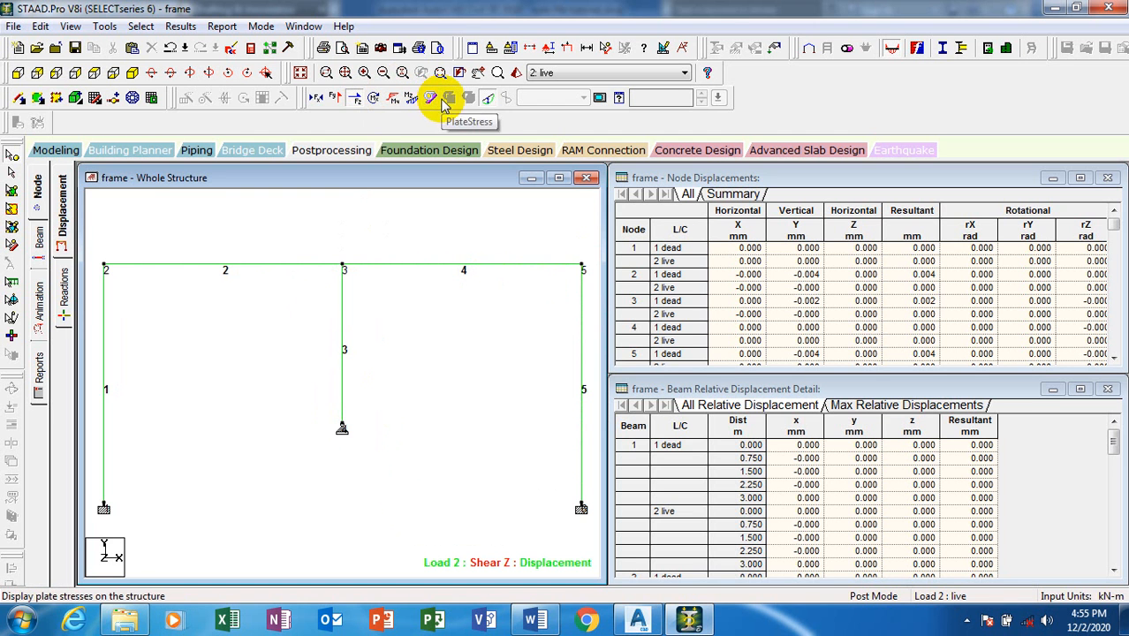
# Step: Display the bending Z diagram on the frame and annotate the beams with their maximum bending values
pyautogui.click(489, 99)
pyautogui.click(489, 99)
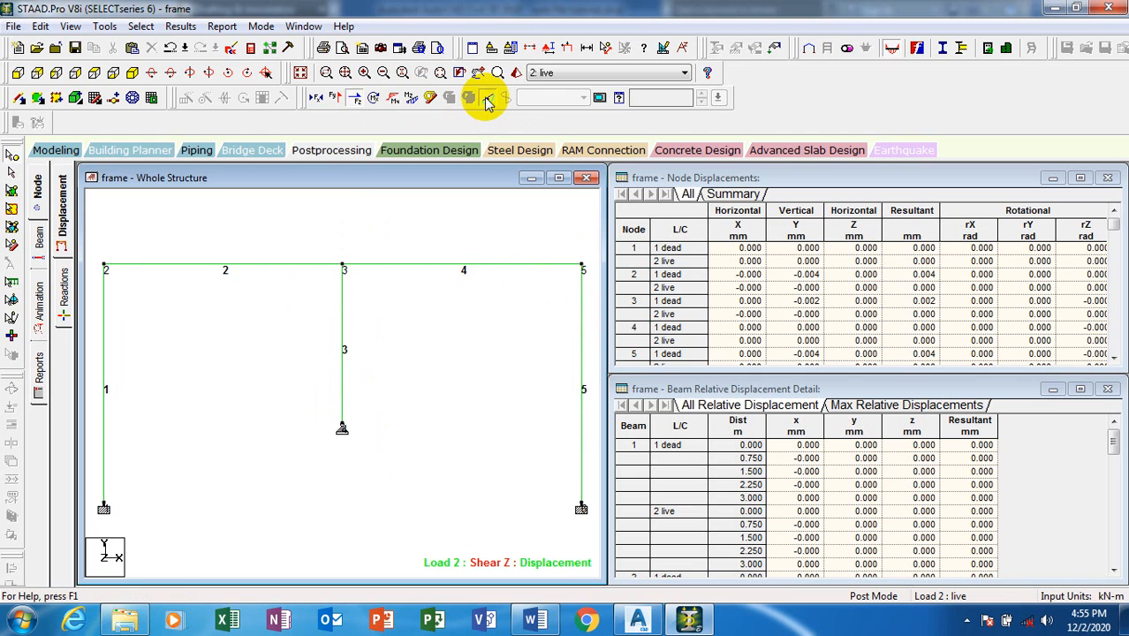
pyautogui.click(187, 27)
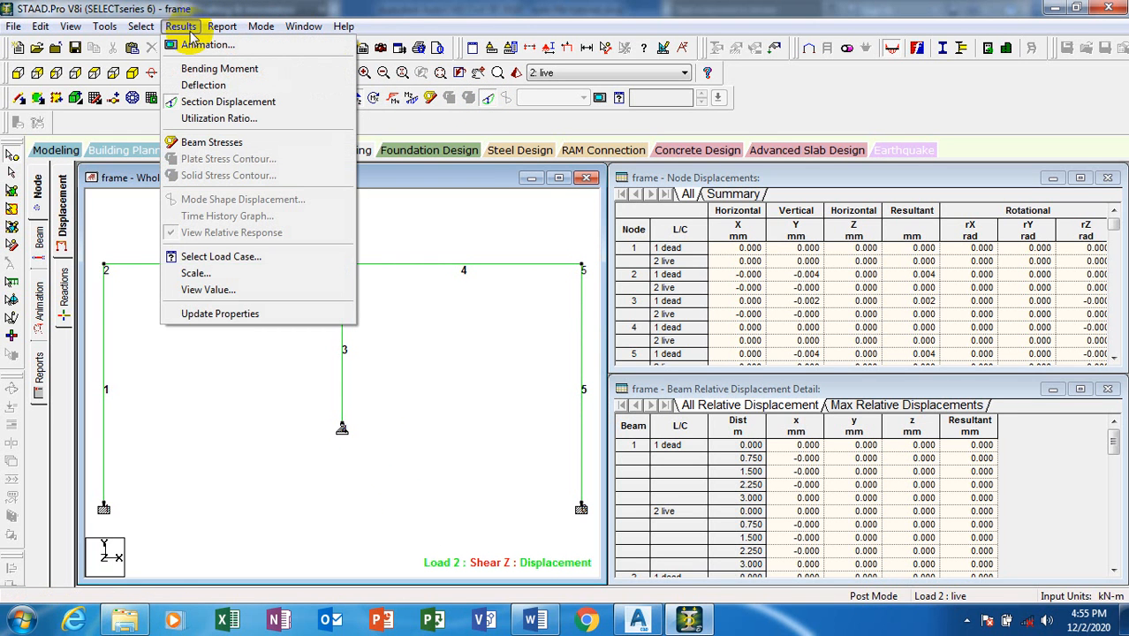
pyautogui.click(205, 290)
pyautogui.click(500, 181)
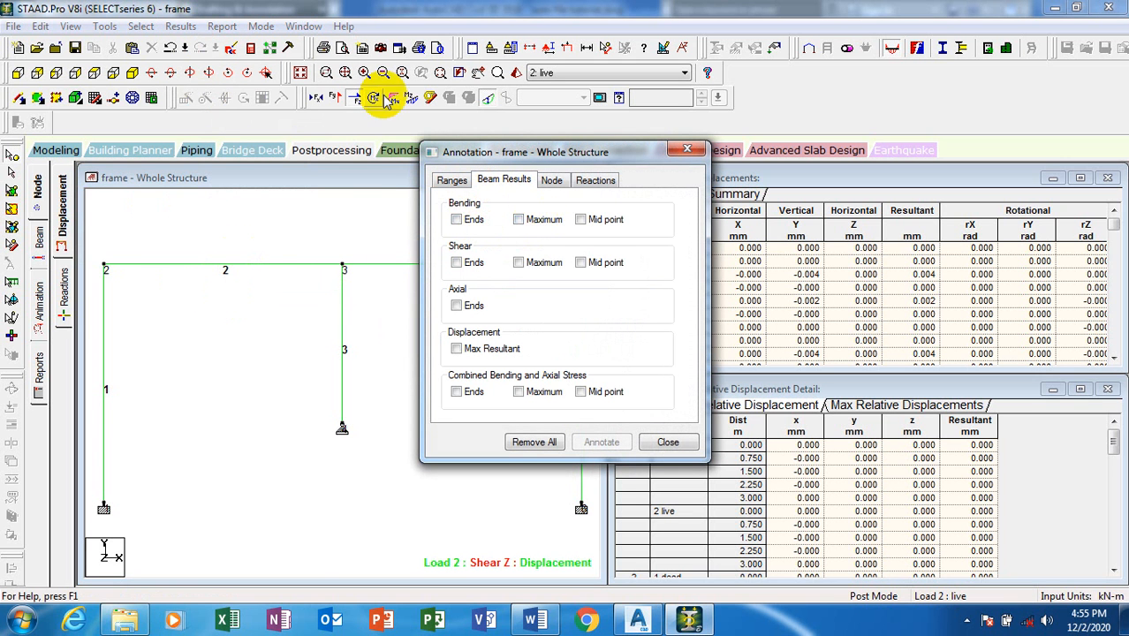
pyautogui.click(411, 99)
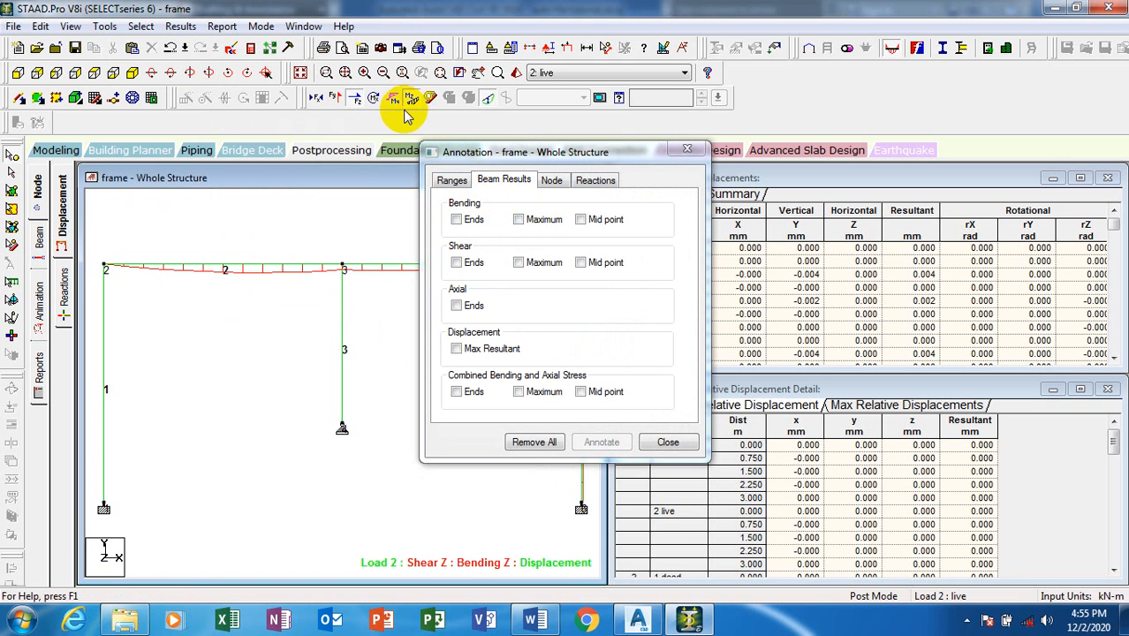
pyautogui.click(520, 220)
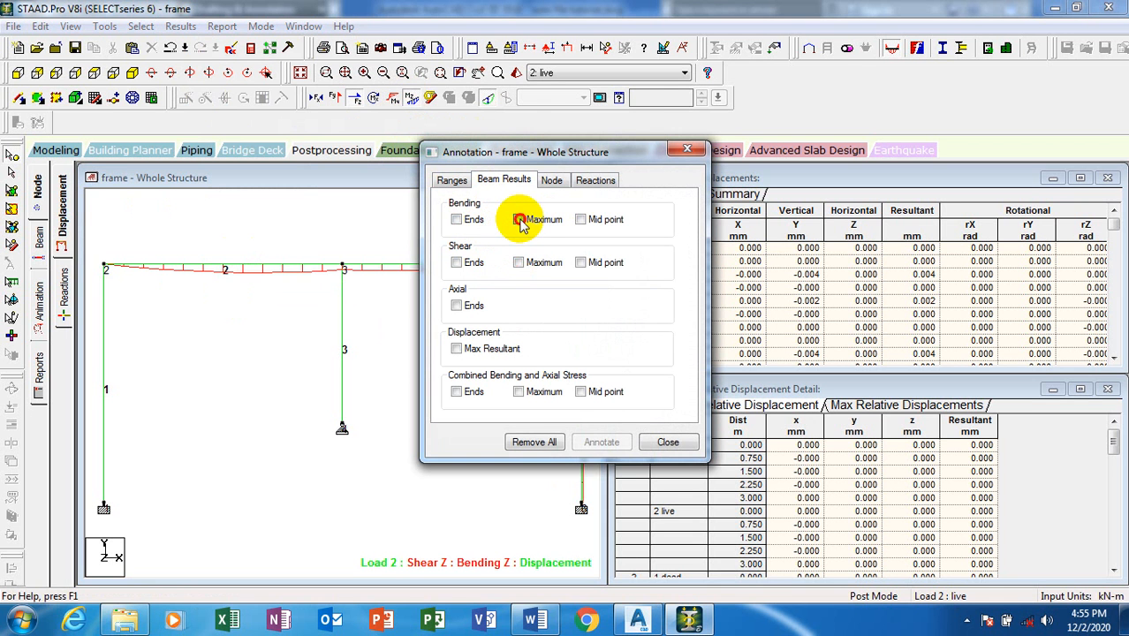
pyautogui.click(603, 443)
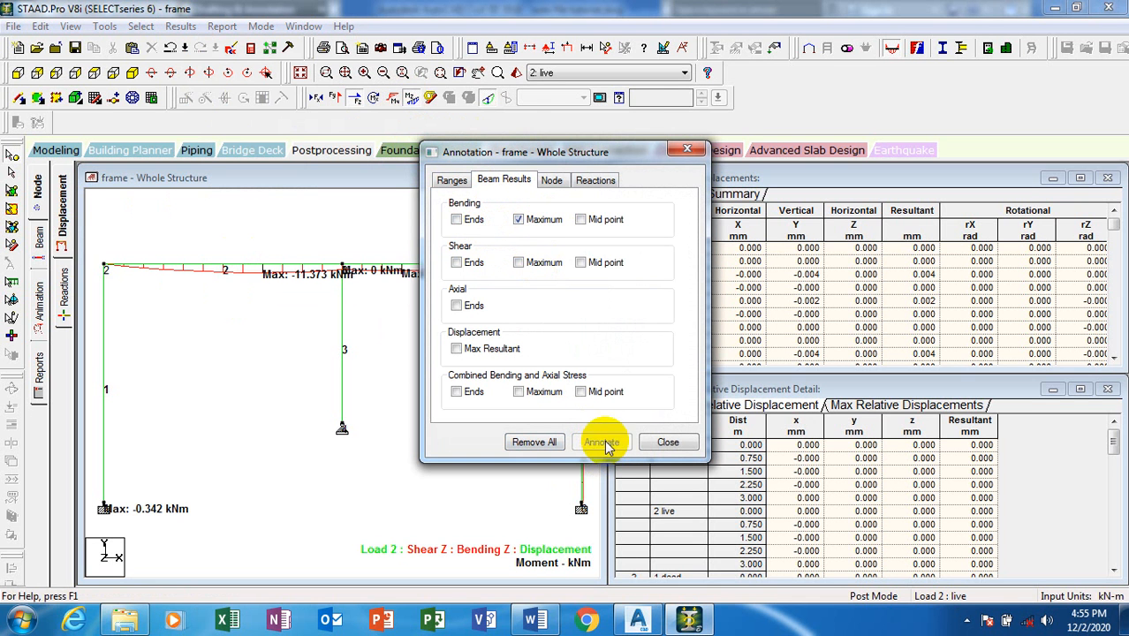
pyautogui.moveTo(566, 158)
pyautogui.mouseDown()
pyautogui.moveTo(1016, 204)
pyautogui.moveTo(962, 212)
pyautogui.mouseUp()
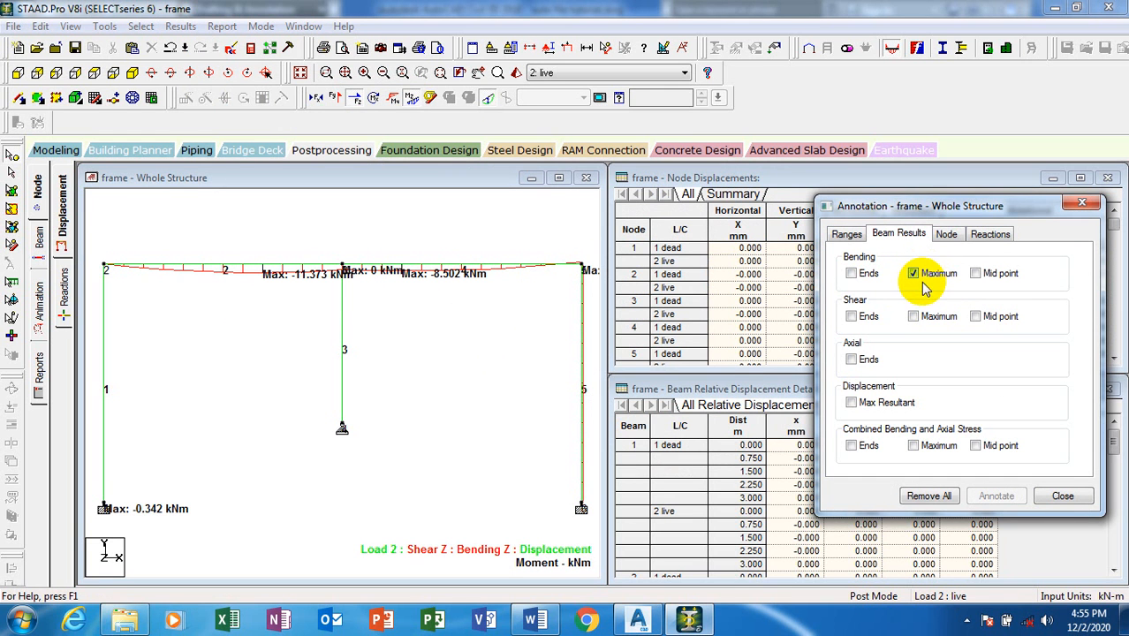
# Step: Annotate the beams with the mid-point bending values only, and replace them with the bending values at the beam ends
pyautogui.click(976, 274)
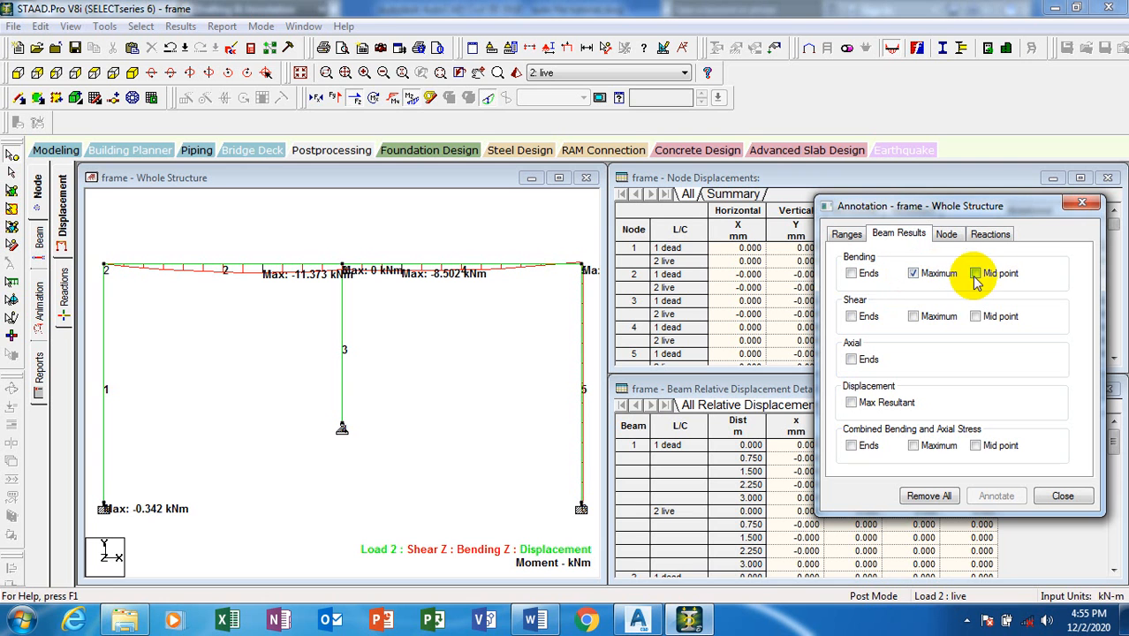
pyautogui.click(914, 274)
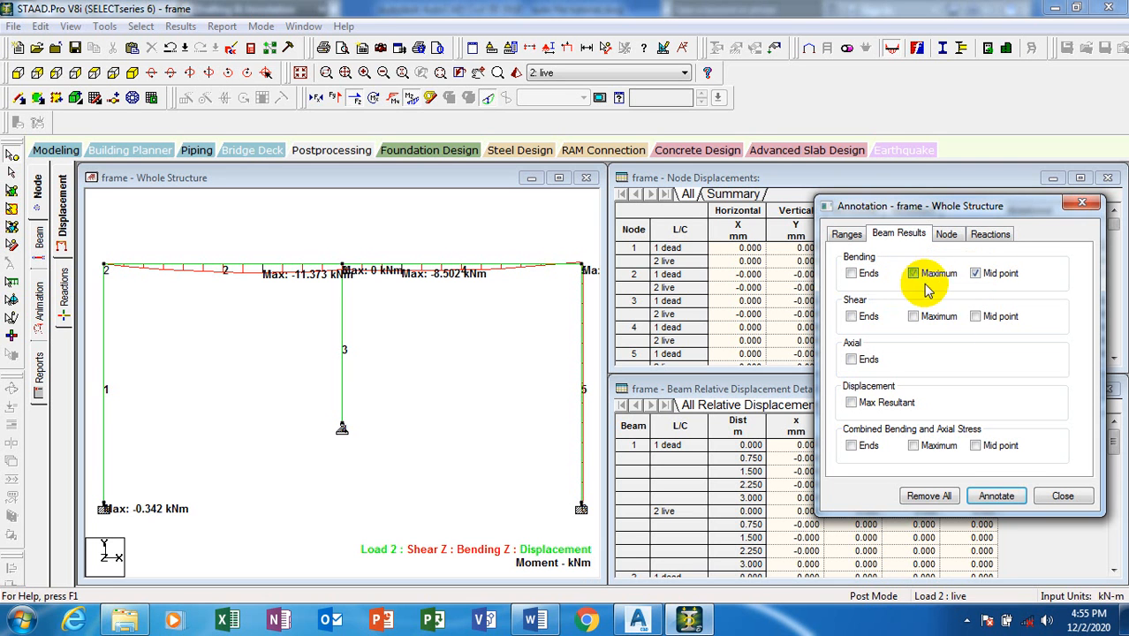
pyautogui.click(994, 498)
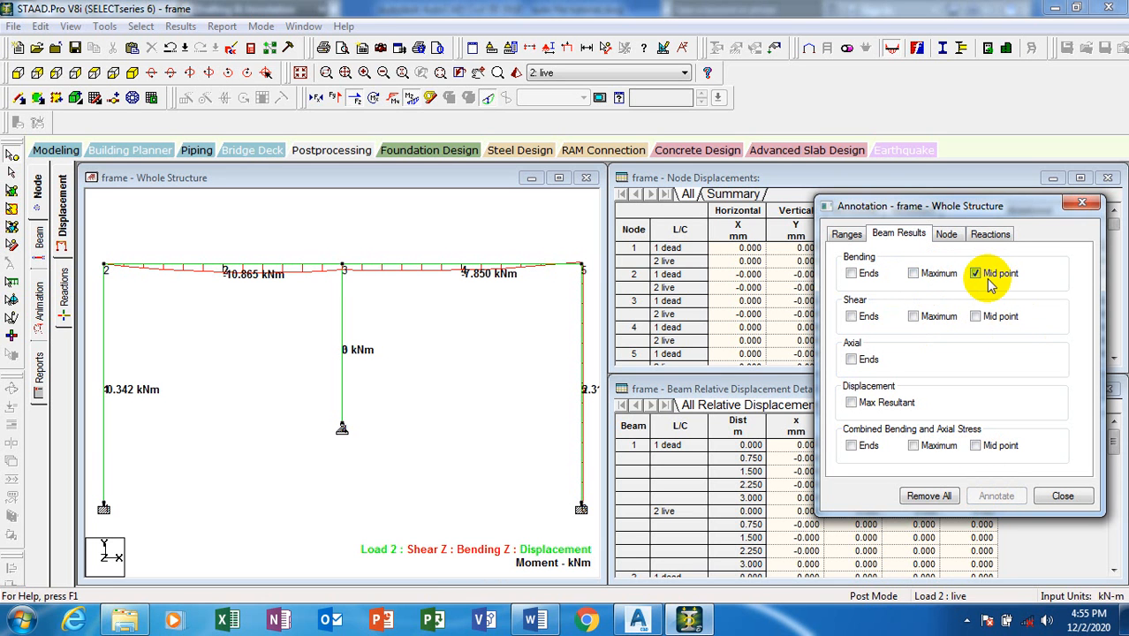
pyautogui.click(851, 274)
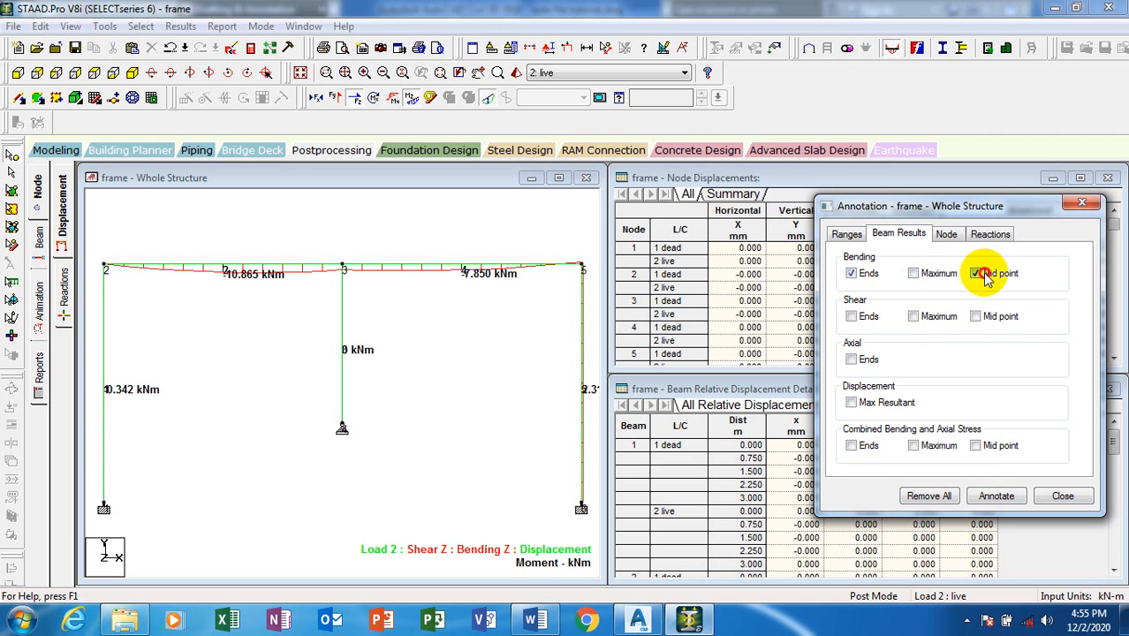
pyautogui.click(976, 274)
pyautogui.click(990, 500)
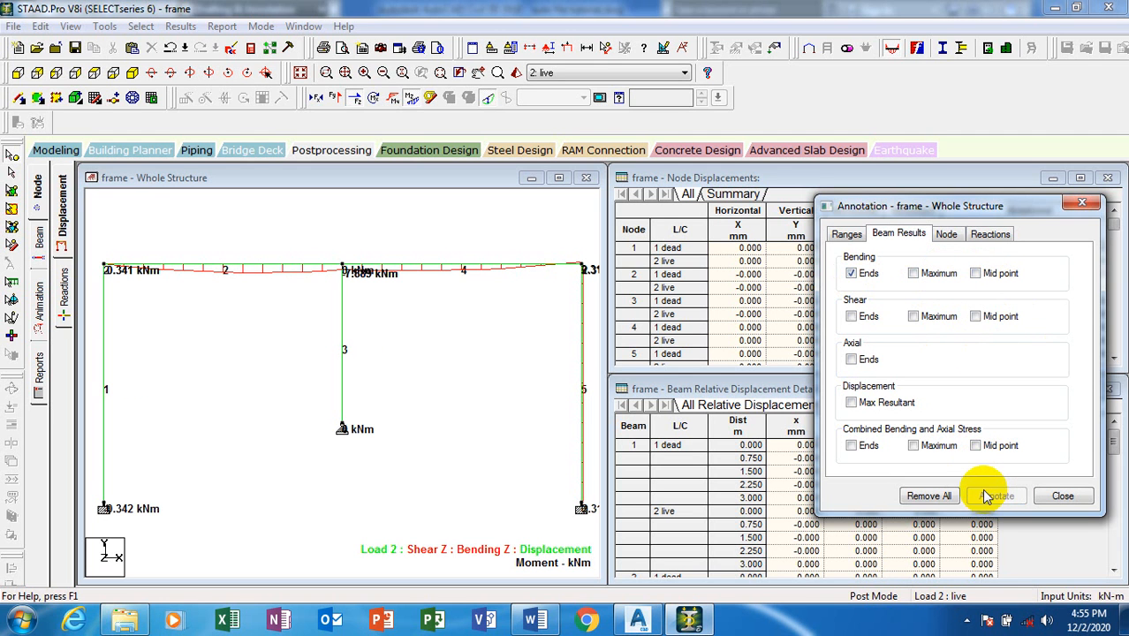
# Step: Replace the bending annotations with the maximum shear values, and switch these to the mid-point shear values
pyautogui.click(851, 274)
pyautogui.click(912, 316)
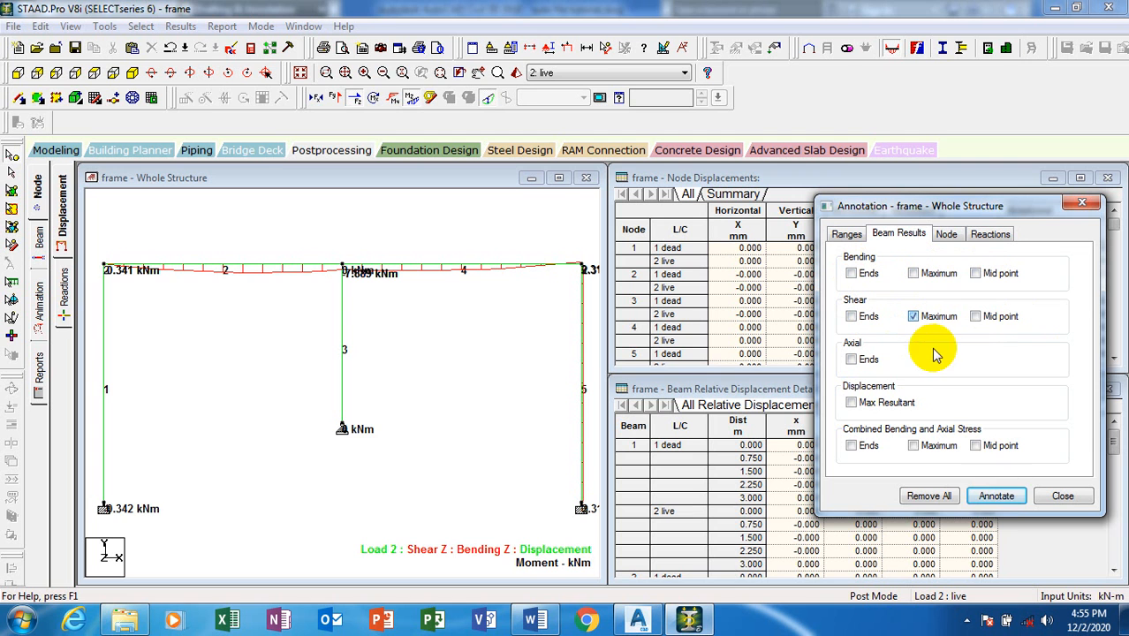
pyautogui.click(1001, 500)
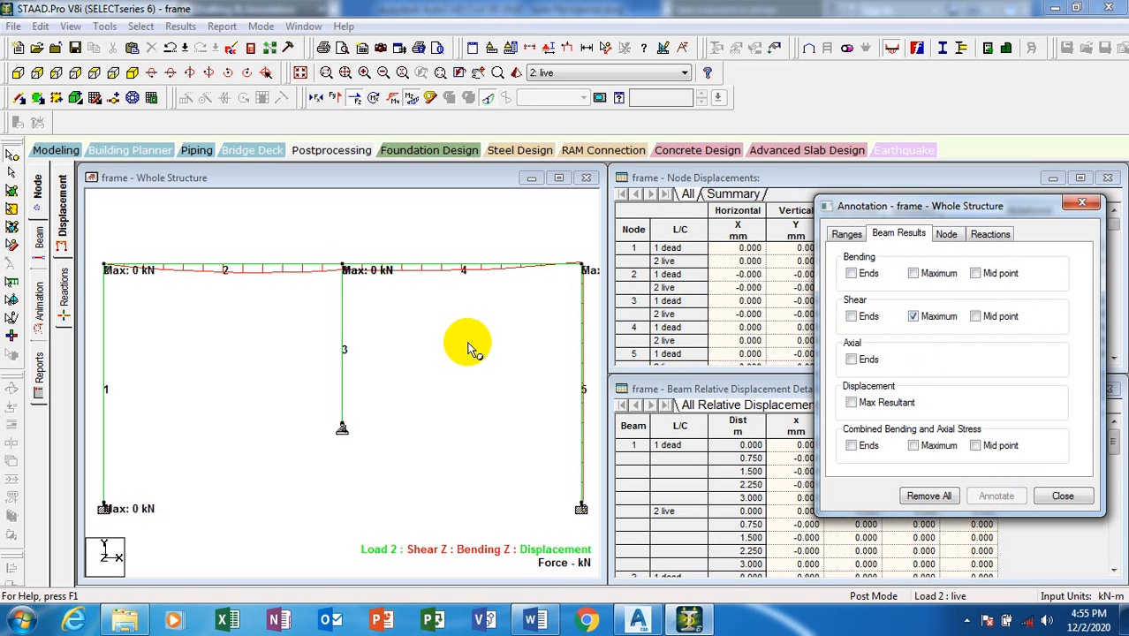
pyautogui.click(975, 317)
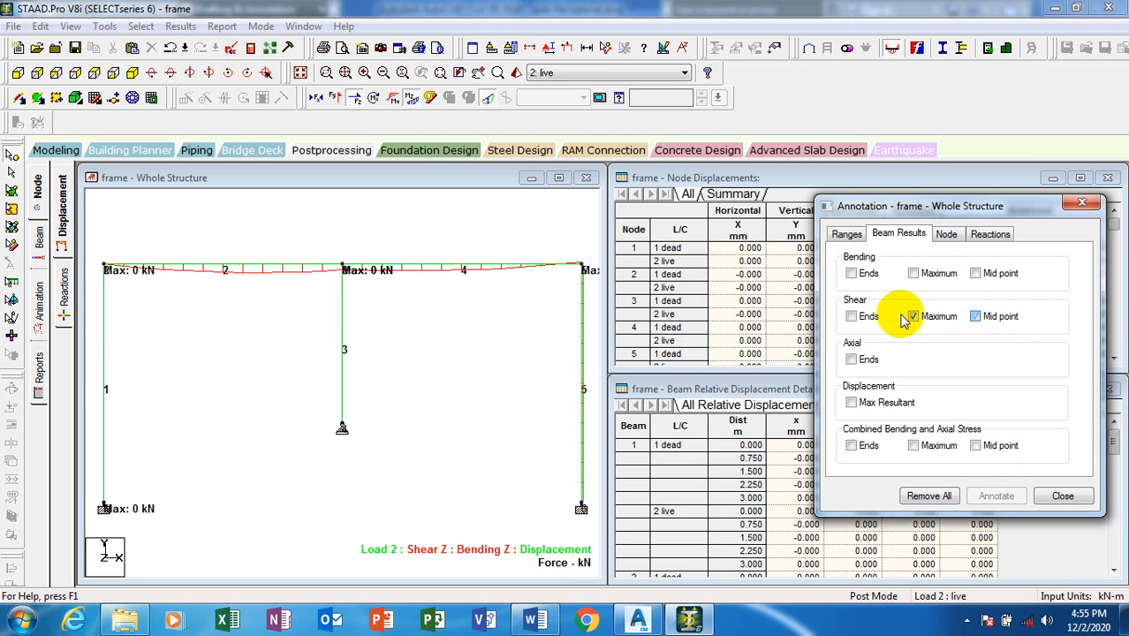
pyautogui.click(912, 317)
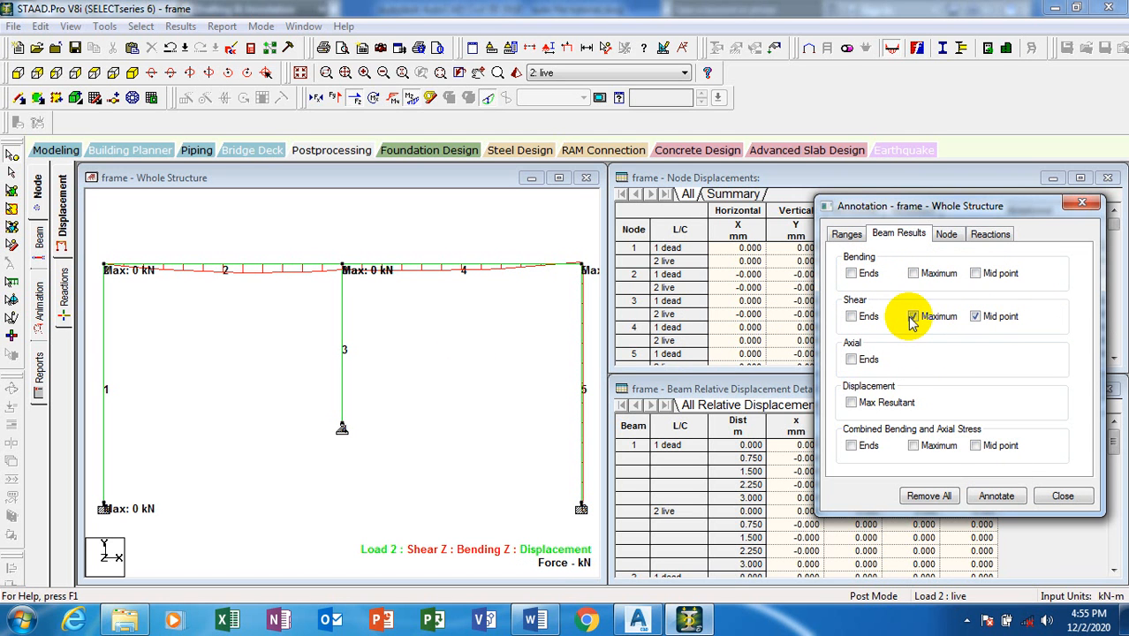
pyautogui.click(997, 500)
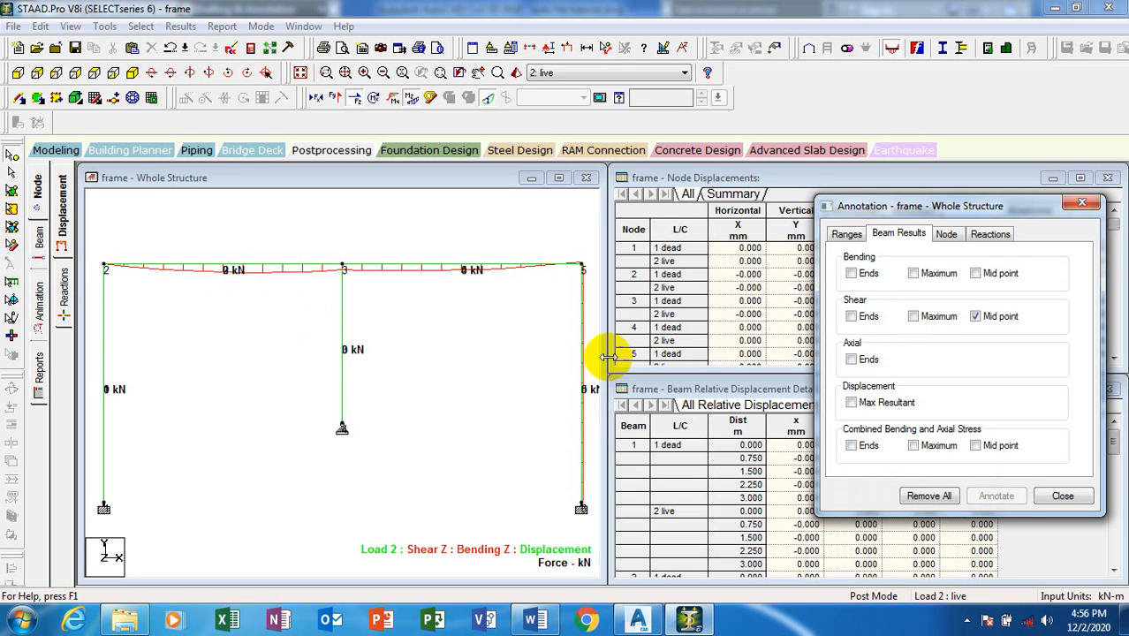
# Step: Try to annotate the maximum combined bending and axial stress instead of the mid-point shear, and close the annotation settings
pyautogui.click(918, 446)
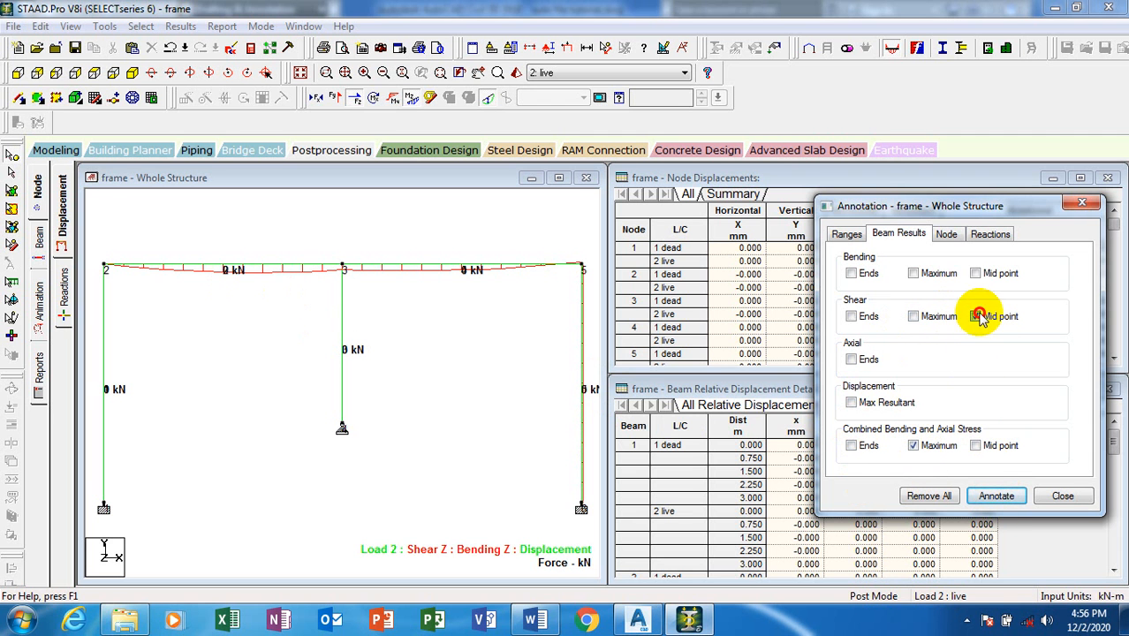
pyautogui.click(995, 495)
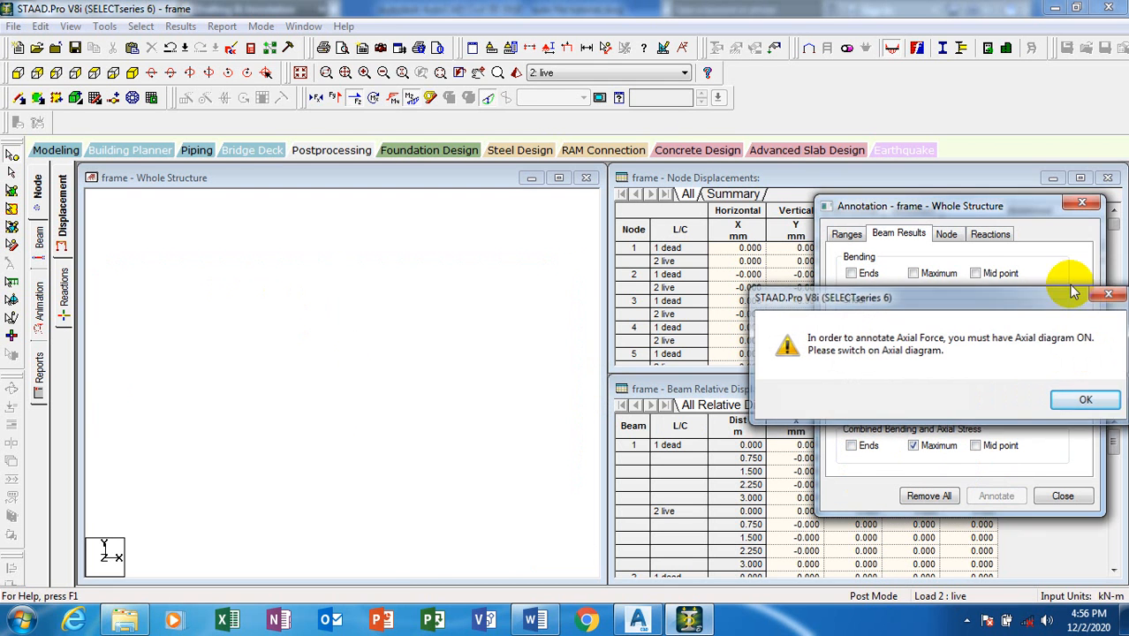
pyautogui.click(1110, 297)
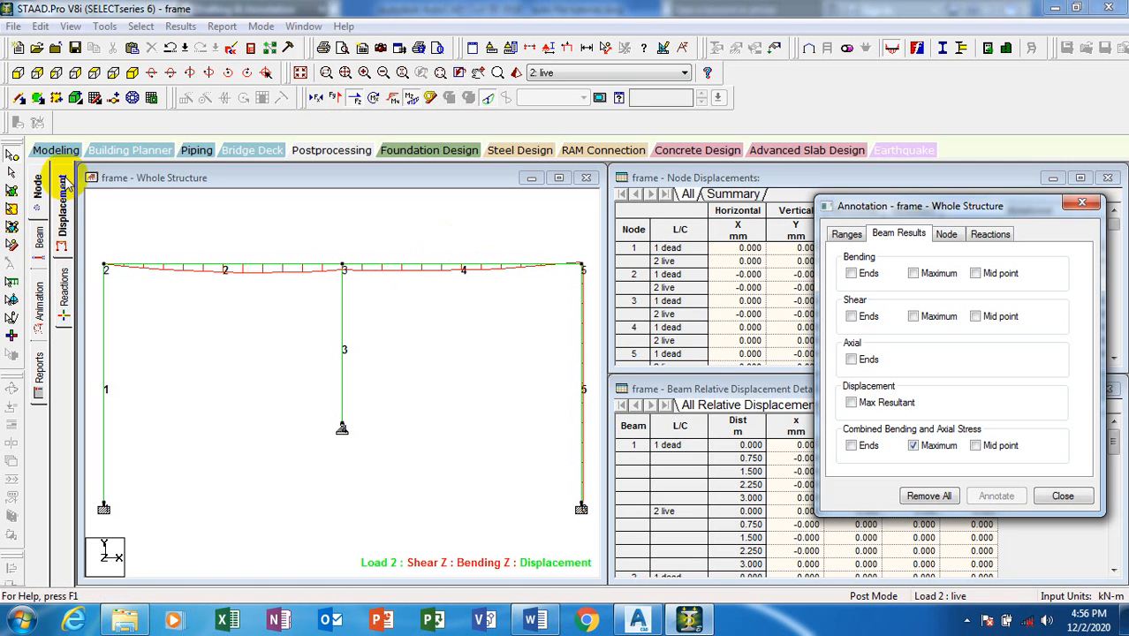
pyautogui.click(1083, 206)
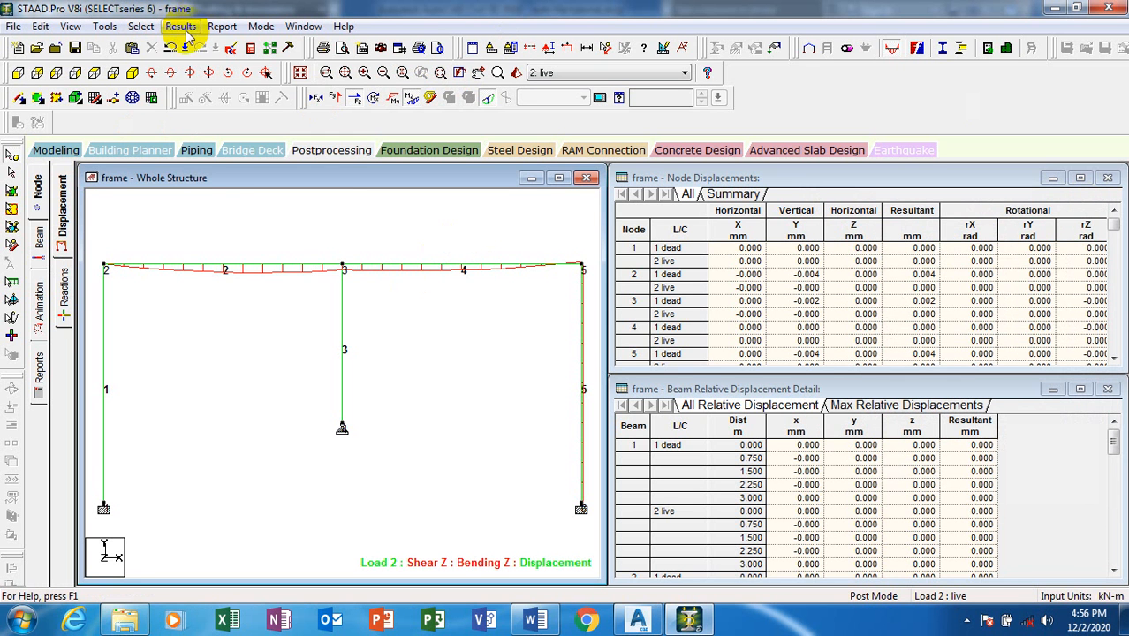
# Step: Try to generate the Beam Property report with no beam selected, and dismiss the warning
pyautogui.click(182, 26)
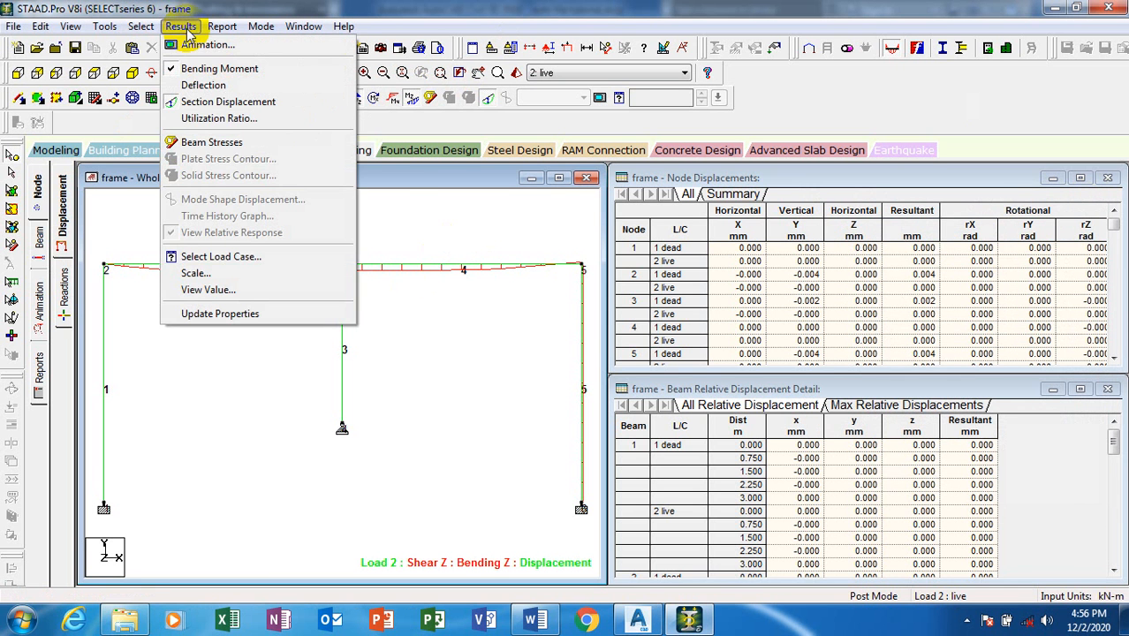
pyautogui.moveTo(229, 29)
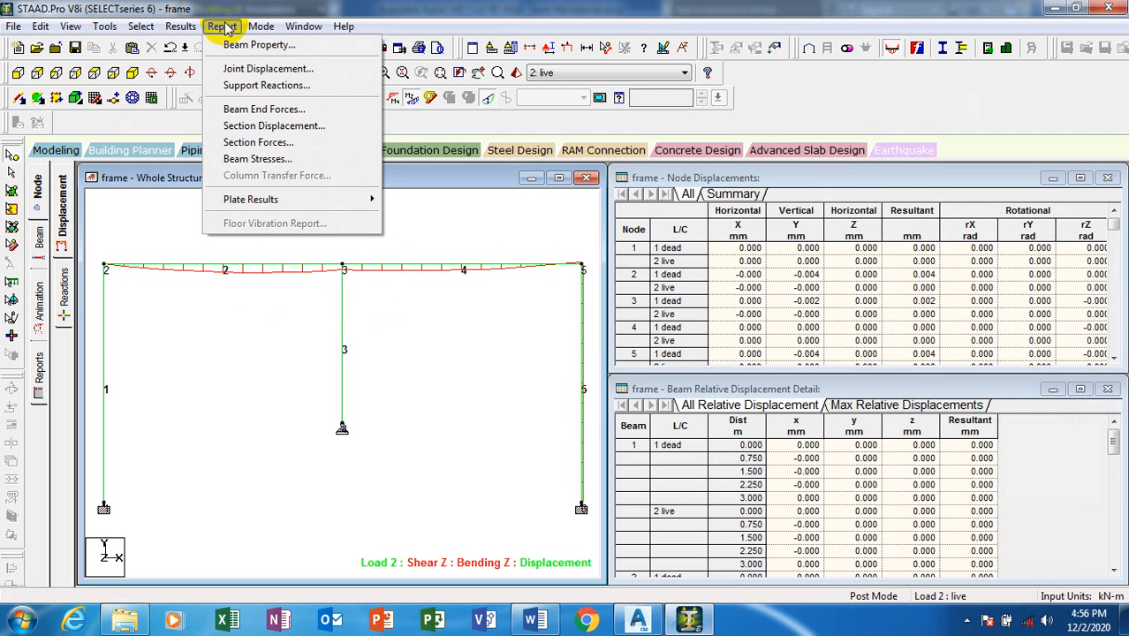
pyautogui.click(277, 45)
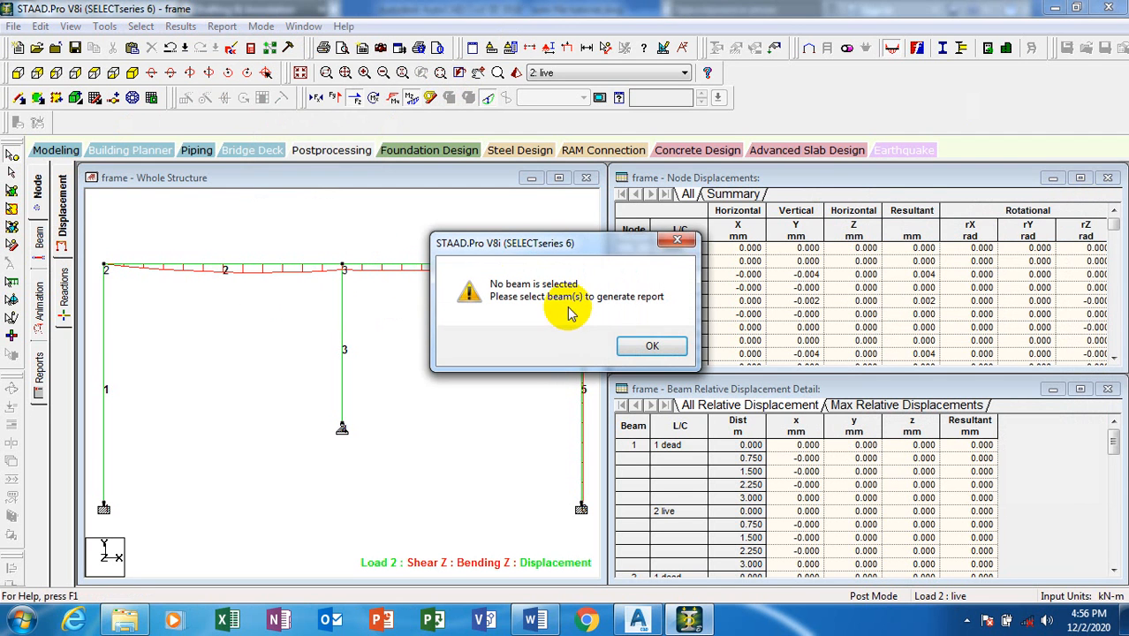
pyautogui.click(678, 240)
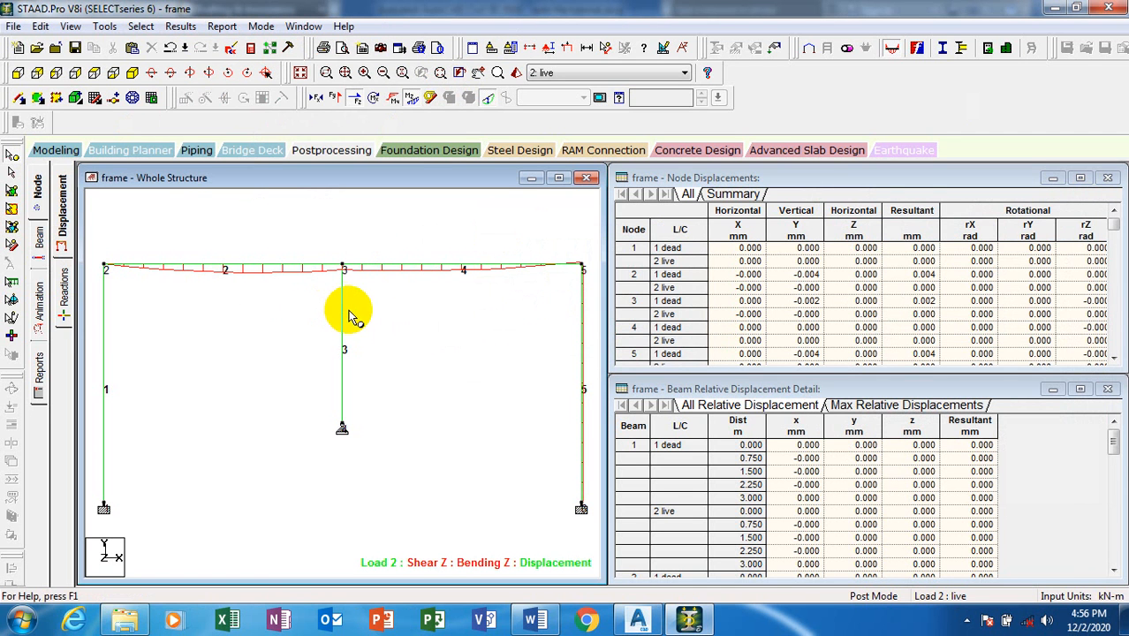
# Step: Select beam 3 and generate its Beam Property report, sorted by beam length from high to low
pyautogui.click(343, 282)
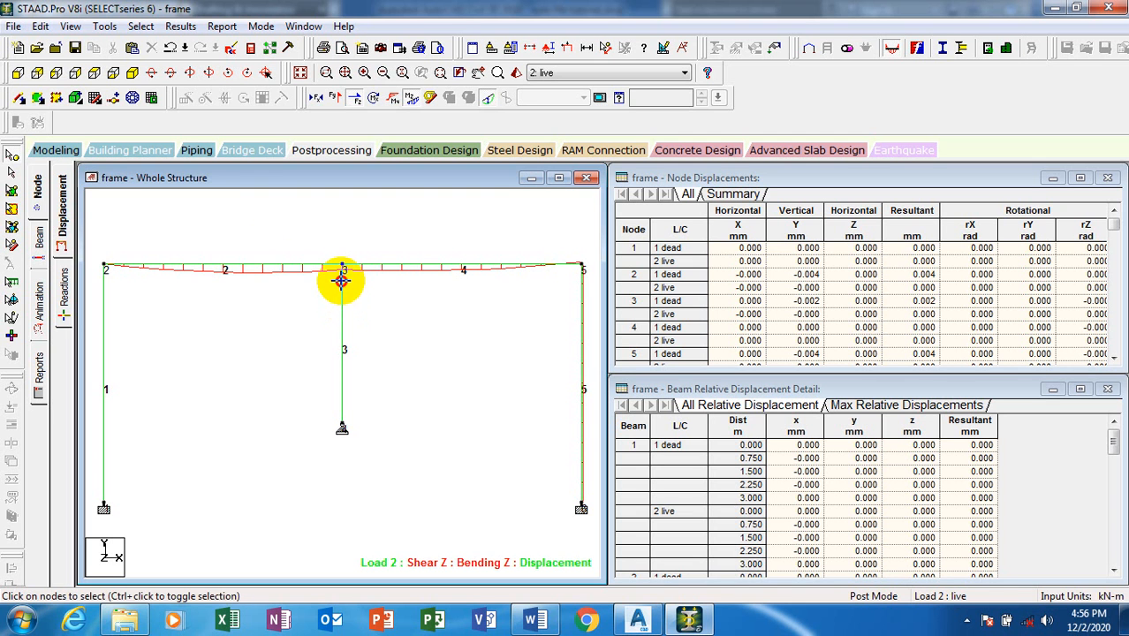
pyautogui.click(12, 156)
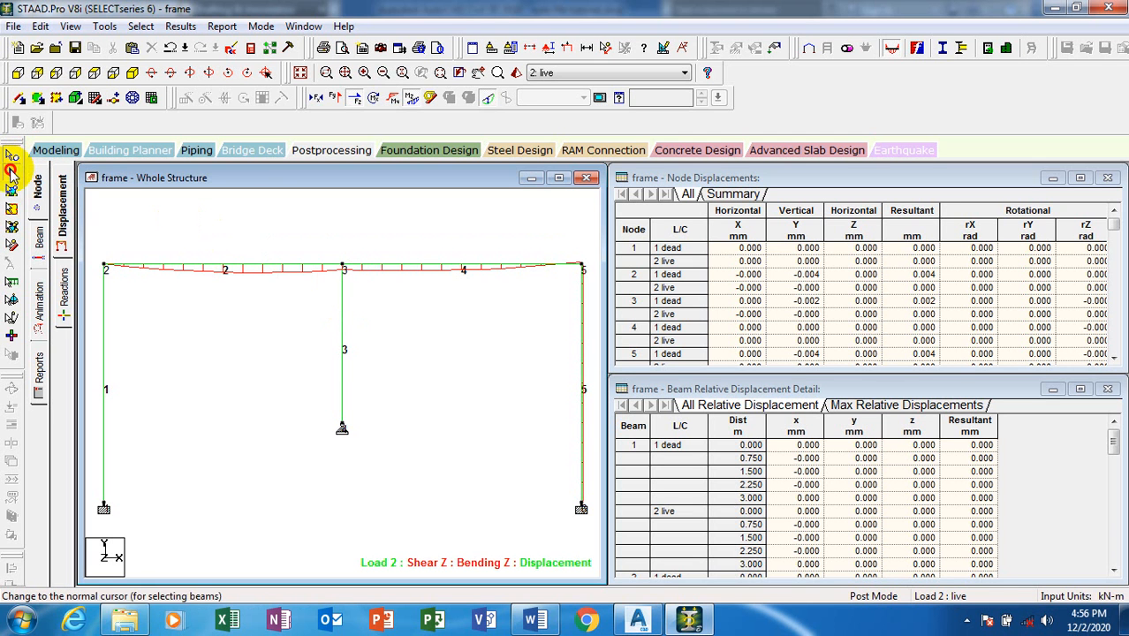
pyautogui.click(13, 173)
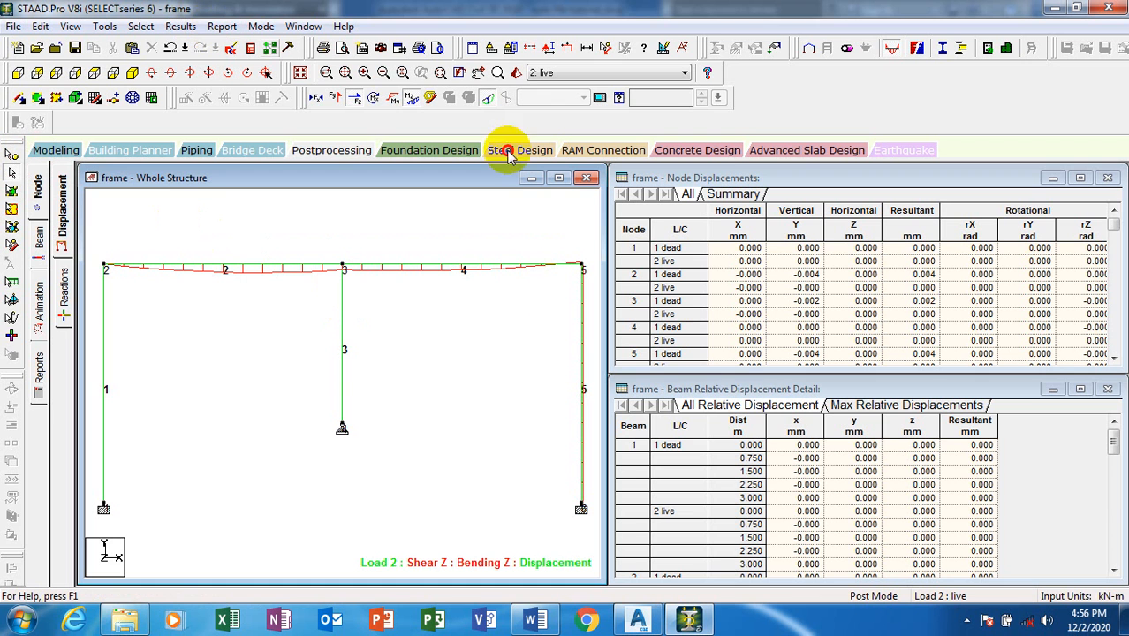
pyautogui.click(342, 311)
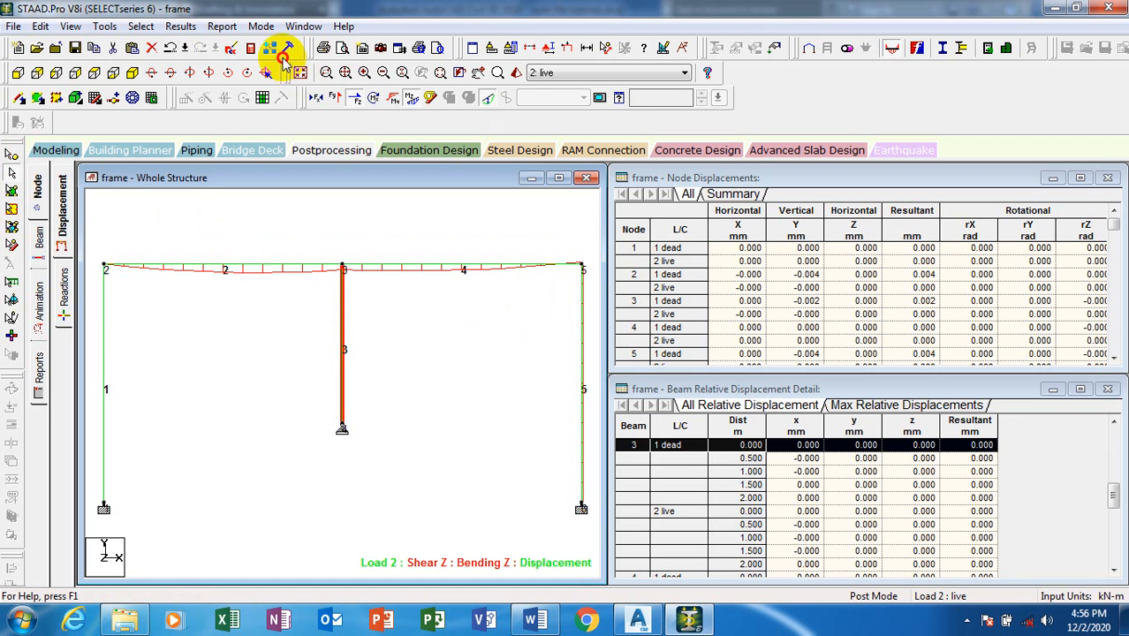
pyautogui.click(221, 27)
pyautogui.click(292, 53)
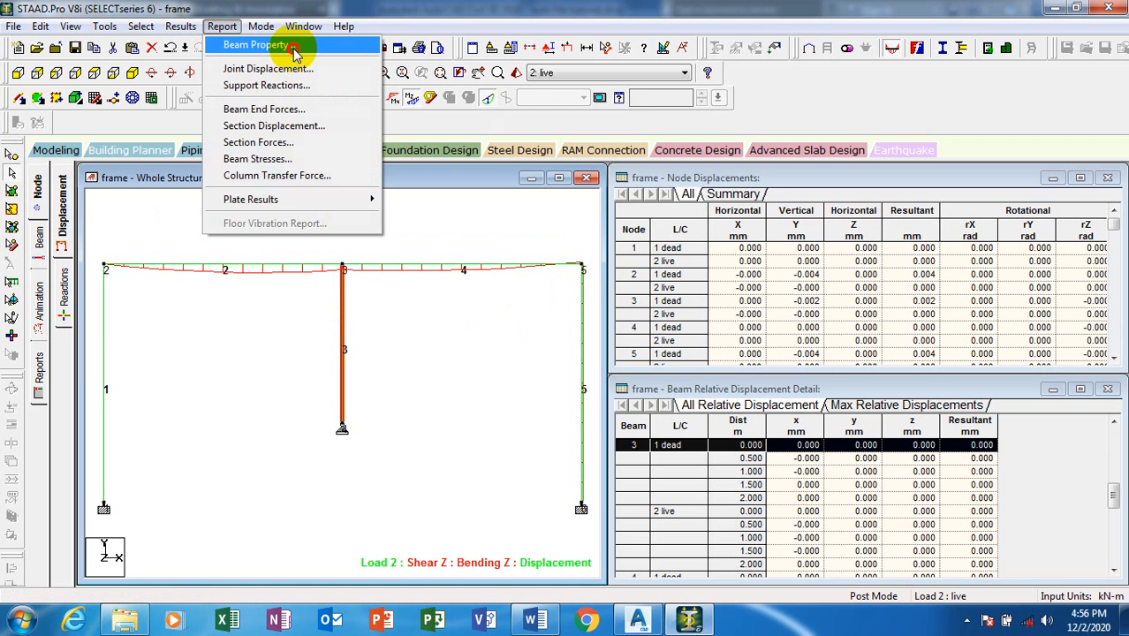
pyautogui.click(415, 294)
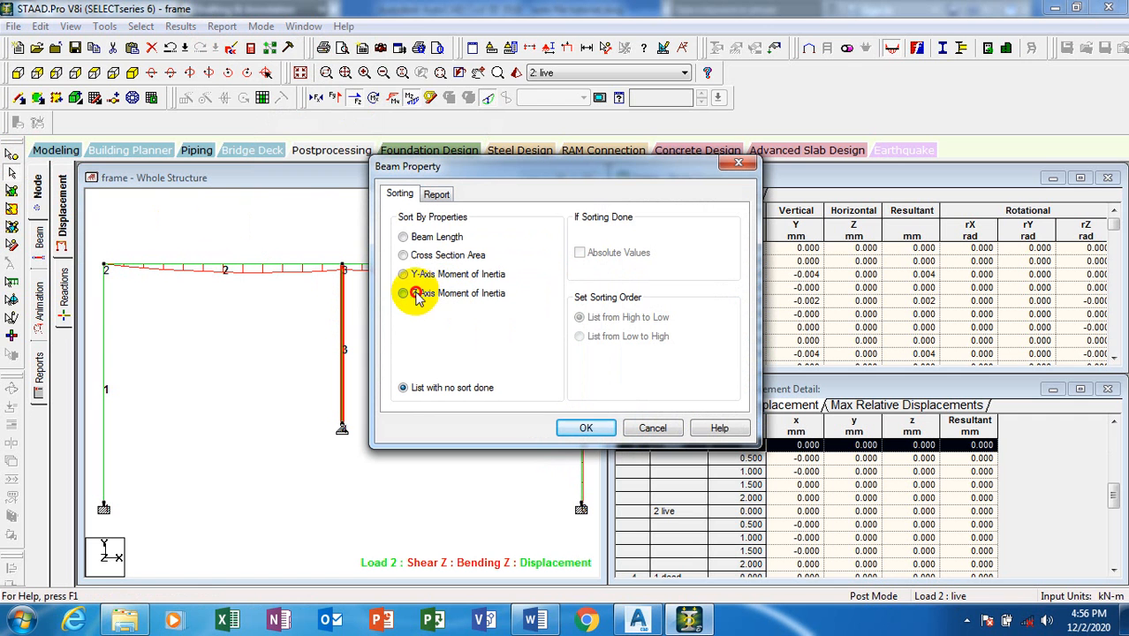
pyautogui.click(407, 238)
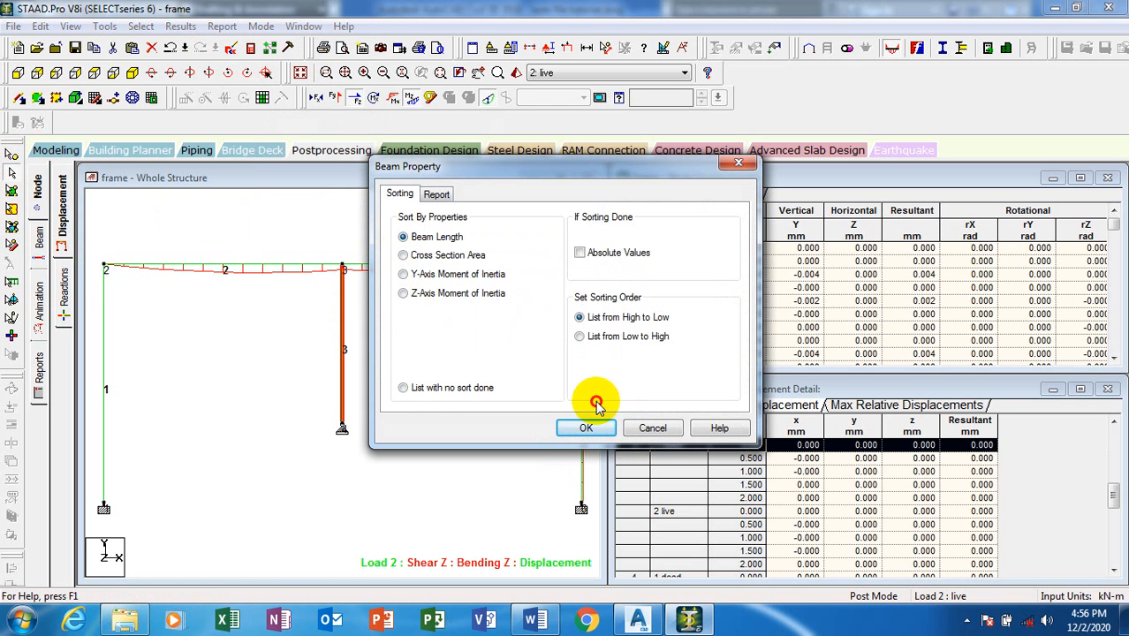
pyautogui.click(585, 426)
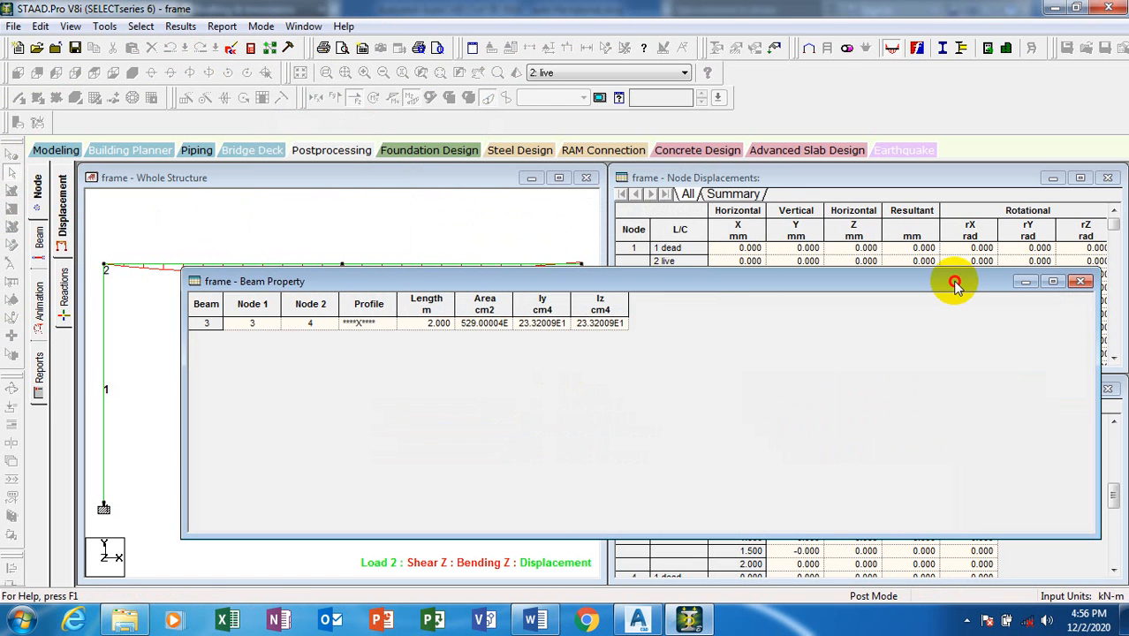
# Step: Examine the nodes, length, area and moments of inertia in the Beam Property table, and close it
pyautogui.moveTo(789, 286); pyautogui.dragTo(718, 311)
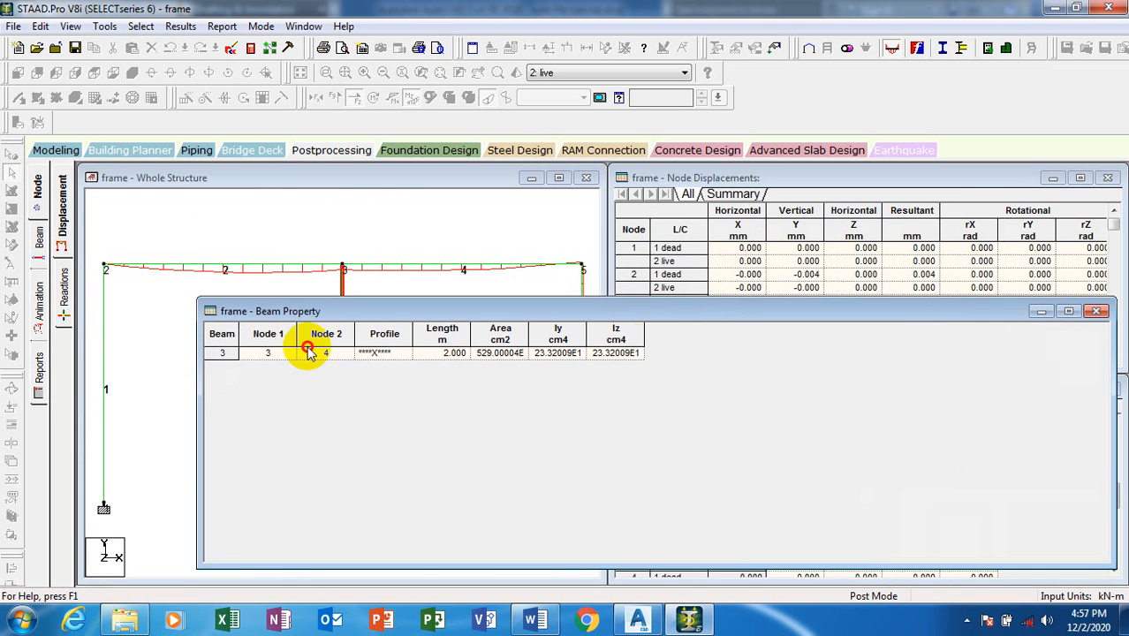
pyautogui.click(1095, 313)
pyautogui.click(10, 189)
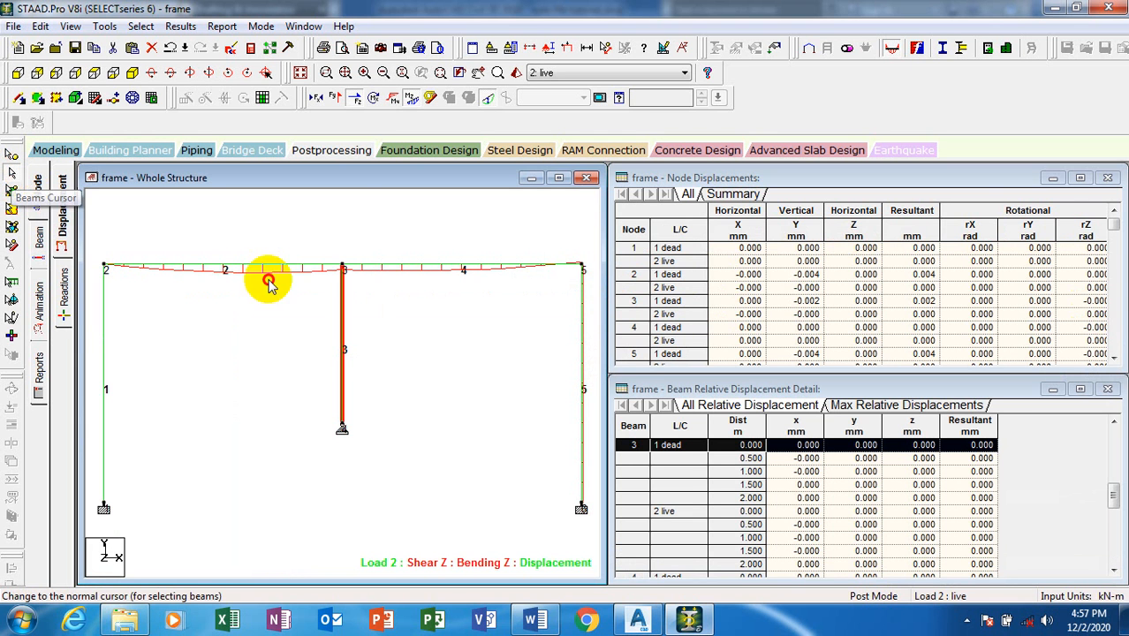
# Step: Try to generate the Joint Displacement report with no node selected
pyautogui.click(298, 74)
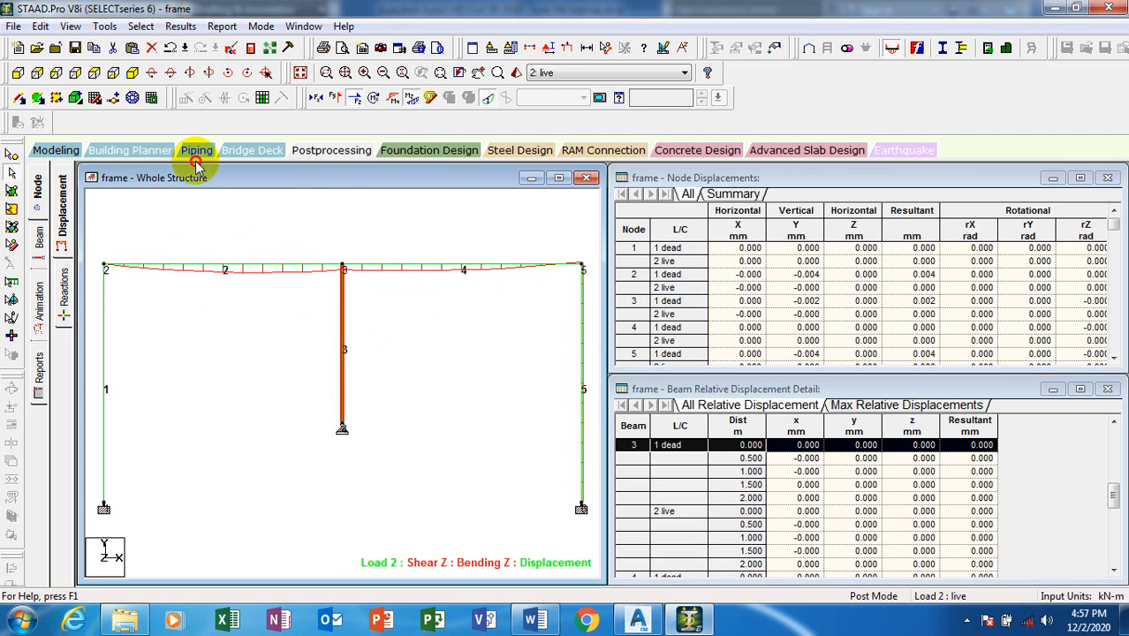
pyautogui.click(188, 28)
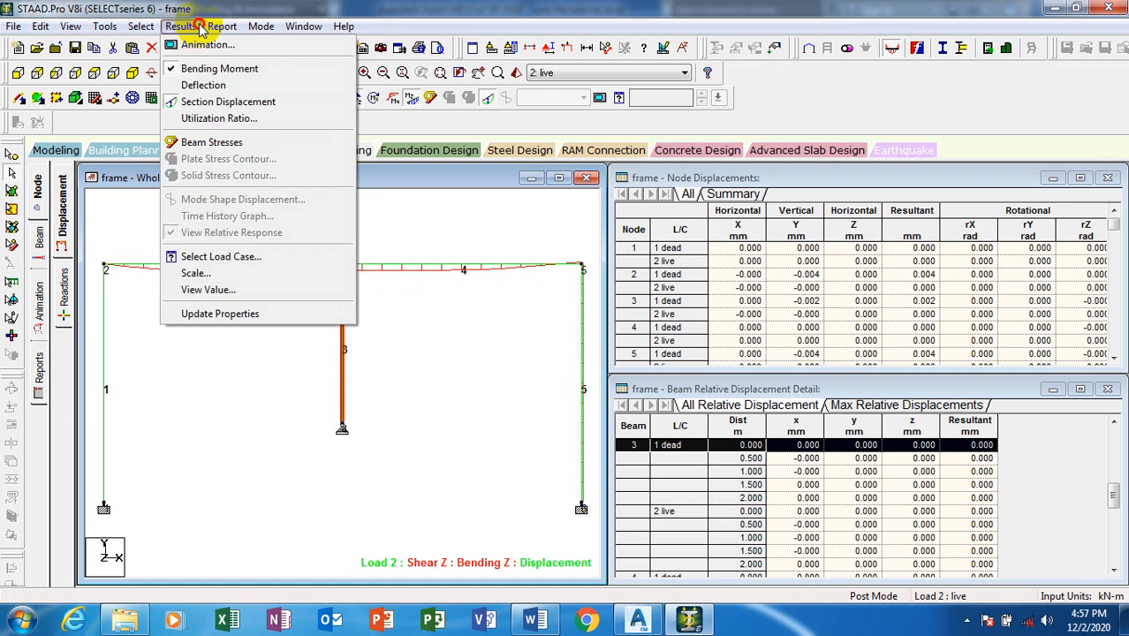
pyautogui.click(233, 29)
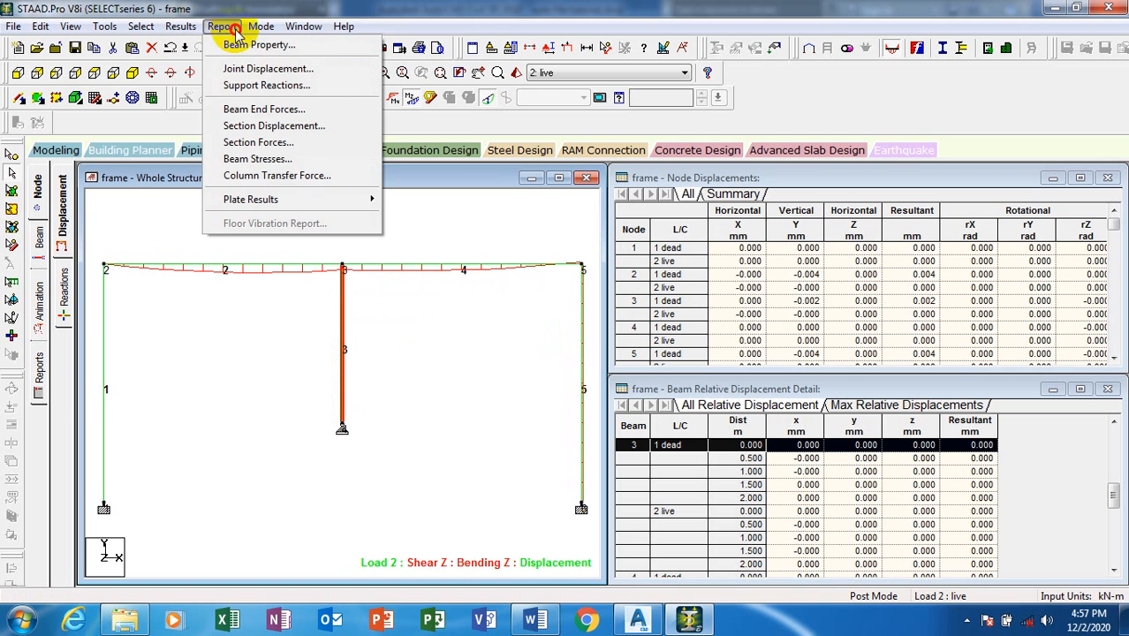
pyautogui.click(265, 68)
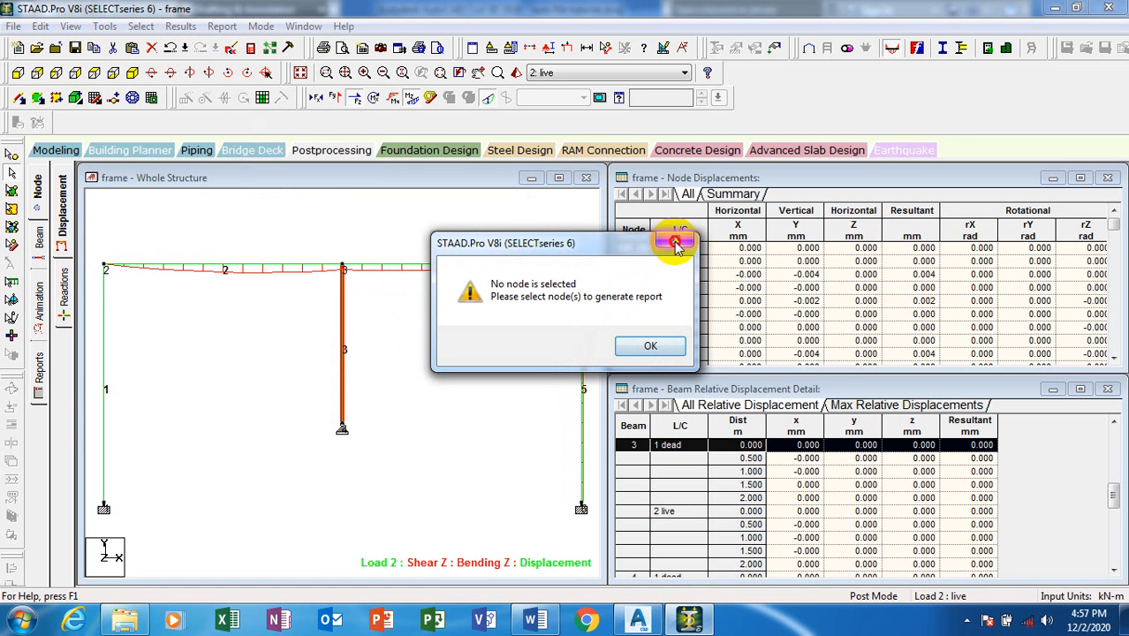
pyautogui.click(678, 243)
# Step: Generate the Beam Property report for the selected beam 3, sorted by cross section area from high to low
pyautogui.click(222, 28)
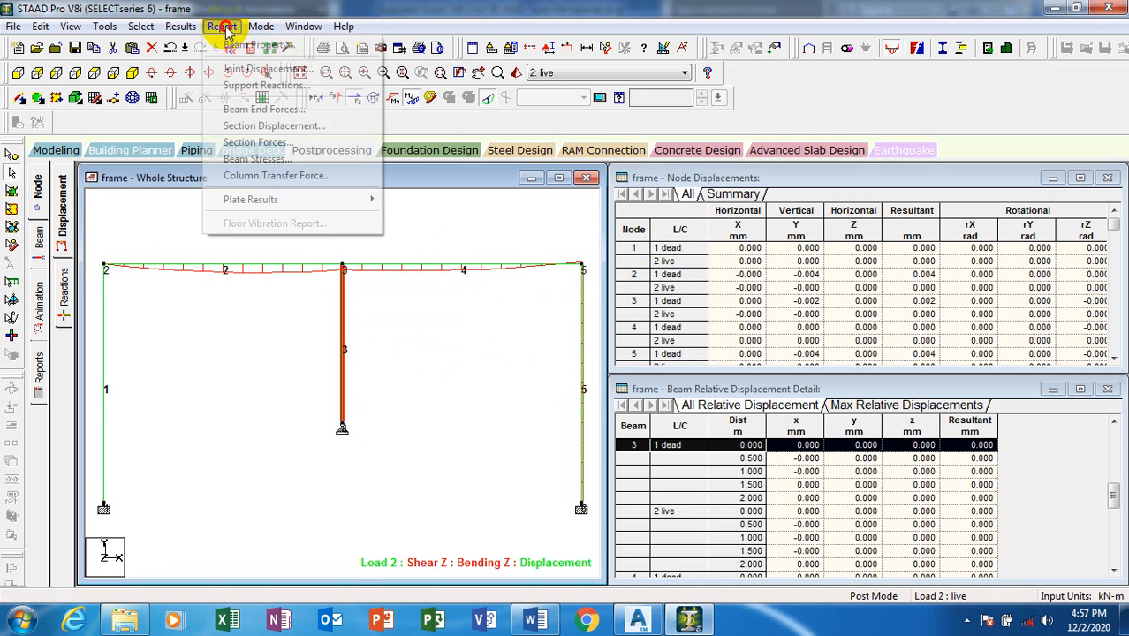
pyautogui.click(251, 44)
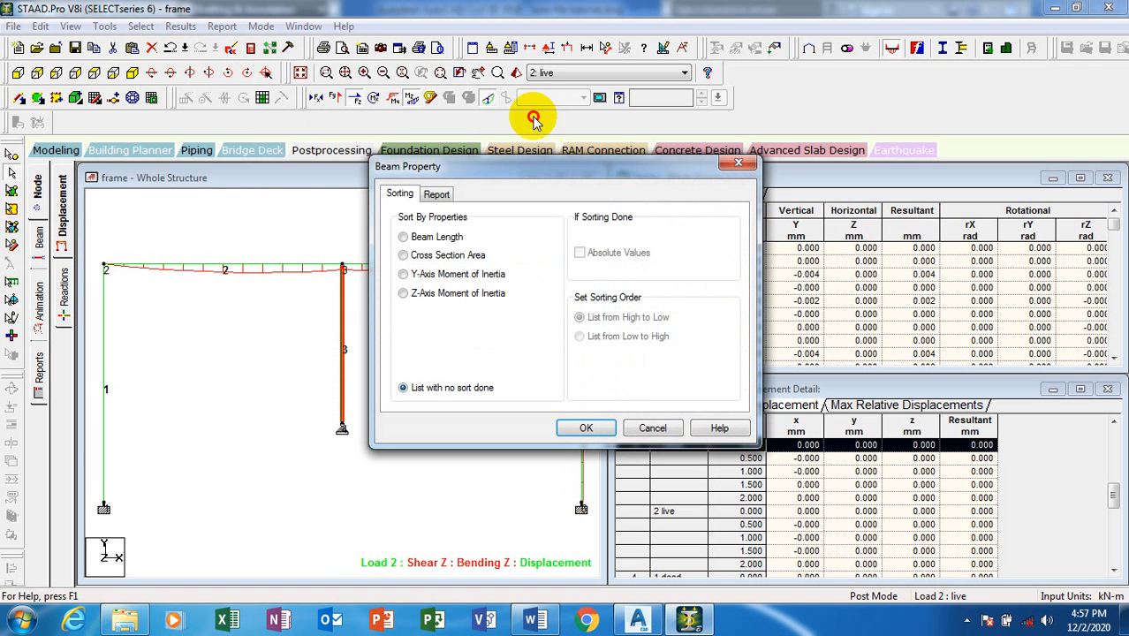
pyautogui.click(404, 255)
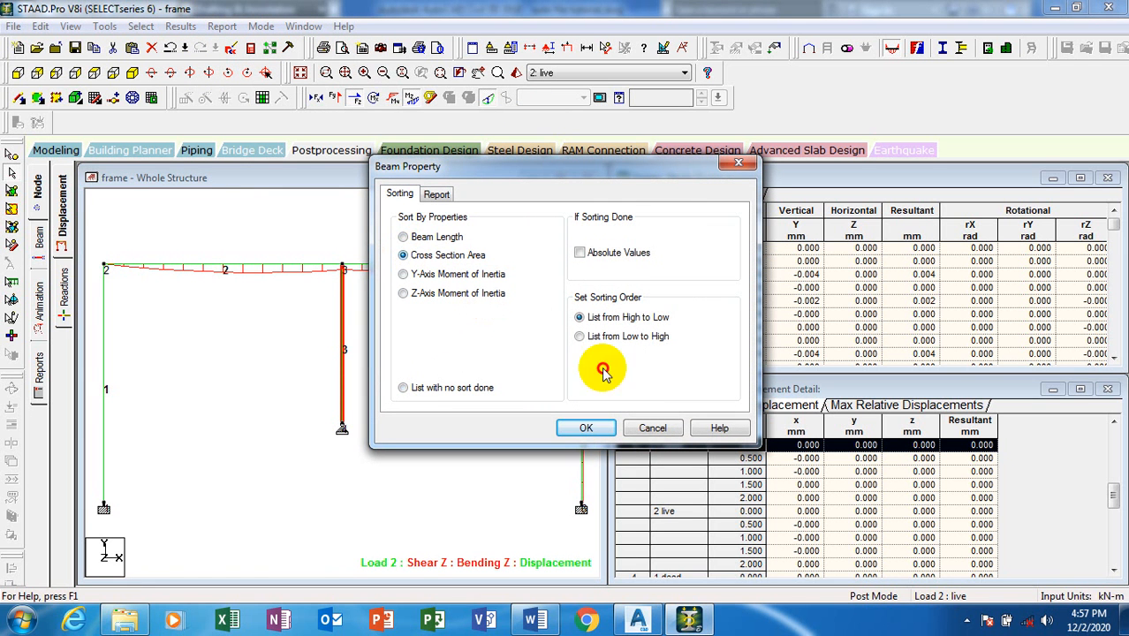
pyautogui.click(586, 428)
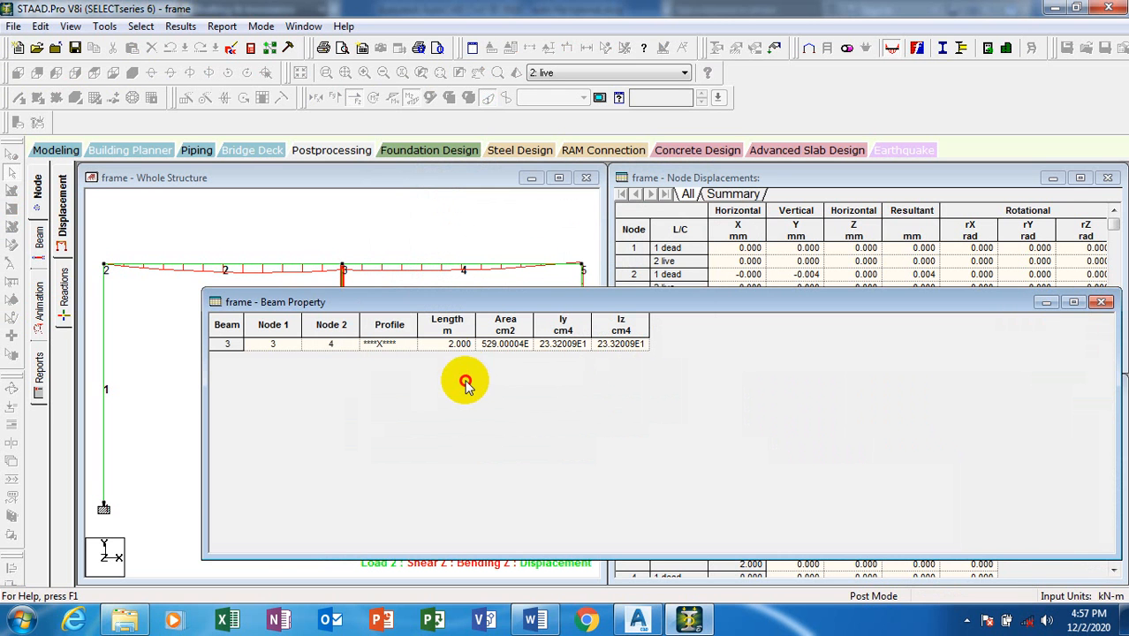
# Step: Close the Beam Property table and clear the selection of beam 3 in the structure view
pyautogui.click(1103, 303)
pyautogui.click(396, 332)
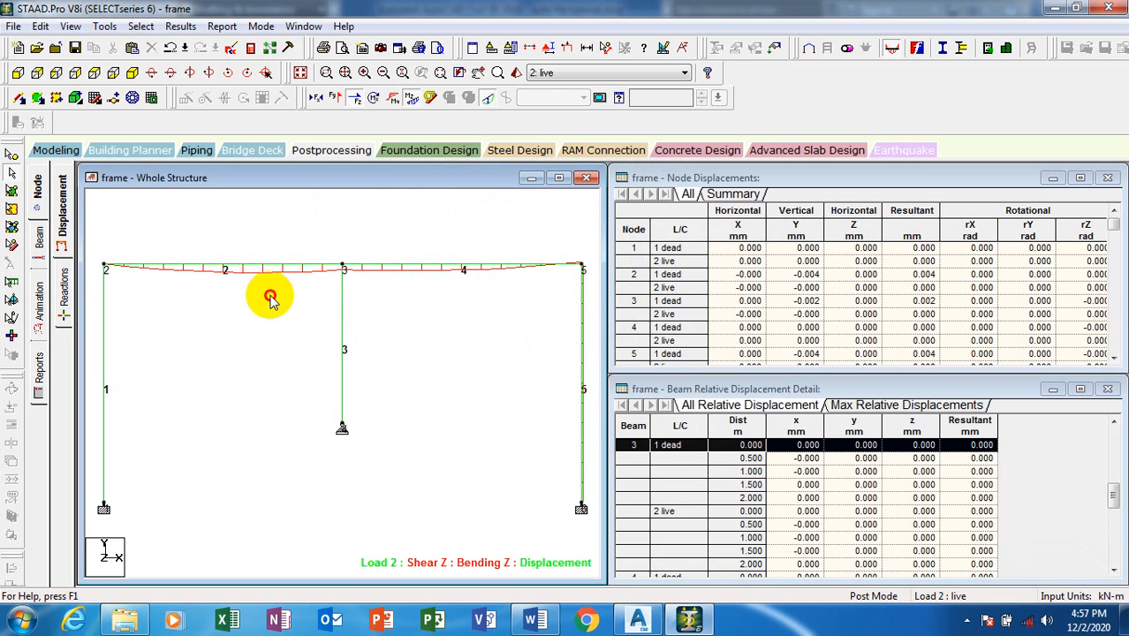
pyautogui.scroll(-1, 366, 303)
pyautogui.scroll(-1, 374, 288)
pyautogui.scroll(-1, 267, 234)
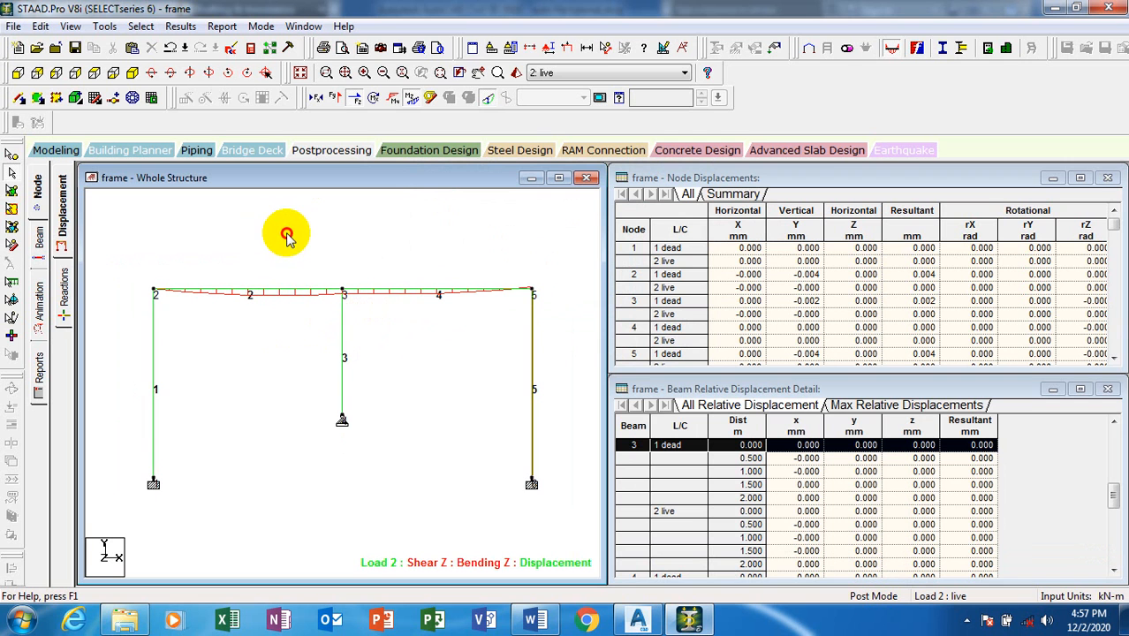